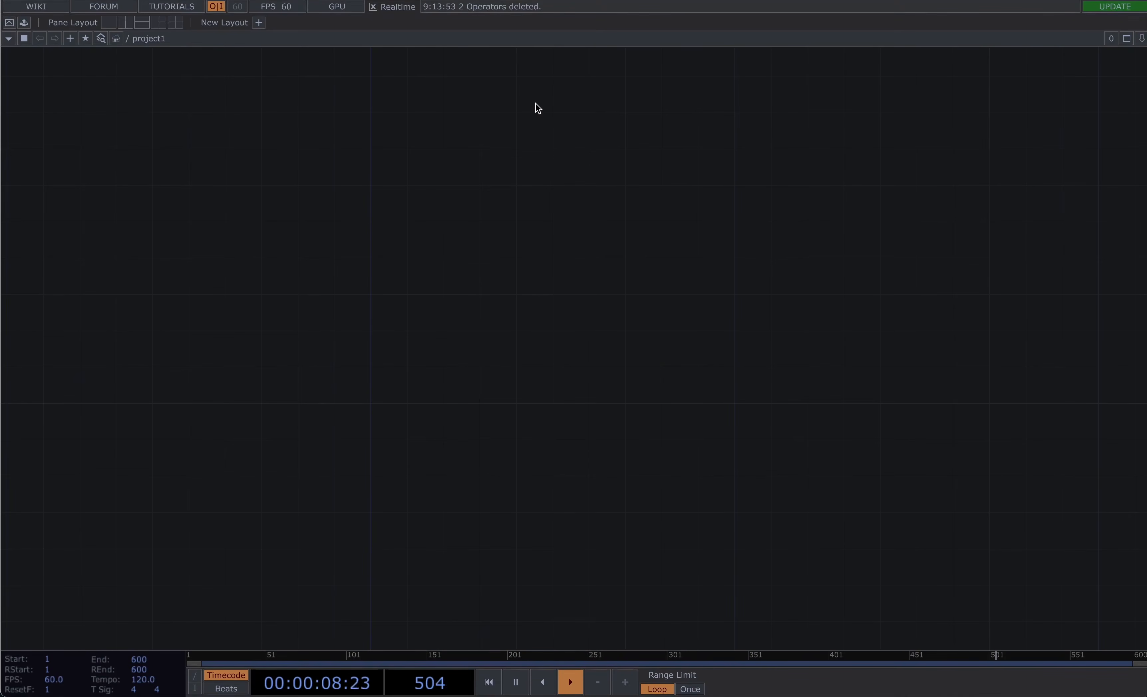
Import the DTAP point cloud and Richmond upon Thames.ply files into the project network and stack their nodes vertically
key("ctrl+Up")
left_click(170, 170)
left_click_drag(179, 71, 635, 143)
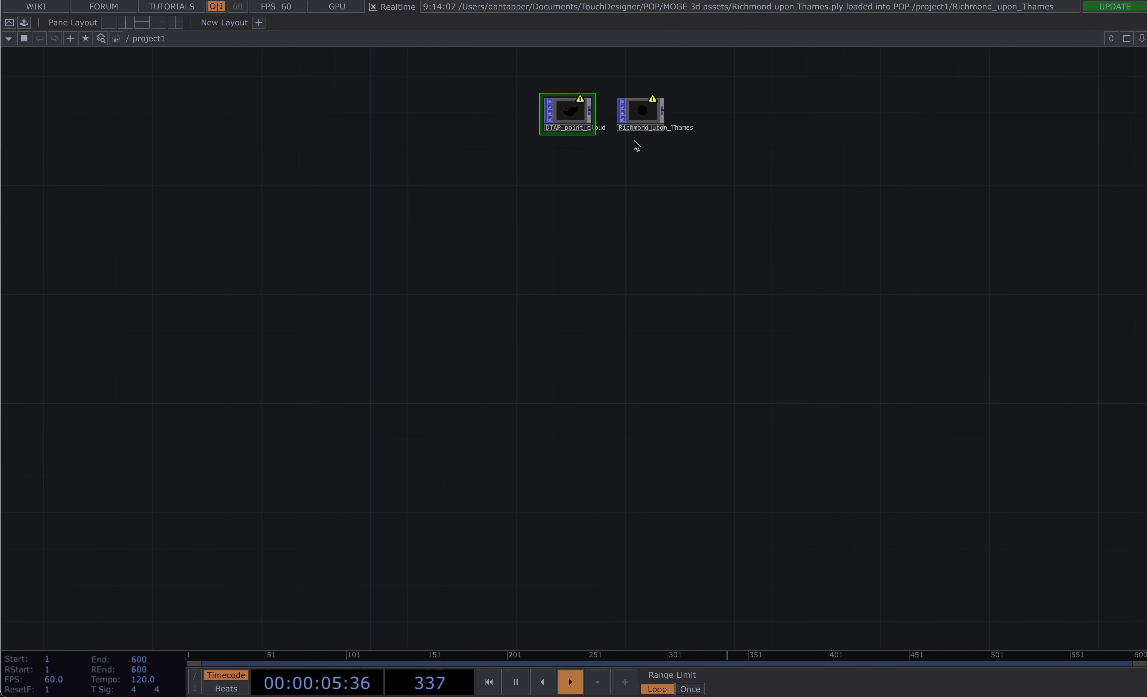
left_click_drag(637, 195, 597, 278)
left_click_drag(603, 193, 535, 256)
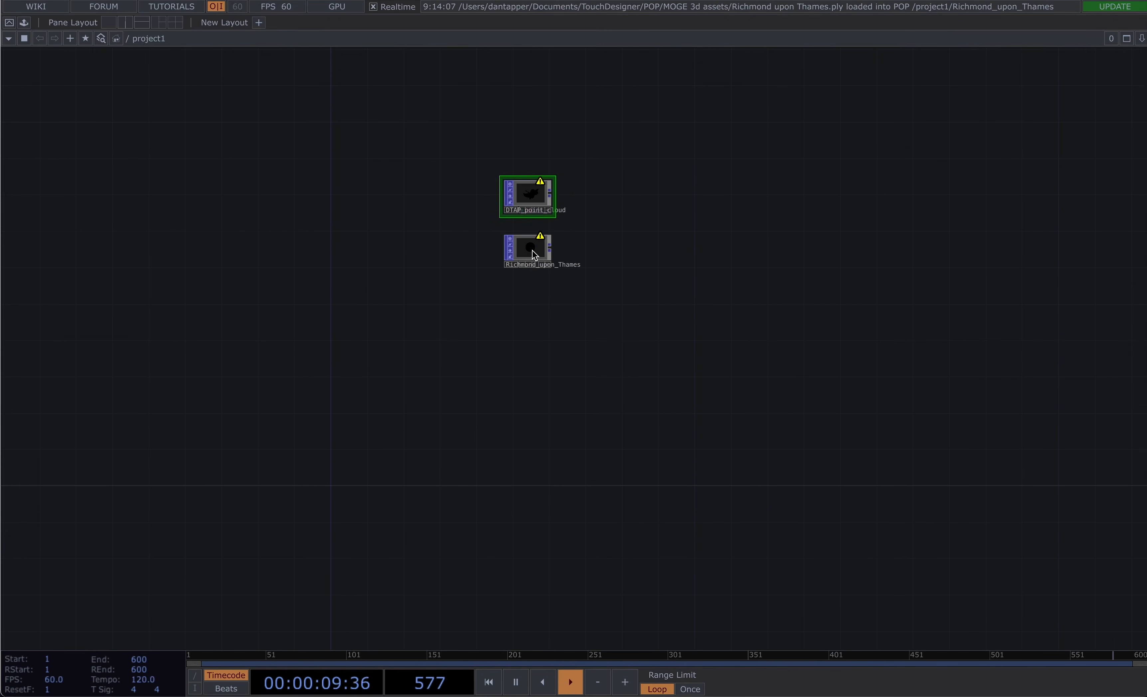
Show the parameters of DTAP_point_cloud and clear its Normal Fields
scroll(578, 236, "up", 4)
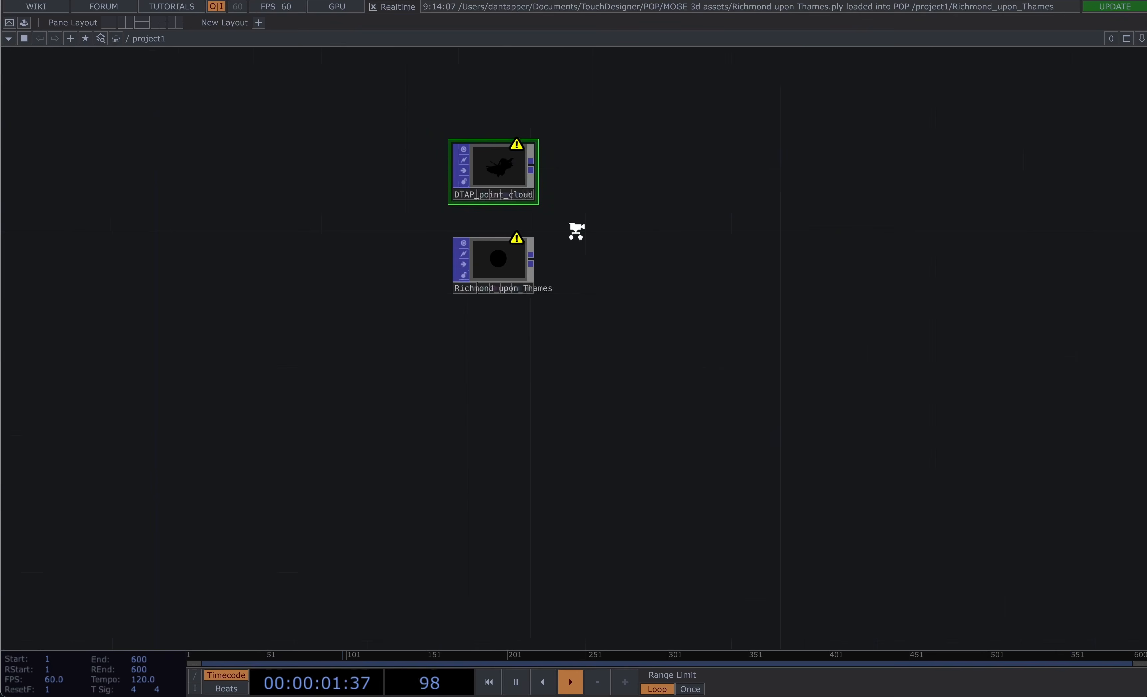
key("p")
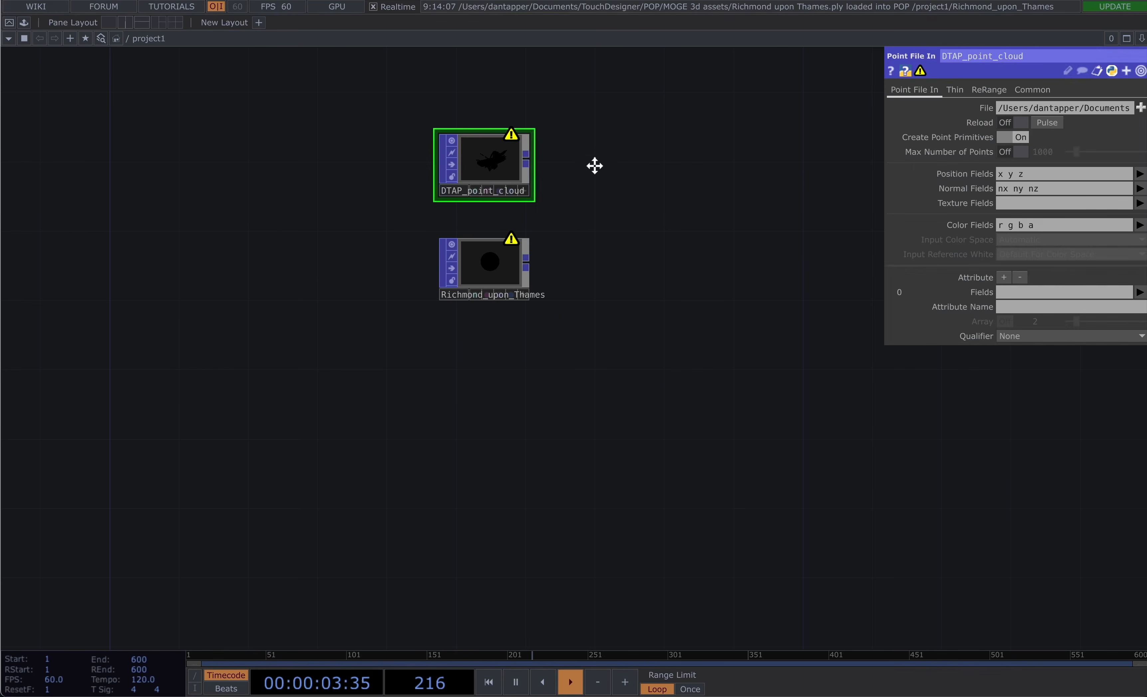
left_click_drag(594, 164, 587, 217)
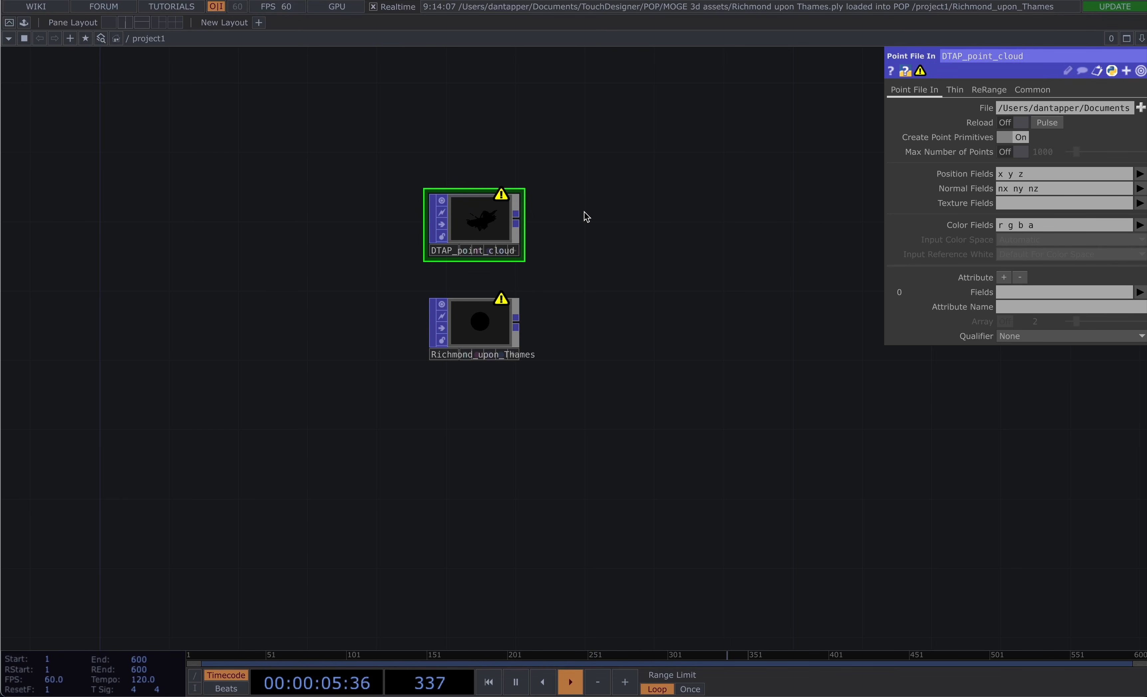
scroll(517, 206, "up", 5)
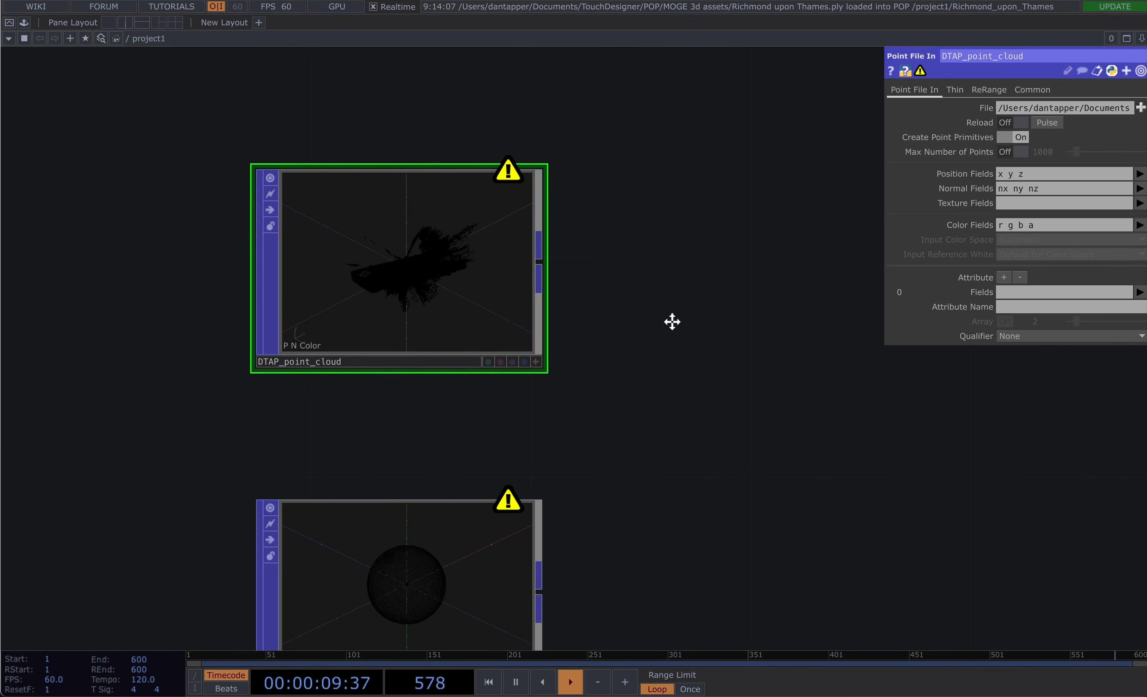
scroll(468, 266, "up", 2)
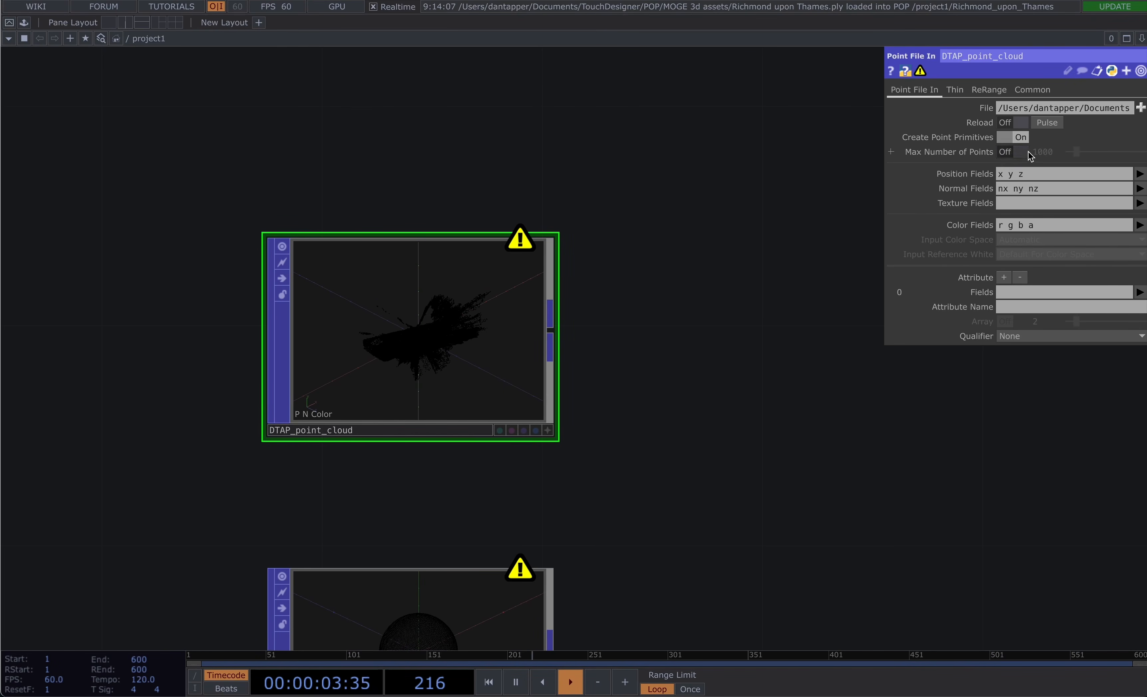
left_click(1062, 188)
key("BackSpace")
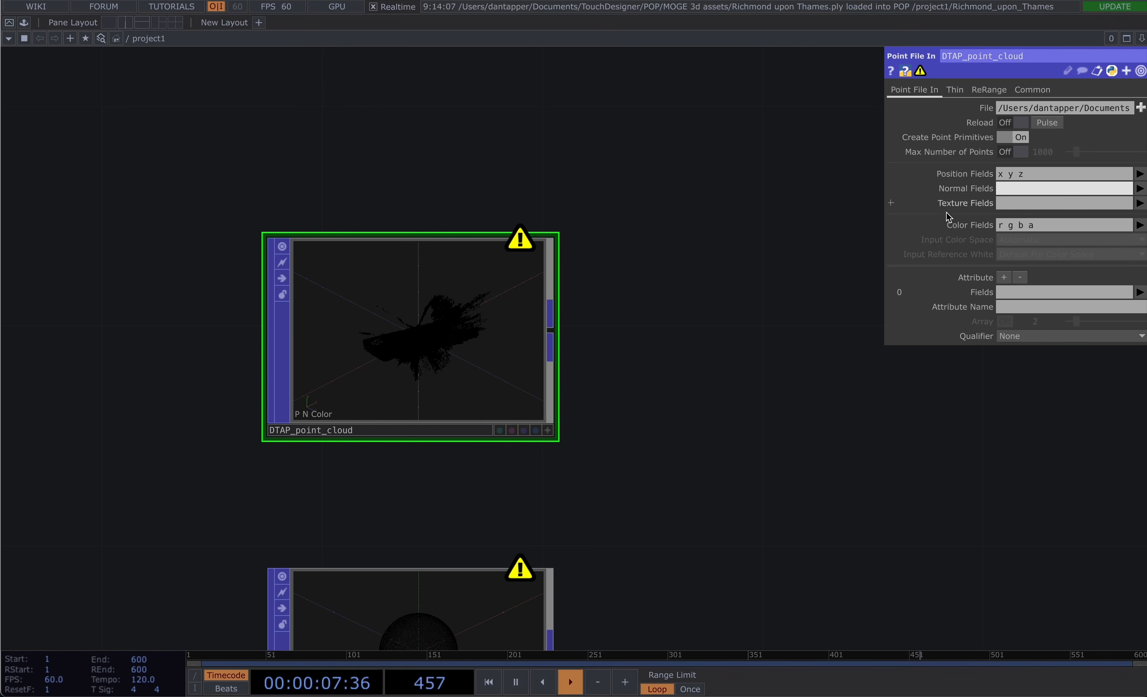
Set the Color Fields of DTAP_point_cloud to red green blue
left_click(1140, 225)
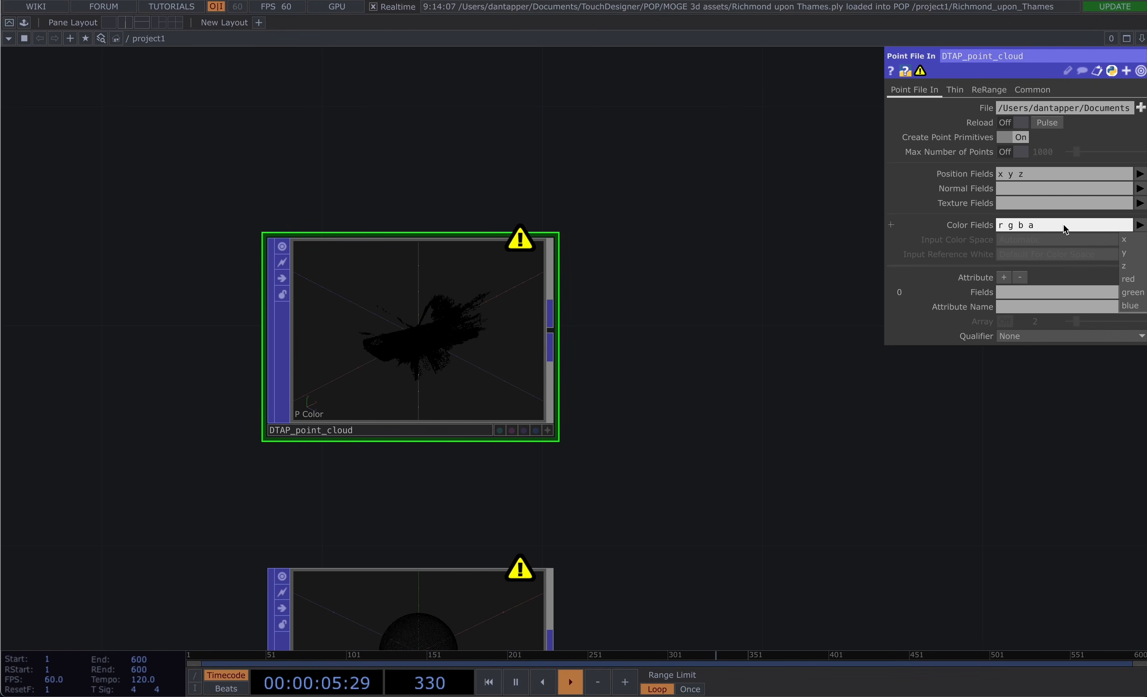
left_click(982, 226)
left_click_drag(1038, 226, 940, 227)
type("red")
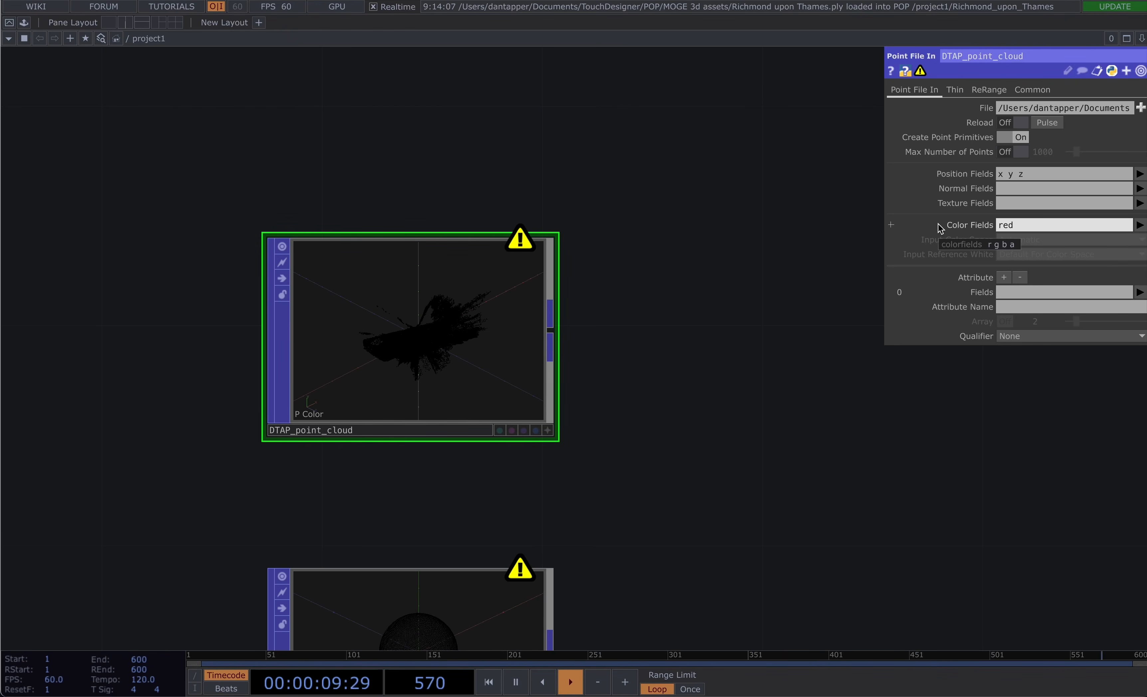
type(" green blue")
key("Return")
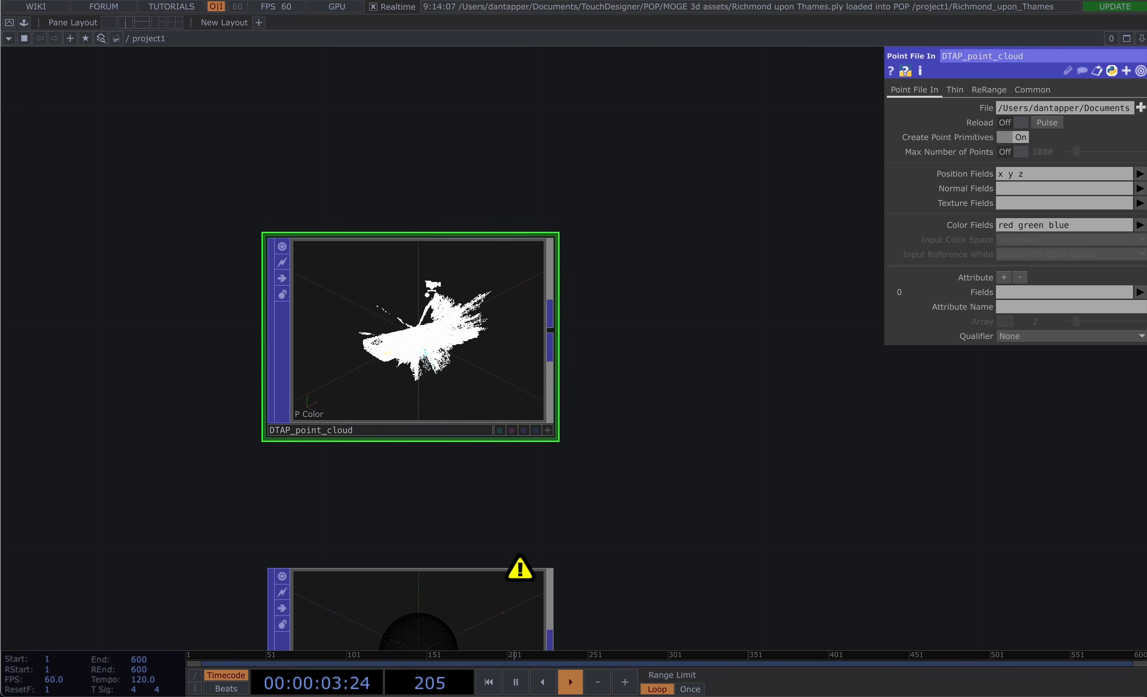
Rerange the Color attribute of DTAP_point_cloud with Map from High at 255, and check the result in the node viewer
scroll(433, 293, "up", 3)
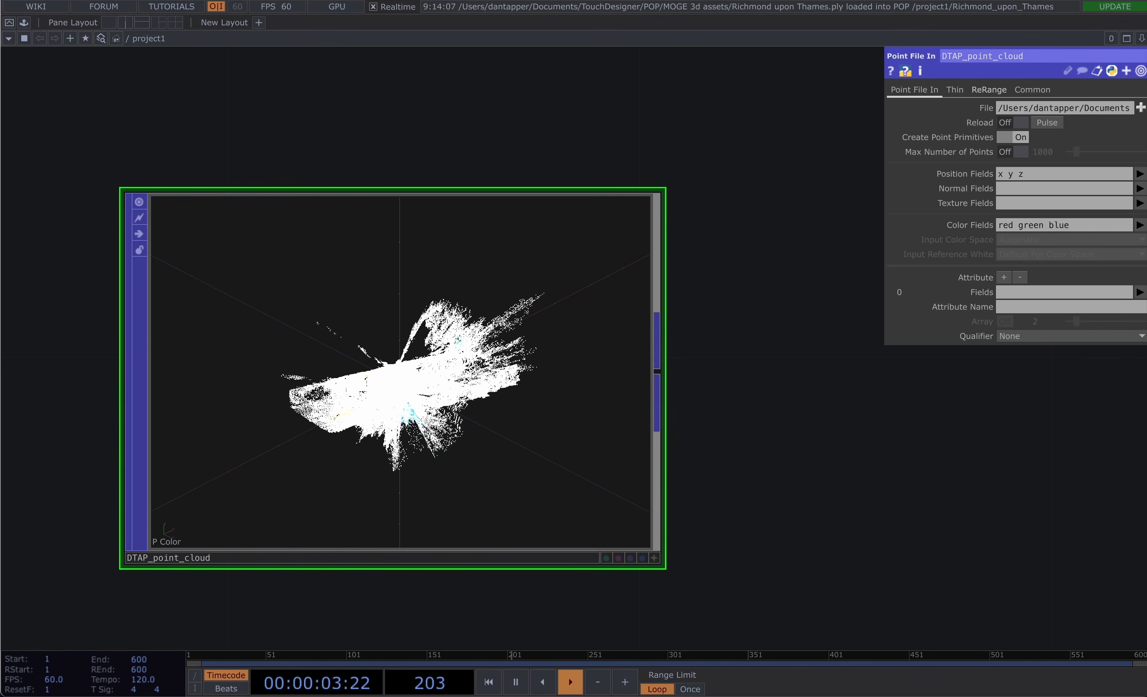
left_click(979, 89)
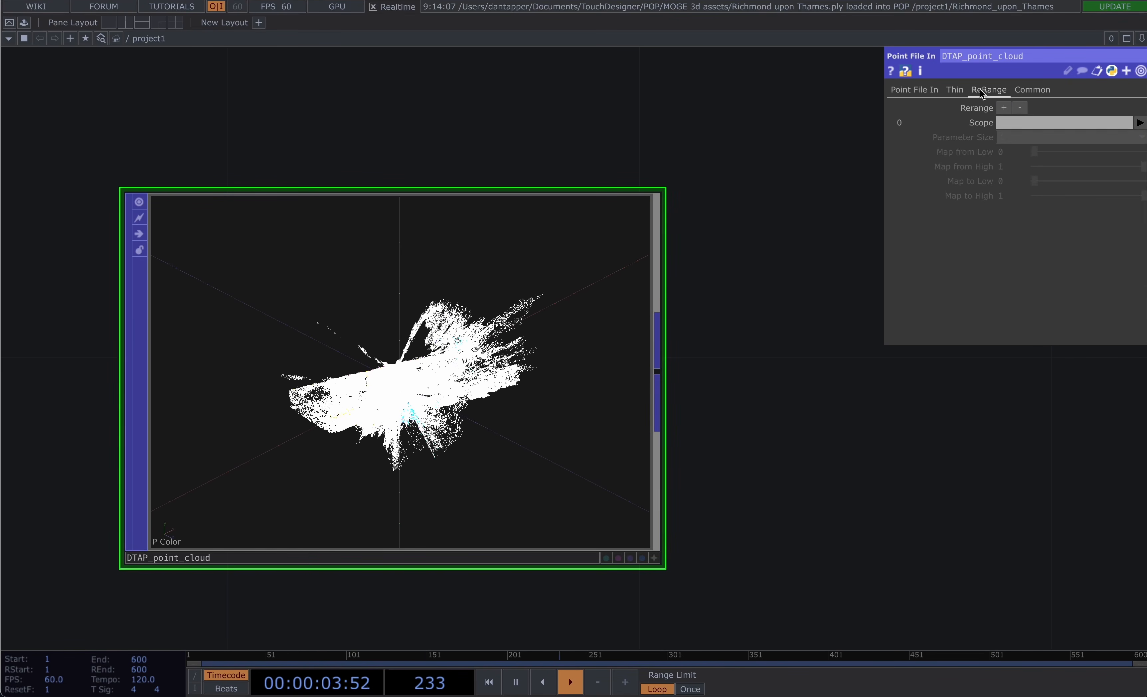
left_click(1142, 123)
left_click(1125, 163)
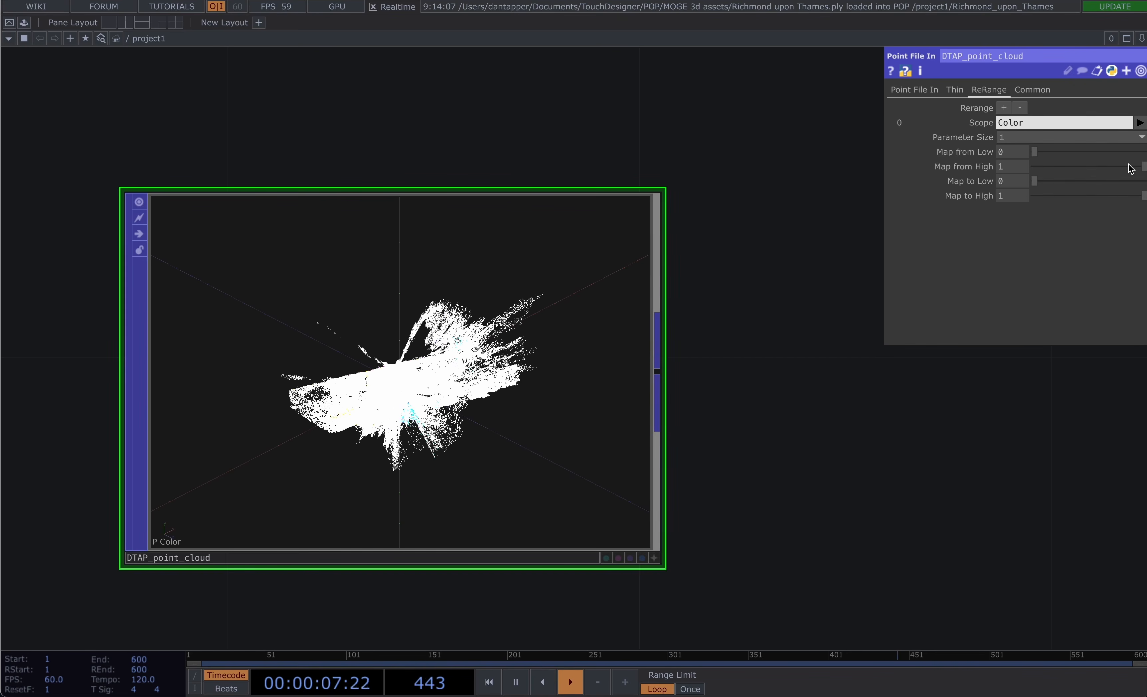
left_click(1016, 166)
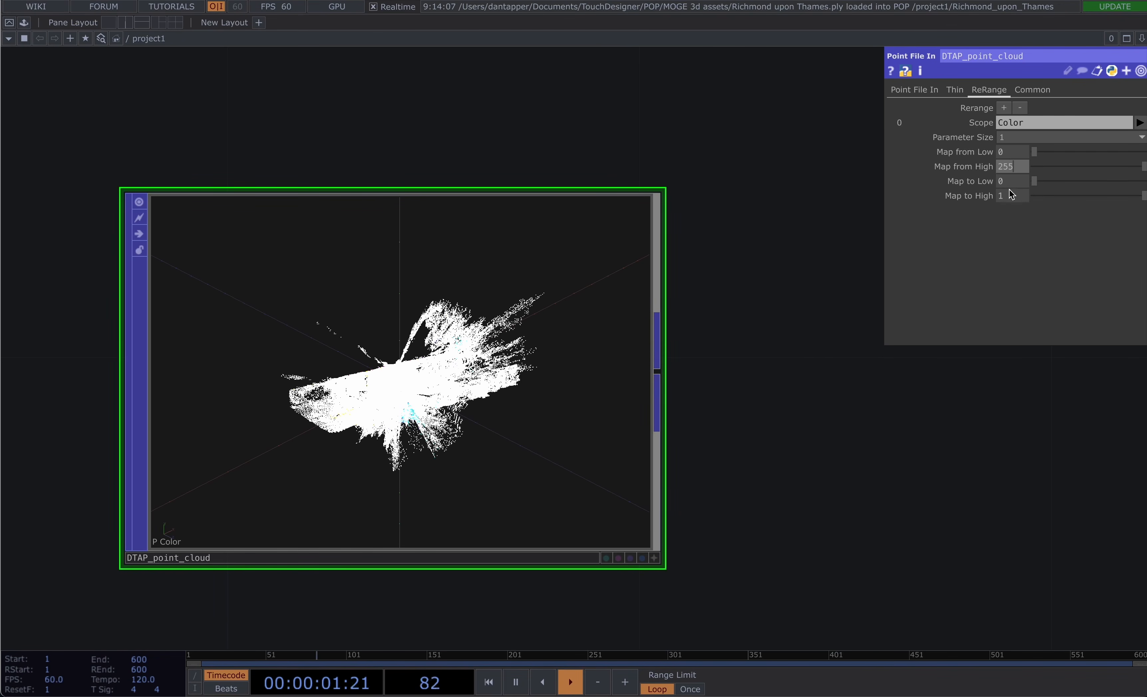
key("Return")
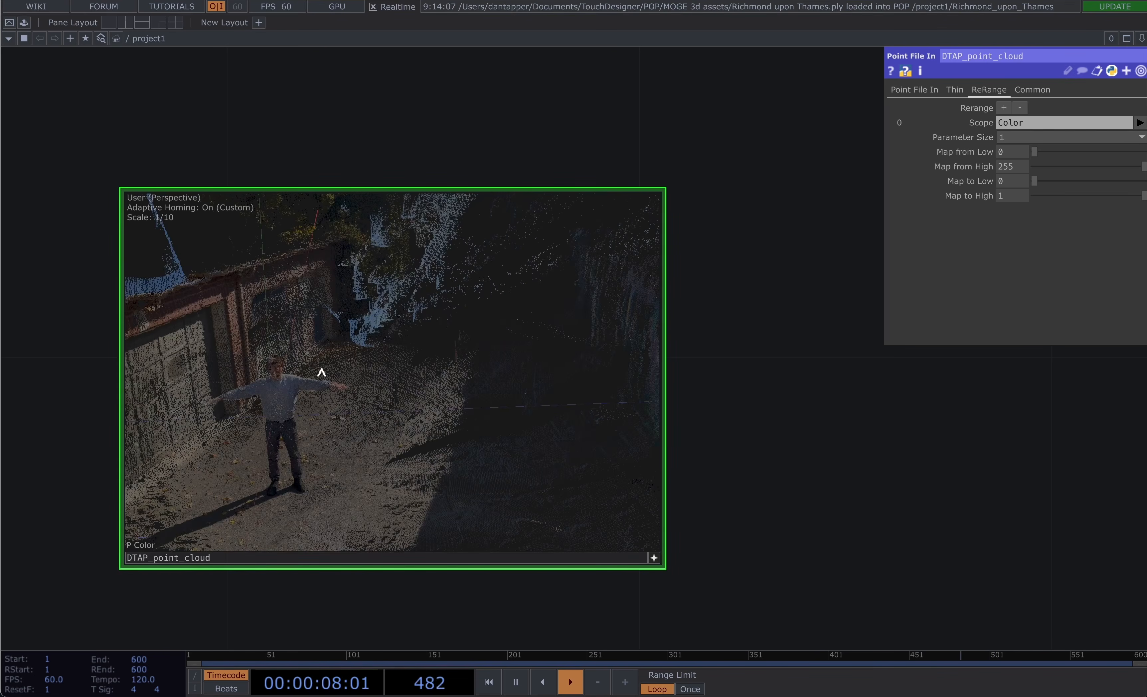
left_click_drag(300, 372, 338, 367)
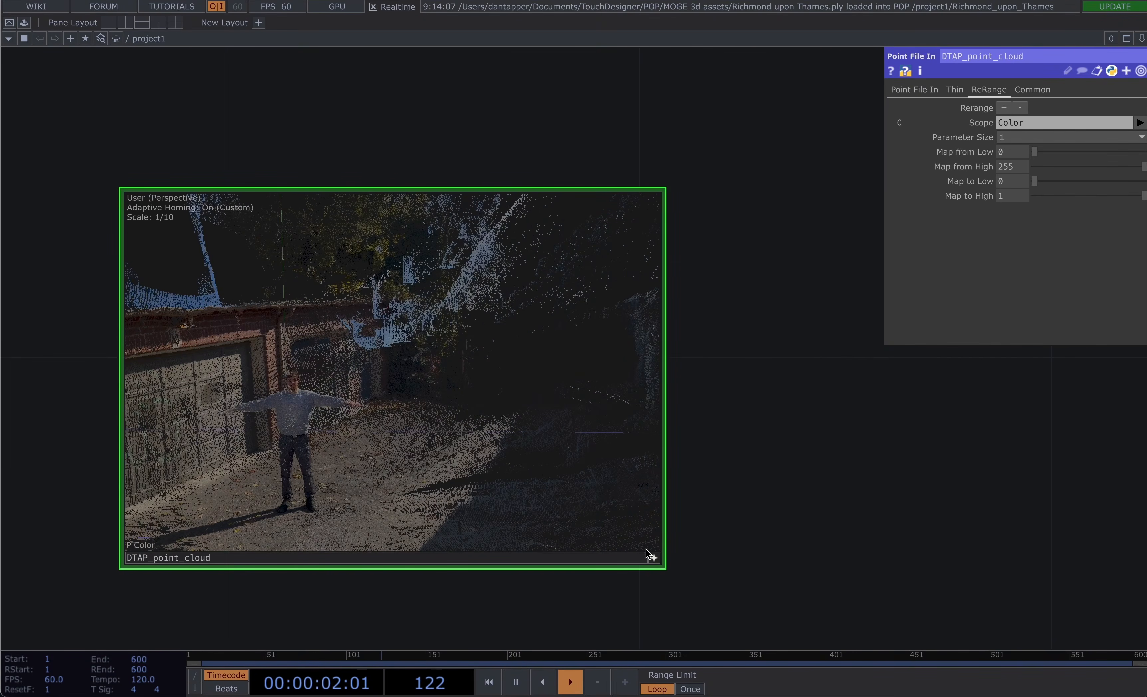
left_click(655, 561)
Examine the Richmond_upon_Thames point cloud in its node viewer, from the overall sphere down to the points at its centre
key("h")
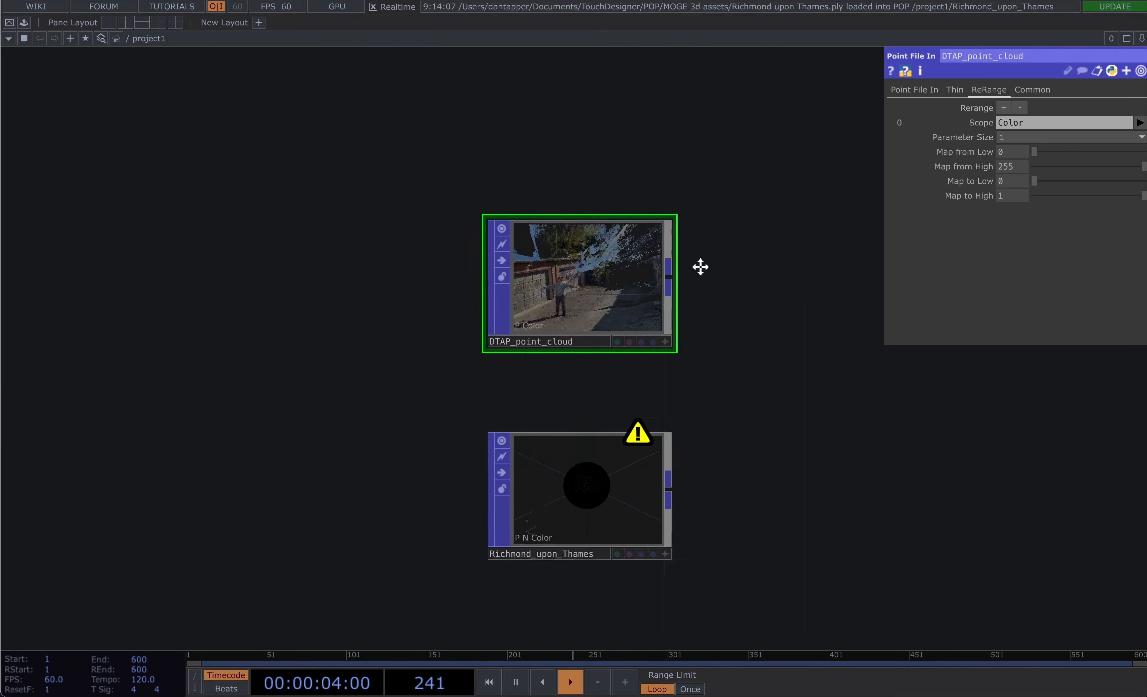
scroll(643, 393, "up", 5)
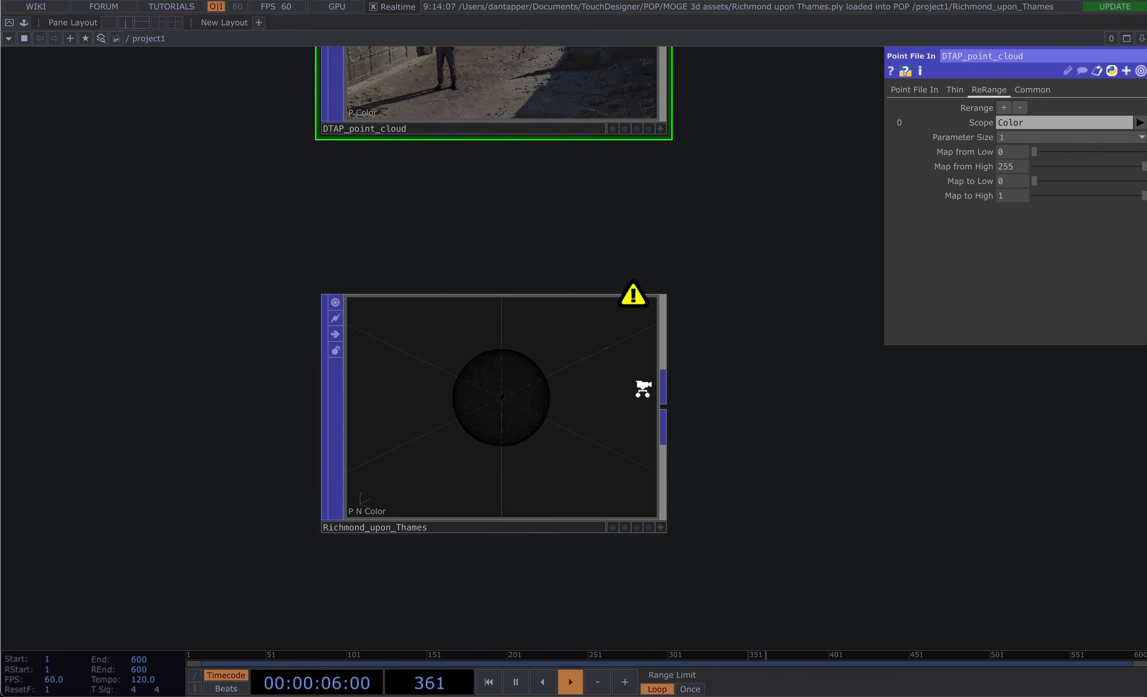
scroll(467, 401, "up", 3)
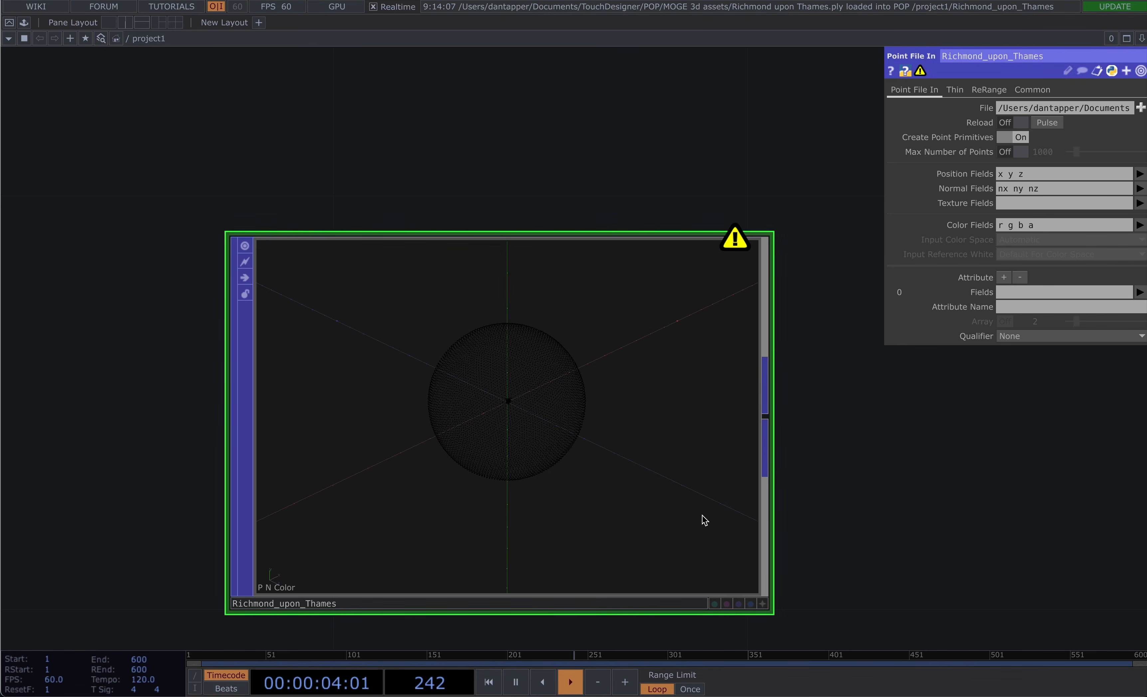
left_click(763, 604)
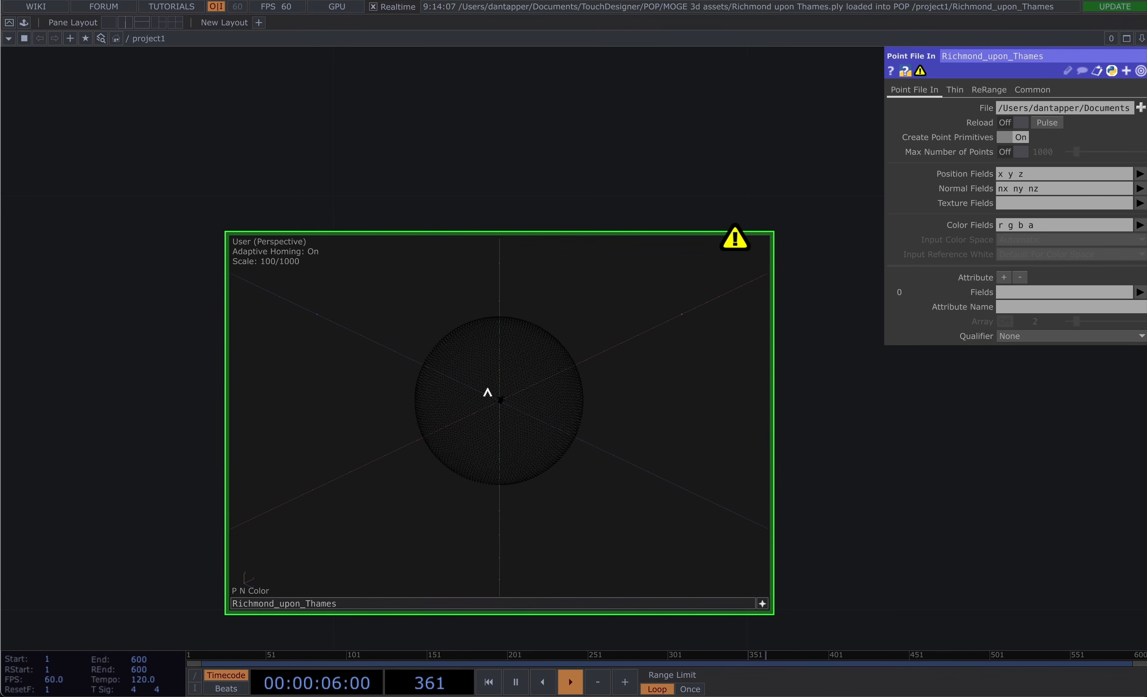
scroll(555, 443, "up", 10)
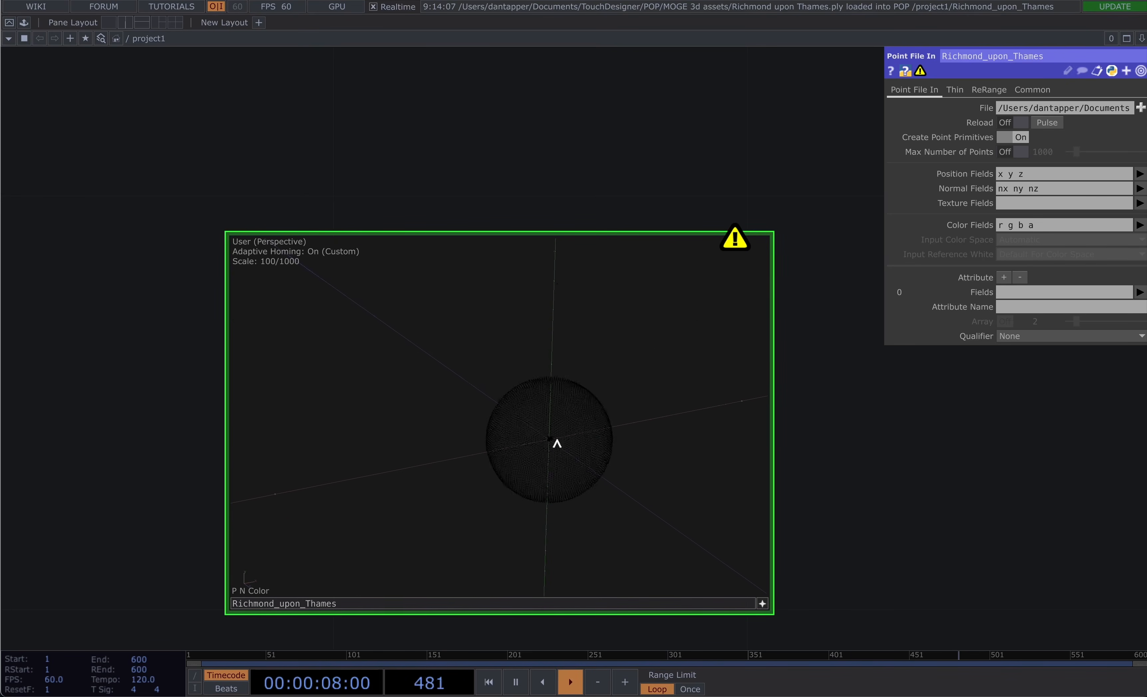
key("h")
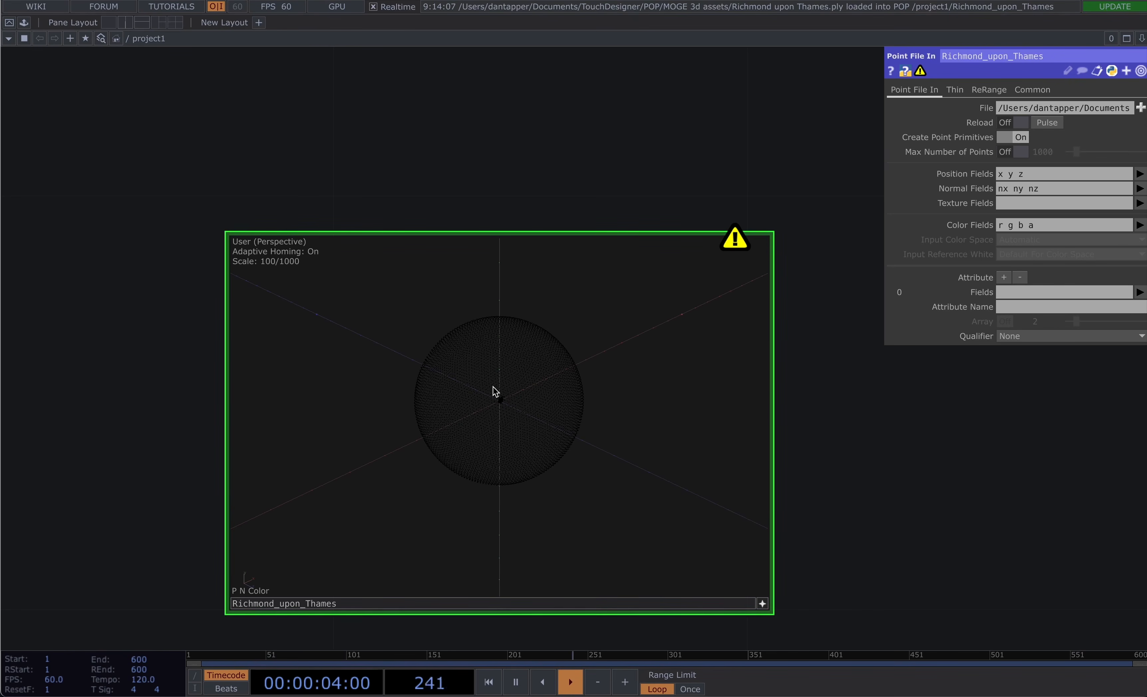
scroll(501, 397, "down", 10)
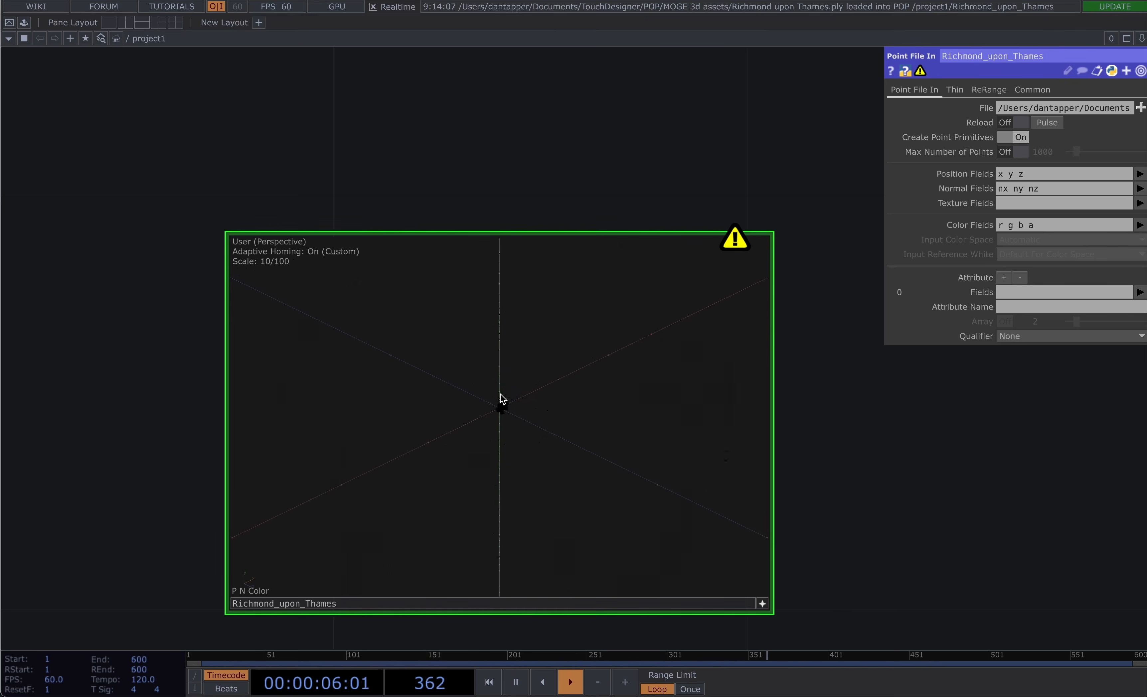
scroll(501, 410, "up", 2)
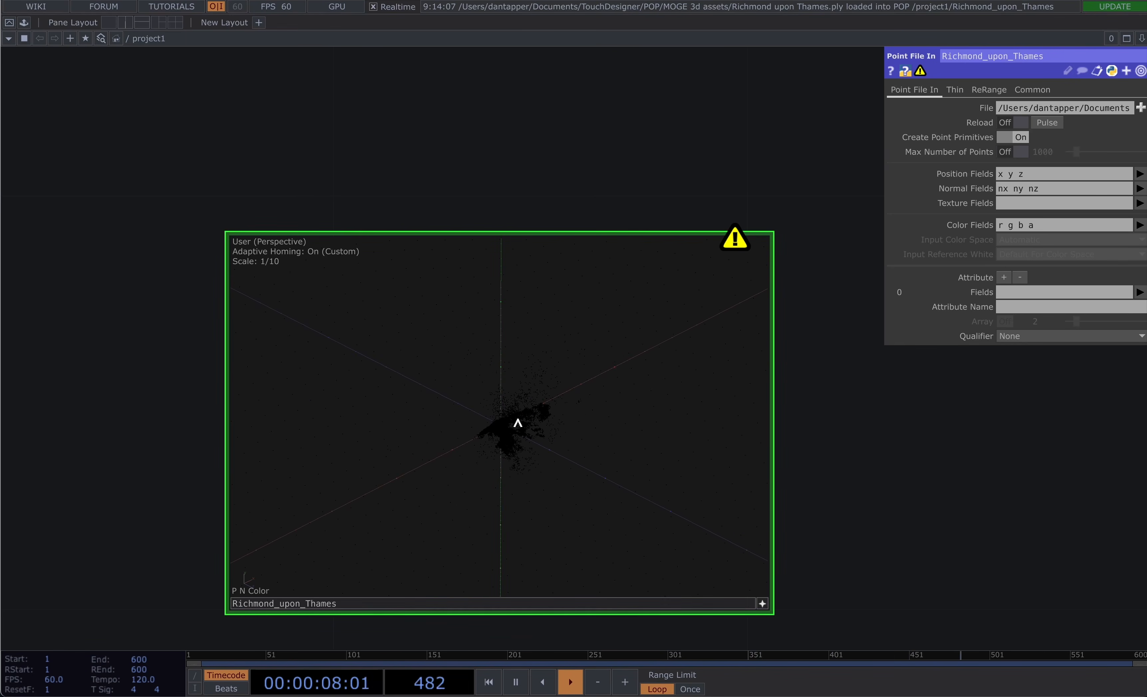
scroll(517, 422, "down", 5)
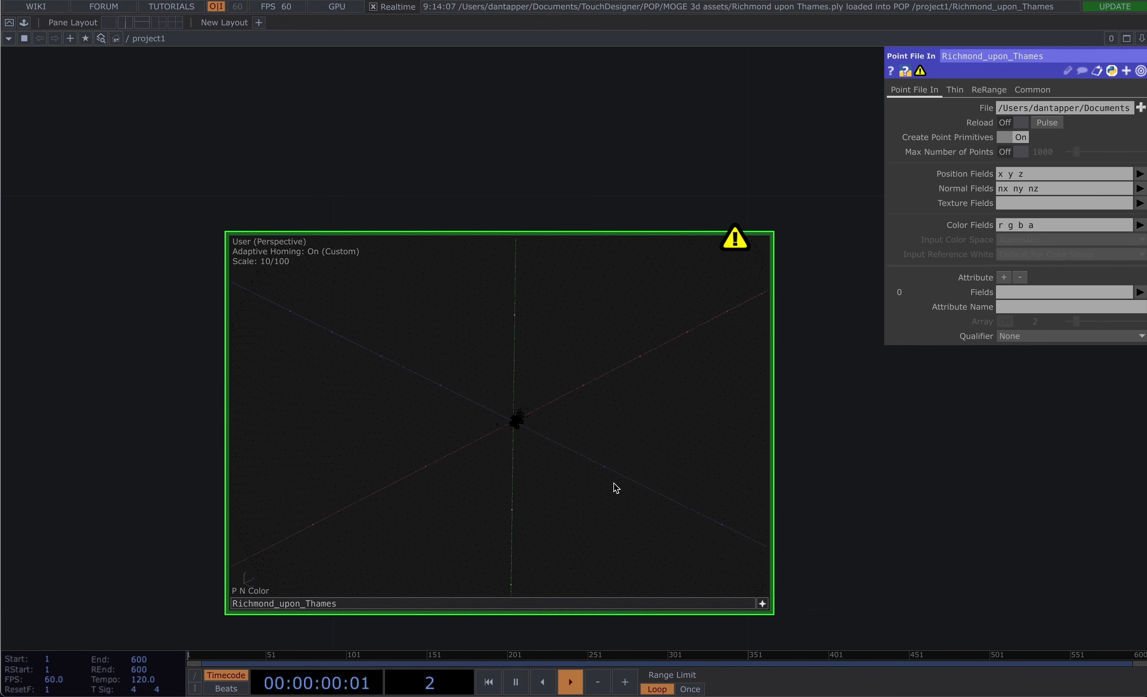
key("h")
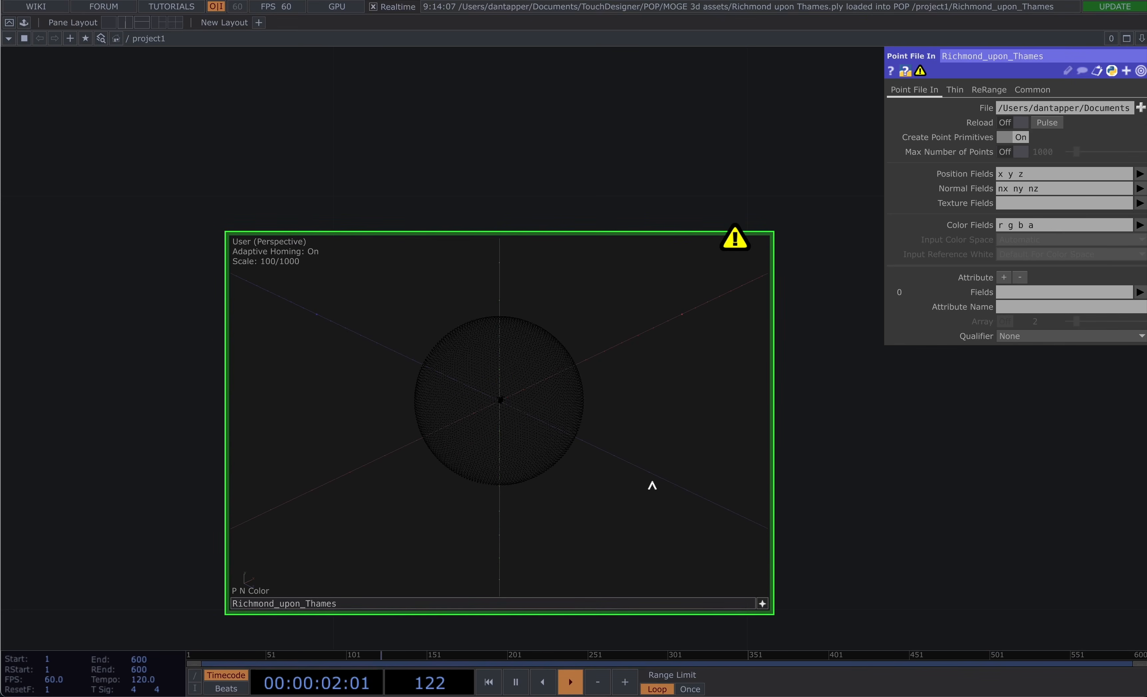
left_click(762, 604)
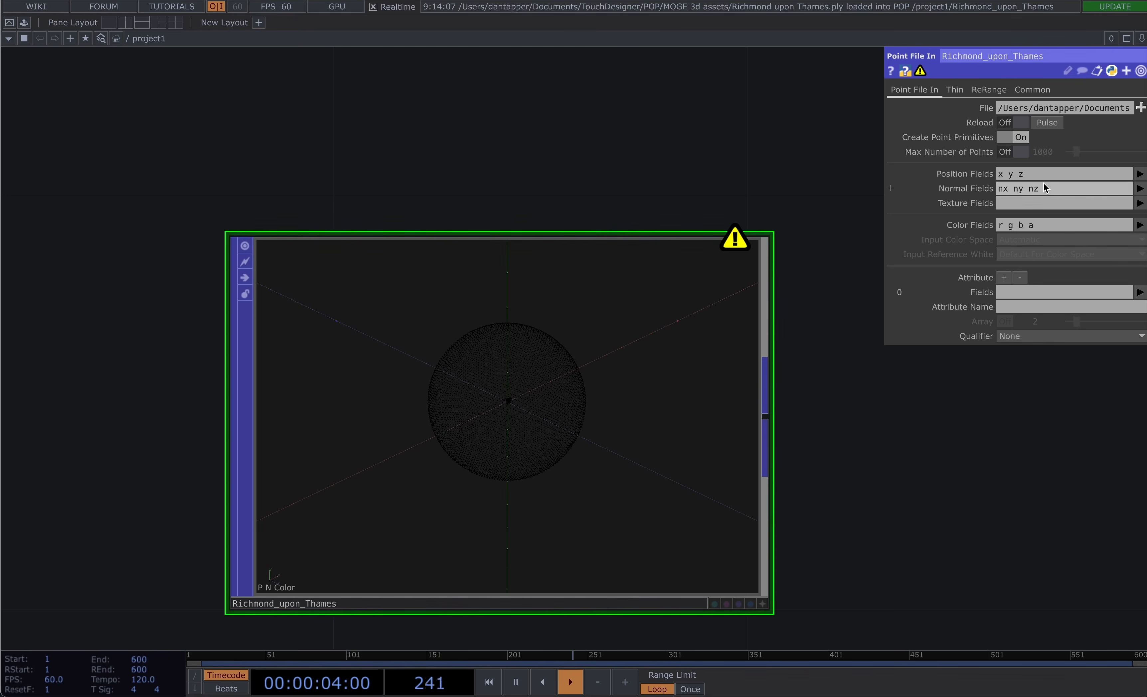
Clear the Normal Fields of Richmond_upon_Thames
left_click(1052, 188)
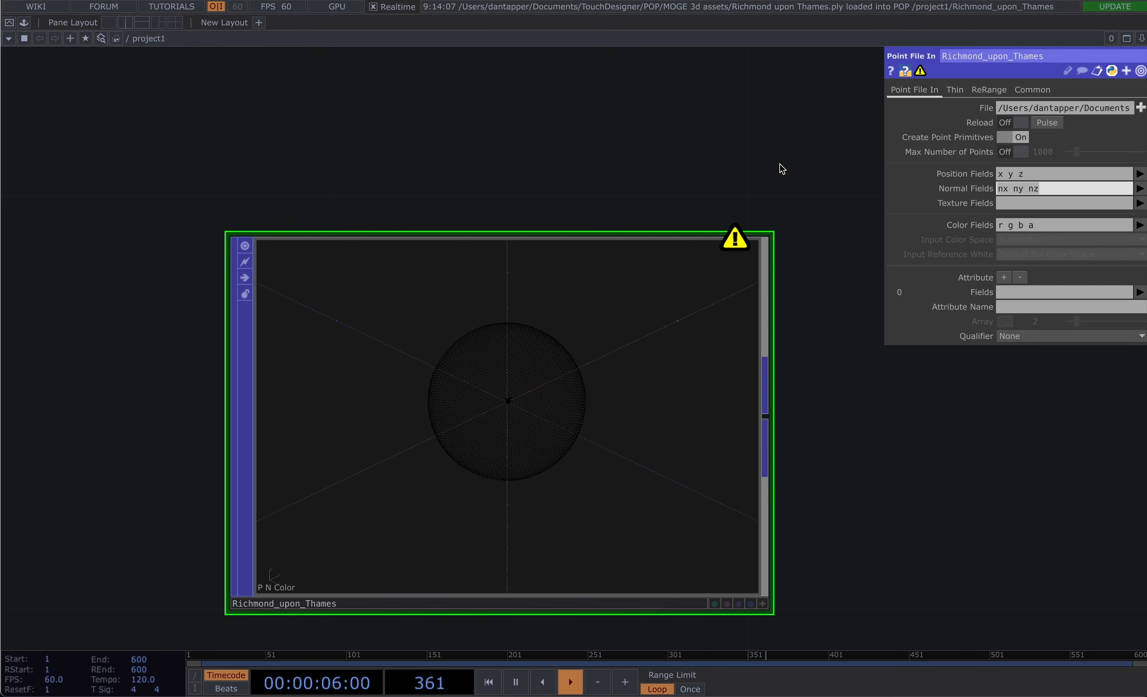
key("BackSpace")
key("Return")
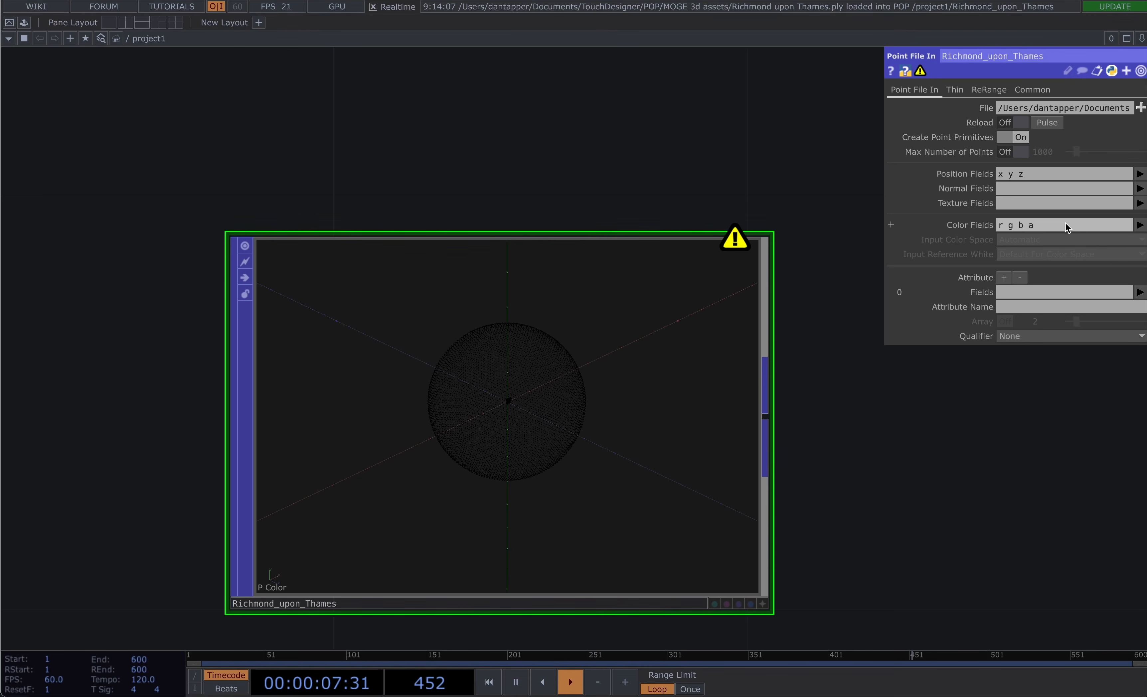
Replace the Color Fields of Richmond_upon_Thames with f_dc_0 f_dc_1 f_dc_2
left_click(1140, 225)
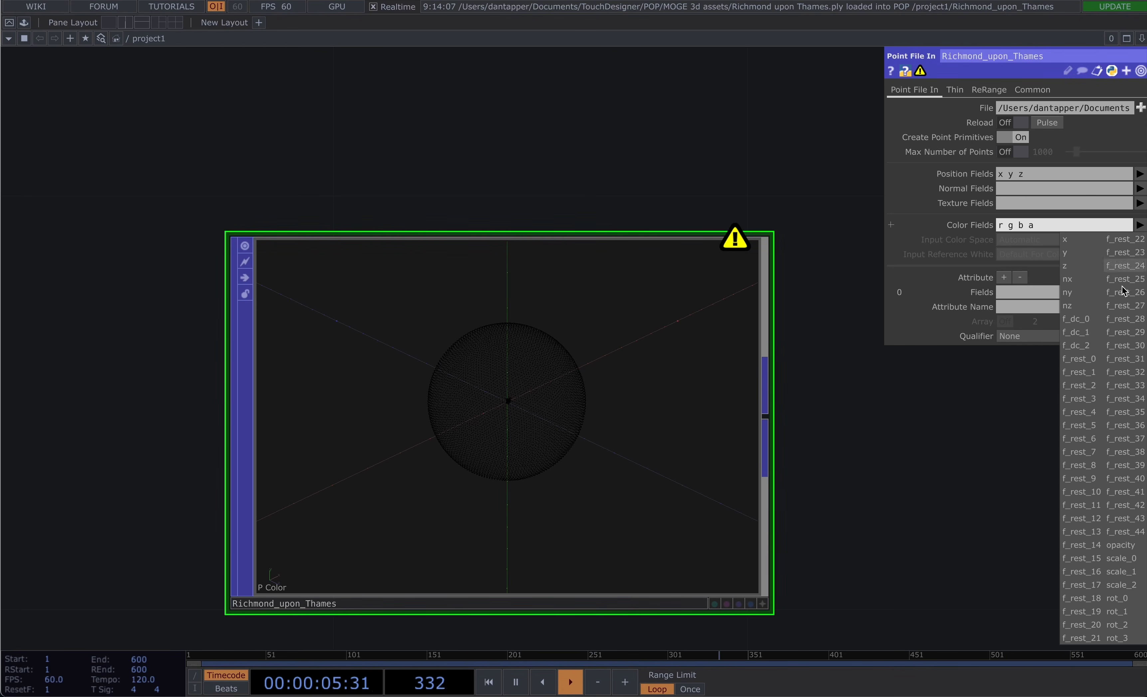
left_click(1024, 220)
left_click_drag(1057, 220, 863, 227)
key("BackSpace")
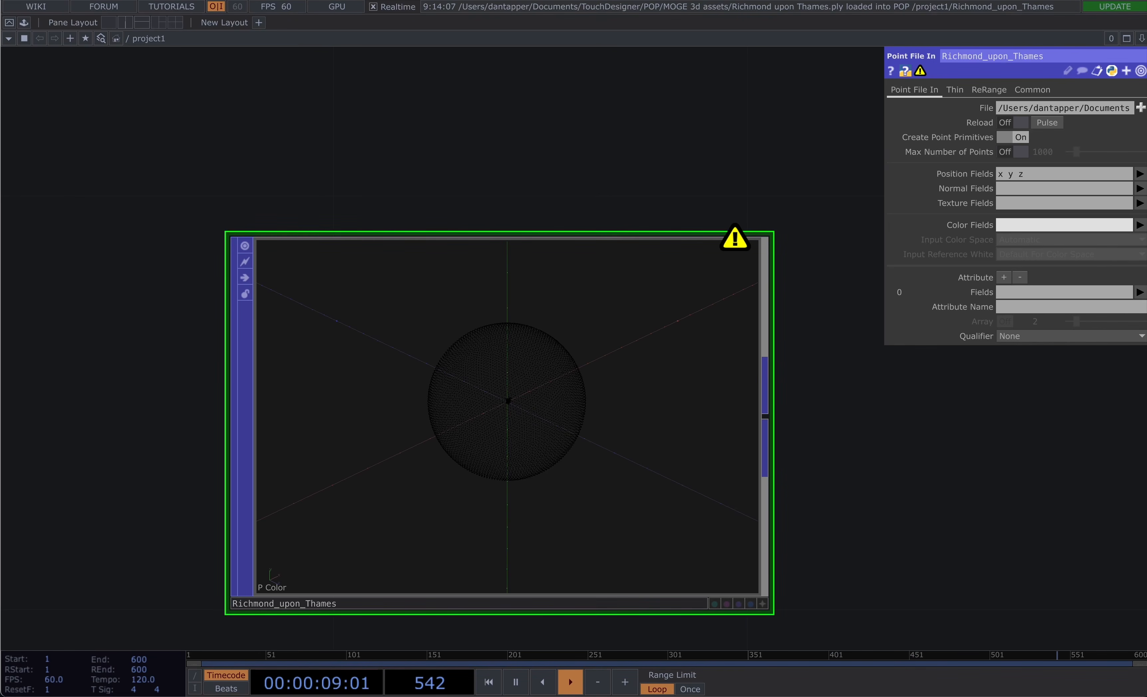
key("Return")
left_click(1142, 227)
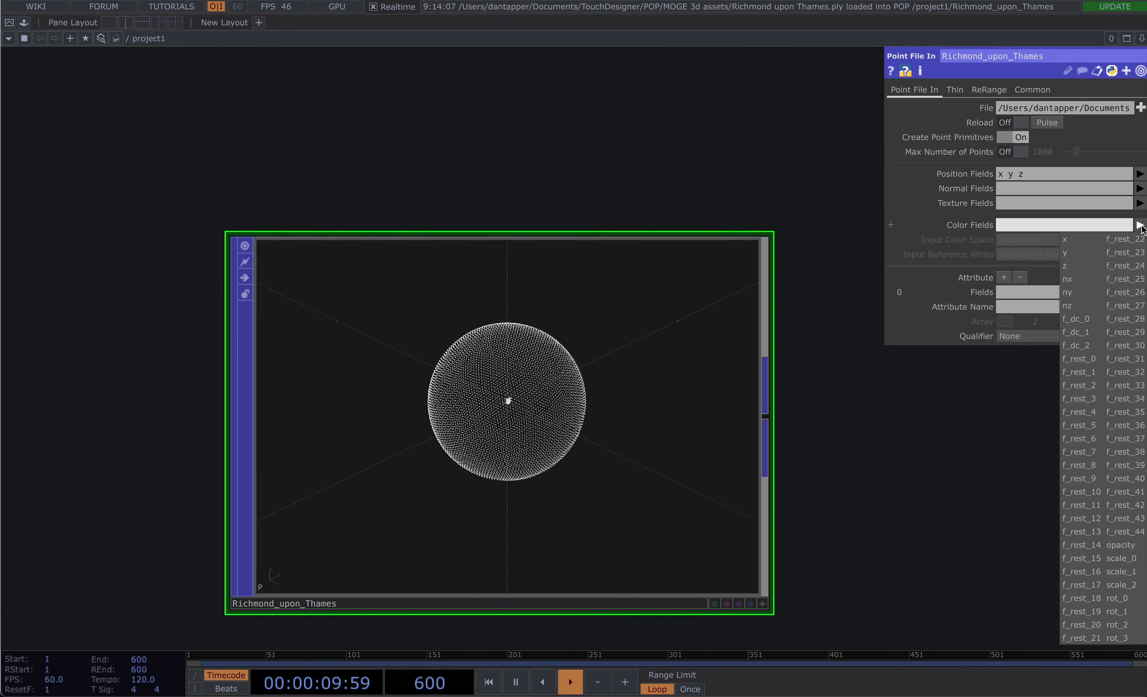
left_click(1081, 321)
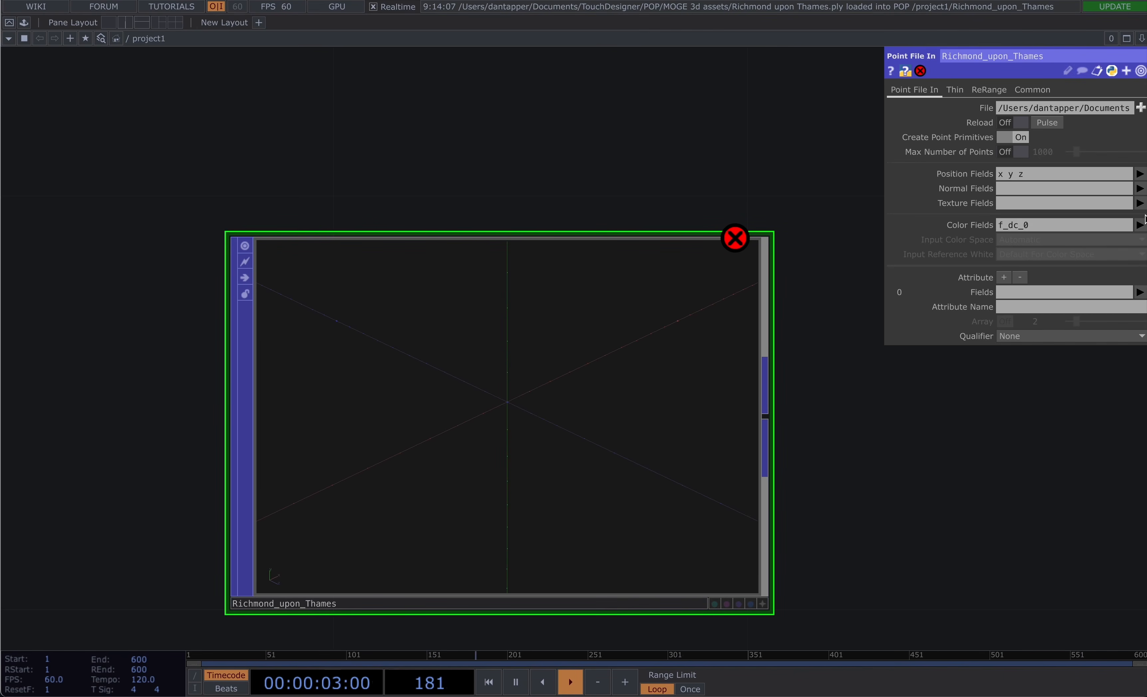
left_click(1141, 225)
left_click(1078, 332)
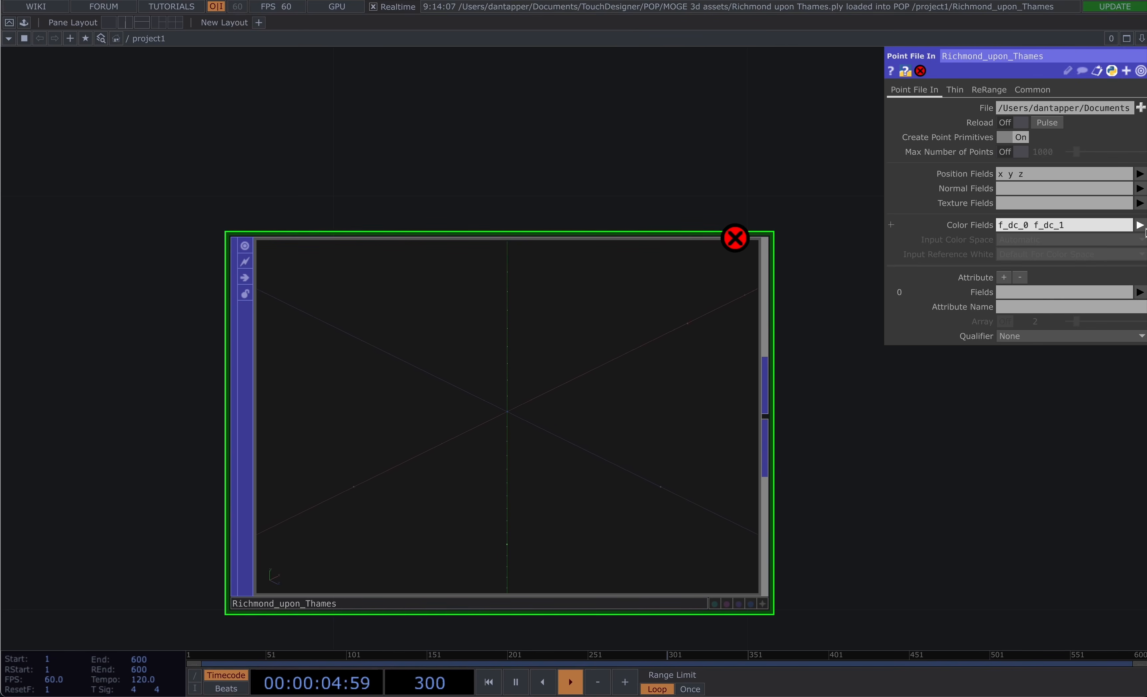
left_click(1140, 226)
left_click(1076, 346)
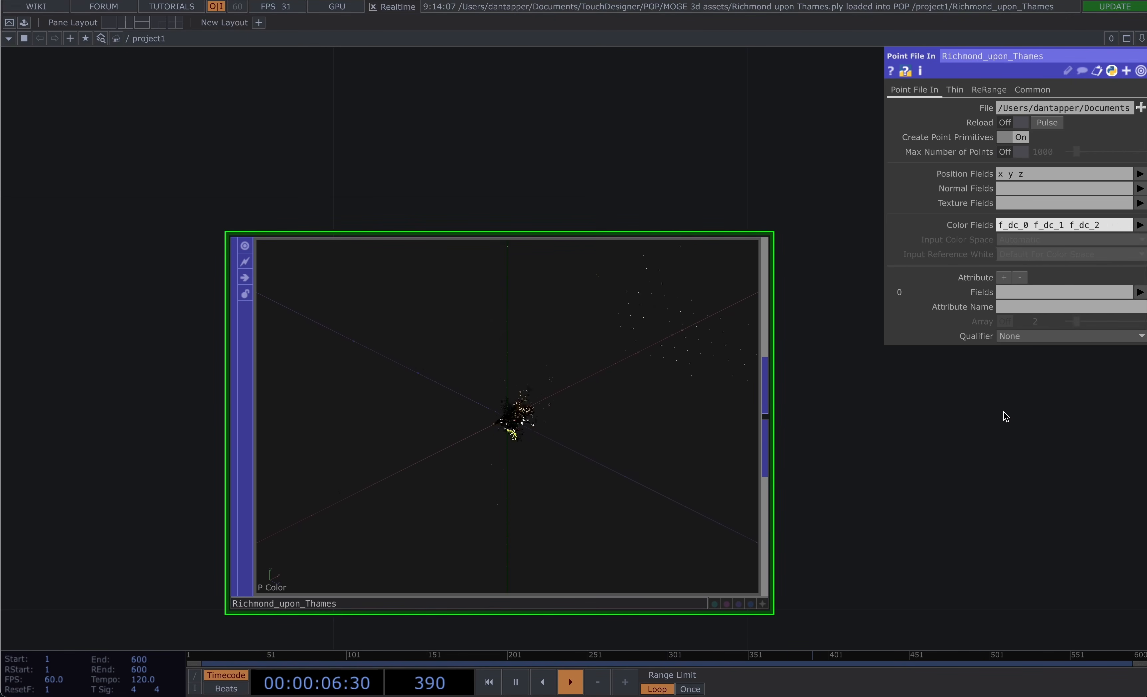
Examine the recolored points at the centre of the Richmond_upon_Thames cloud in its node viewer
left_click(763, 605)
scroll(501, 427, "up", 8)
left_click_drag(501, 426, 502, 363)
scroll(503, 363, "up", 8)
scroll(548, 404, "up", 8)
scroll(553, 464, "up", 8)
mouse_move(509, 479)
left_mouse_down()
mouse_move(510, 430)
mouse_move(516, 478)
left_mouse_up()
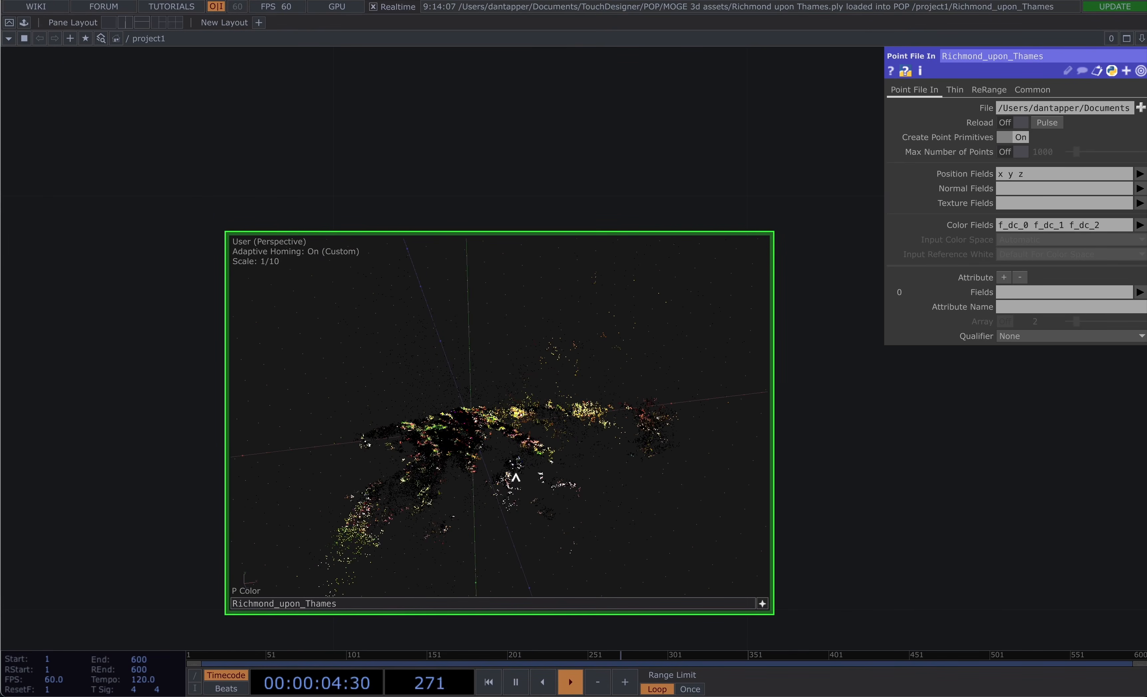
Set the Rerange scope of Richmond_upon_Thames to the Color attribute
left_click(990, 90)
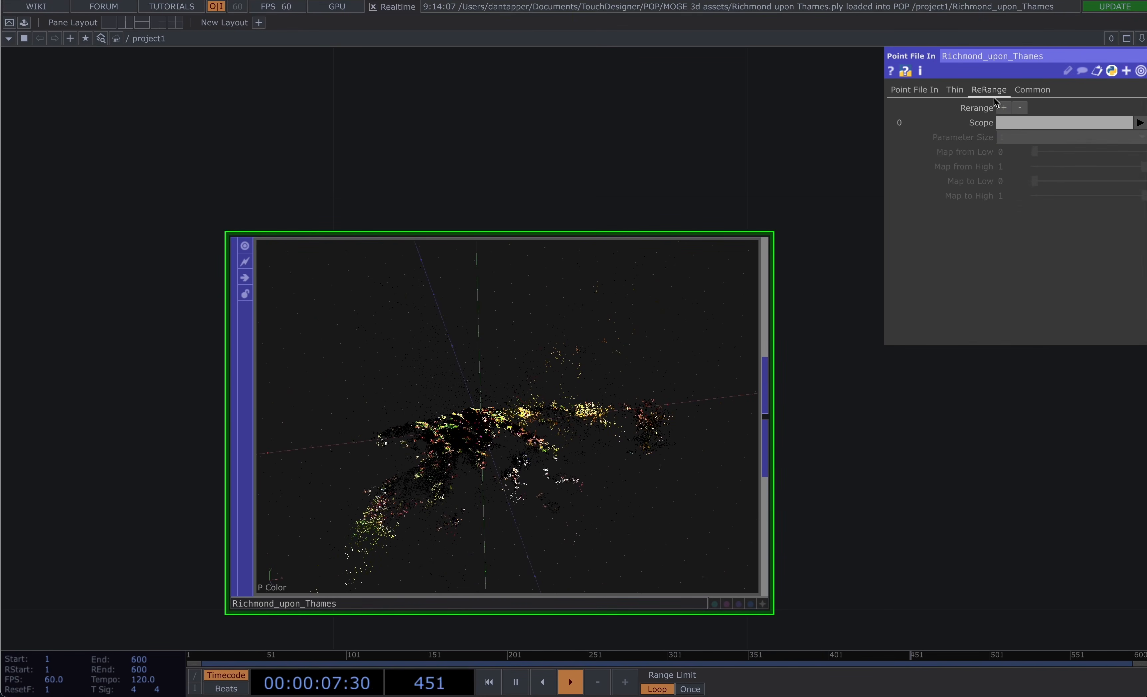
left_click(1141, 123)
left_click(1126, 165)
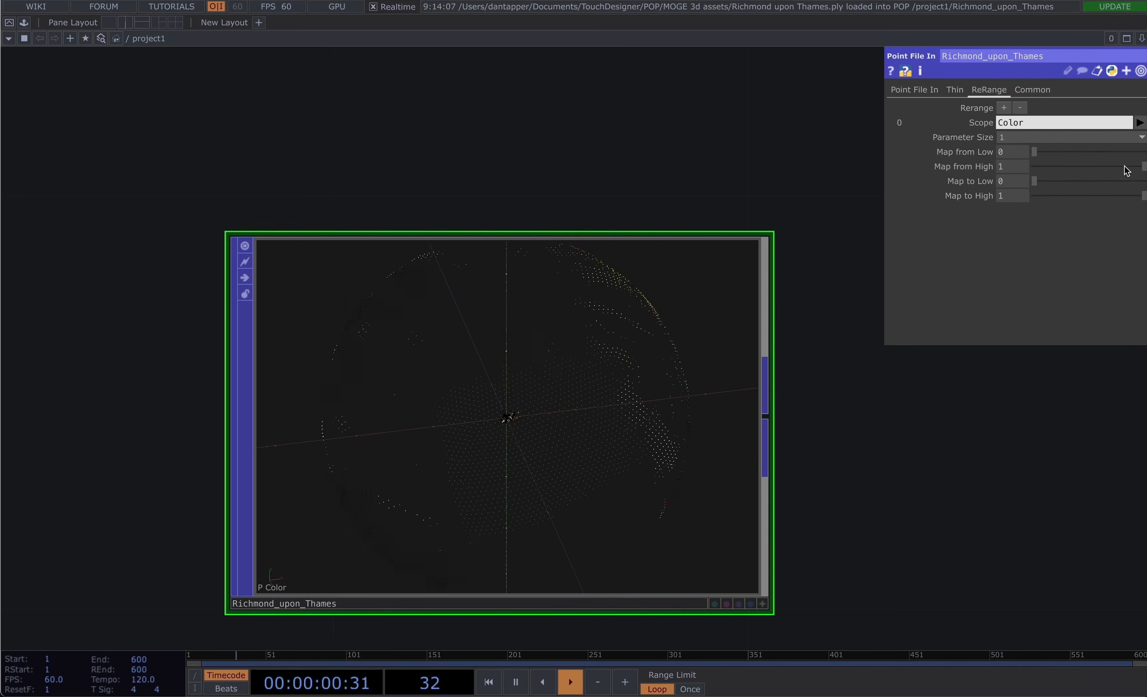
left_click(1080, 153)
left_click_drag(1079, 149, 1001, 157)
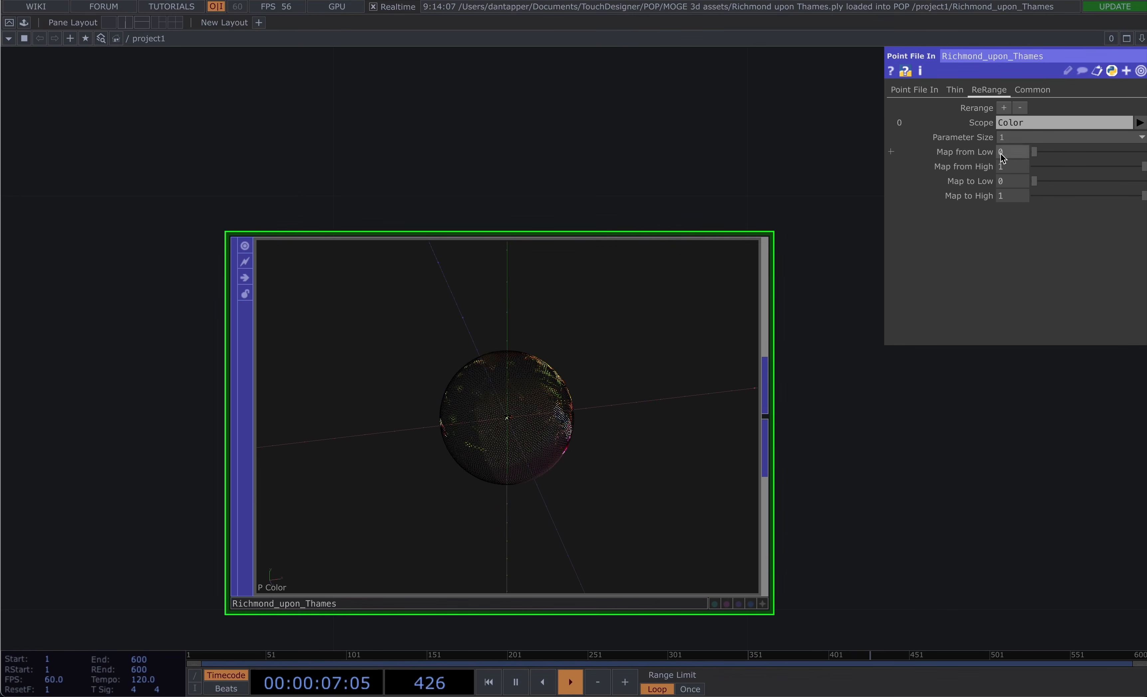
mouse_move(1144, 166)
left_mouse_down()
mouse_move(1056, 172)
mouse_move(1146, 173)
left_mouse_up()
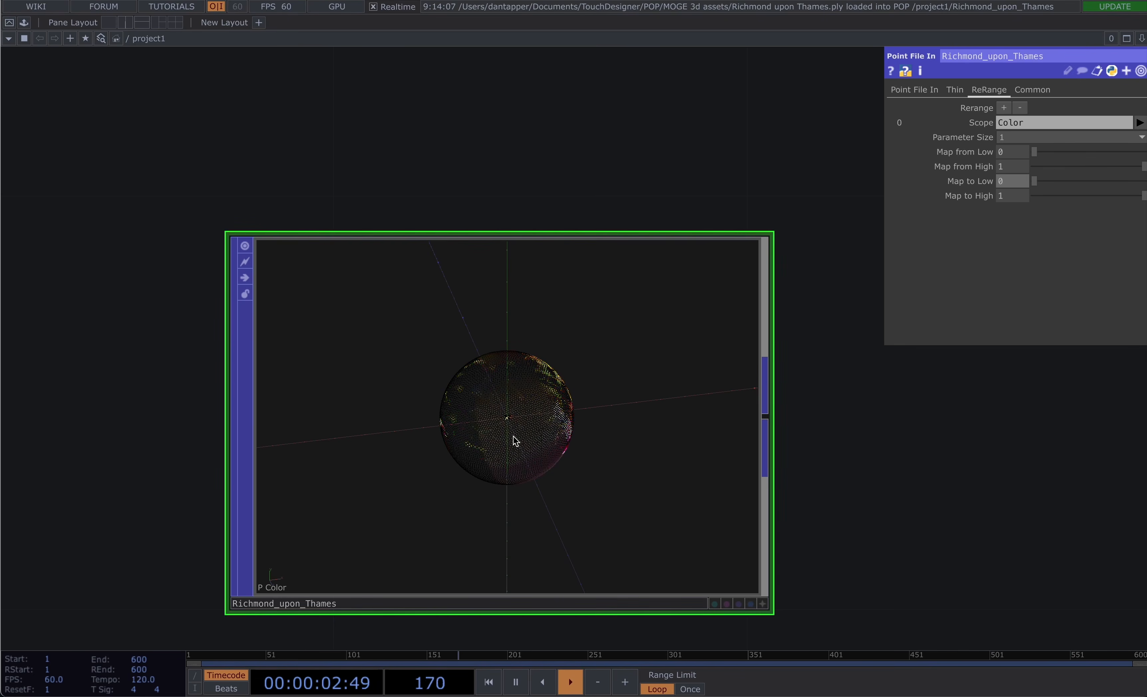
Raise Map to Low of the Color rerange to about 0.566, judging the colors on the enlarged point cloud
left_click(762, 605)
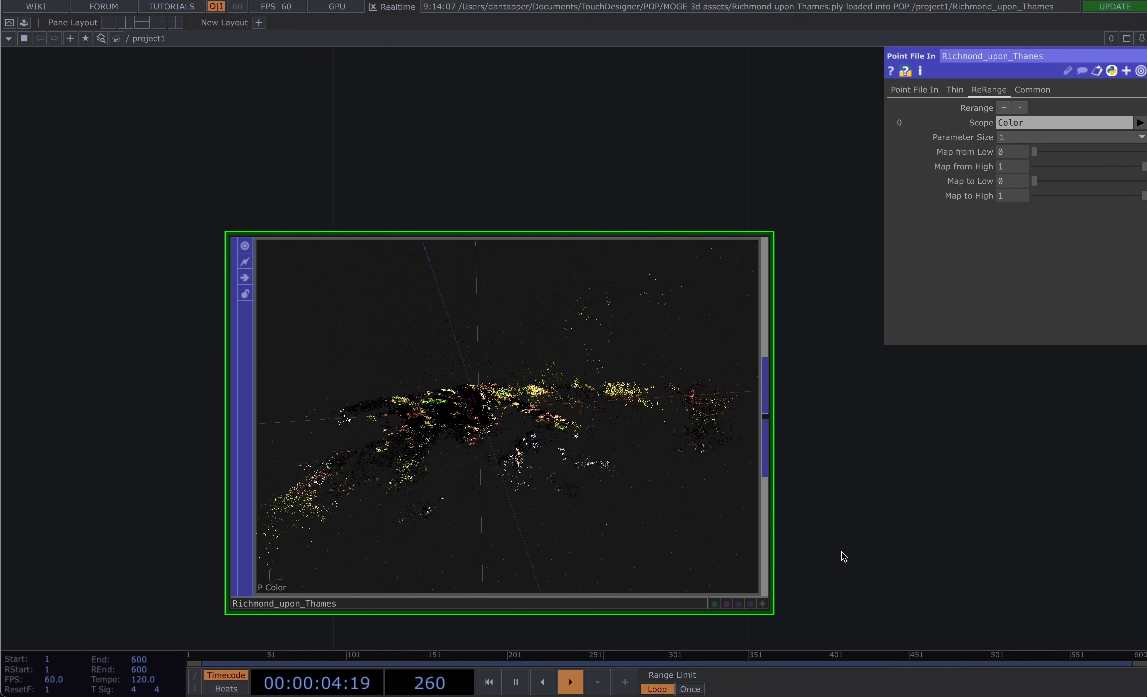
left_click_drag(1036, 185, 1108, 186)
left_click_drag(808, 492, 817, 438)
scroll(415, 401, "up", 3)
scroll(415, 401, "up", 5)
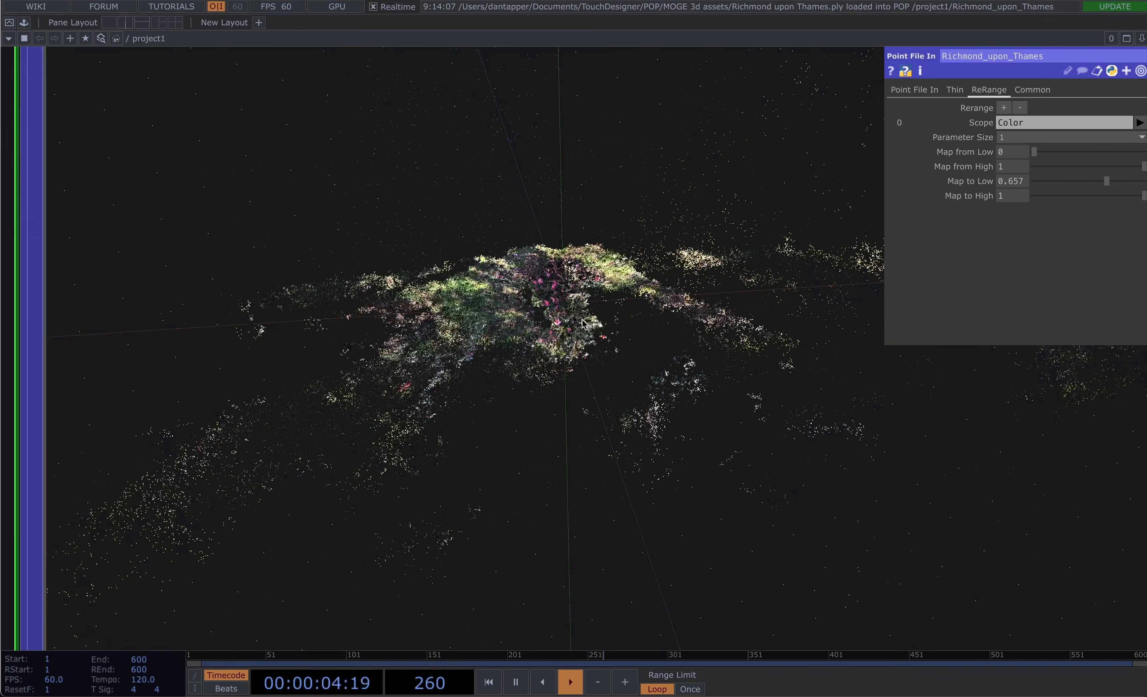
scroll(415, 401, "up", 5)
left_click_drag(1143, 196, 1102, 185)
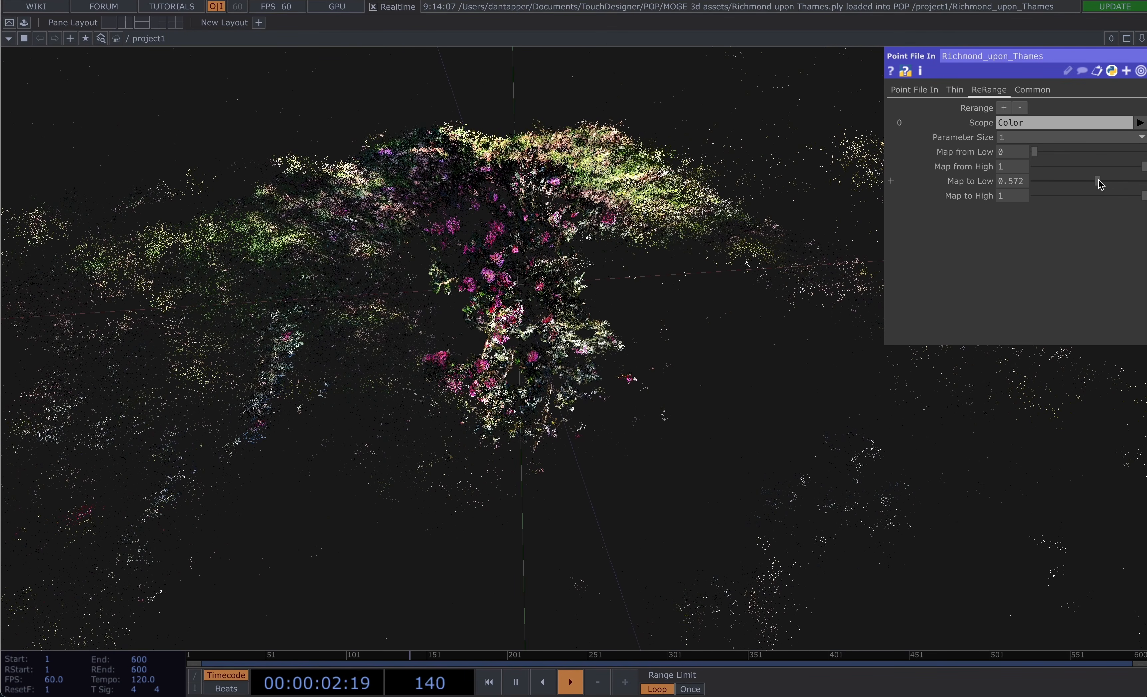
mouse_move(1099, 180)
left_mouse_down()
mouse_move(1039, 185)
mouse_move(1098, 182)
left_mouse_up()
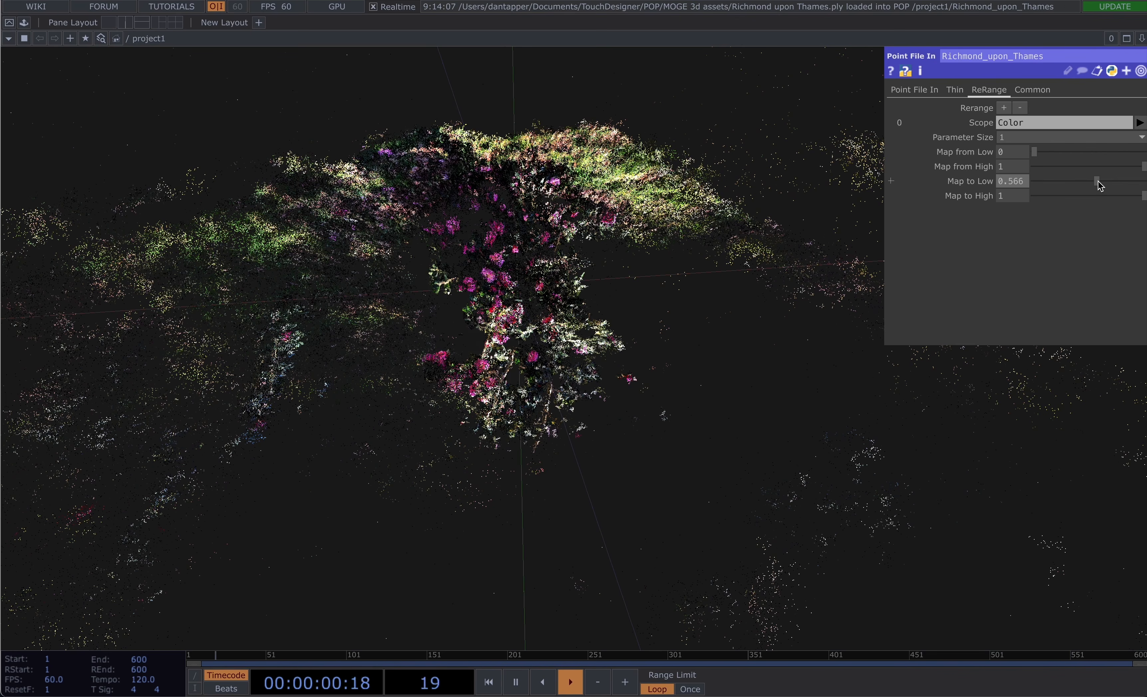
Add a Delete POP connected to the output of Richmond_upon_Thames
scroll(939, 414, "down", 10)
left_click_drag(935, 513, 715, 513)
scroll(793, 428, "up", 5)
left_click_drag(846, 434, 692, 428)
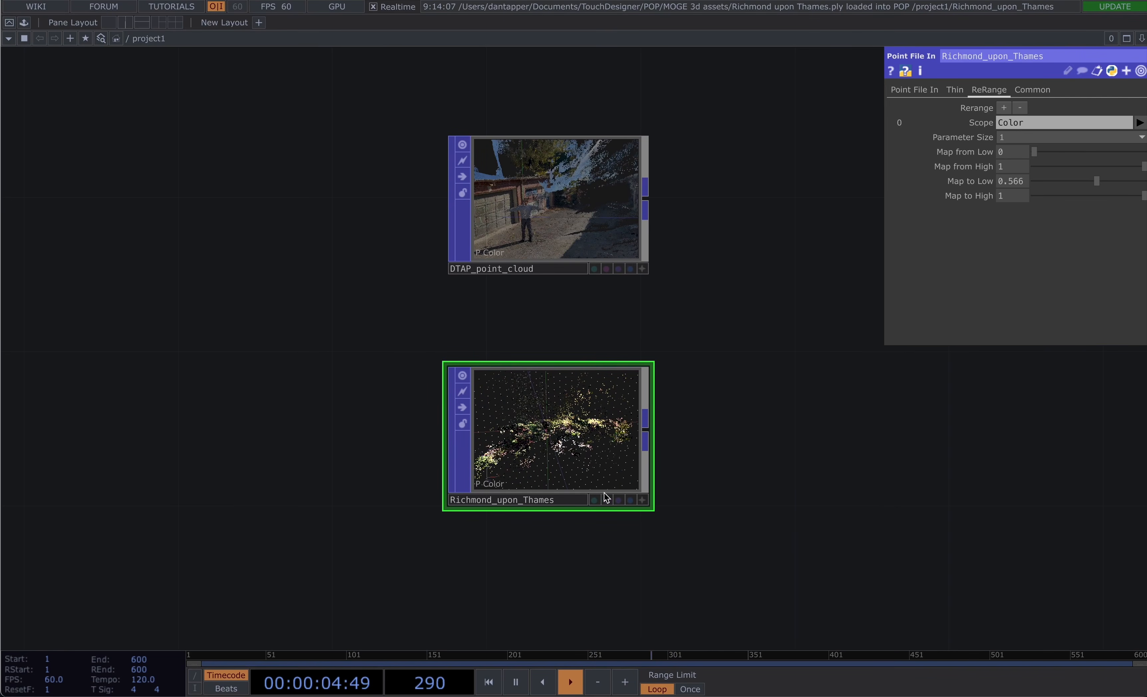
left_click(642, 500)
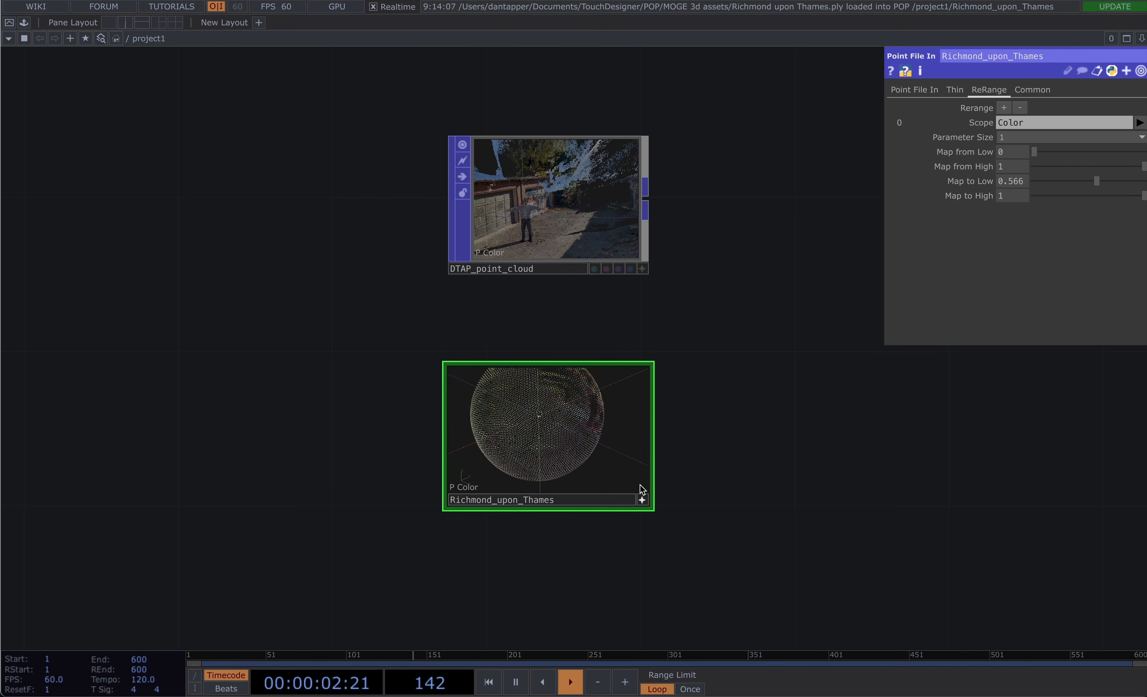
left_click(643, 500)
left_click(650, 433)
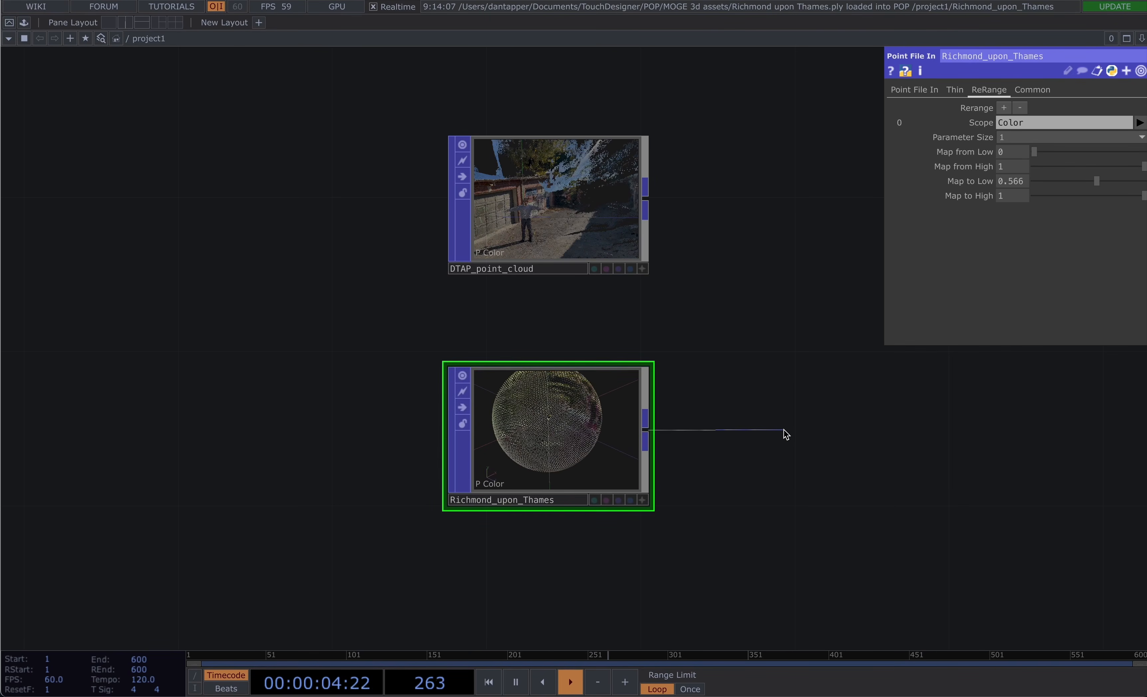
left_click(783, 433)
left_click(583, 501)
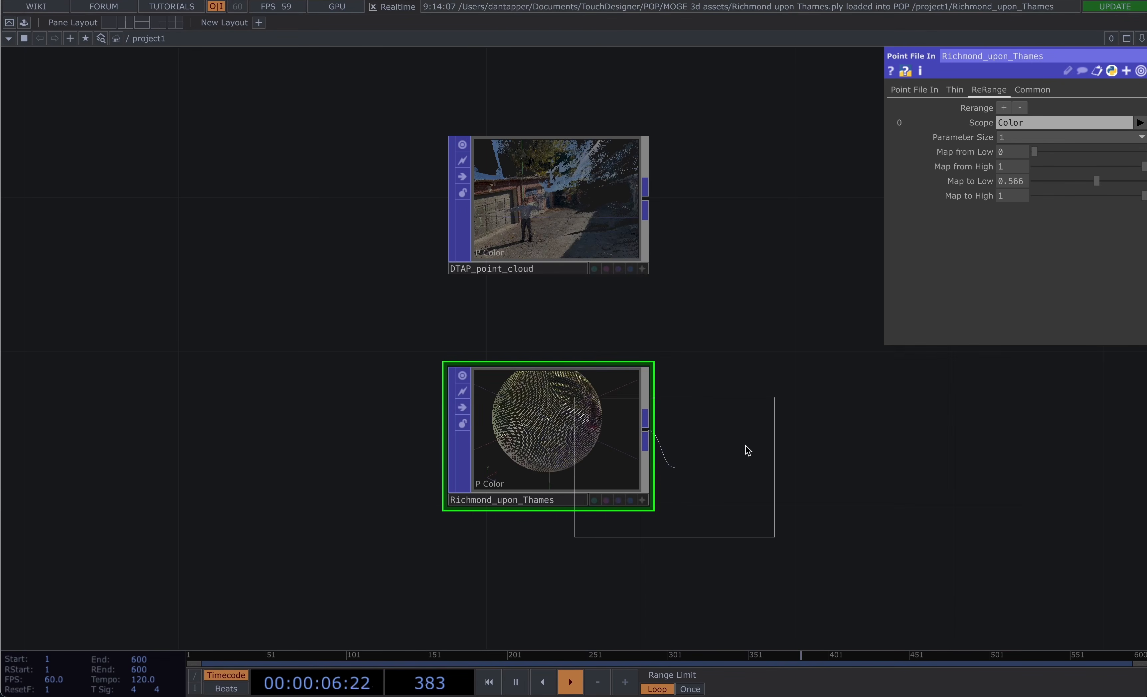
left_click(816, 432)
Enable the first bound of delete1 as a Bounding Box and turn on its Invert option
left_click(1068, 89)
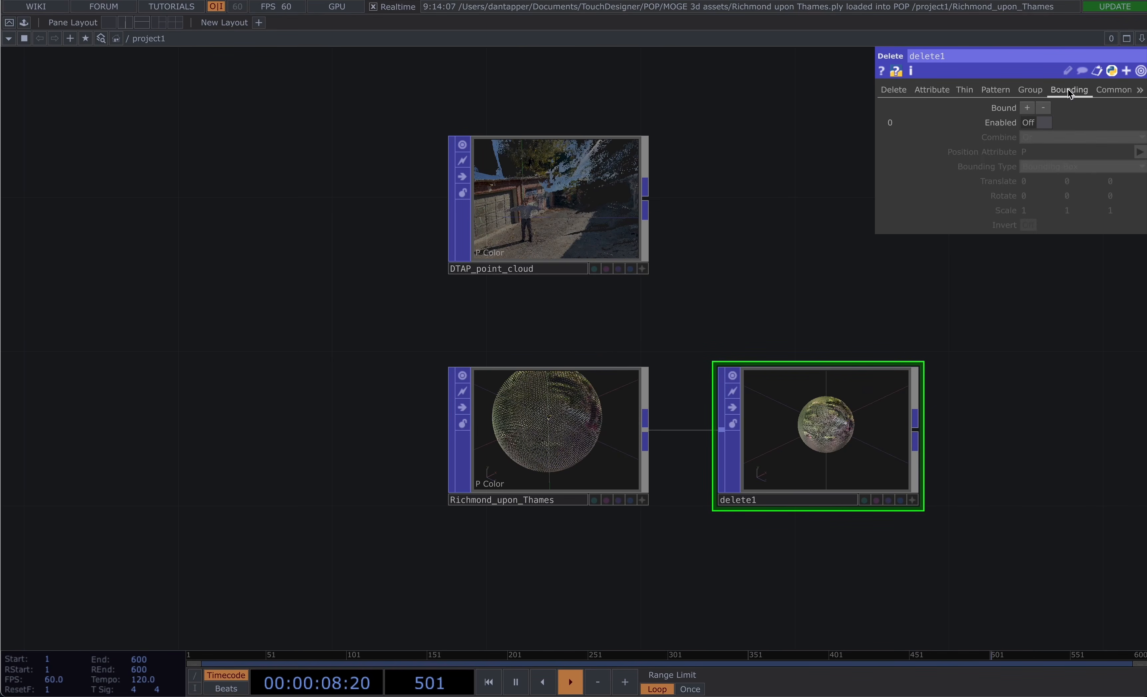
left_click(1045, 124)
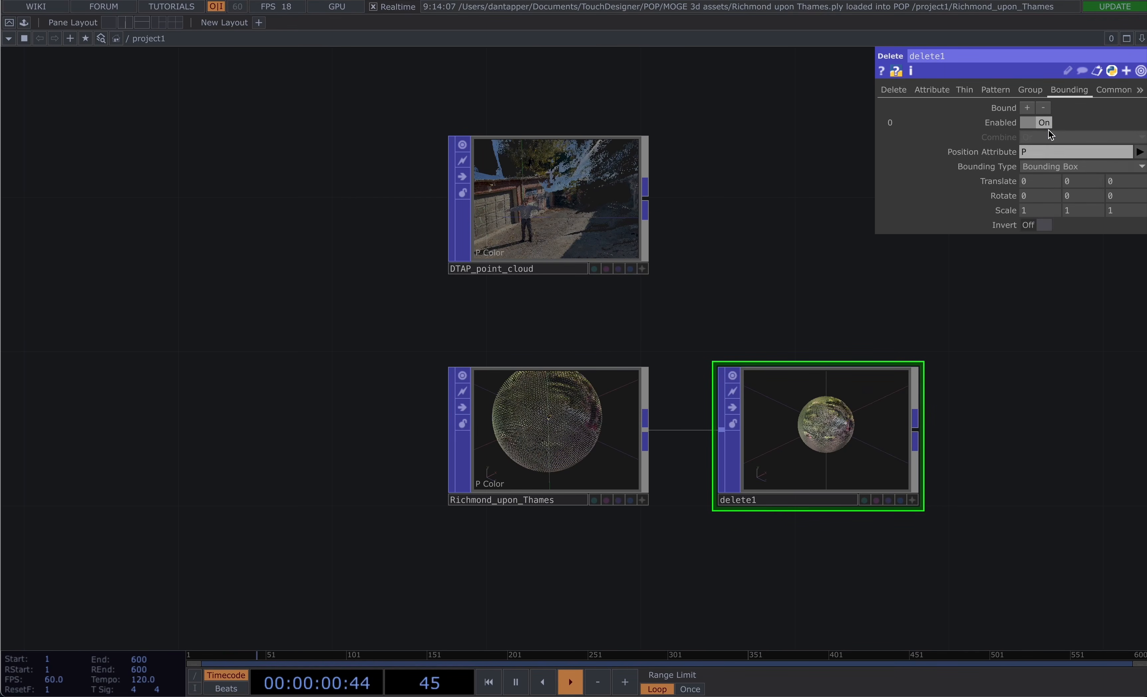
left_click(1114, 169)
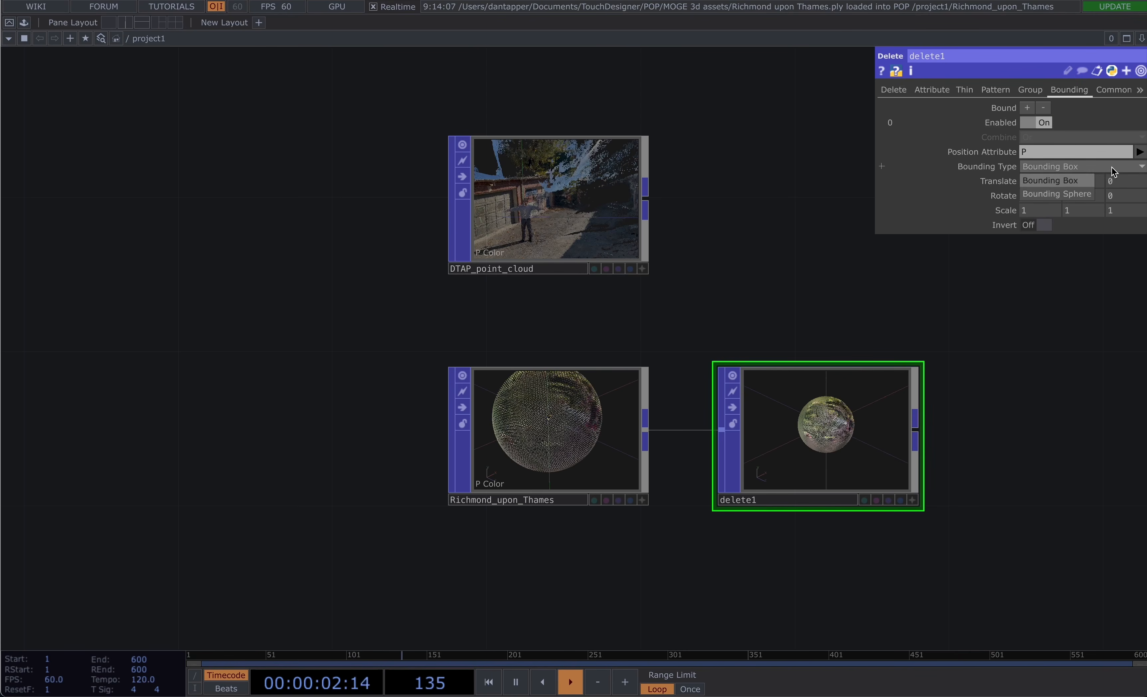
left_click(813, 257)
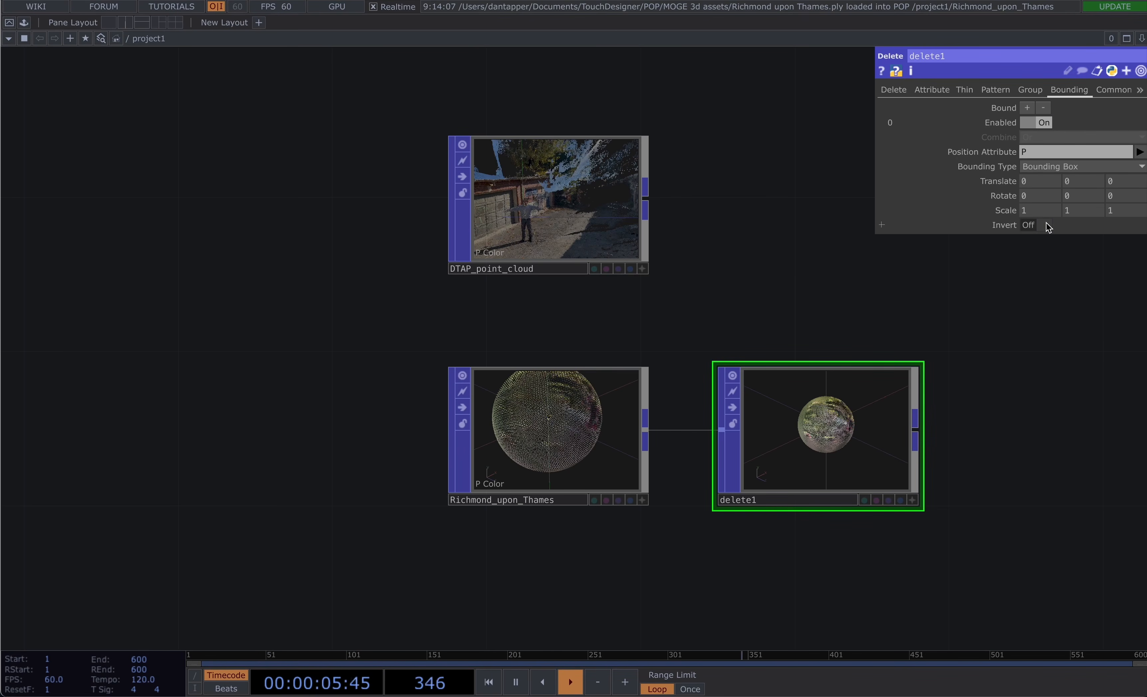
left_click(1045, 225)
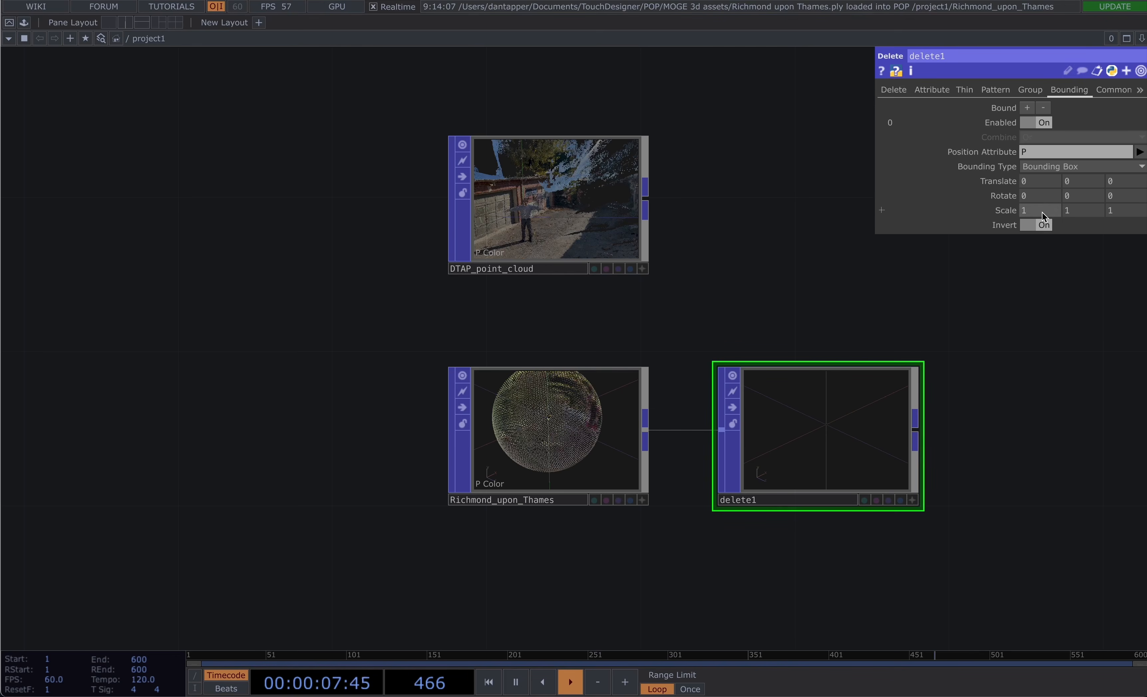
Set the bounding box scale of delete1 to 10, 10, 10 and check the remaining points in its viewer
type("10")
key("Tab")
type("101")
key("BackSpace")
key("Tab")
type("10")
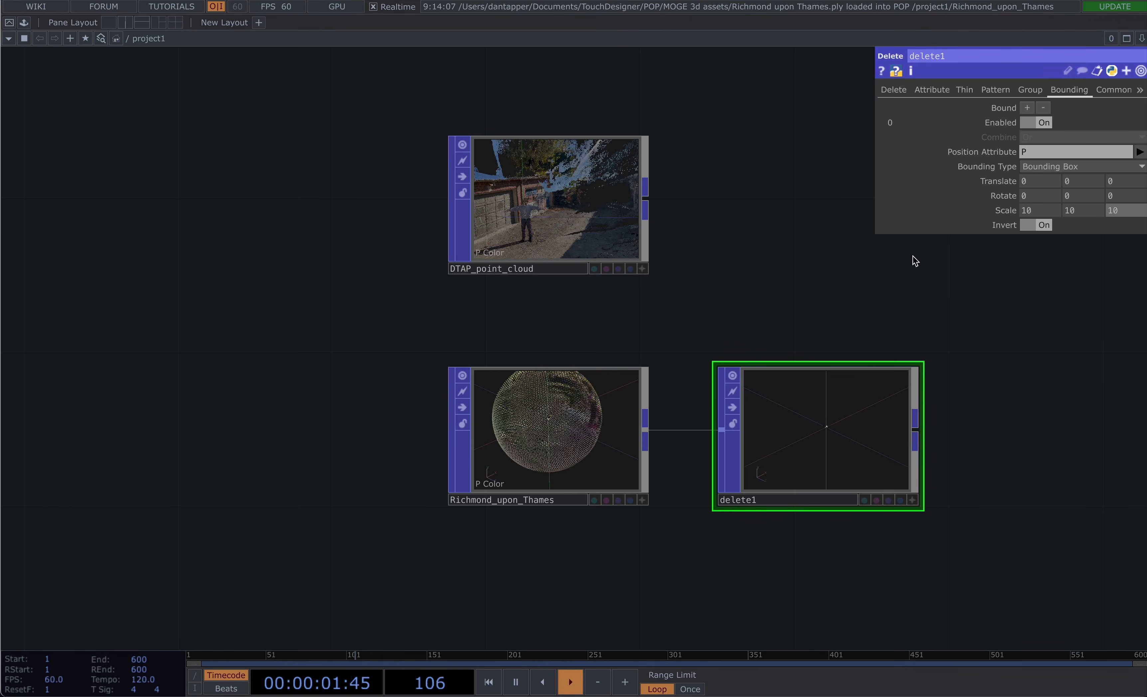
key("Return")
key("a")
scroll(835, 416, "up", 10)
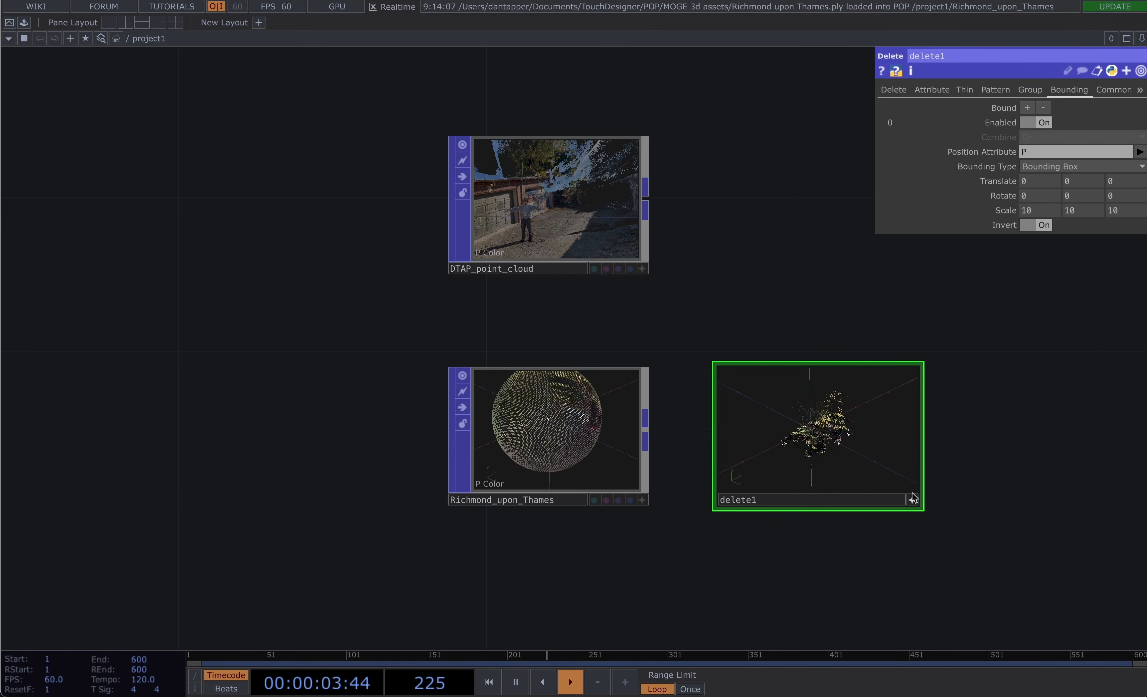
scroll(961, 491, "up", 5)
left_click_drag(711, 399, 584, 414)
scroll(681, 405, "up", 10)
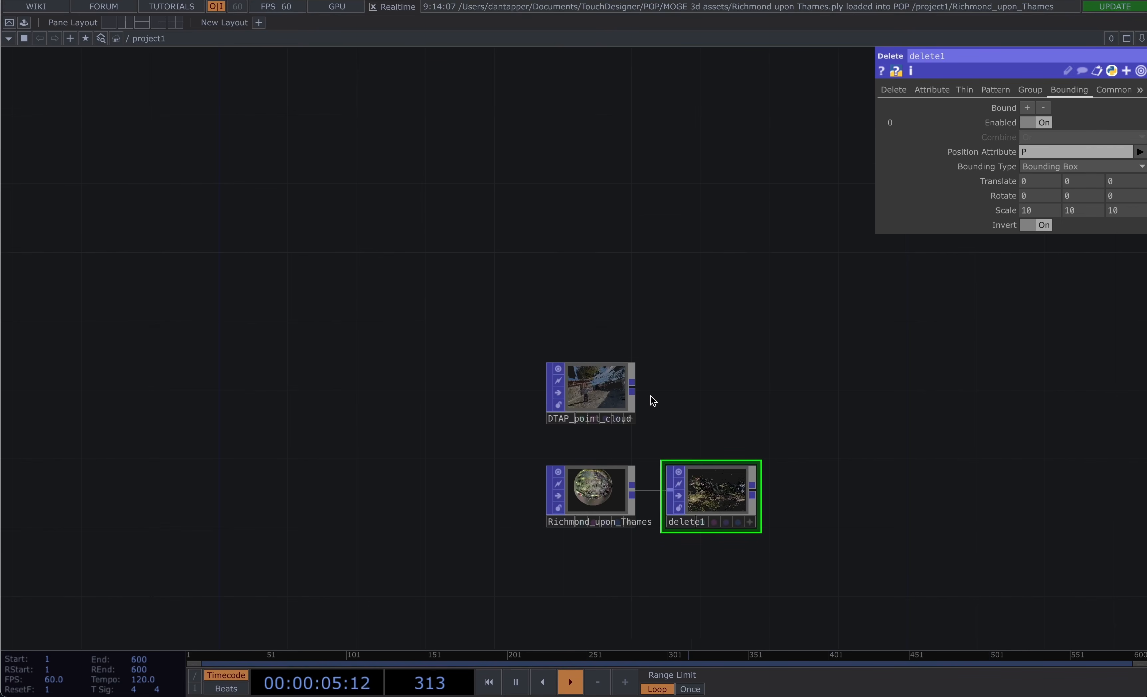
Add a Null POP connected to the output of delete1
left_click_drag(675, 403, 484, 376)
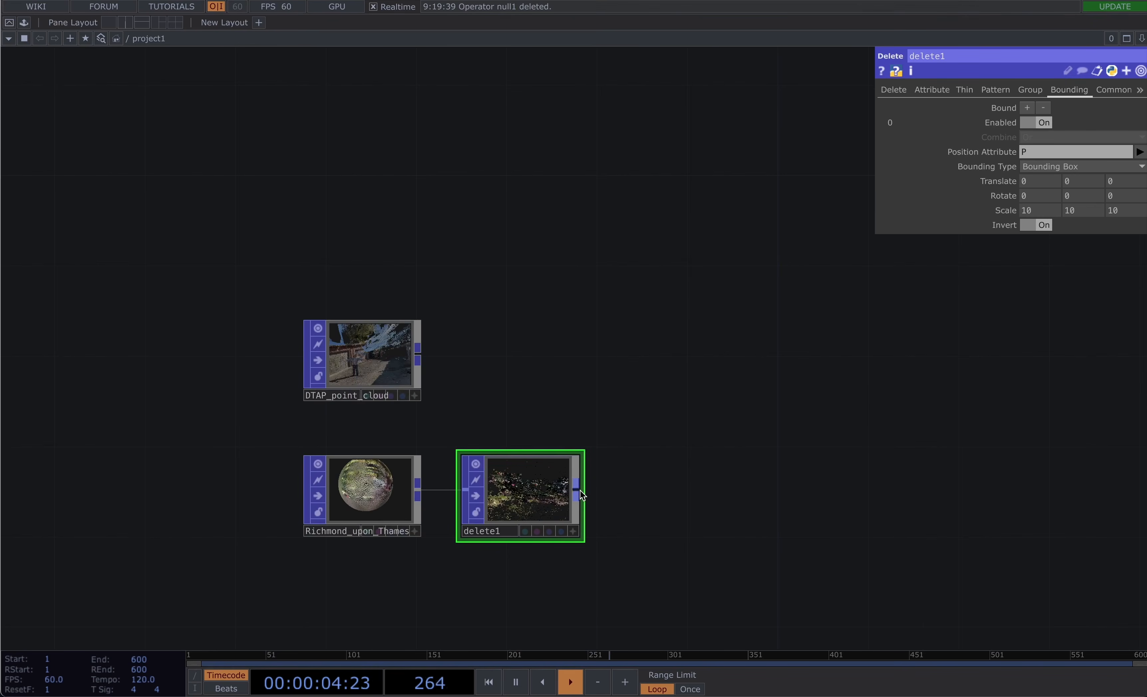
left_click(578, 489)
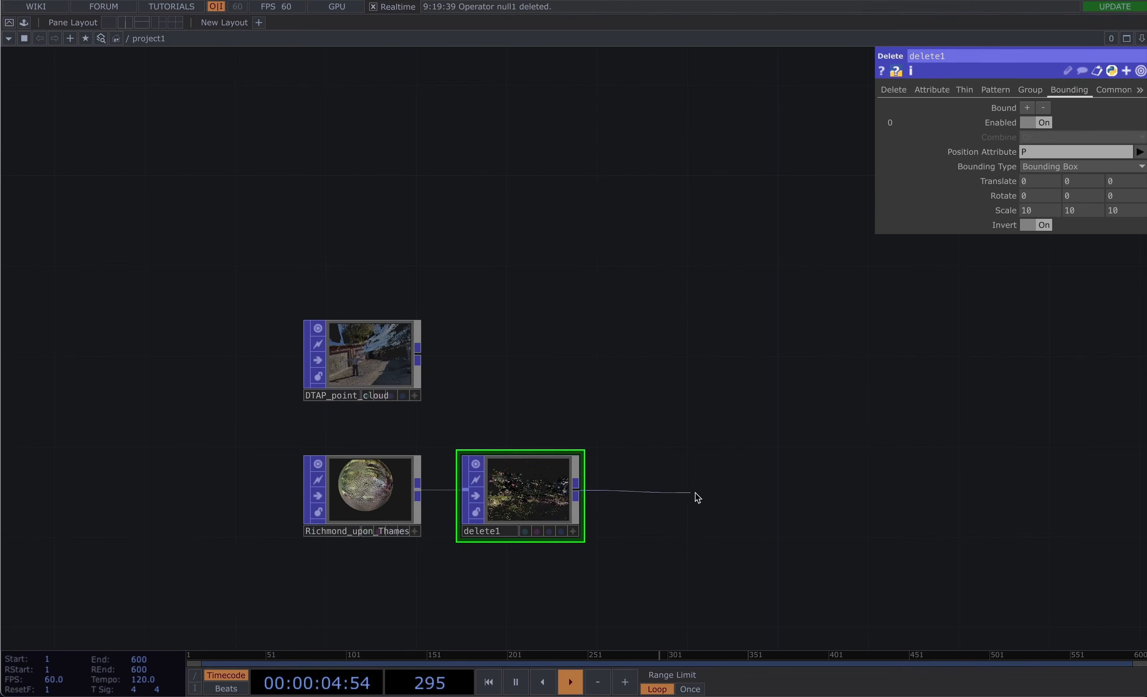
left_click(699, 497)
type("nu")
left_click(628, 342)
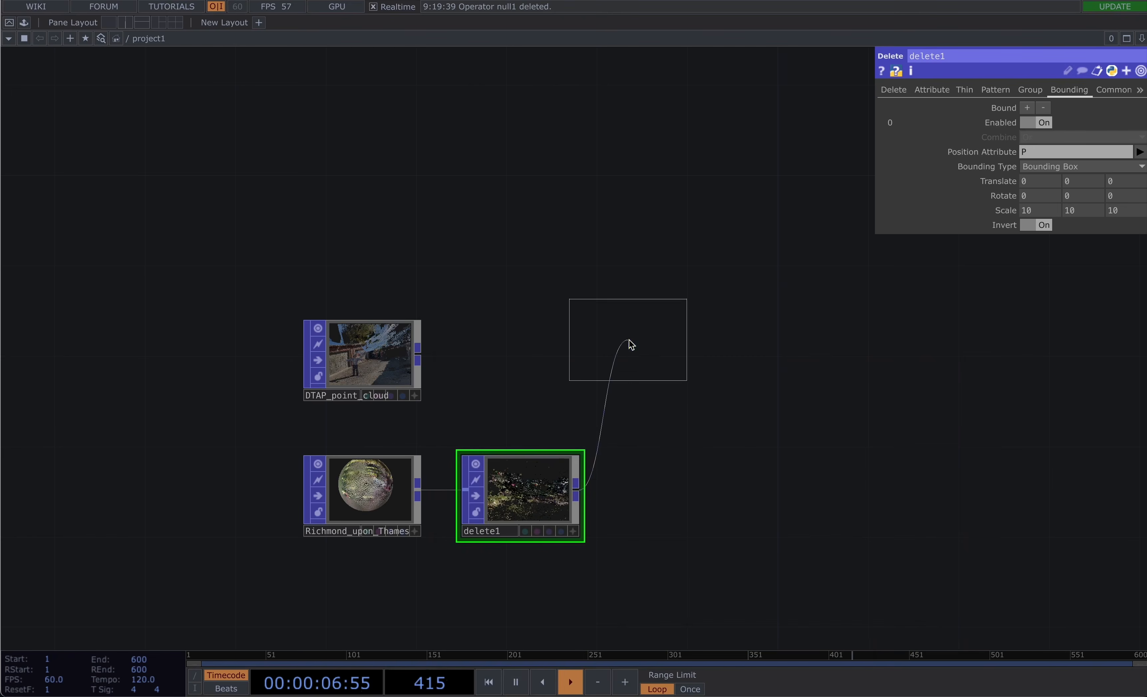
left_click(723, 490)
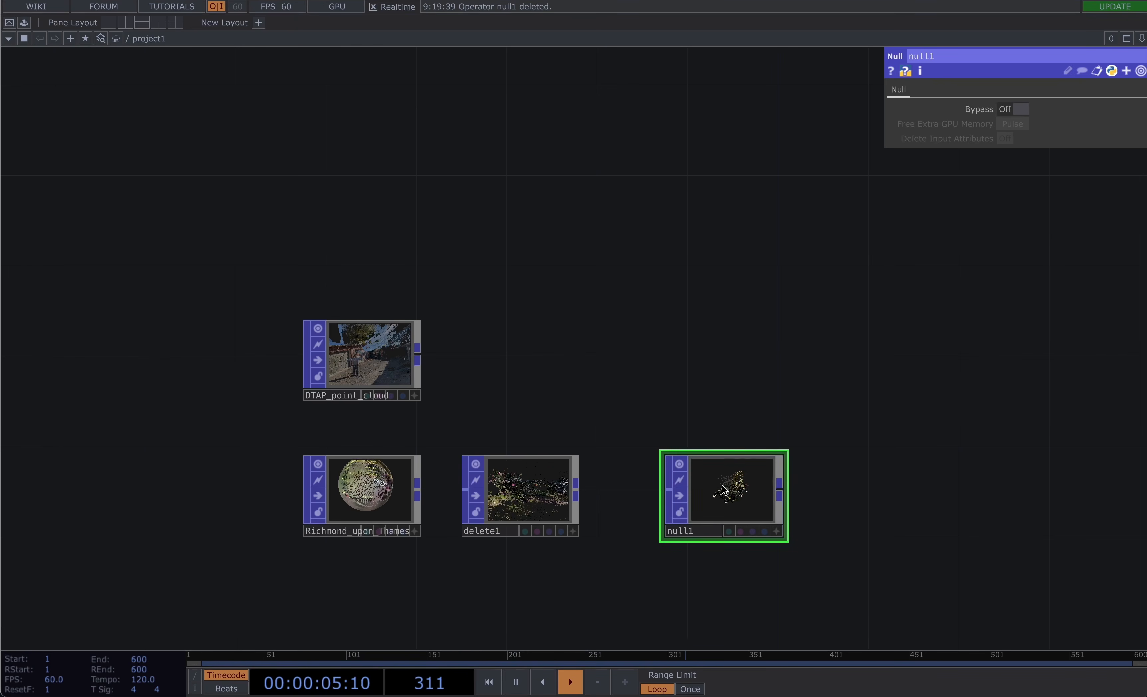
Add a Delete POP connected to the output of null1
scroll(819, 423, "down", 5)
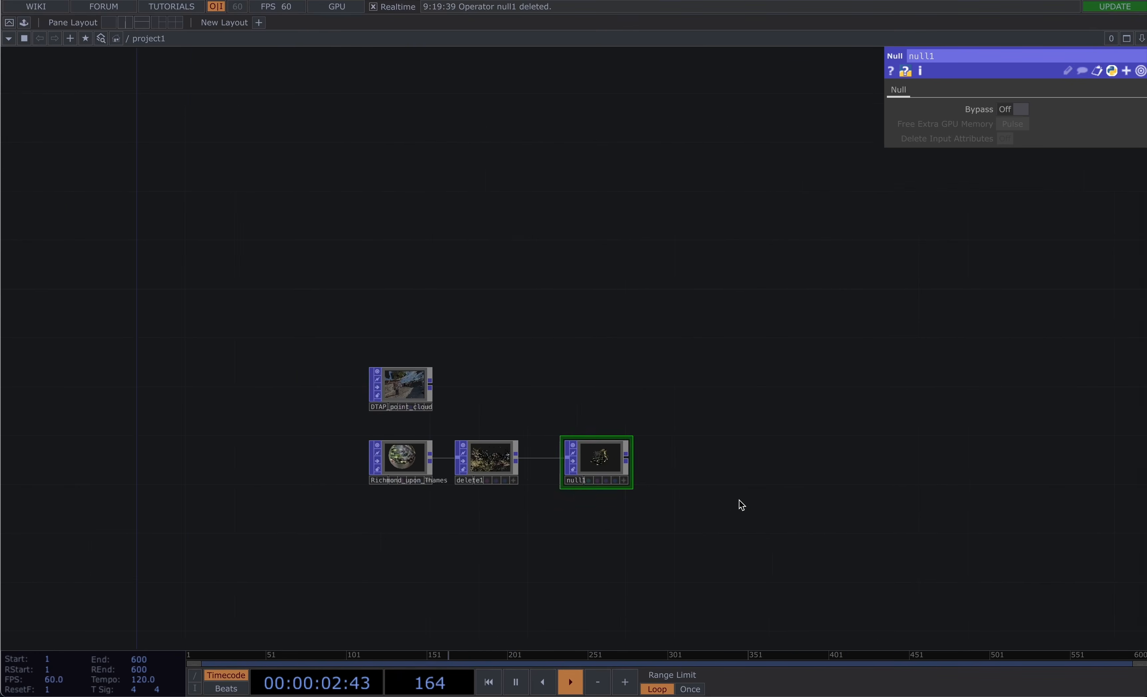
left_click_drag(572, 498, 556, 496)
key("p")
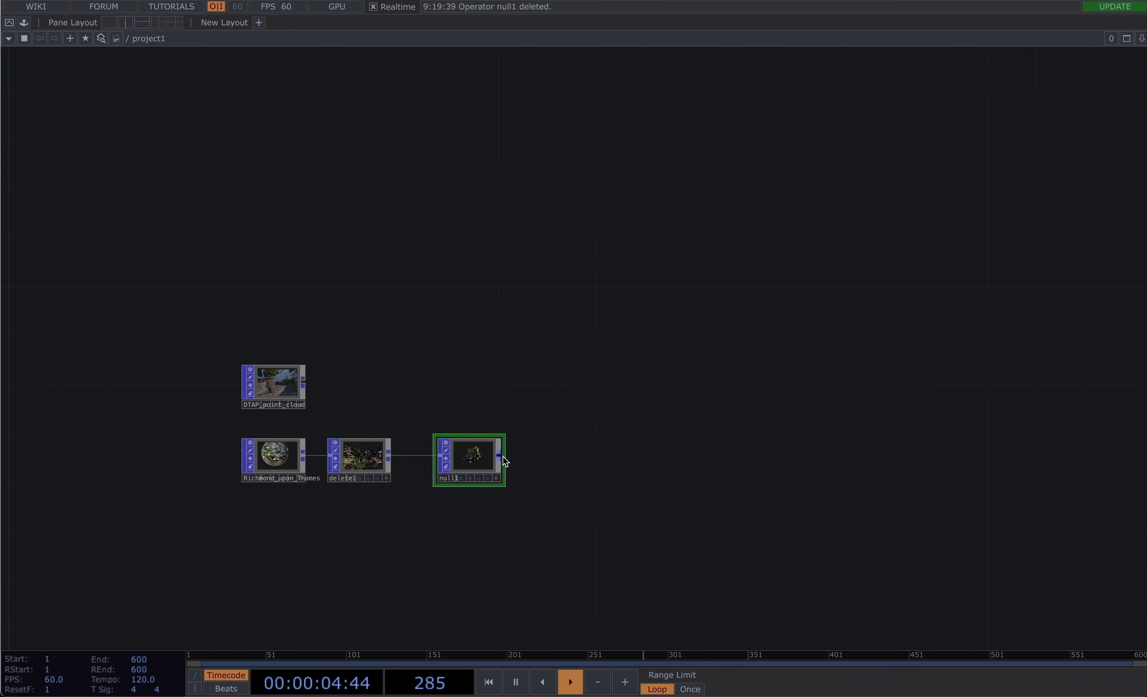
left_click(499, 455)
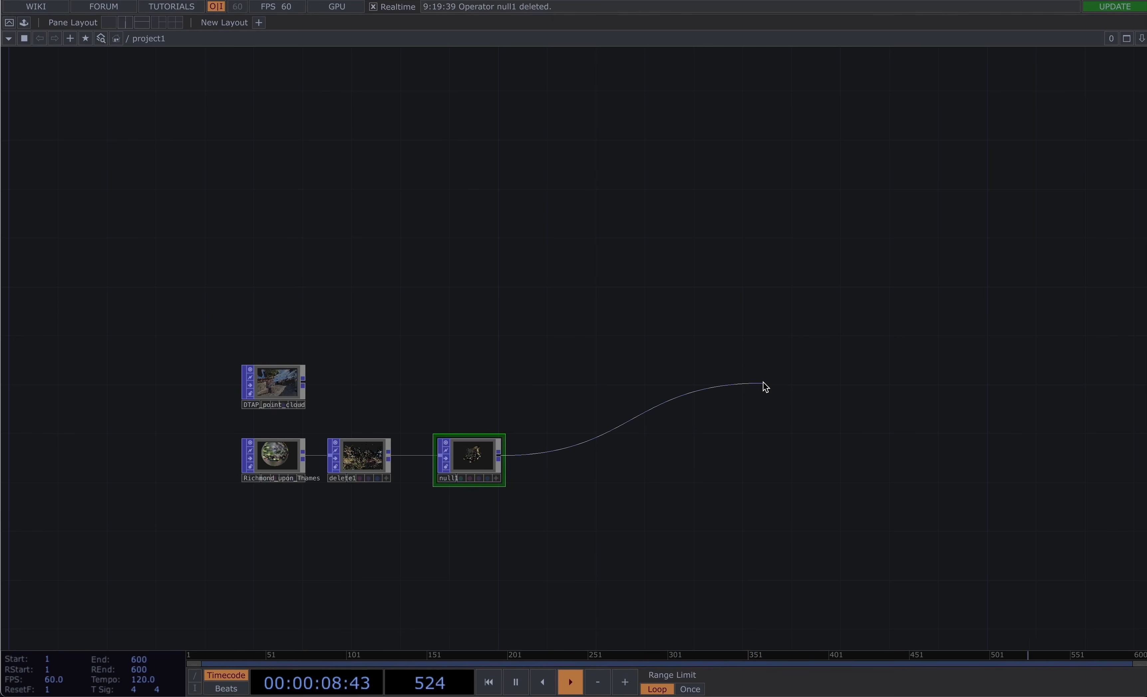
left_click(764, 383)
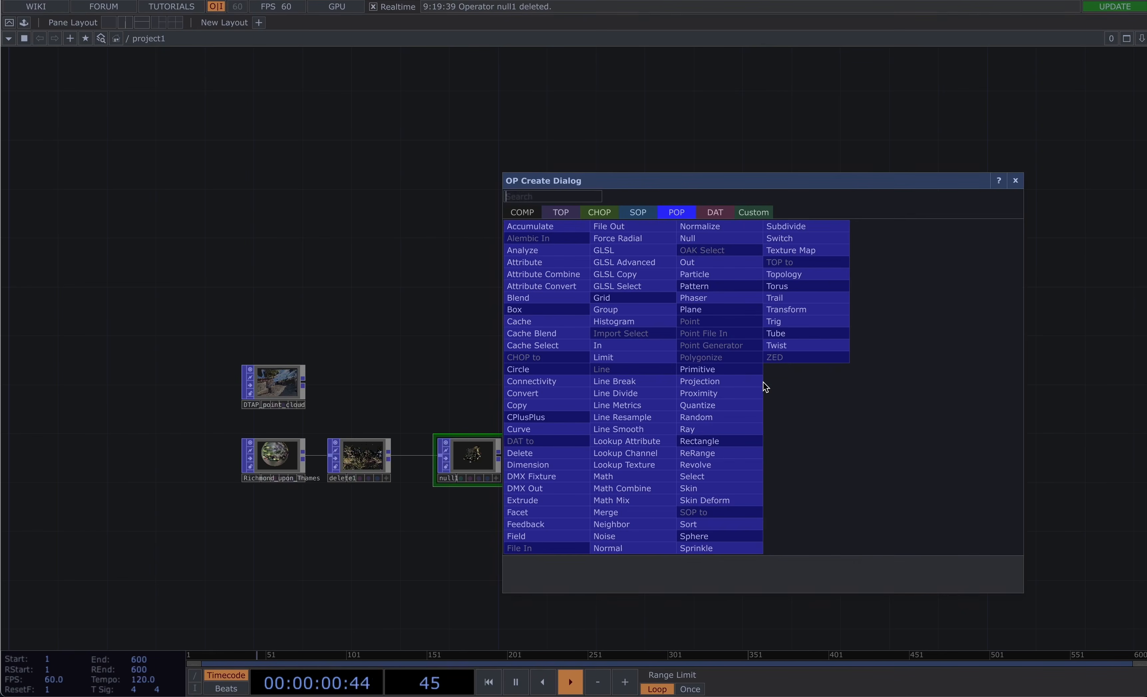
type("de")
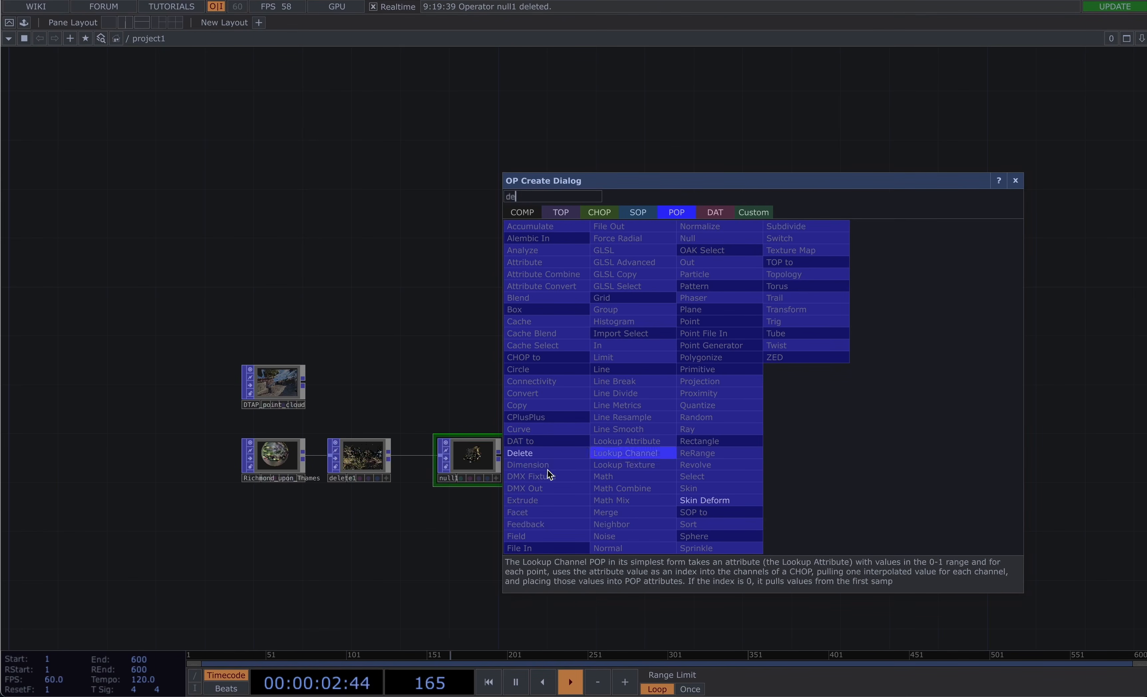
left_click(530, 452)
left_click(603, 463)
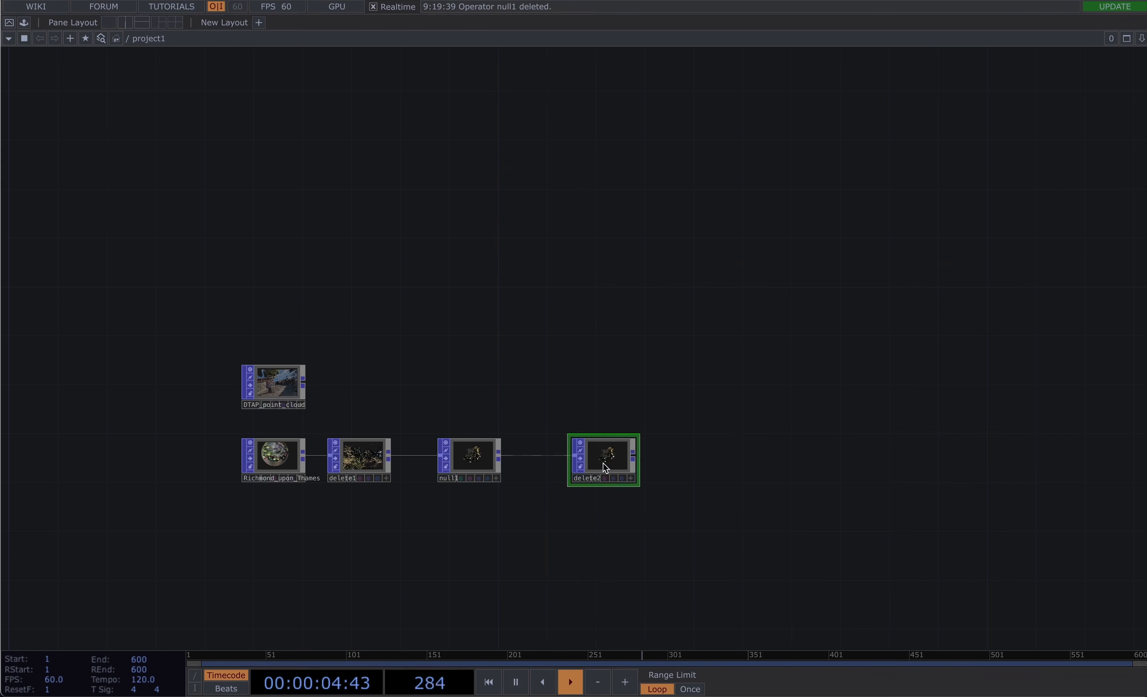
Add a Null POP well past delete2, connected to its output, and turn on its display flag
left_click_drag(904, 286, 464, 356)
left_click_drag(193, 528, 566, 521)
type("nu")
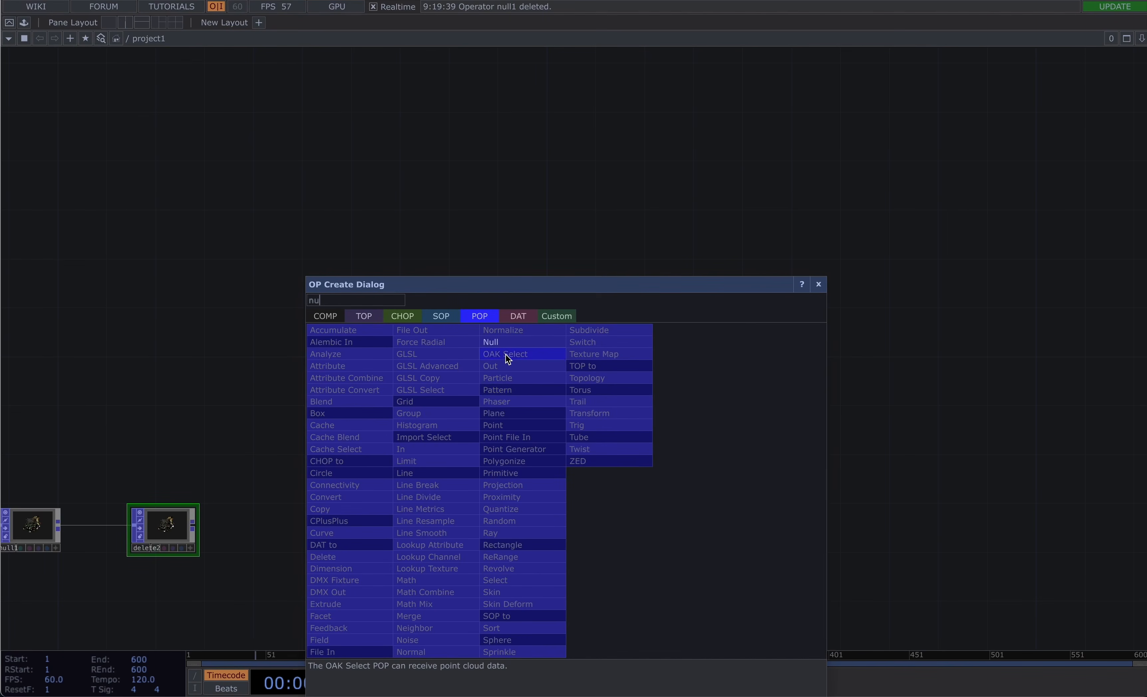
left_click(498, 343)
left_click(703, 530)
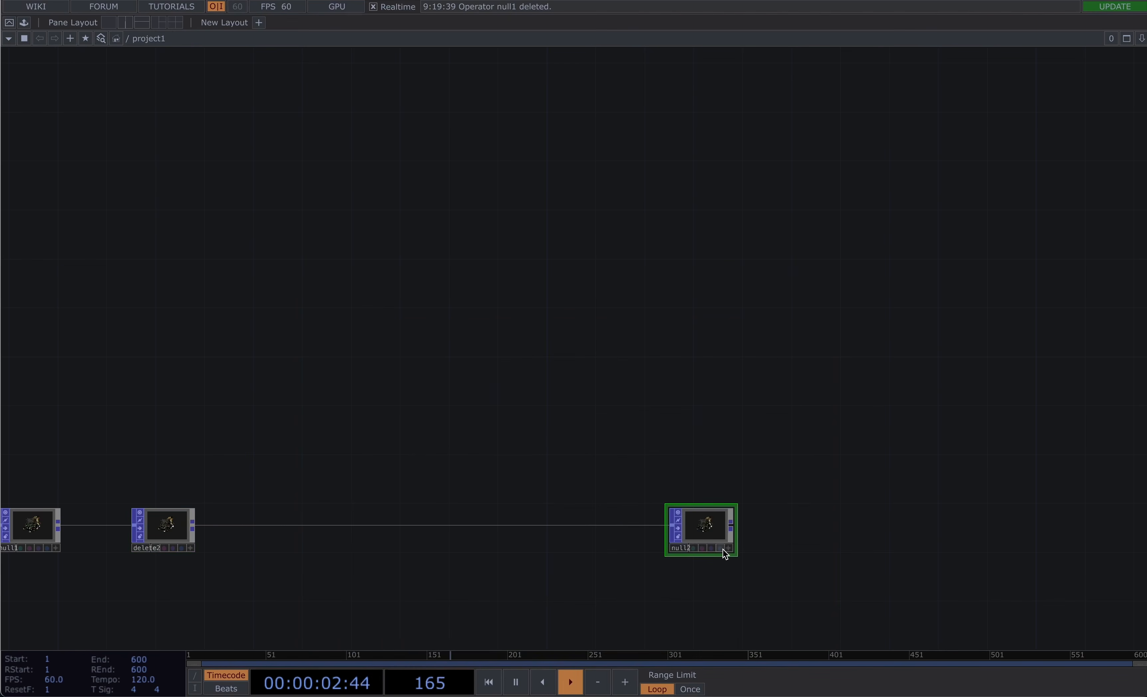
scroll(725, 554, "up", 5)
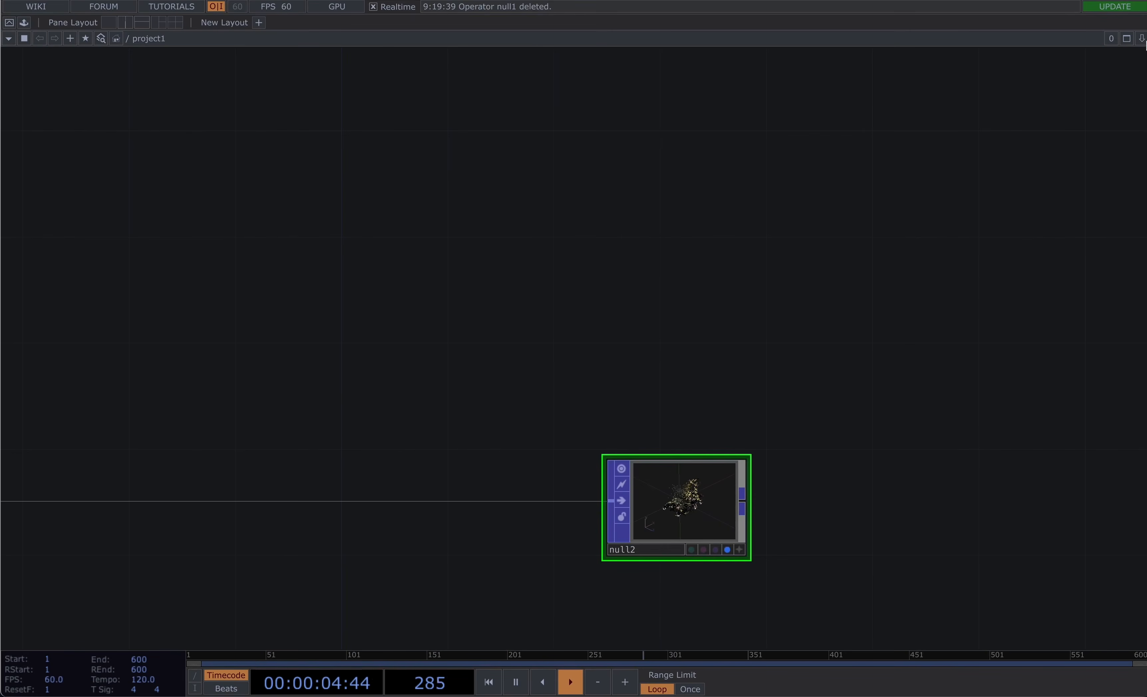
Split the network into two side-by-side panes and show the point cloud in a Geometry Viewer in the second one
left_click(1142, 38)
left_click(1088, 71)
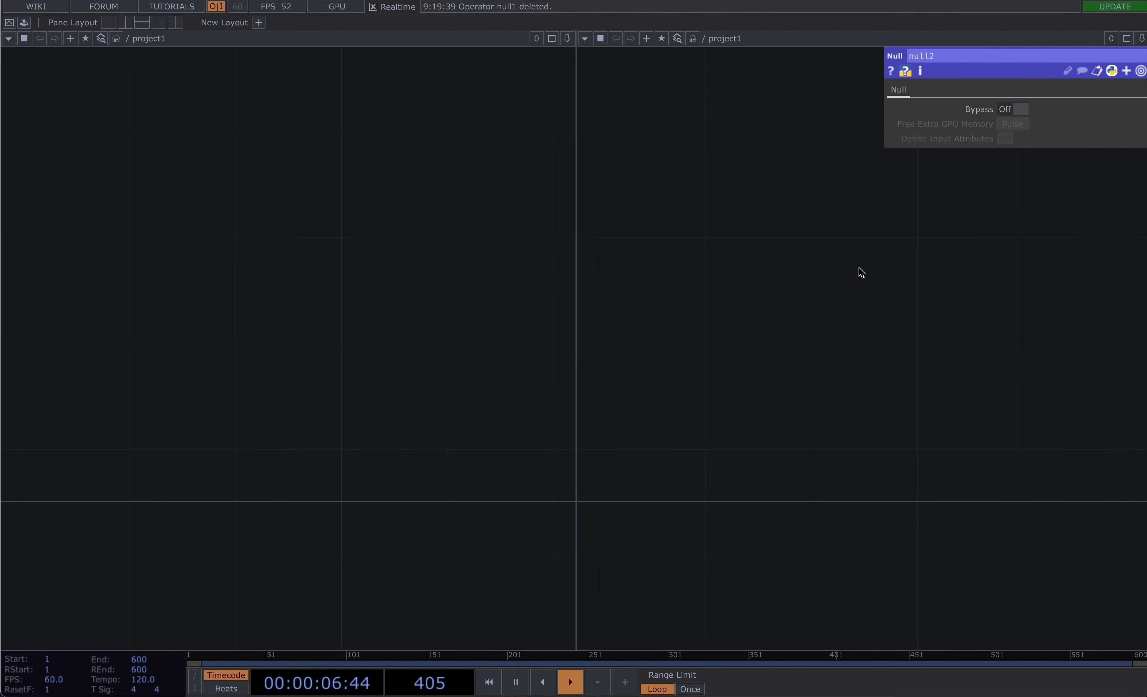
key("alt+g")
left_click_drag(894, 322, 671, 305)
left_click(585, 40)
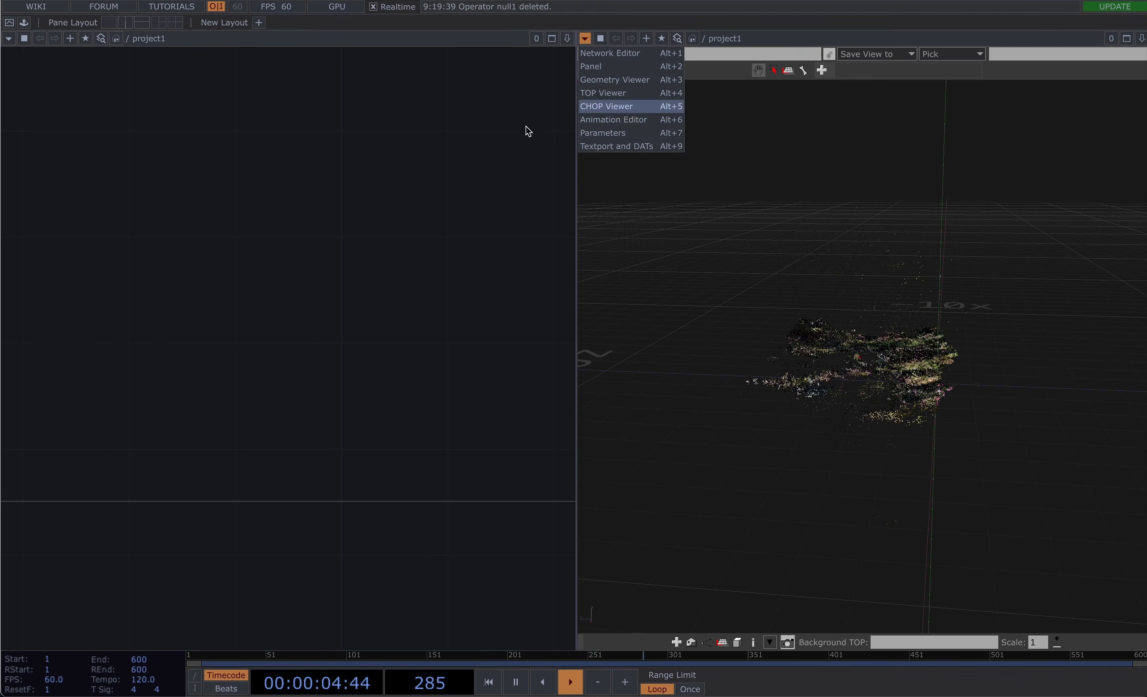
left_click(480, 151)
scroll(868, 371, "up", 10)
left_click_drag(891, 374, 1037, 261)
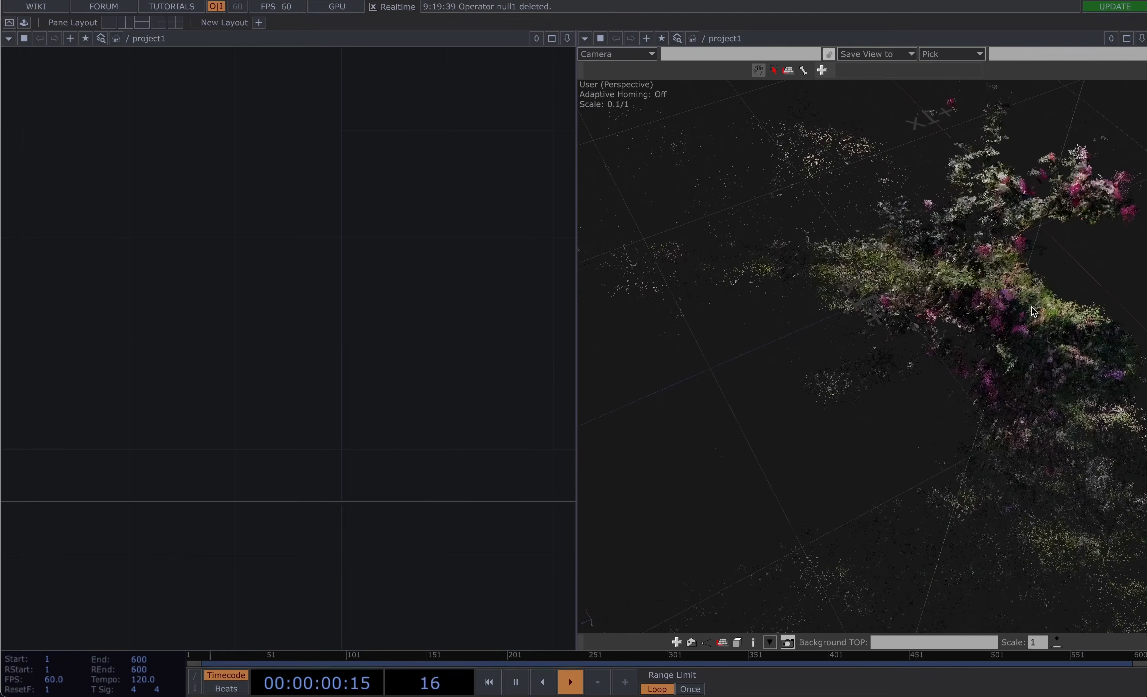
left_click_drag(1031, 299, 1001, 236)
Enable the first bound of delete2 as a Bounding Box
scroll(389, 327, "down", 5)
scroll(362, 333, "down", 6)
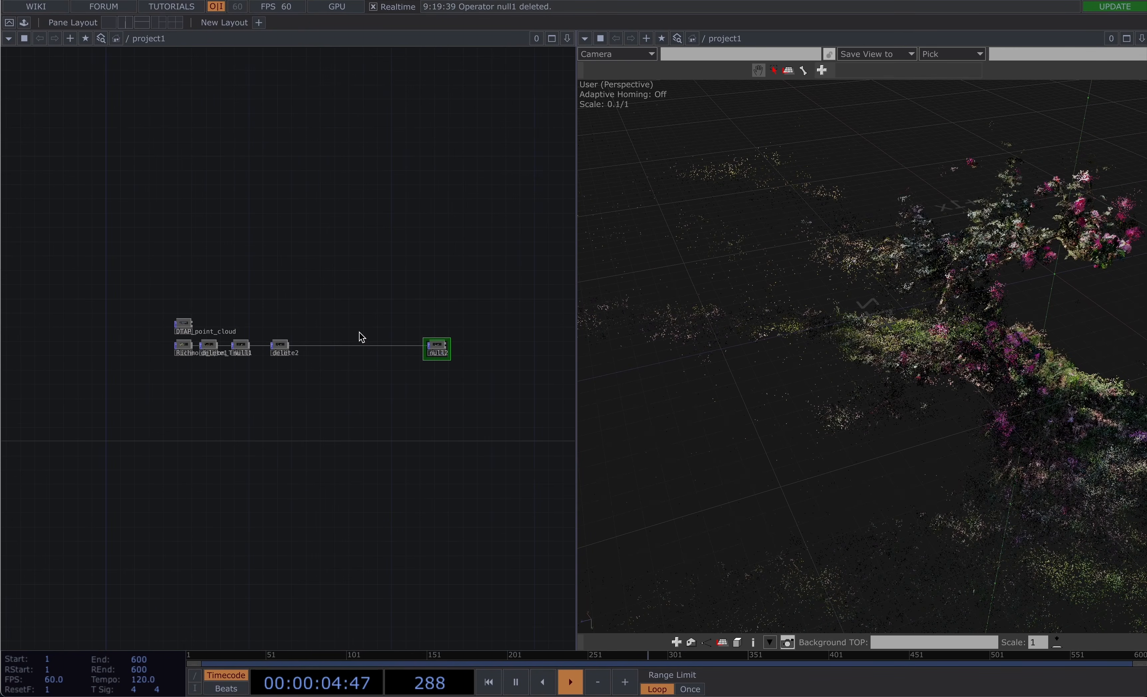
scroll(331, 347, "up", 3)
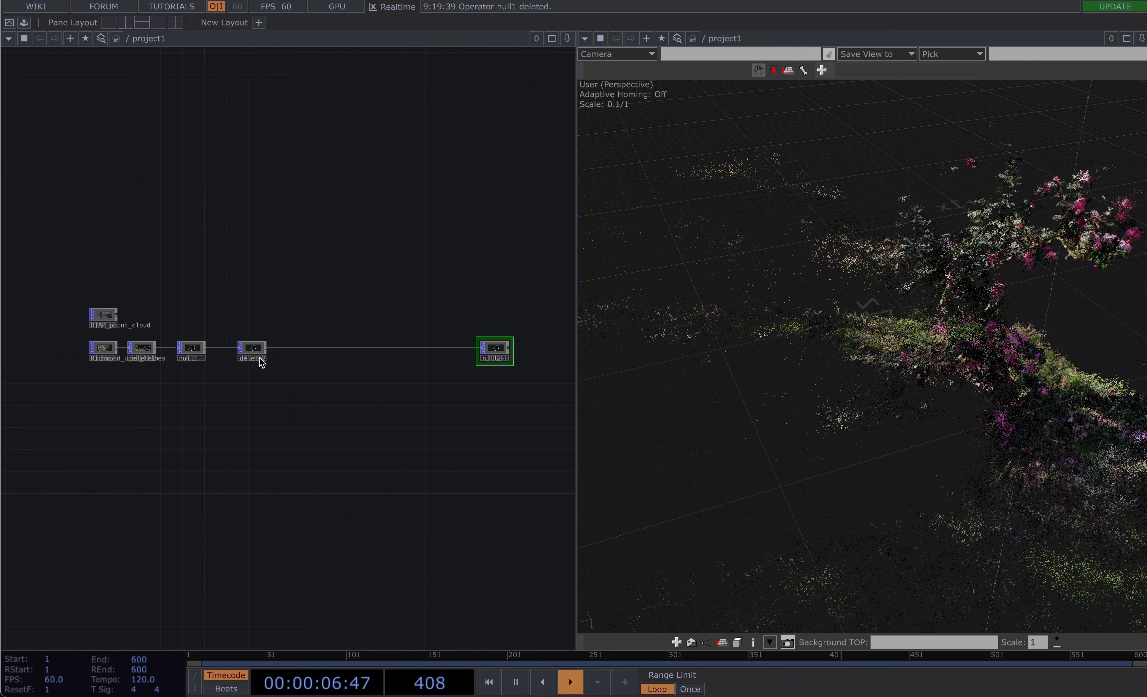
left_click(253, 351)
key("p")
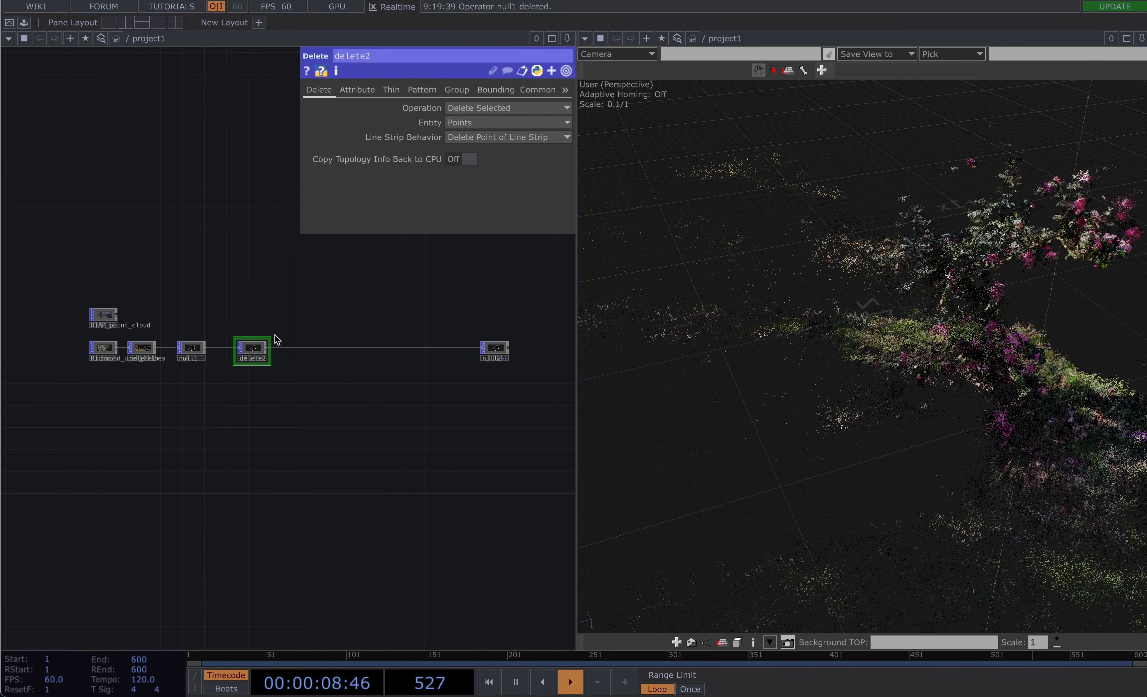
left_click(486, 93)
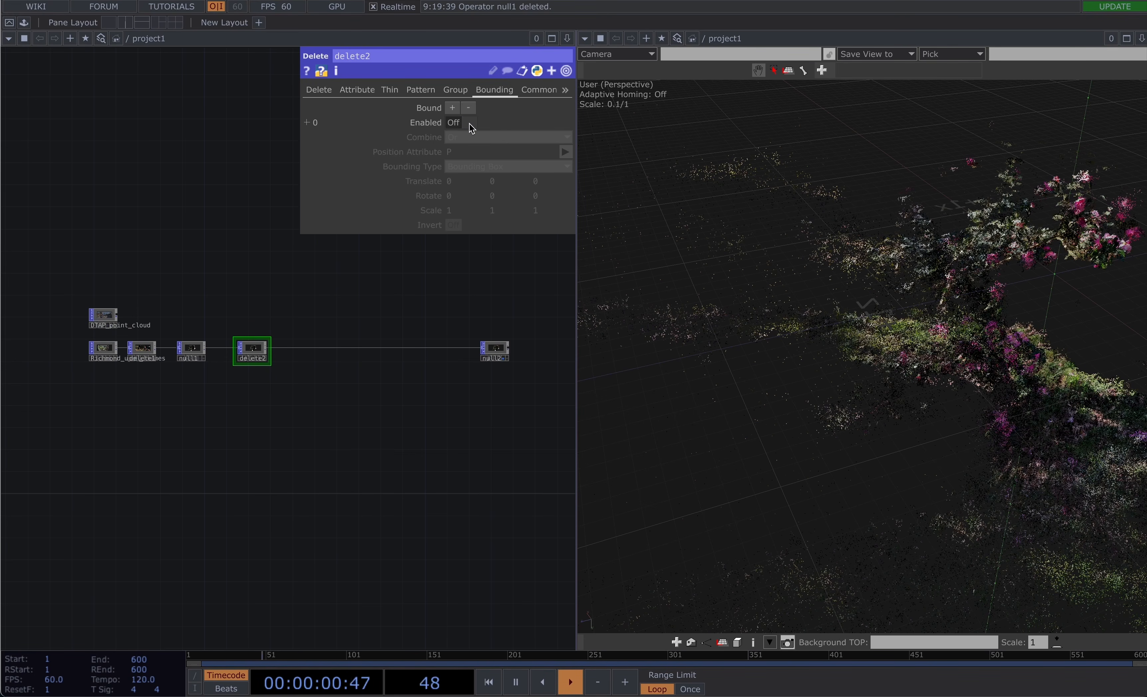
left_click(469, 123)
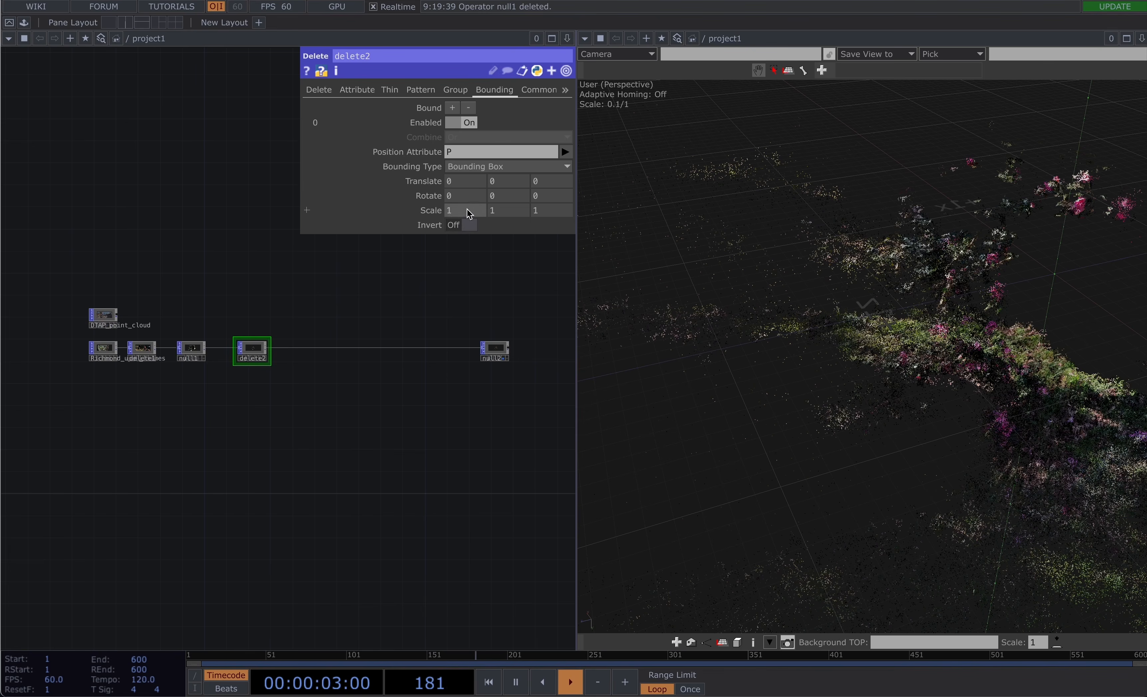
Set the X and Y scale of delete2's bounding box to 10 and view the cut cloud from ground level
type("0")
left_click(505, 214)
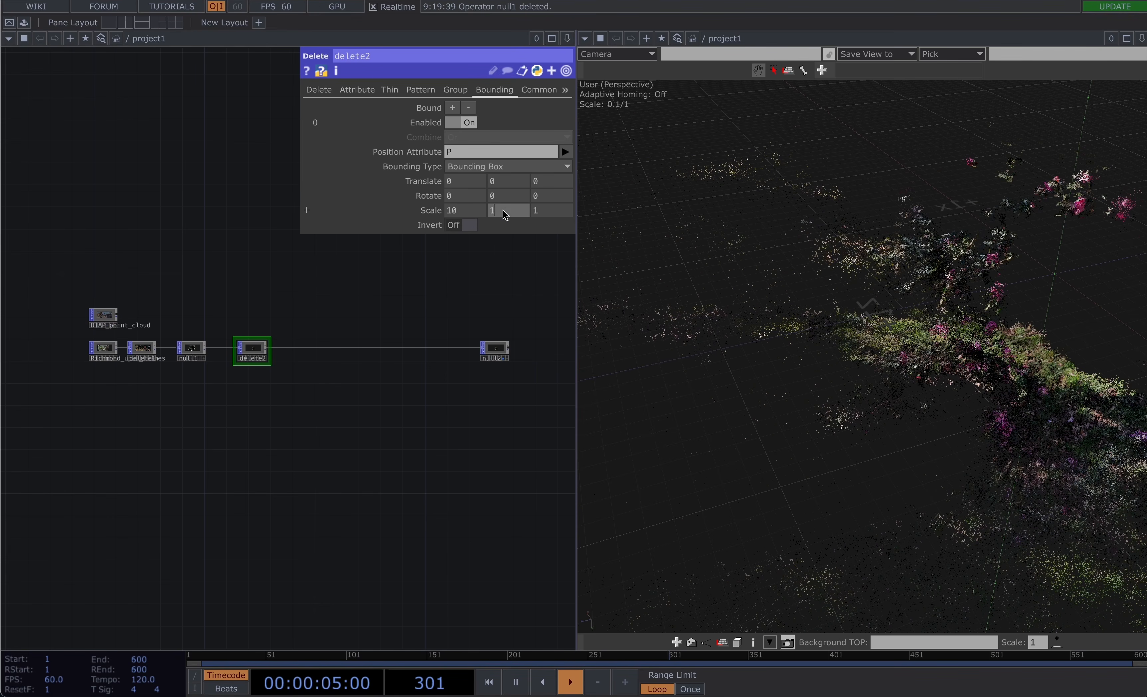
type("0")
key("Return")
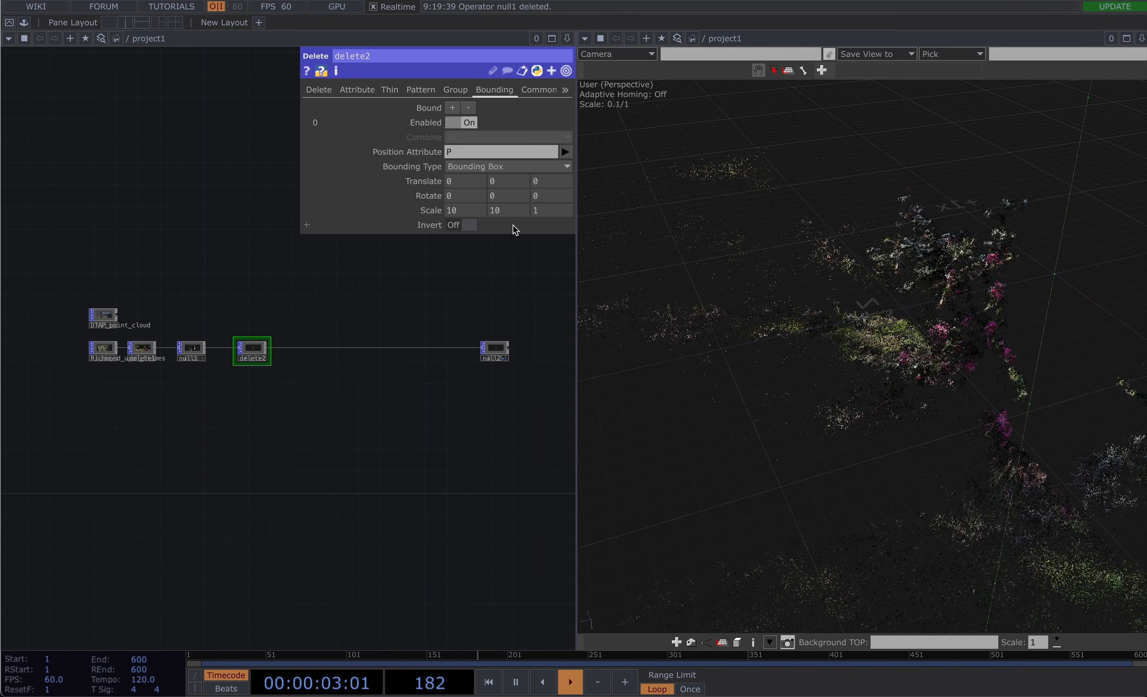
scroll(125, 360, "up", 4)
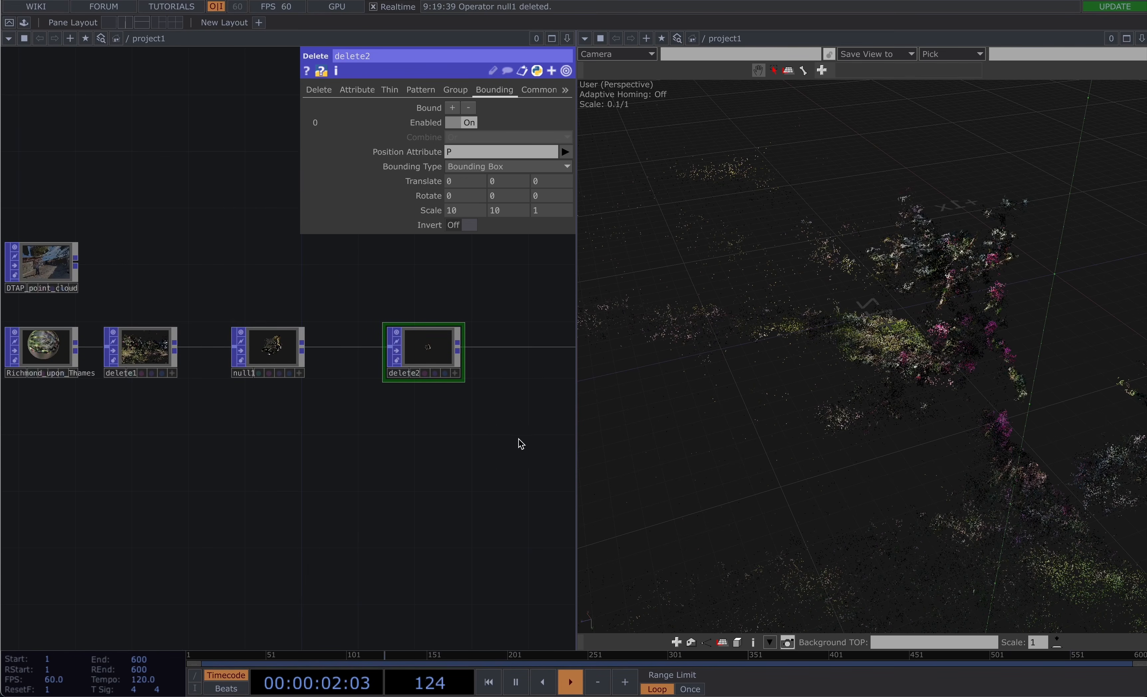
mouse_move(971, 412)
left_mouse_down()
mouse_move(961, 336)
mouse_move(961, 408)
left_mouse_up()
left_click_drag(489, 395, 302, 455)
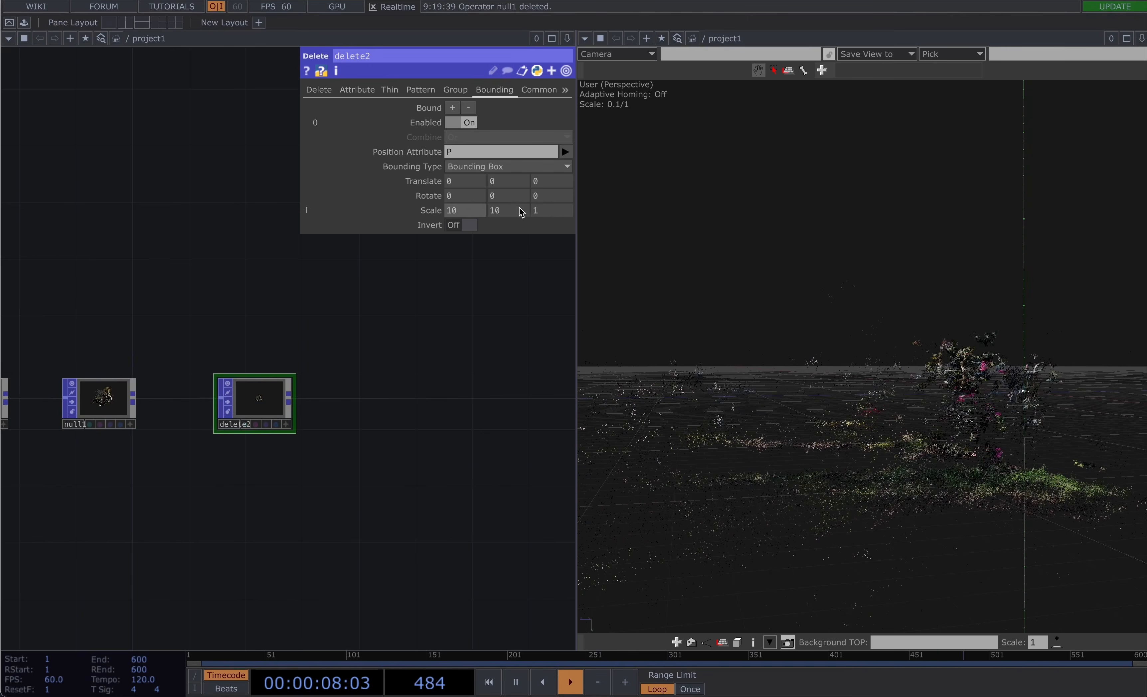
scroll(450, 213, "up", 2)
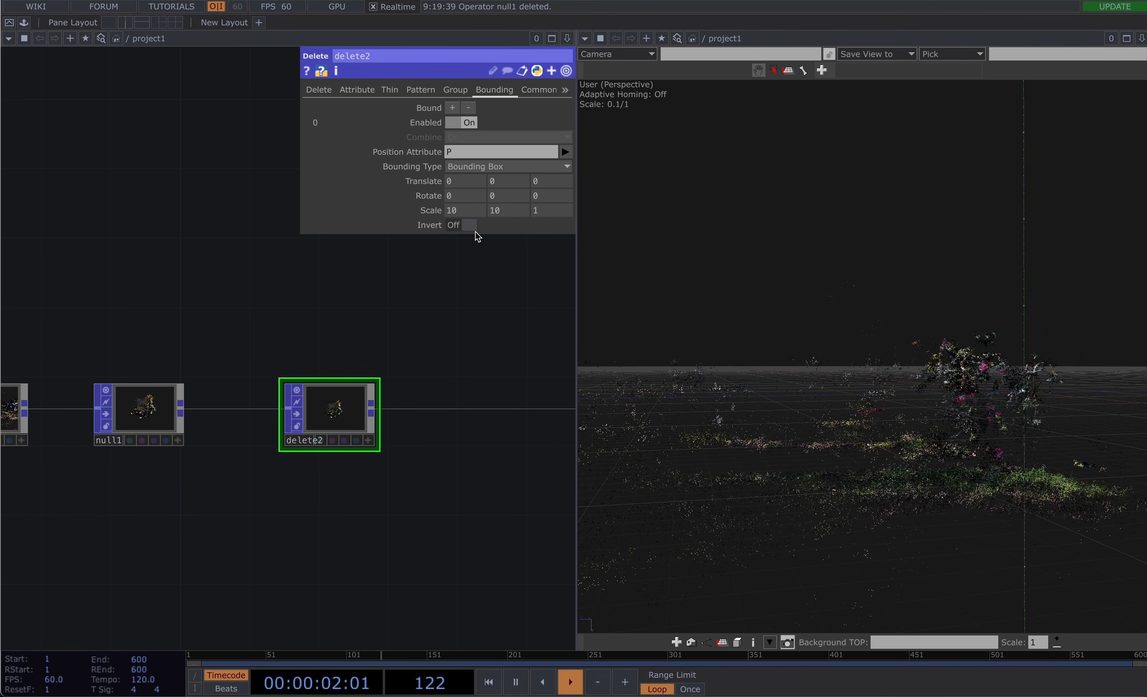
Turn on Invert for delete2's bounding box and inspect the remaining slice of the cloud from several angles
left_click(470, 226)
left_click_drag(862, 429, 822, 428)
scroll(928, 438, "down", 3)
left_click_drag(930, 438, 953, 439)
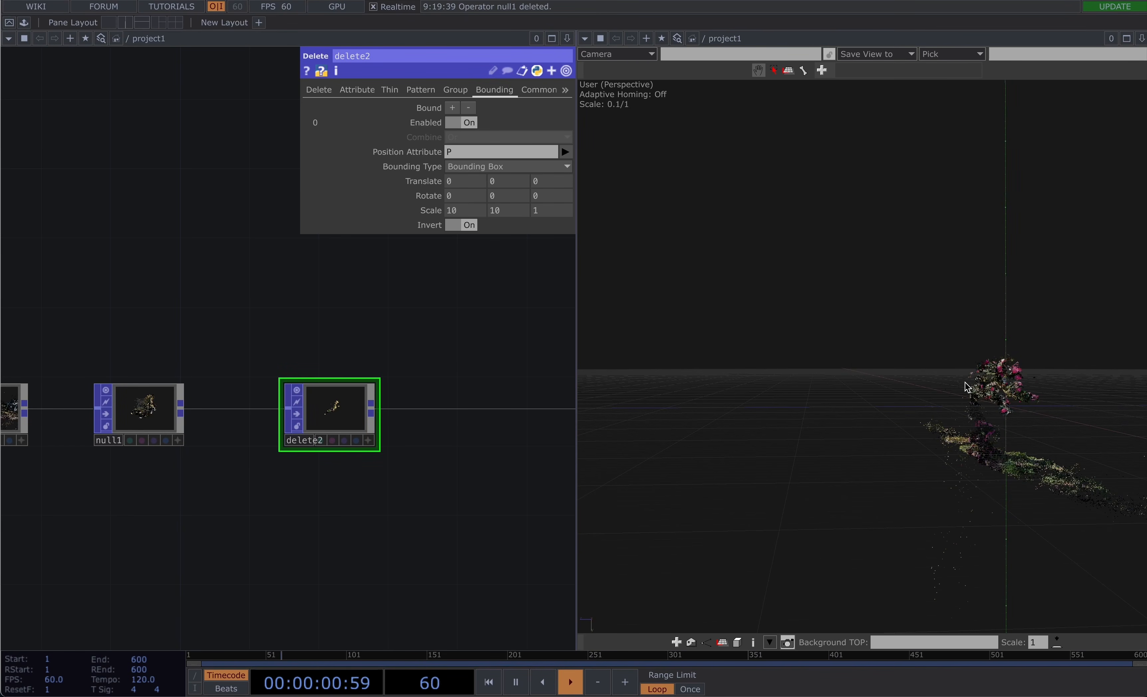
mouse_move(879, 385)
left_mouse_down()
mouse_move(890, 382)
mouse_move(874, 385)
left_mouse_up()
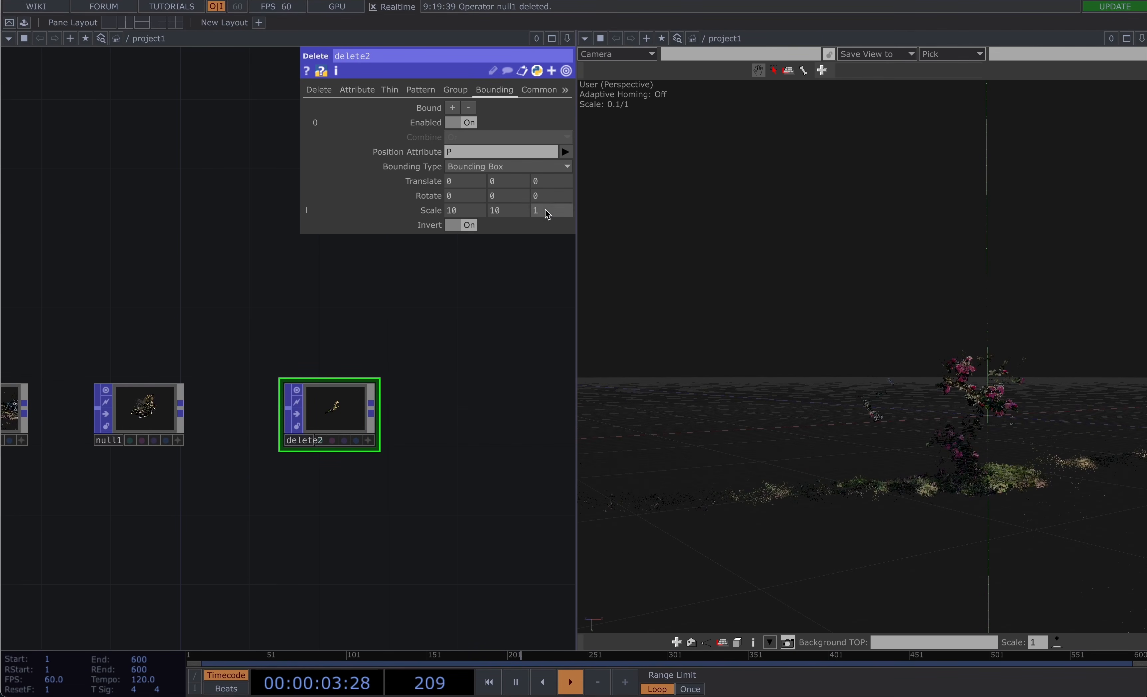
scroll(1033, 450, "down", 4)
left_click_drag(969, 444, 1013, 445)
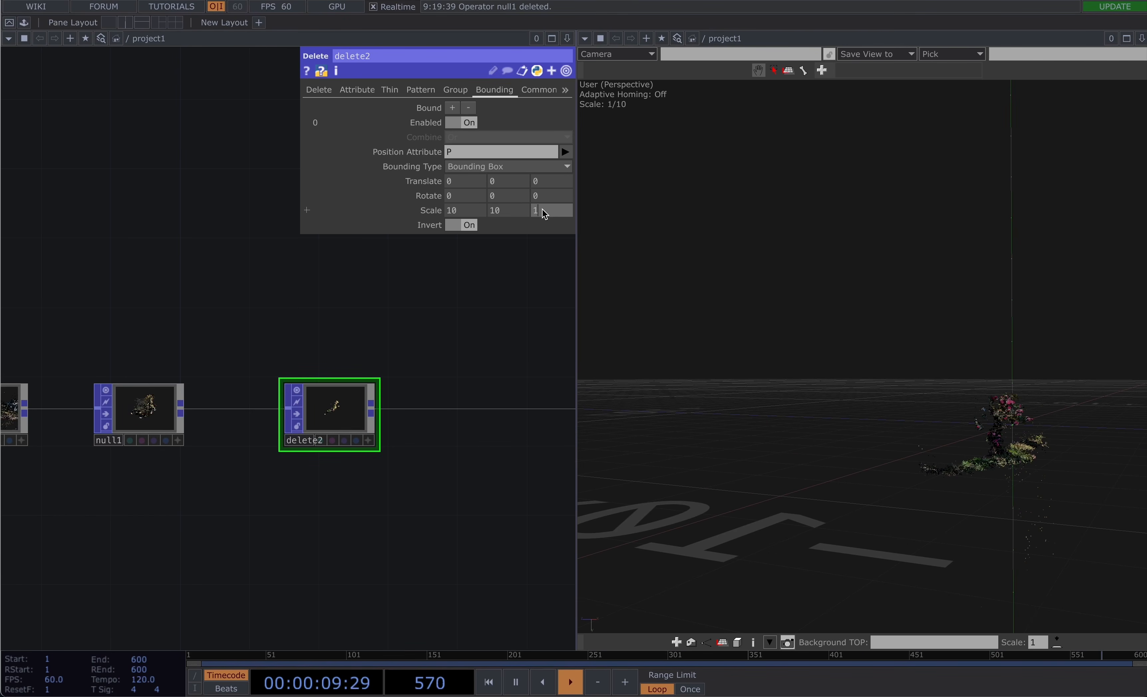
Try moving delete2's bounding box along Z, with translate values of 2.2 and -0.2
left_click_drag(546, 181, 564, 161)
left_click_drag(962, 460, 999, 462)
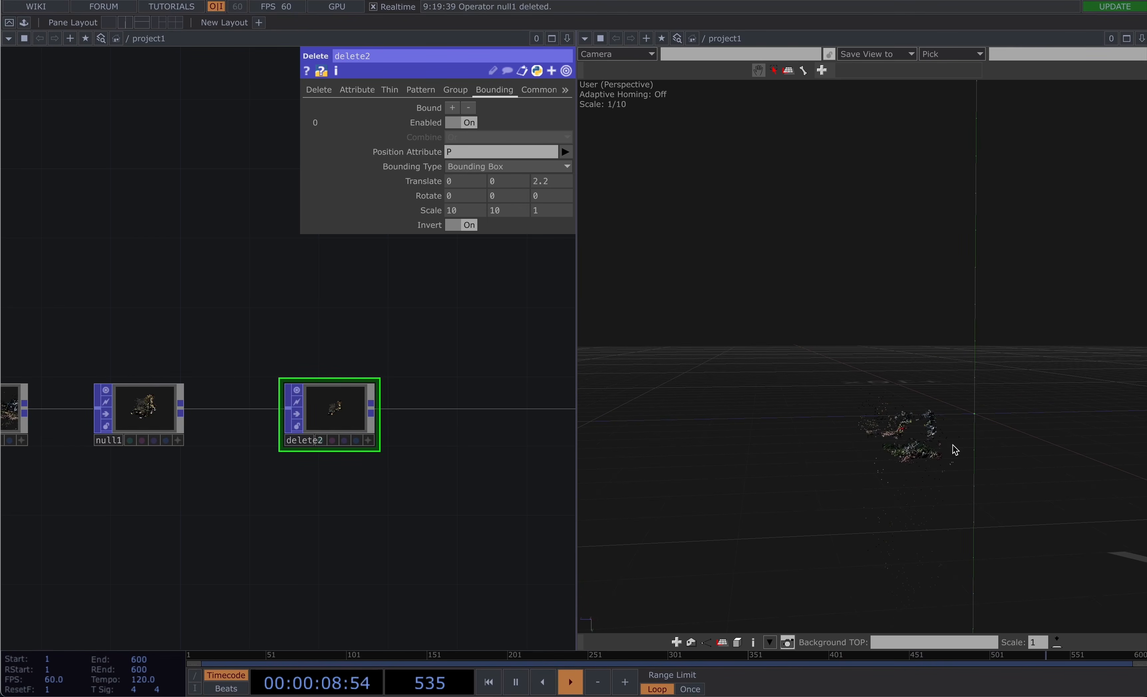
mouse_move(551, 177)
left_mouse_down()
mouse_move(556, 161)
mouse_move(546, 159)
left_mouse_up()
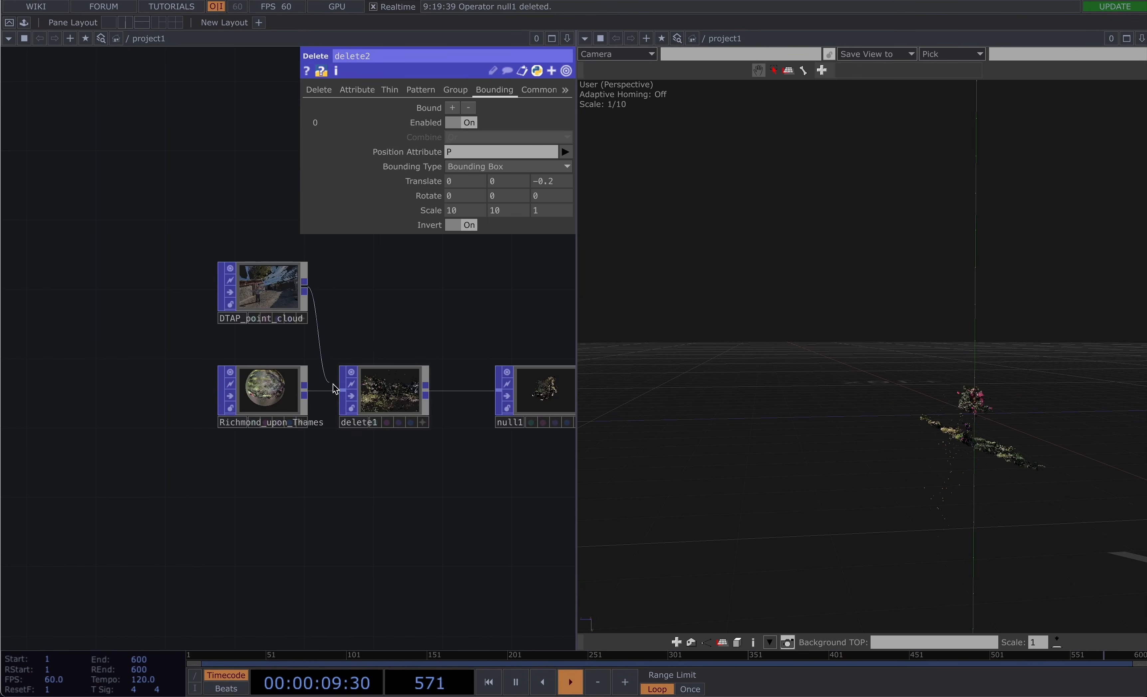
Connect DTAP_point_cloud to delete1's input and move delete2's bounding box to -1.5 on Z
scroll(300, 307, "right", 5)
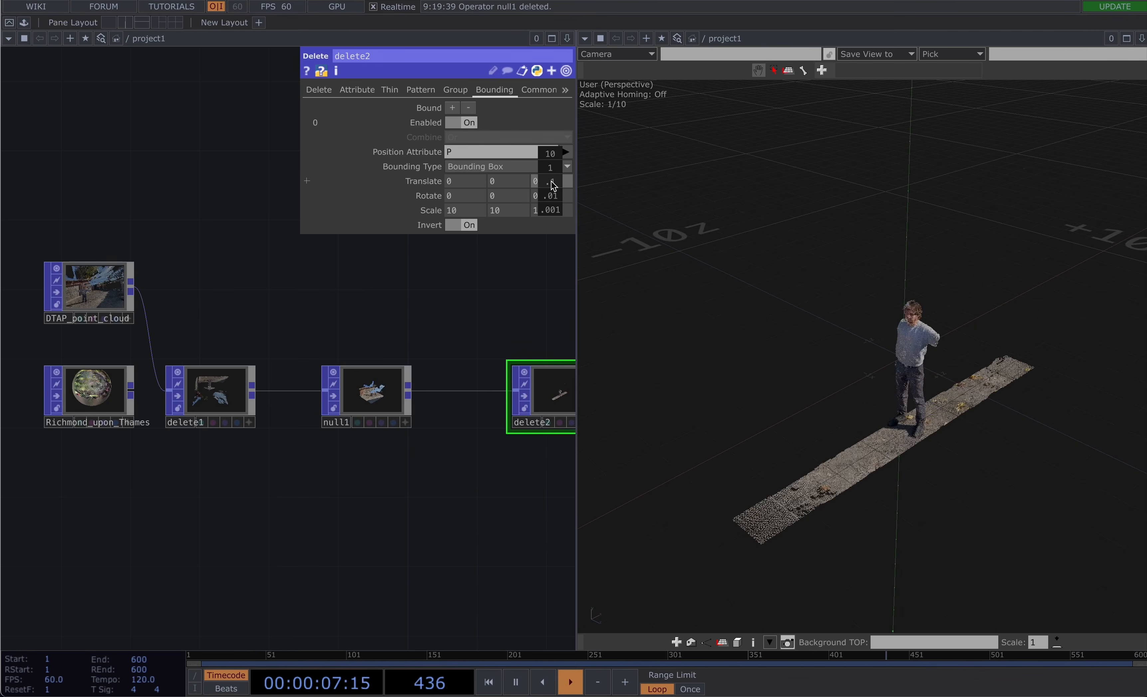
left_click_drag(550, 162, 548, 180)
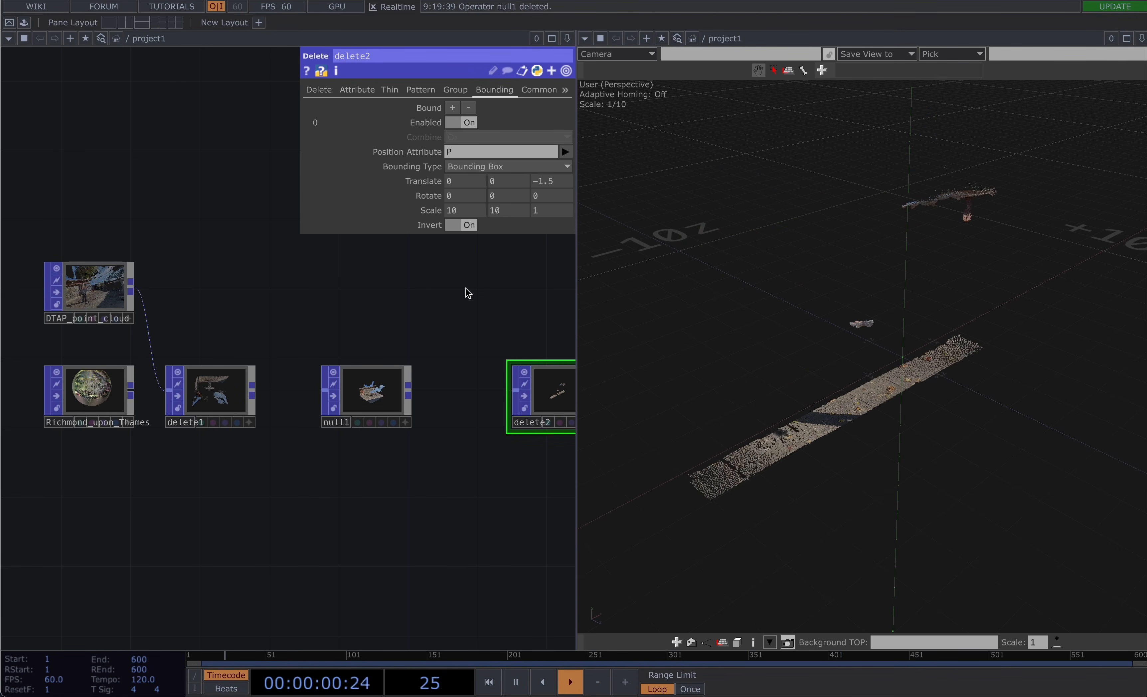
Add an LFO CHOP to the network above delete2
key("p")
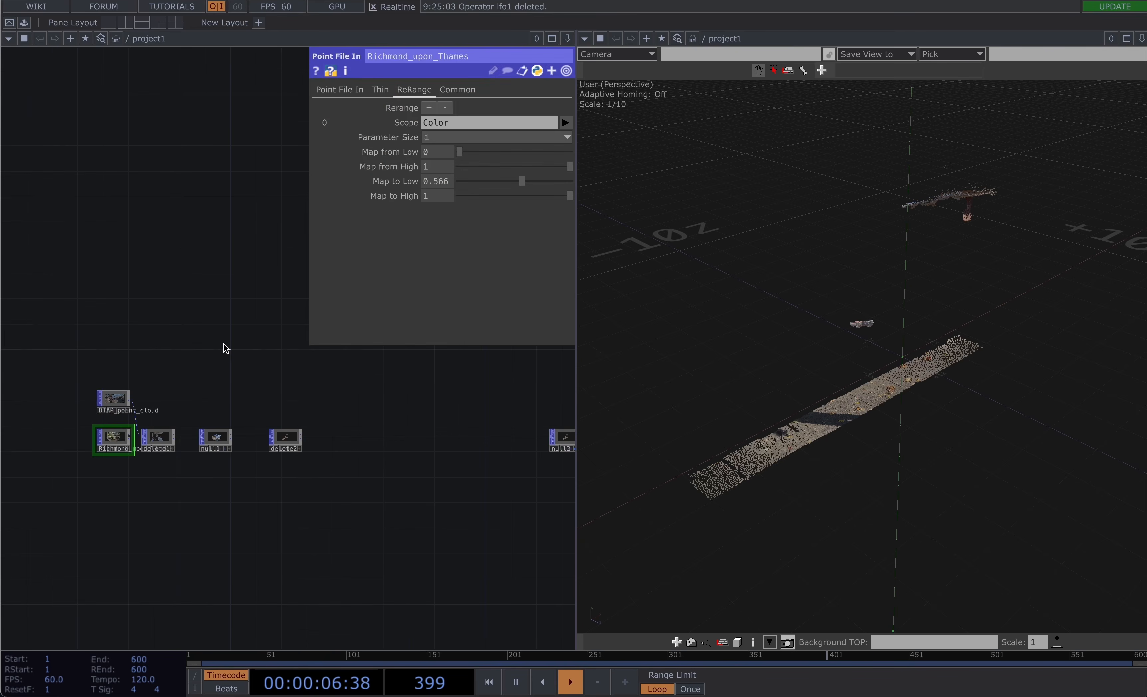
key("Tab")
type("lf")
left_click(208, 474)
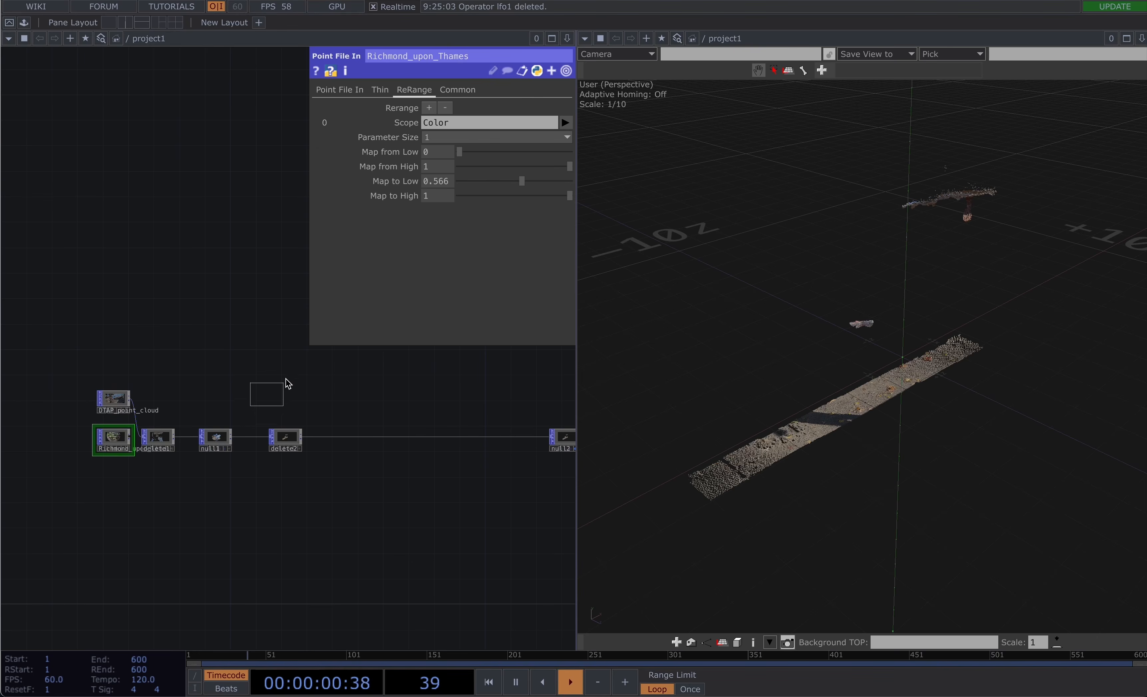
left_click(289, 374)
Drive the Z translate of delete2's bounding box with the chan1 channel of lfo1
scroll(296, 381, "up", 5)
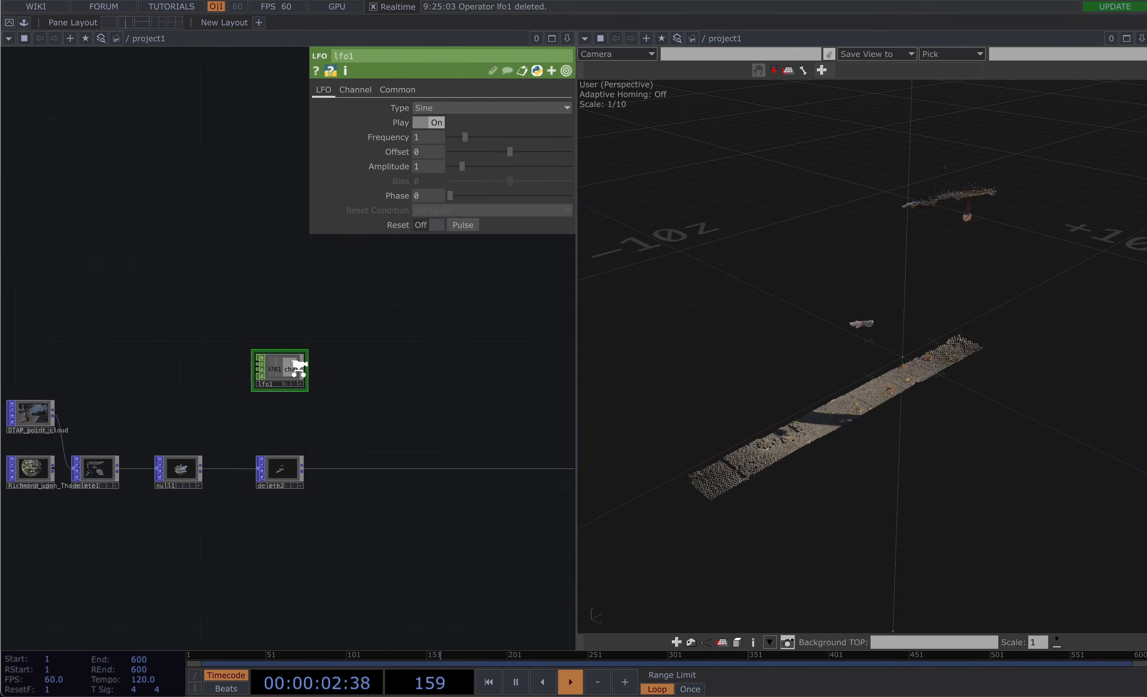
left_click_drag(284, 374, 567, 180)
left_click(566, 176)
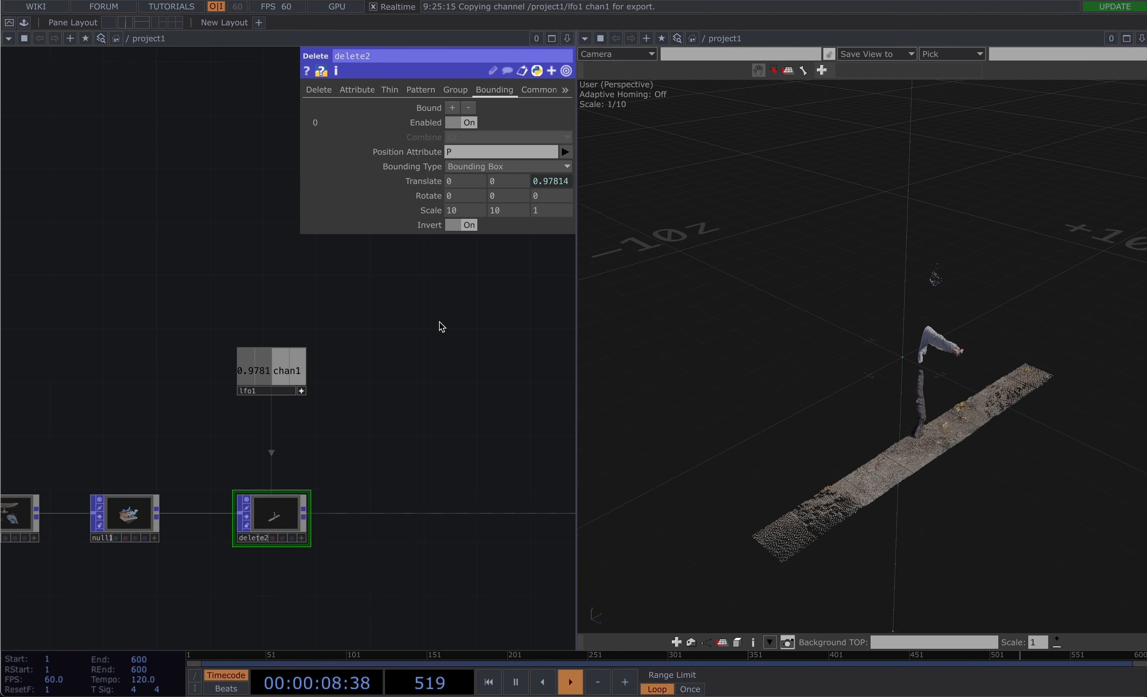
Reconnect Richmond_upon_Thames to delete1's input and view its animated slice in the Geometry Viewer
left_click_drag(169, 464, 329, 449)
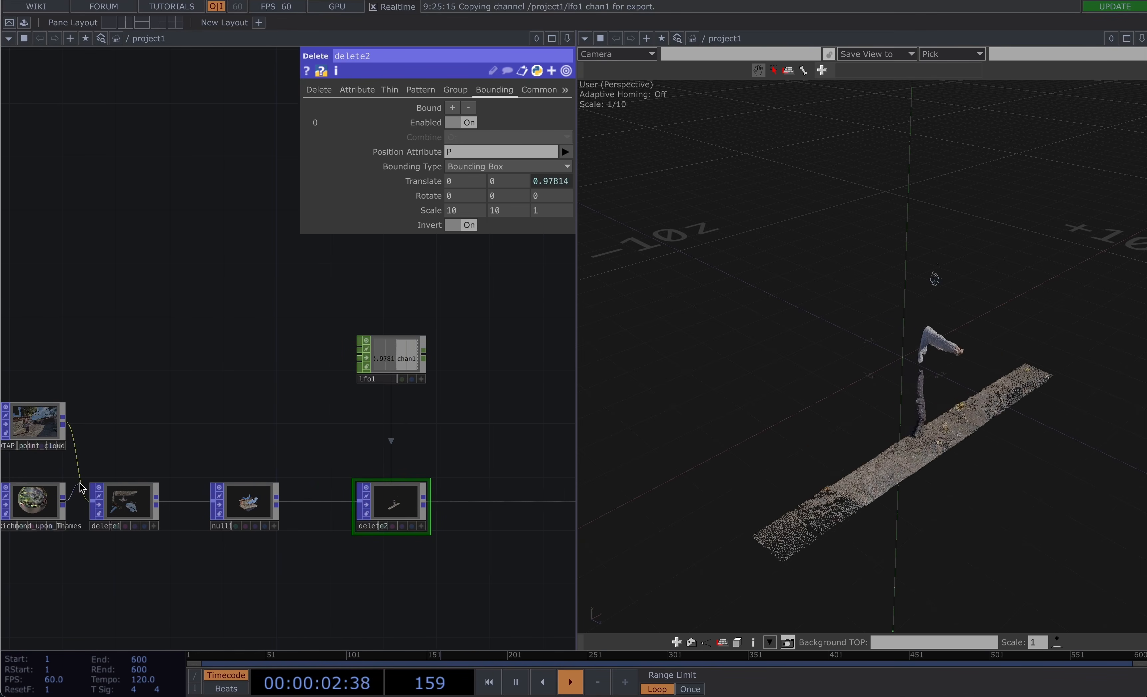
left_click_drag(883, 444, 937, 368)
scroll(936, 363, "down", 6)
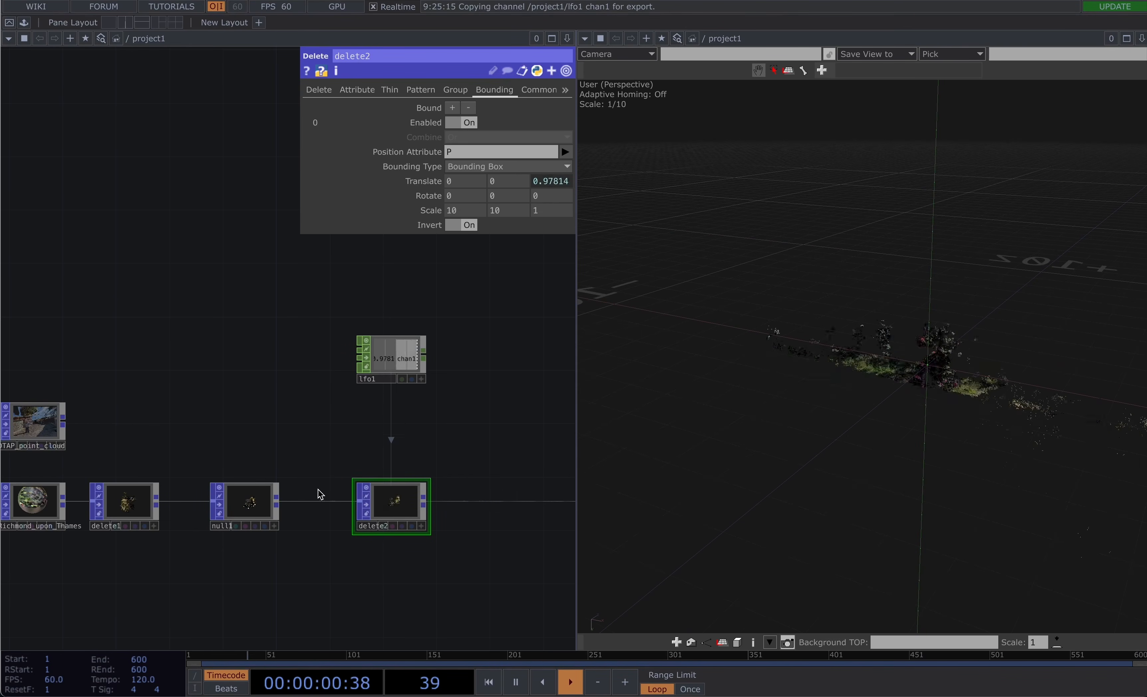
Change lfo1 to a Ramp wave with an amplitude of 10 and a frequency of 0.09
left_click(383, 374)
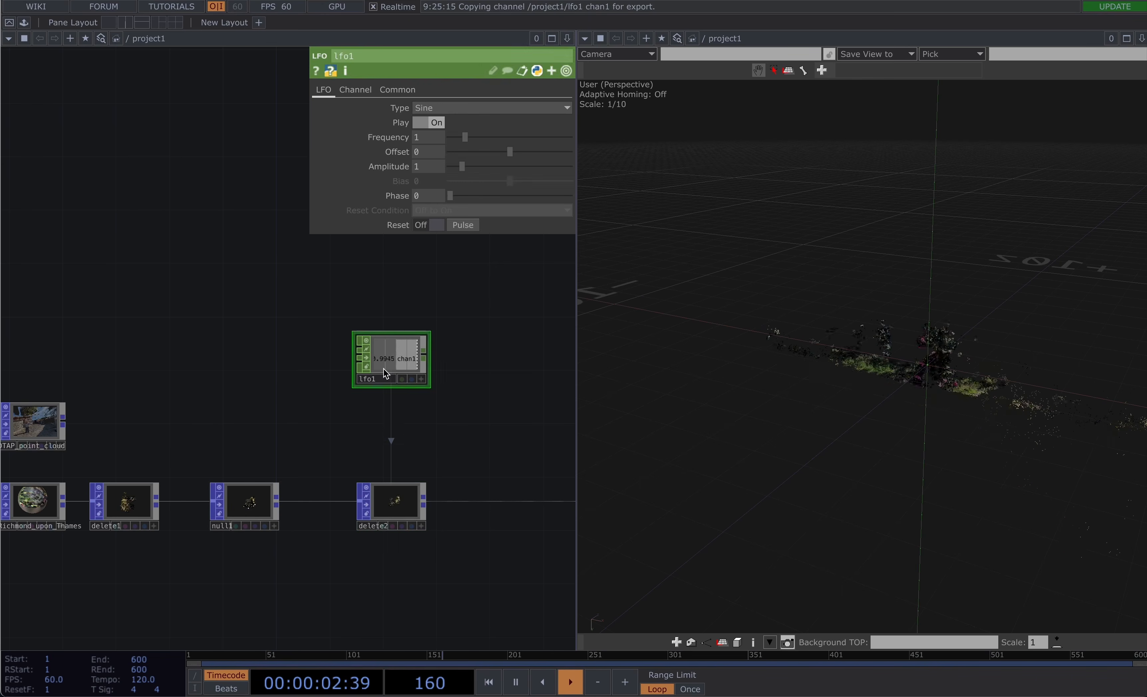
left_click(425, 108)
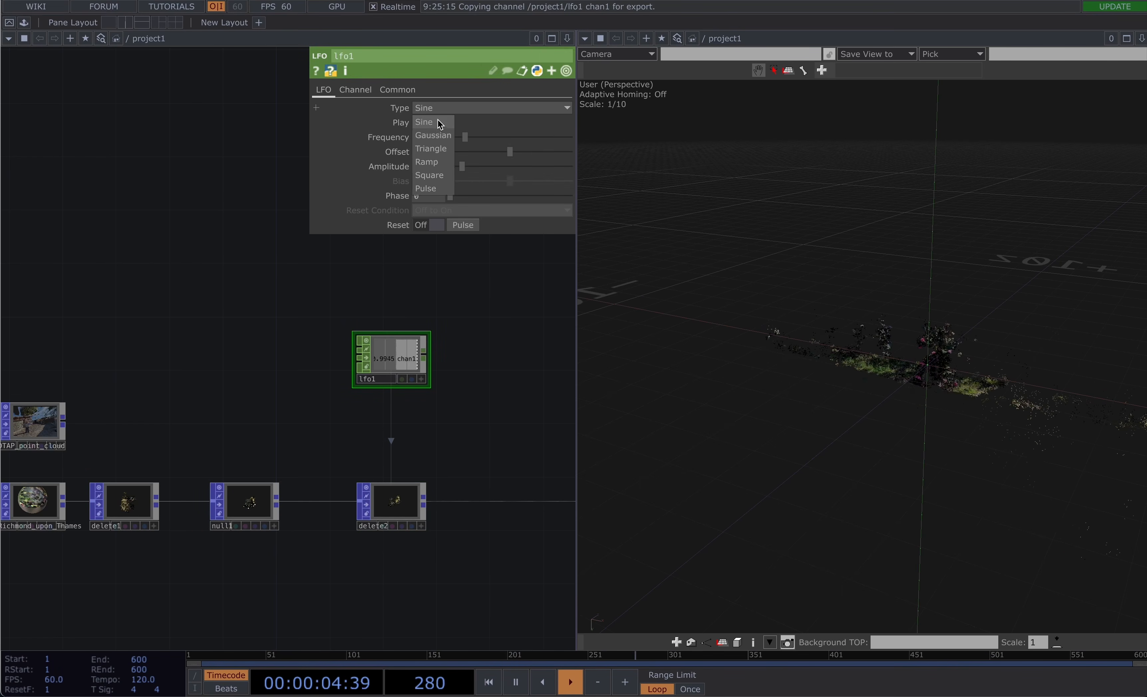
left_click(425, 162)
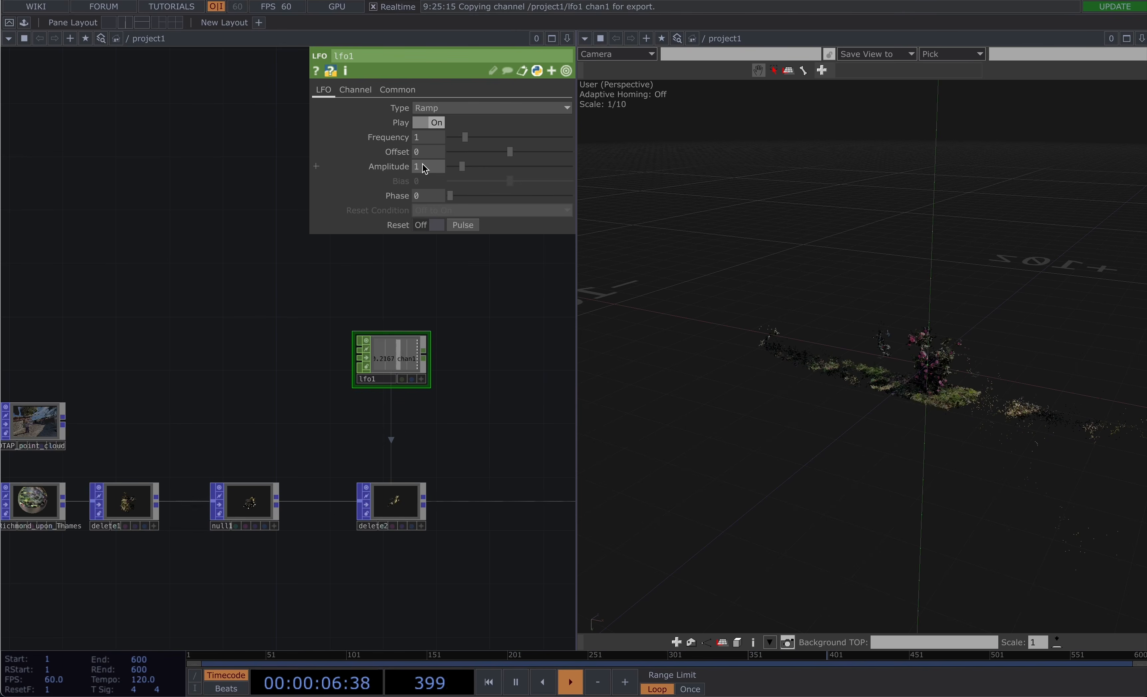
left_click(425, 167)
type("10")
key("Return")
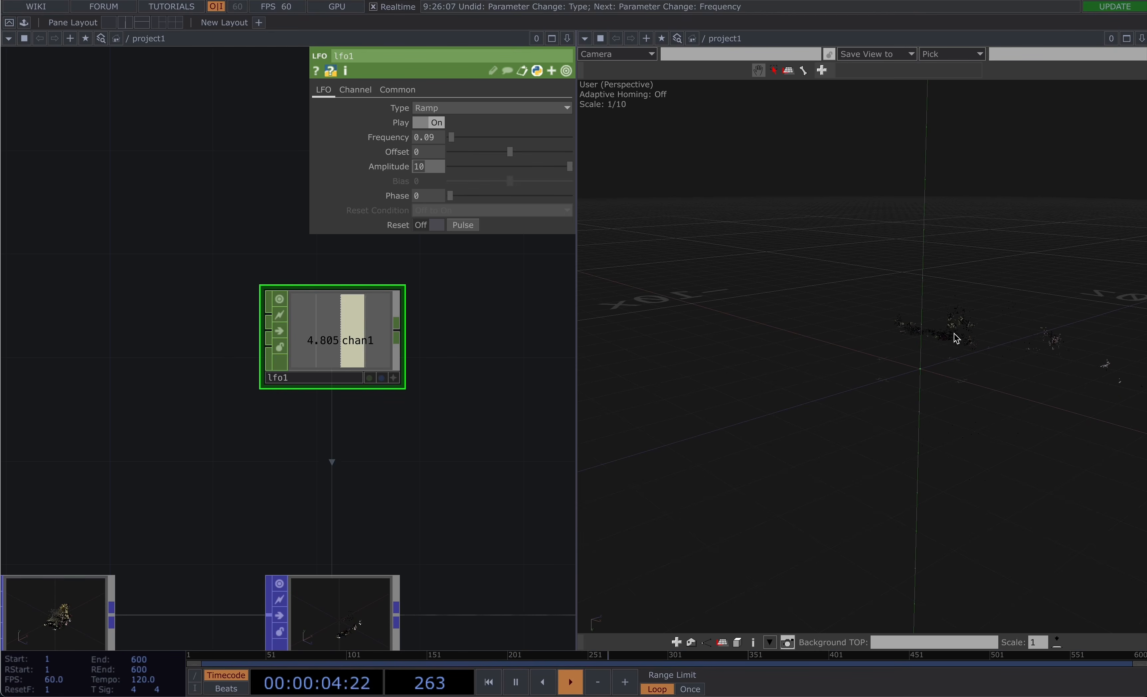
type("5")
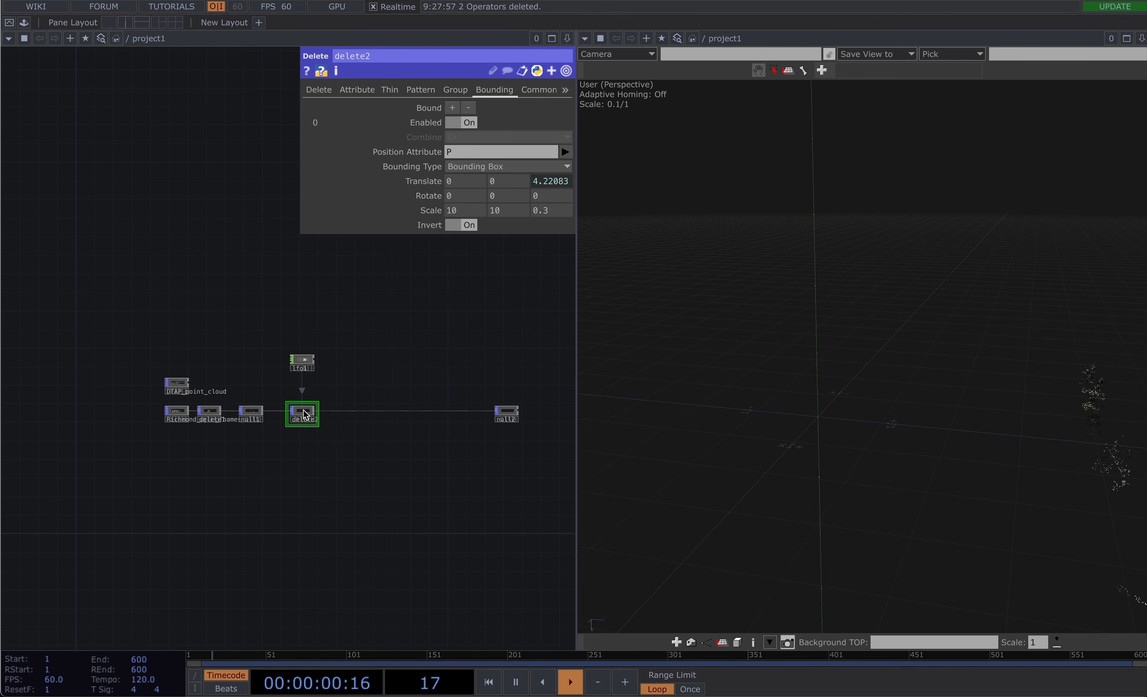
Duplicate delete2 and connect the copy's output to null2 in place of the original
key("ctrl+c")
key("ctrl+v")
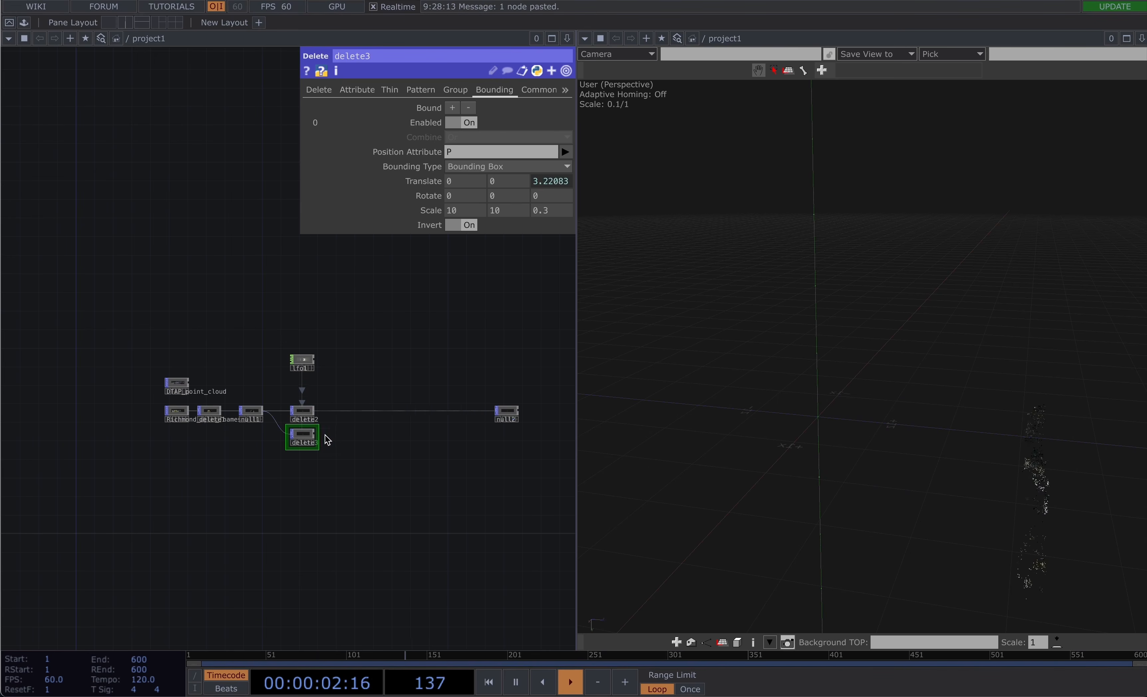
scroll(321, 439, "up", 3)
scroll(315, 440, "up", 3)
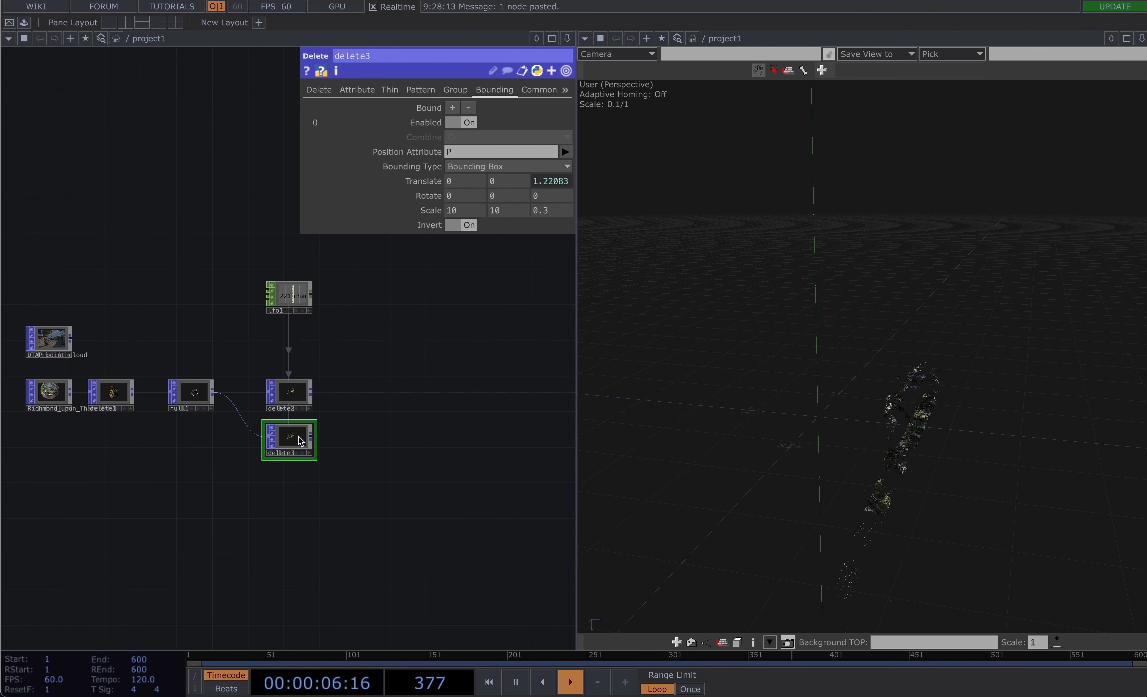
left_click_drag(311, 436, 339, 394)
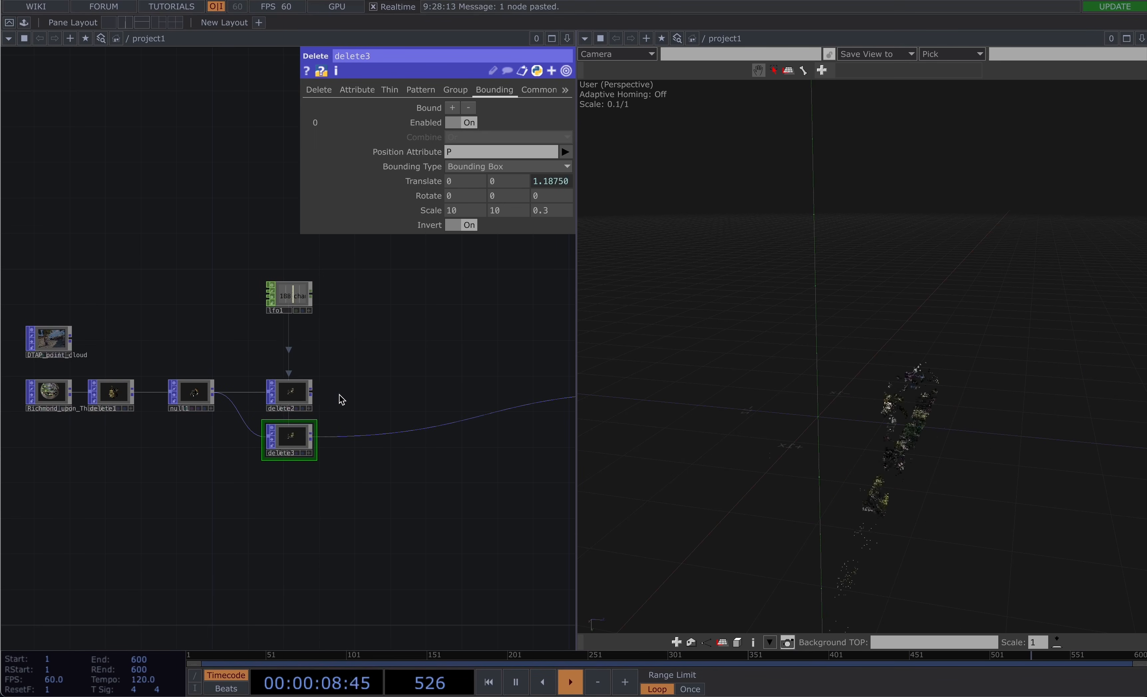
Move the LFO expression in delete3's bounding box from Z translate to Y translate, leaving Z translate at 0
left_click(540, 179)
left_click_drag(505, 223, 303, 228)
key("BackSpace")
type("-1.5")
key("Return")
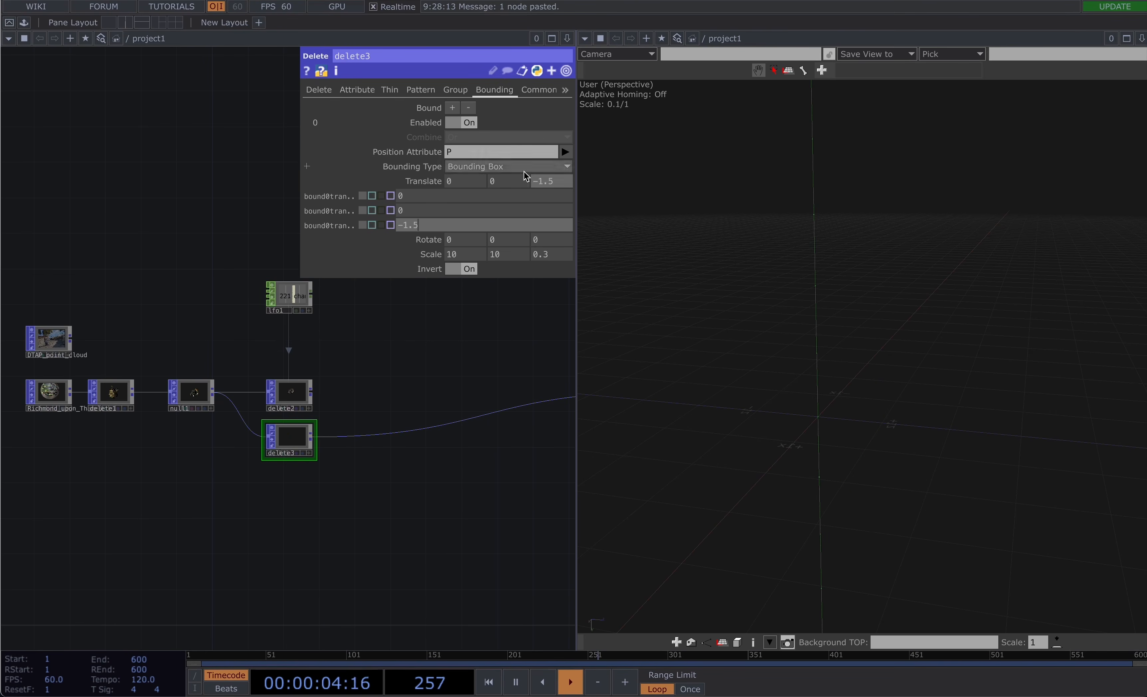
left_click(407, 224)
type("0")
left_click_drag(501, 182, 282, 197)
key("super+v")
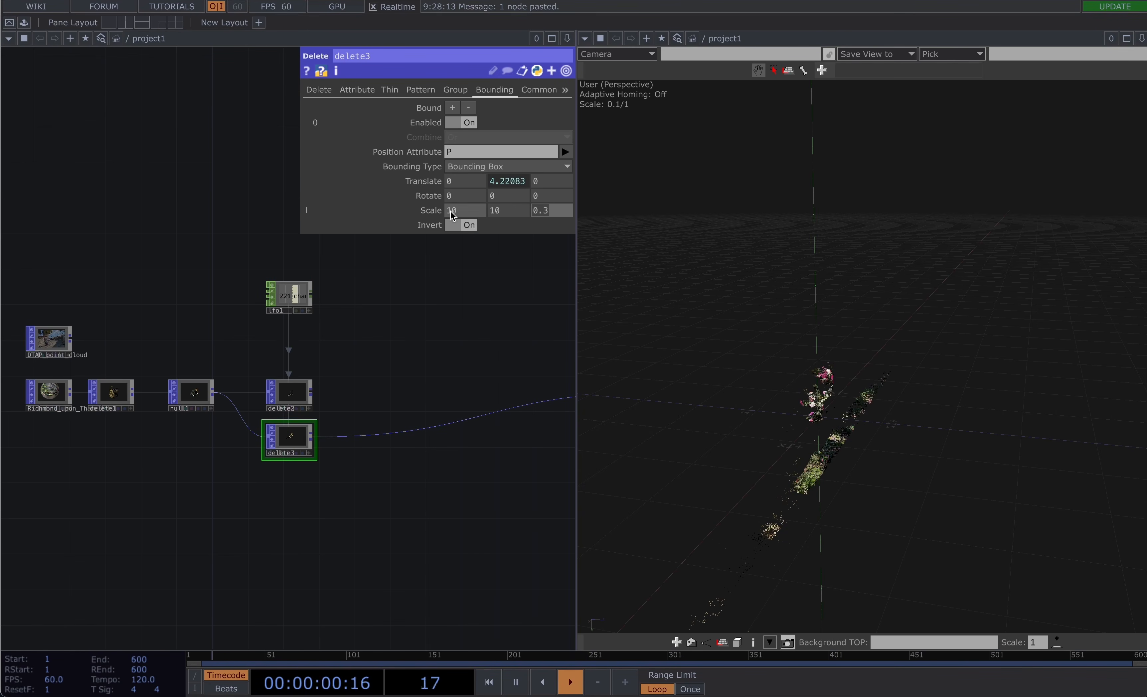
Set delete3's bounding box scale to 1 on Y and 10 on Z, and adjust the offset in its Y translate expression
type("10")
left_click_drag(504, 211, 443, 210)
type("1")
left_click(478, 371)
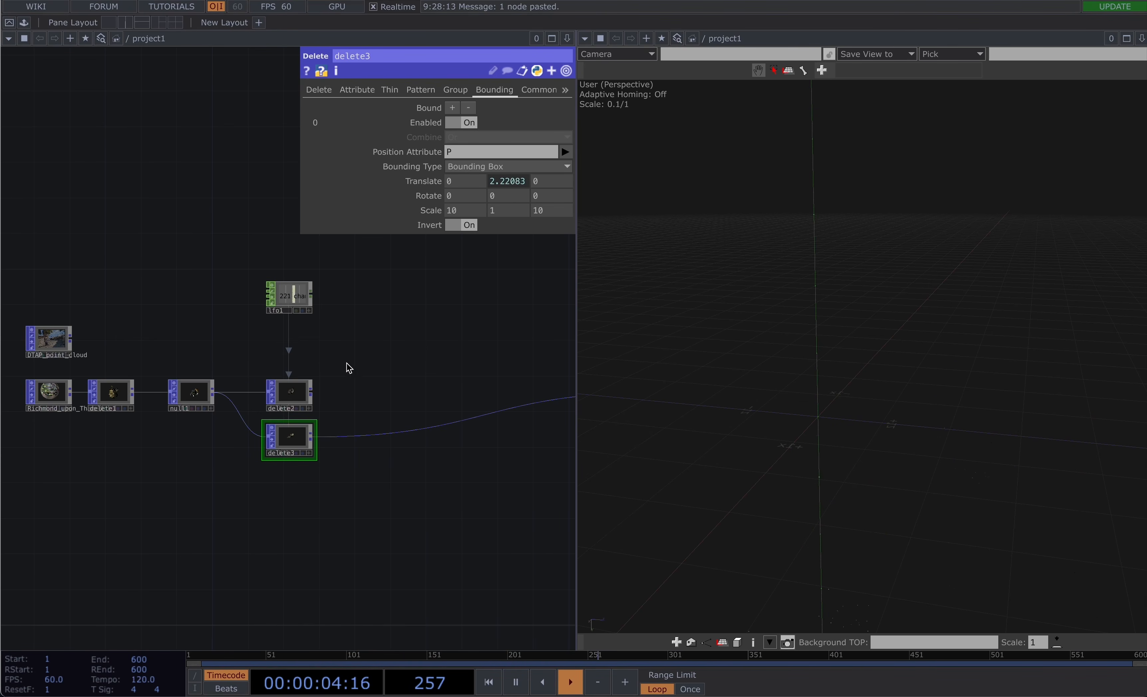
left_click(520, 183)
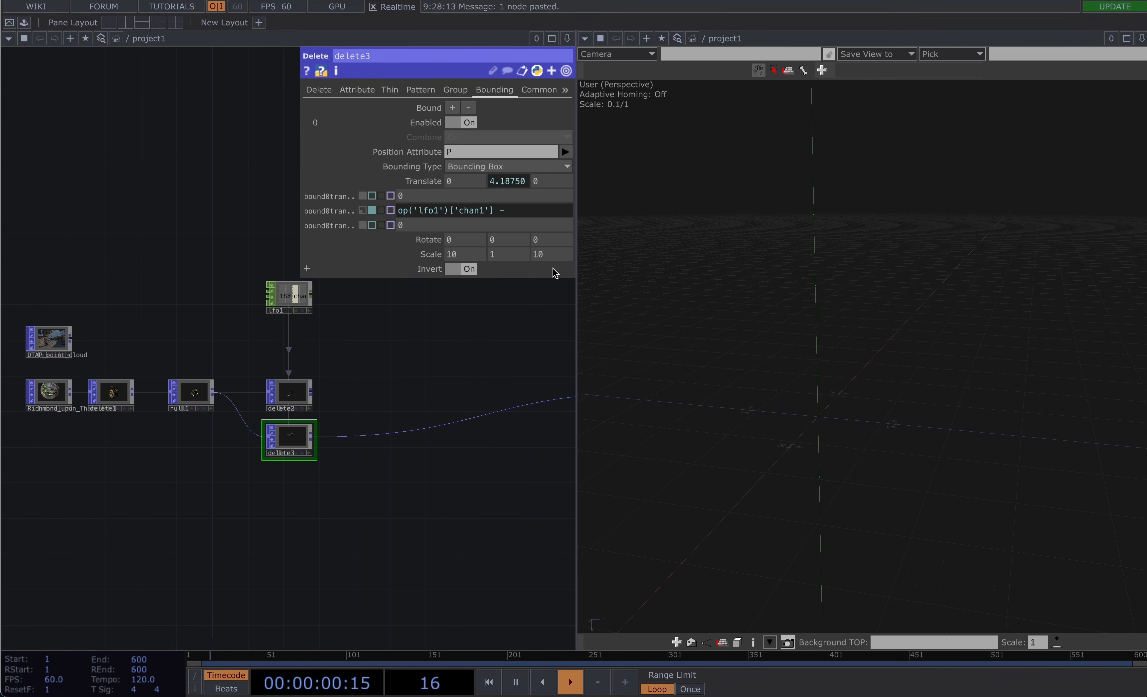
left_click(501, 342)
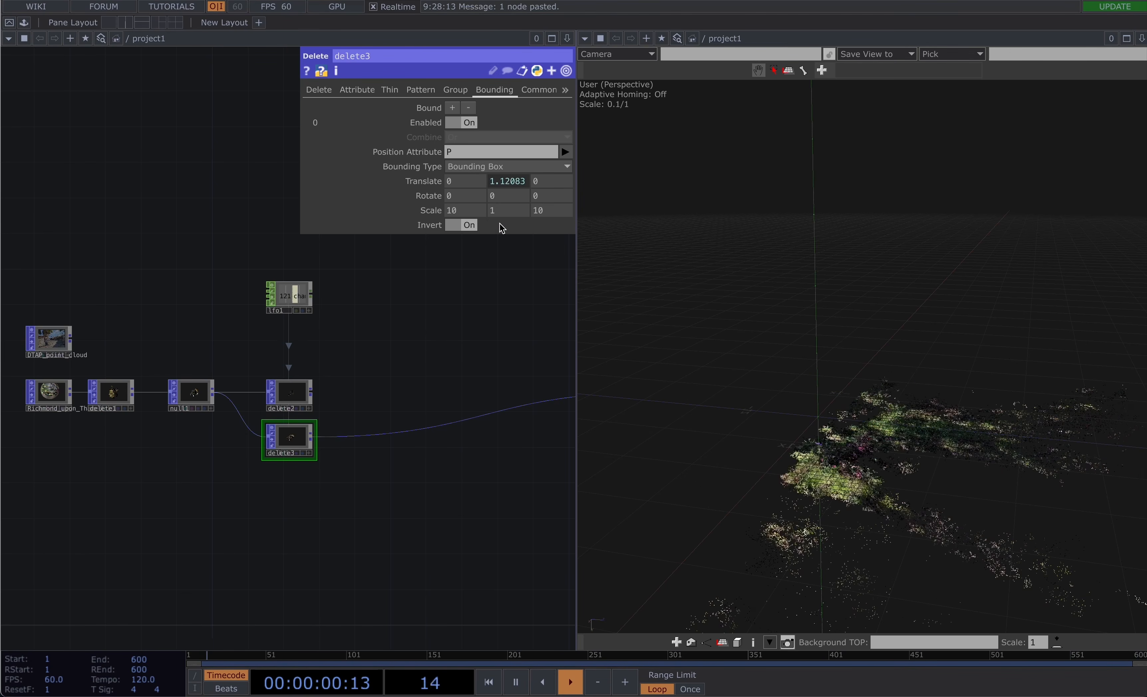
Duplicate delete3 as the new input of null2 and set the copy's bounding box scale to 1 on X and 10 on Y
key("ctrl+v")
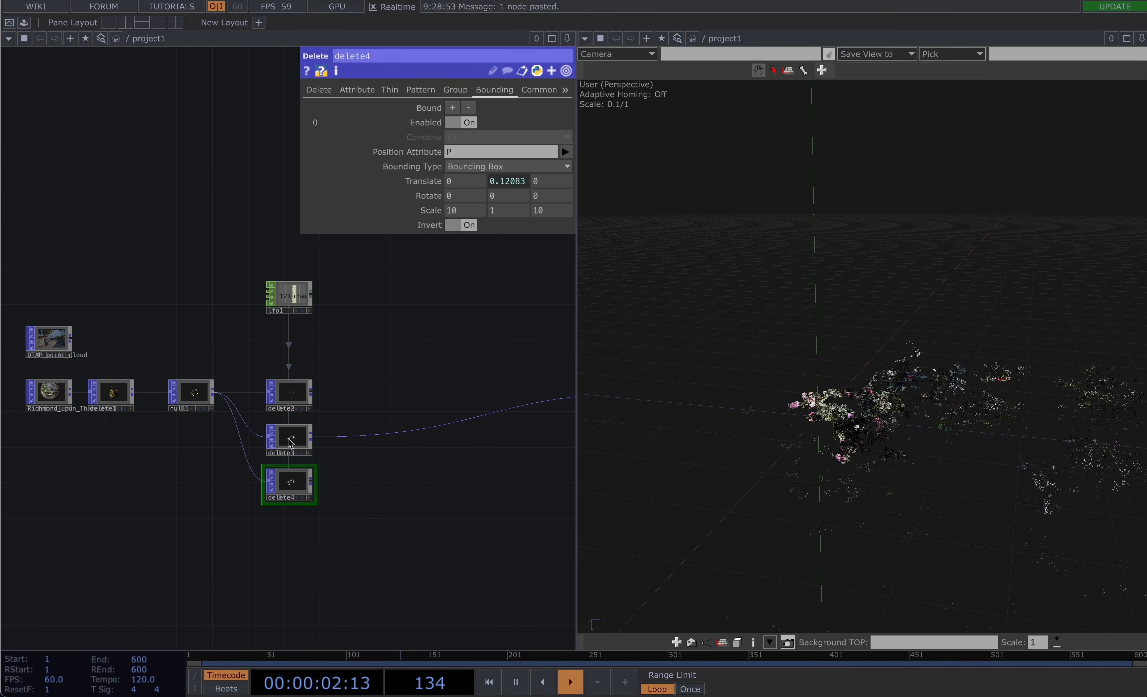
left_click_drag(311, 481, 345, 437)
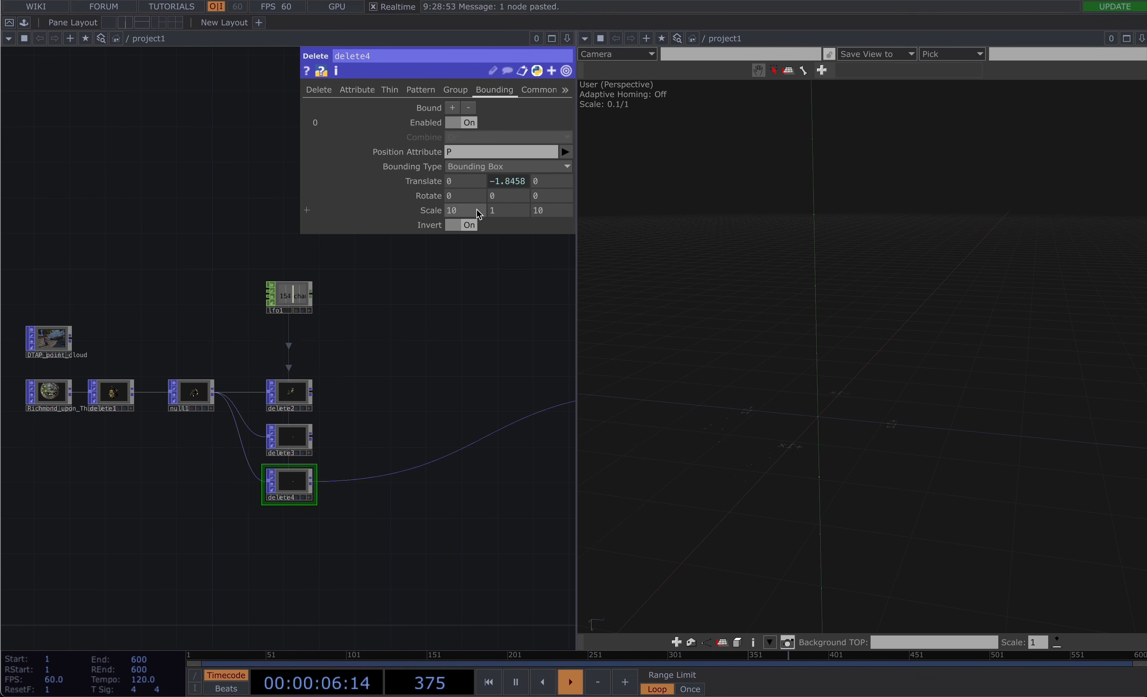
left_click(499, 210)
type("10")
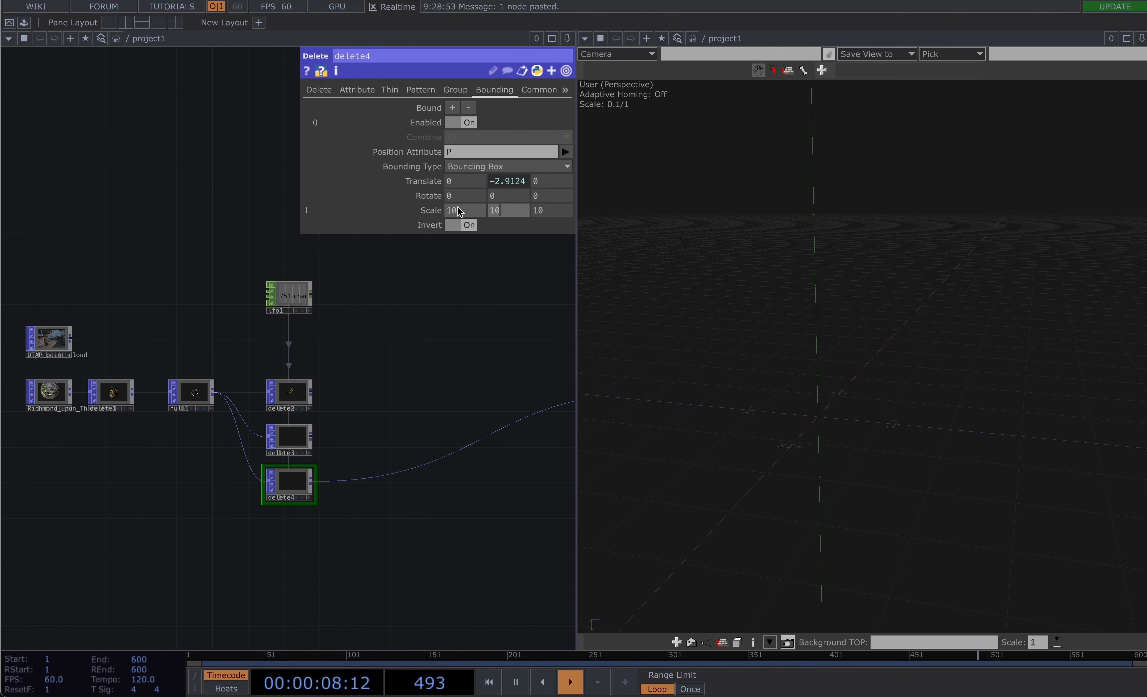
left_click(457, 206)
type("1")
key("Return")
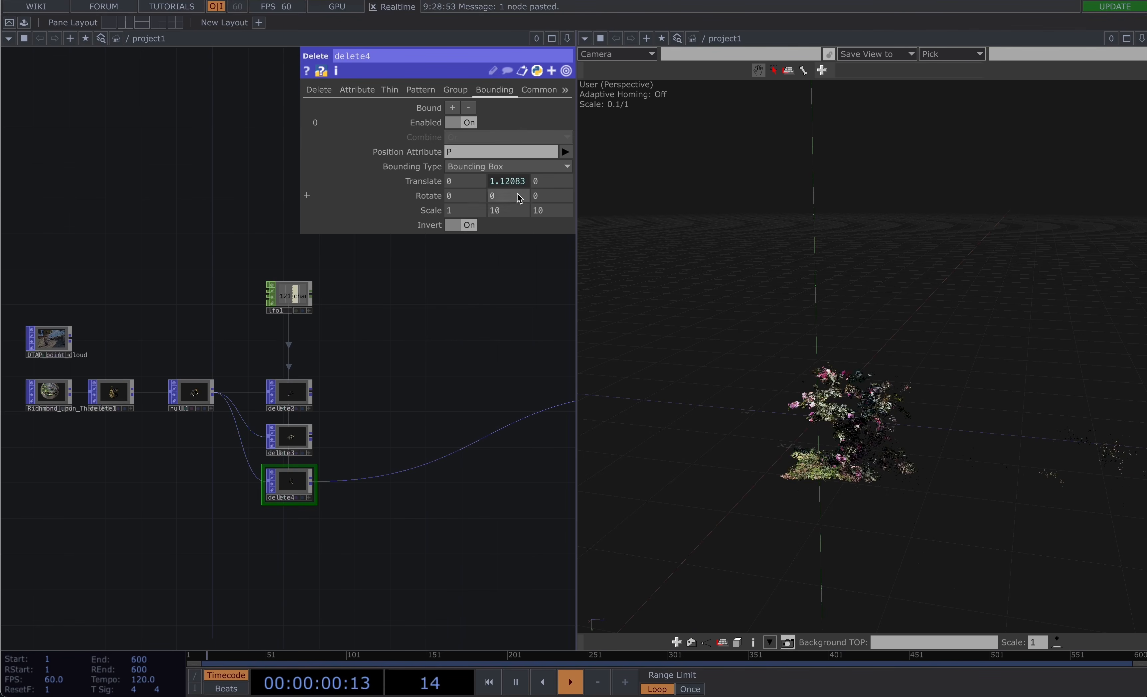
Move the LFO expression in delete4's bounding box from Y translate to X translate
left_click(513, 182)
left_click_drag(530, 210, 337, 209)
key("super+x")
left_click(456, 196)
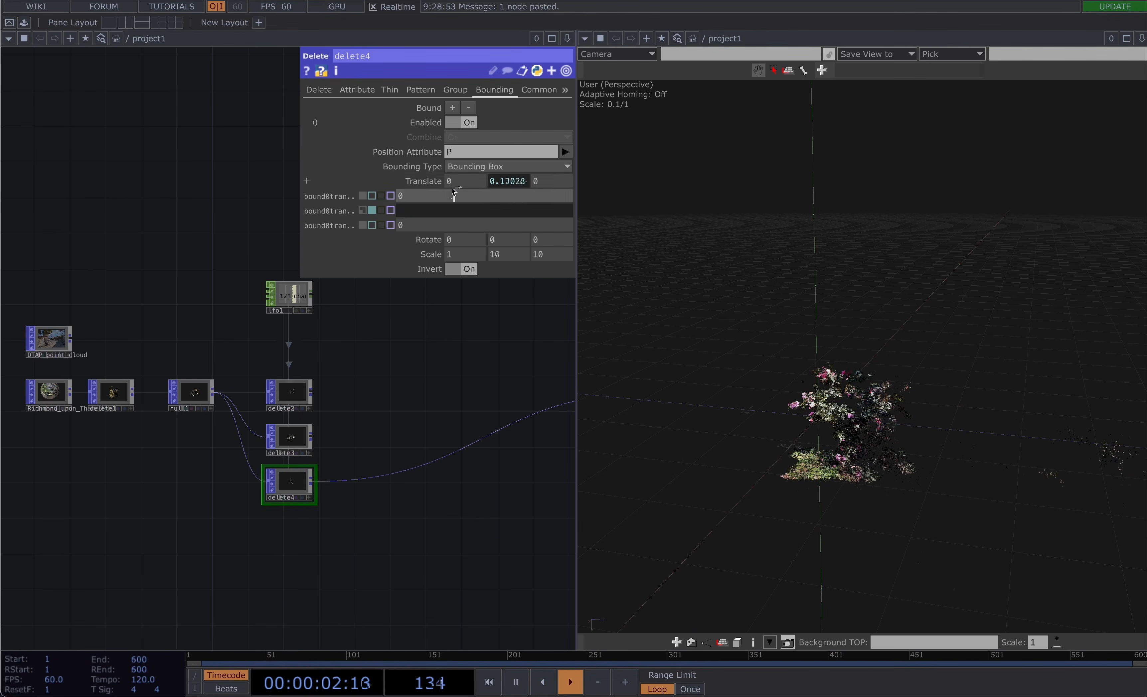
key("super+v")
left_click(307, 181)
key("Return")
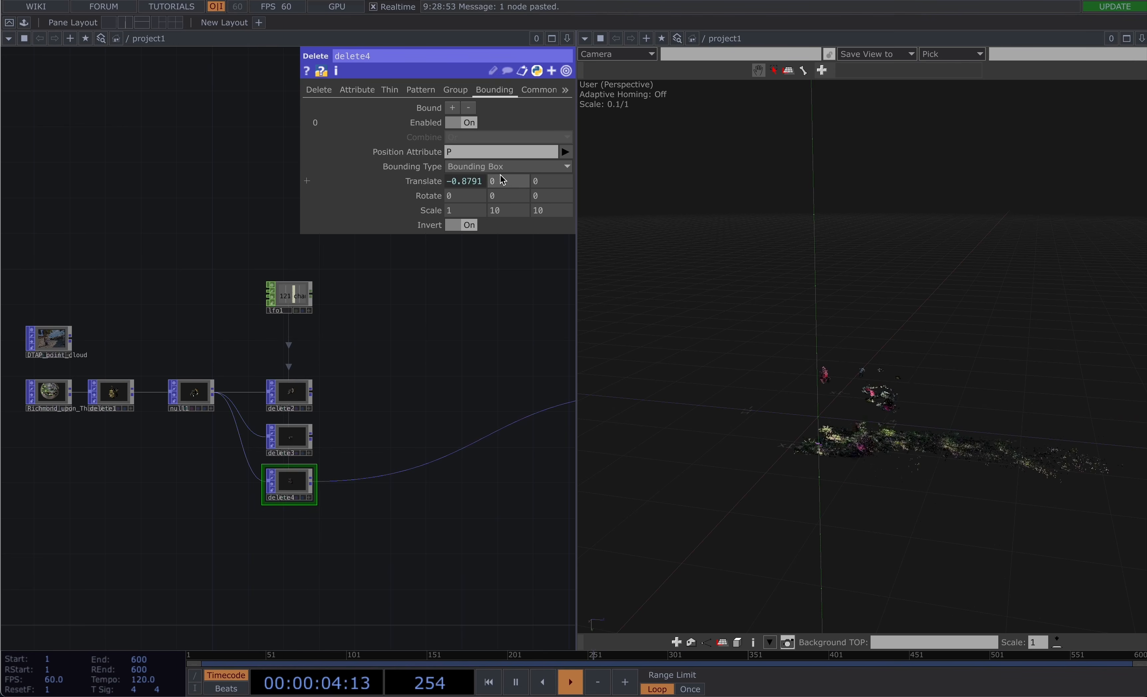
left_click(483, 181)
Combine delete2, delete3 and delete4 in a Merge POP that feeds null2, and inspect the merged slices in the Geometry Viewer
middle_click_drag(471, 459, 482, 489)
left_click_drag(522, 489, 389, 486)
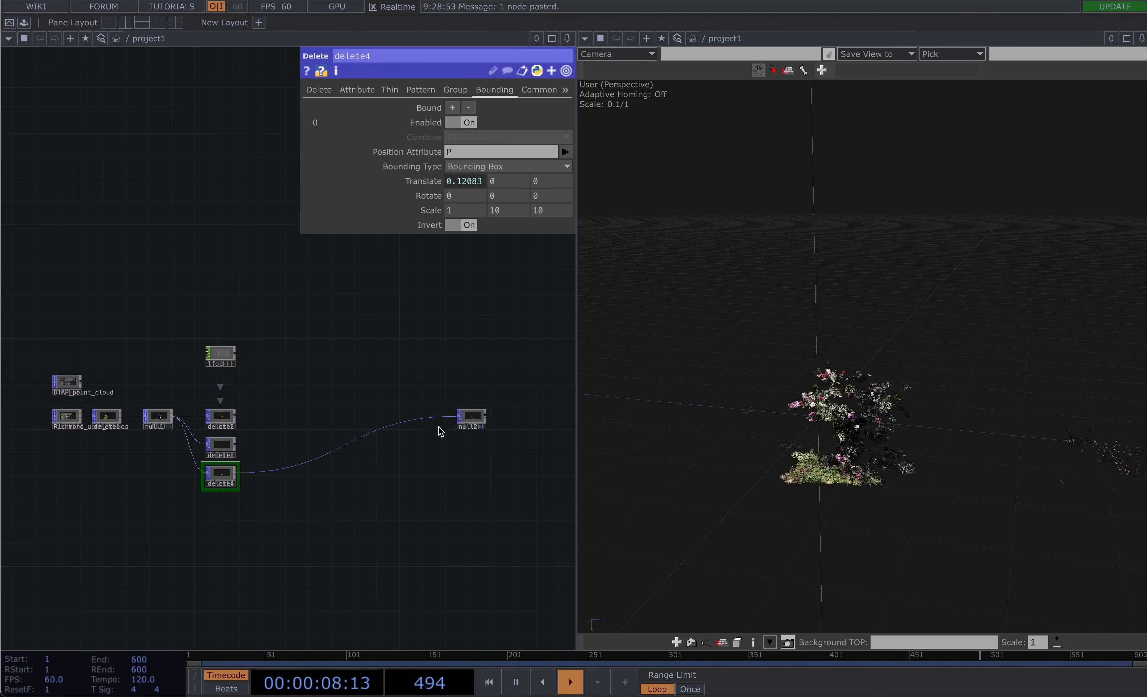
left_click(342, 422)
left_click(197, 549)
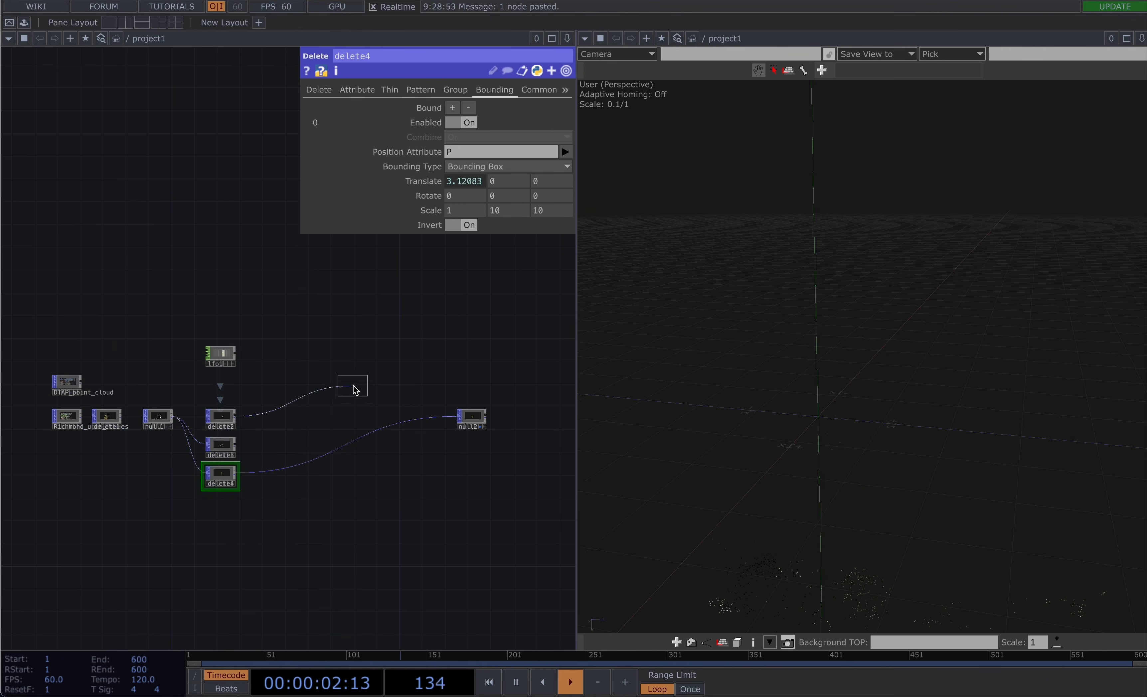
left_click(356, 390)
left_click_drag(330, 385, 338, 390)
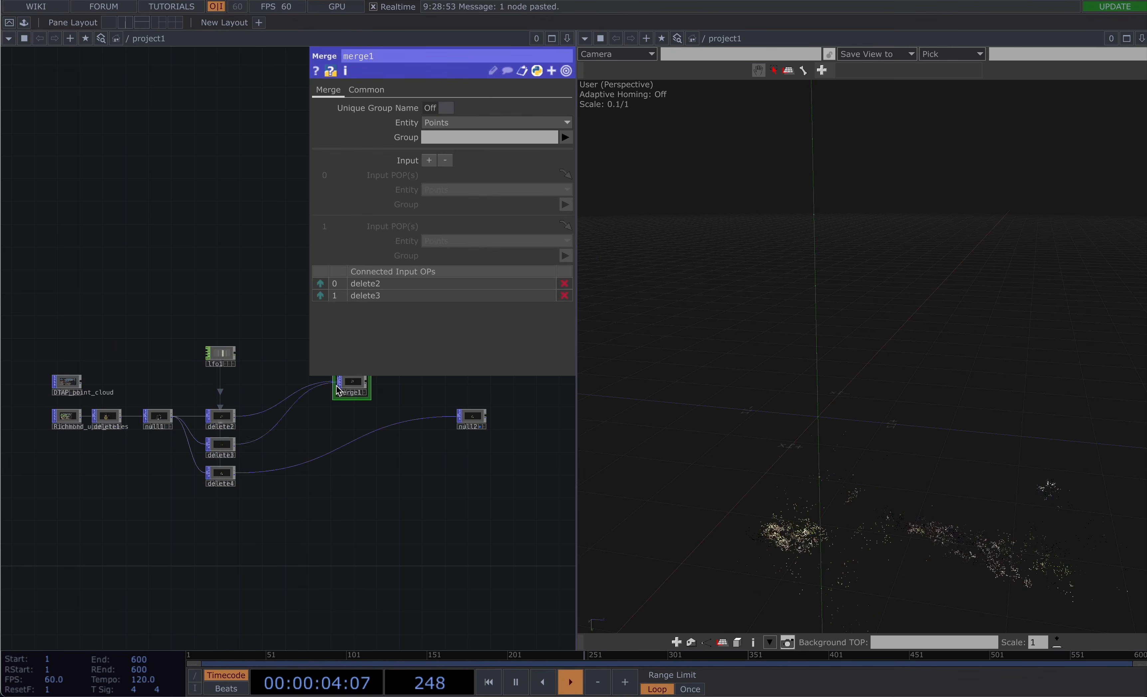
left_click(337, 389)
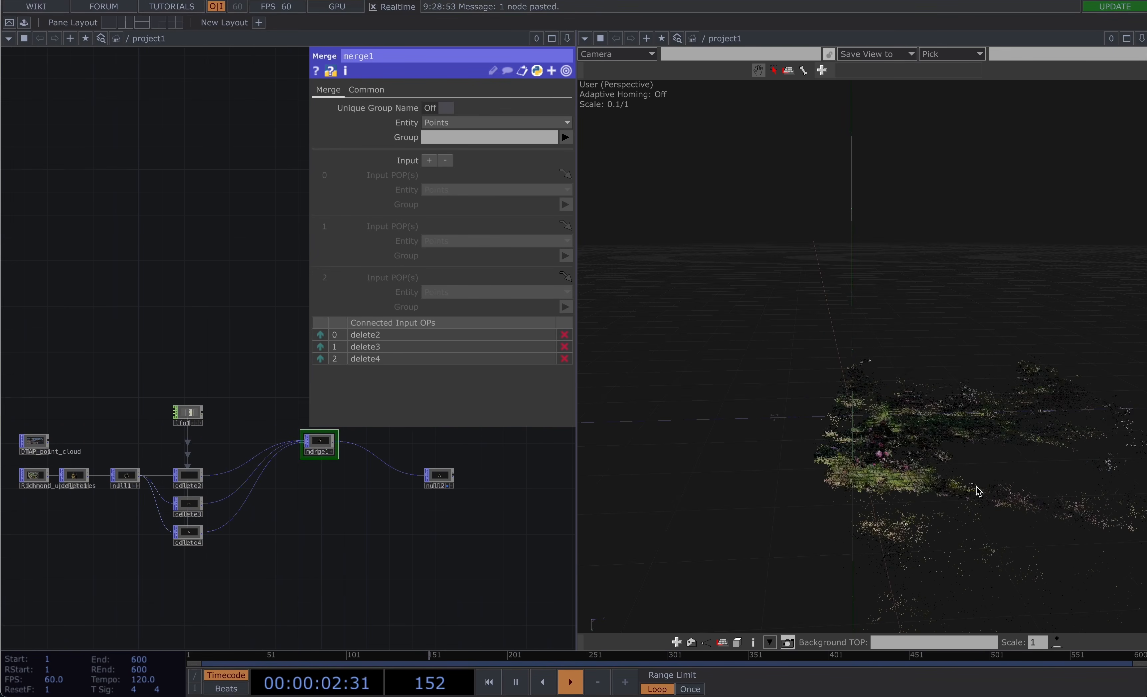
key("h")
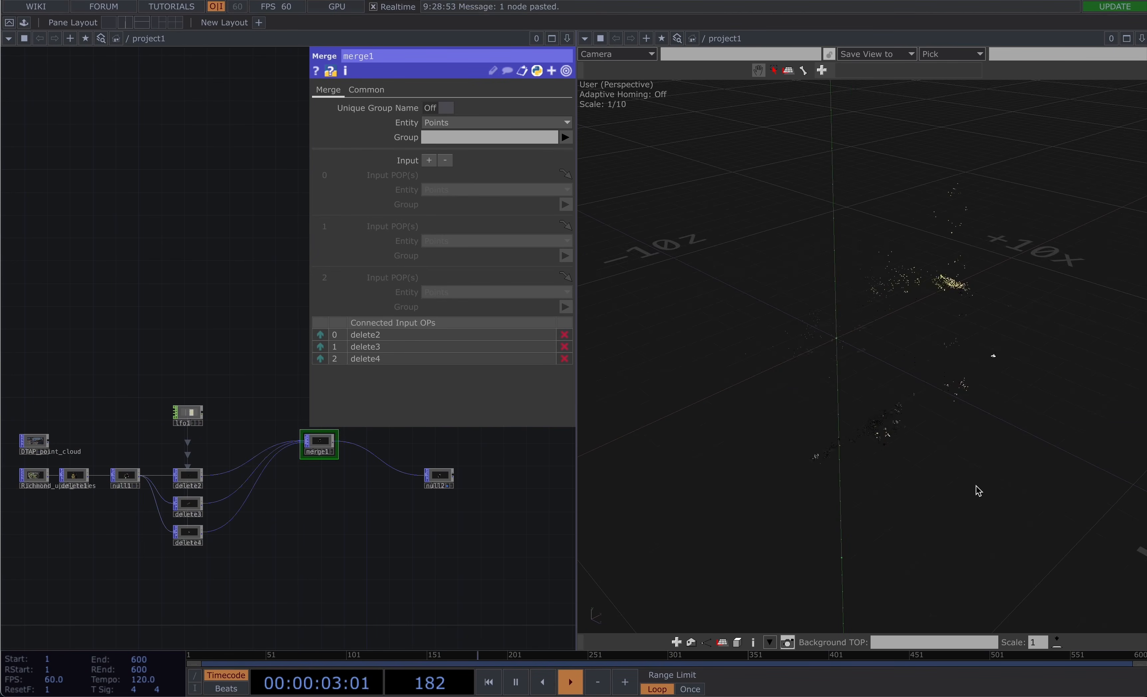
left_click_drag(951, 420, 799, 433)
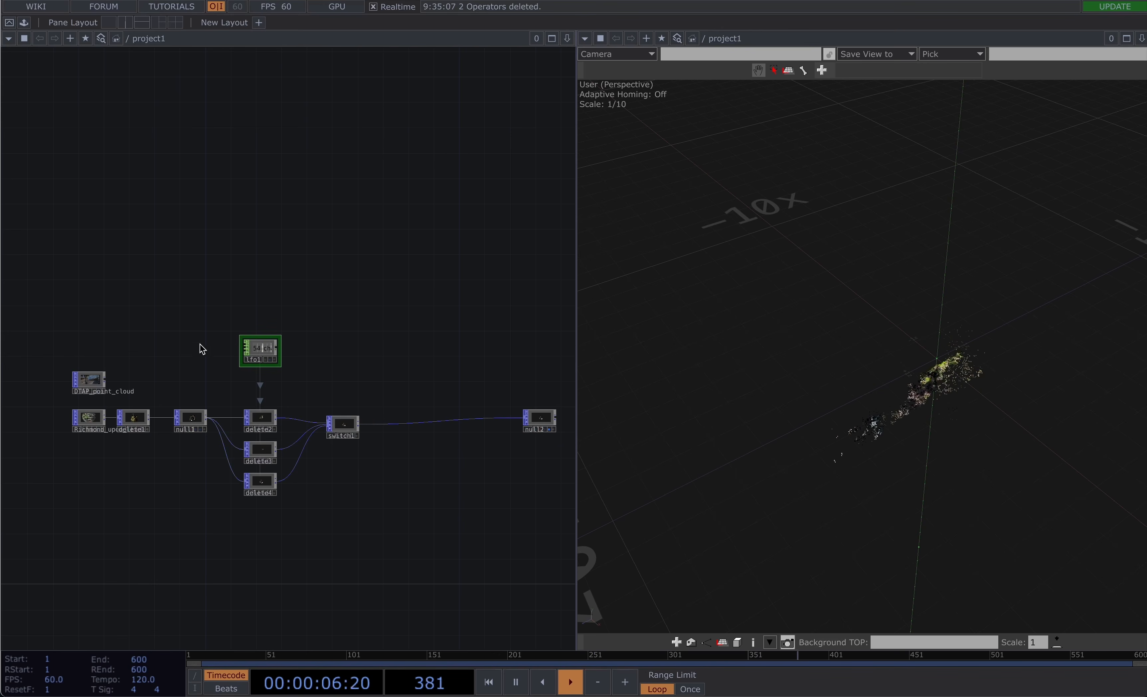
Add an Analyze POP fed by delete1 and enable its Minimum and Maximum outputs
left_click(183, 367)
type("an")
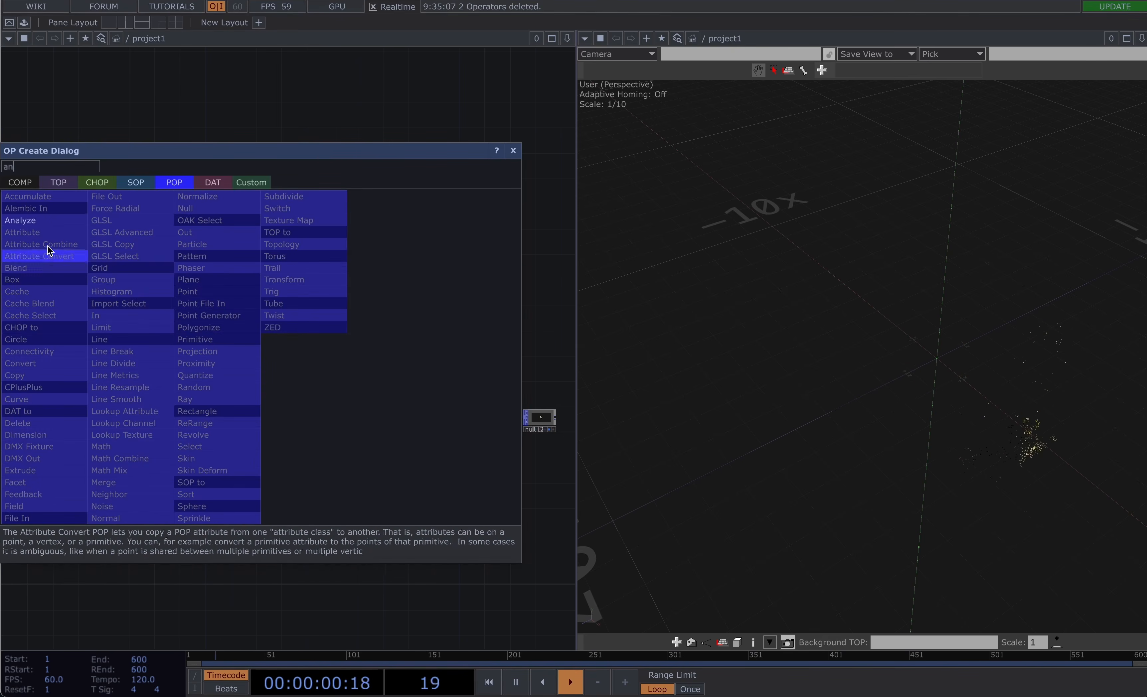
left_click(21, 220)
left_click(155, 371)
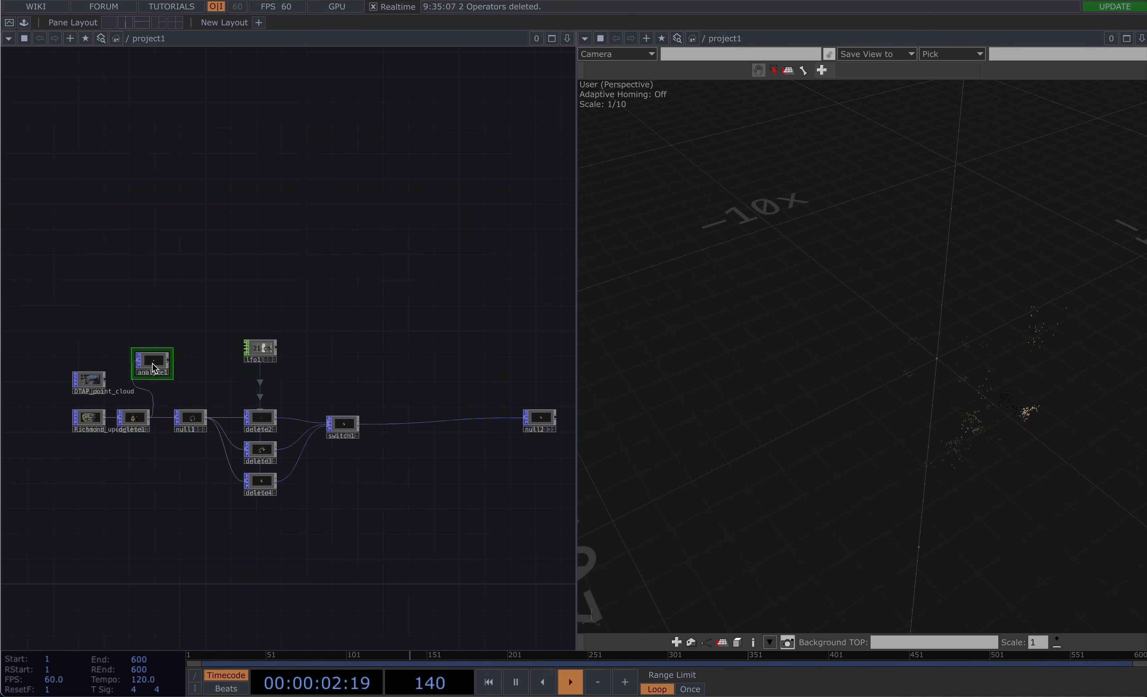
scroll(155, 370, "up", 8)
key("p")
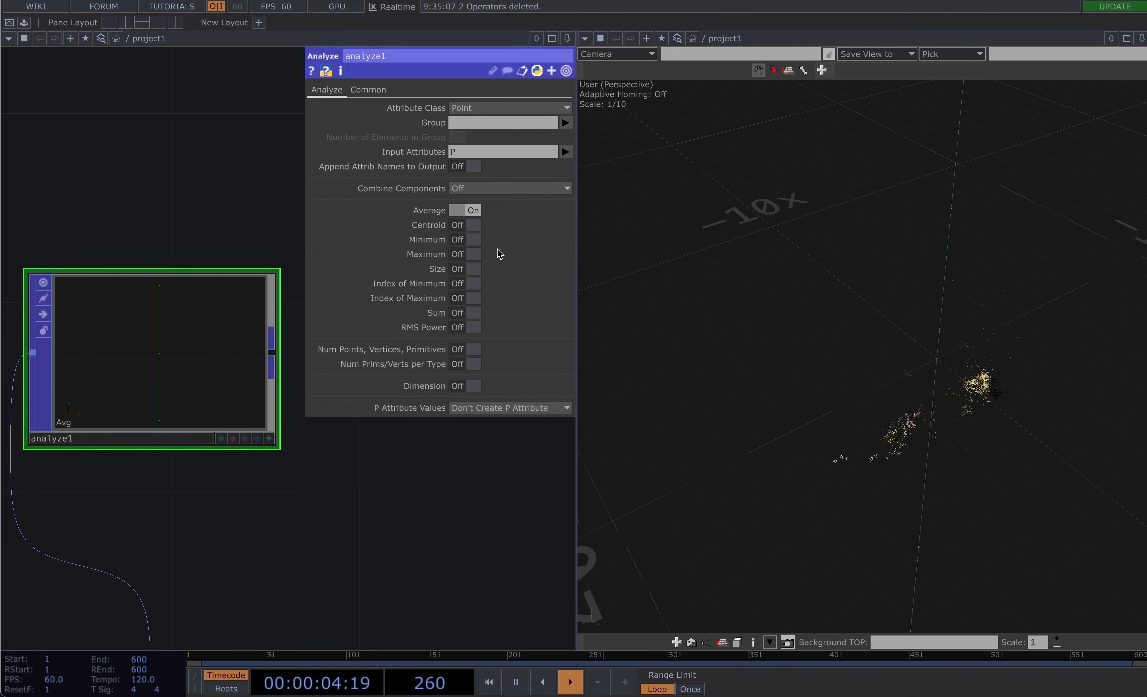
left_click(473, 255)
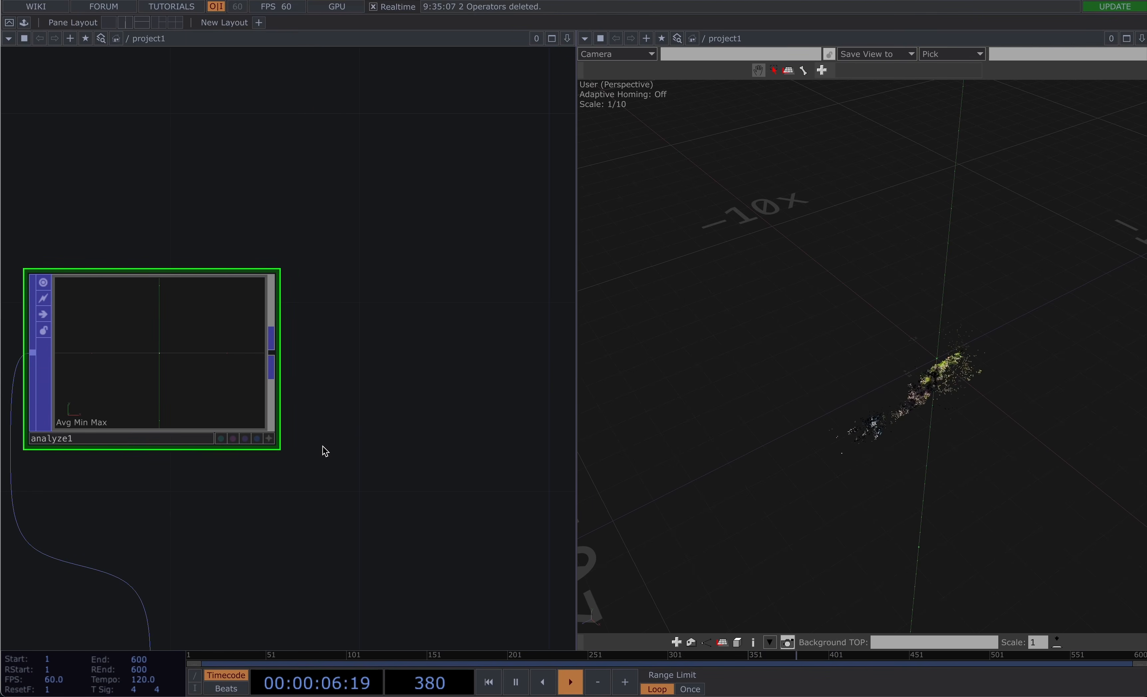
Add a POP to CHOP that reads analyze1 and place it above that node
left_click_drag(379, 281, 453, 239)
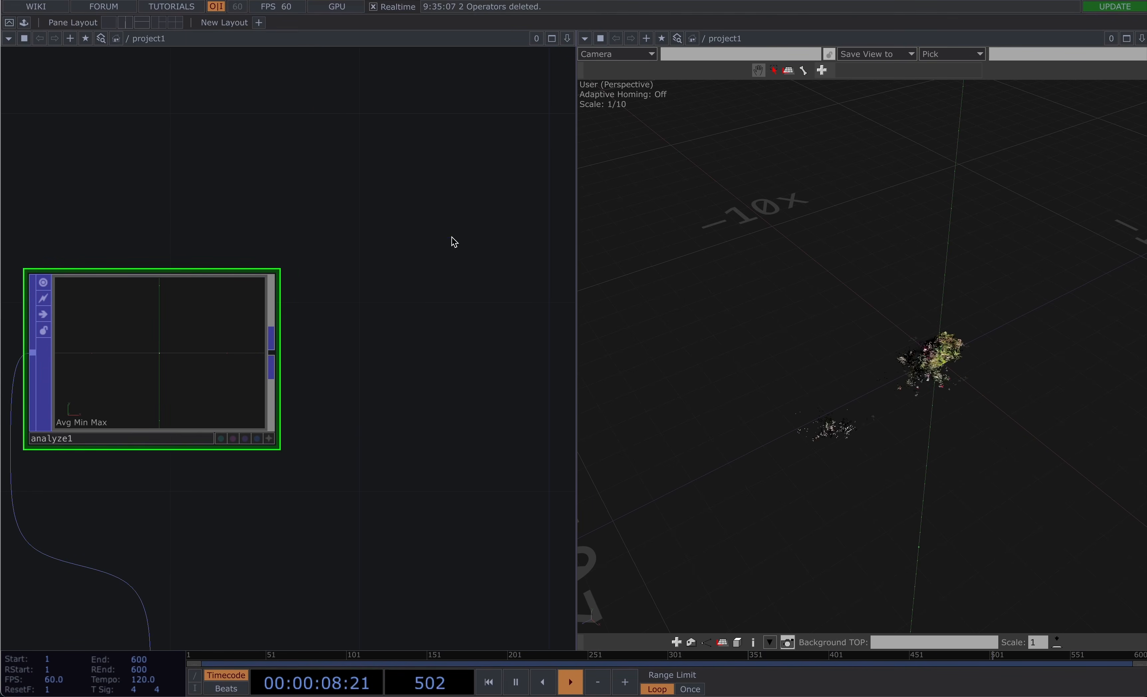
double_click(453, 238)
left_click(291, 67)
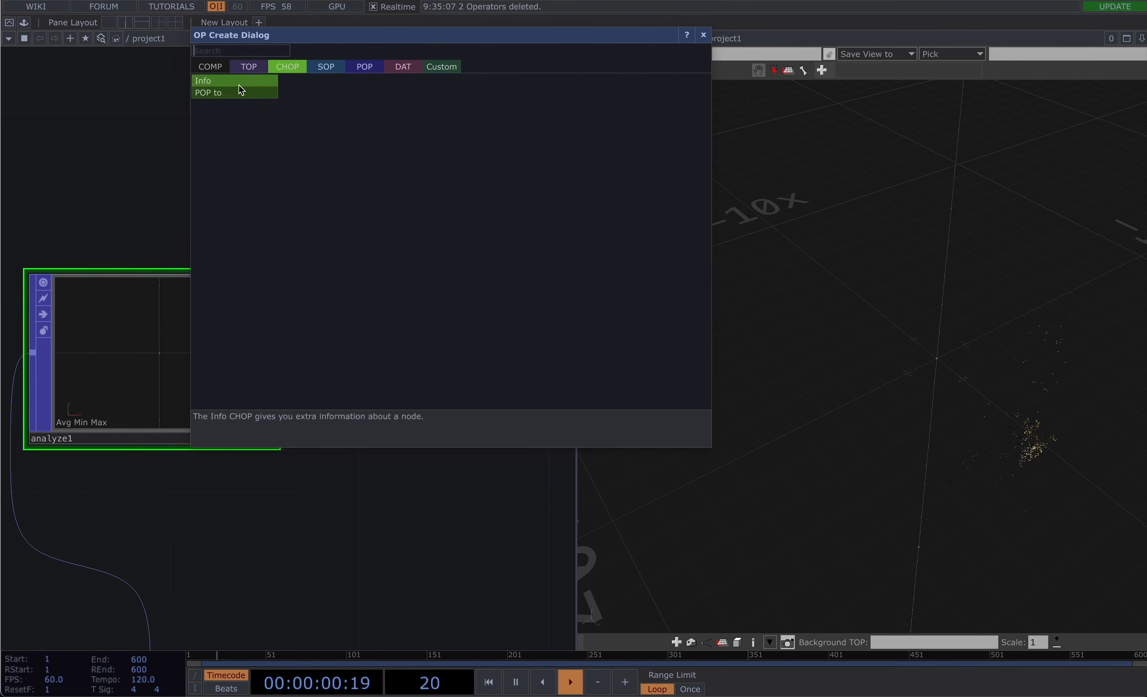
left_click(243, 93)
left_click(285, 152)
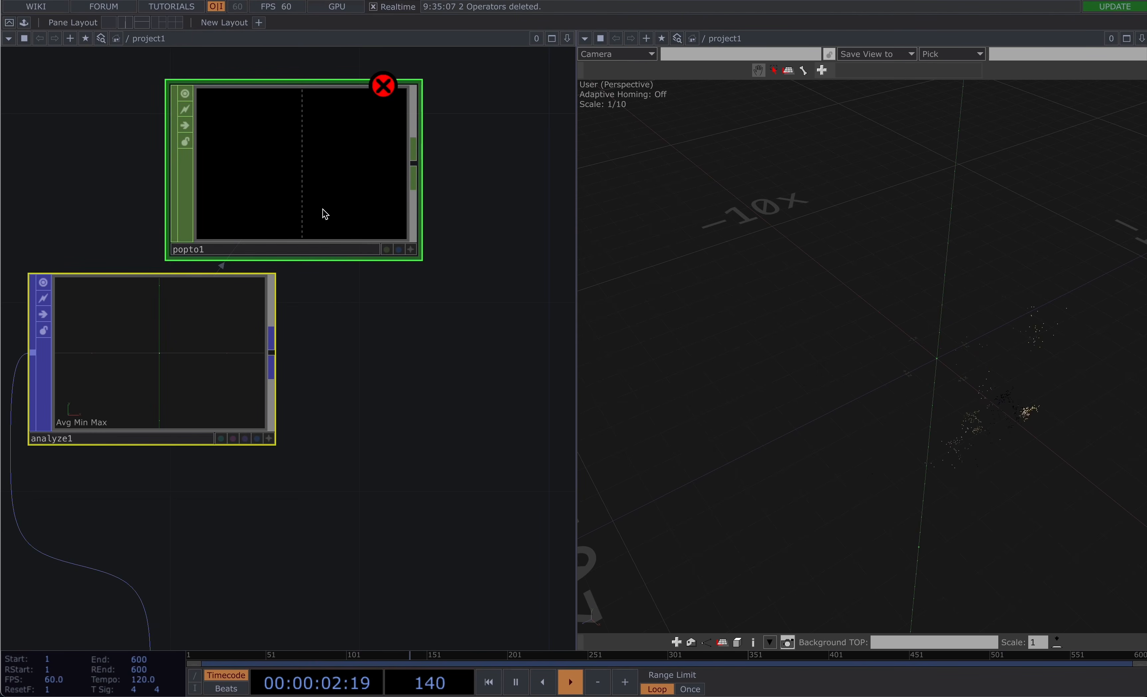
Limit the attributes scope of popto1 to Max and Min
key("p")
left_click(566, 299)
left_click(574, 341)
left_click(565, 297)
left_click(567, 351)
left_click(332, 492)
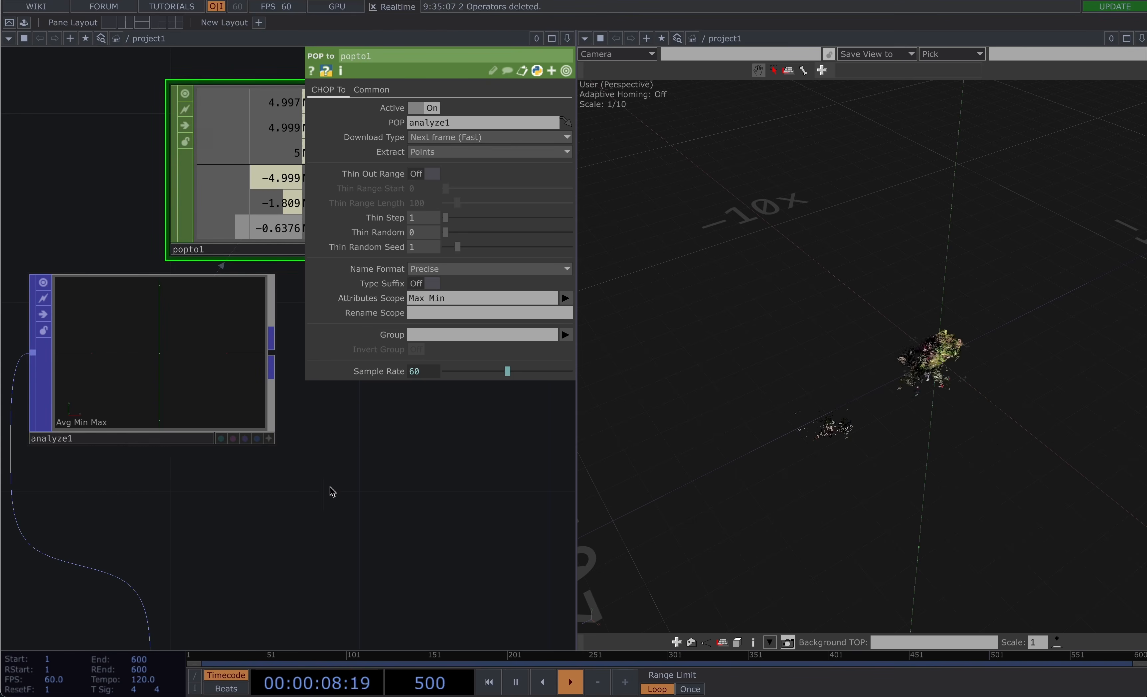
left_click_drag(331, 469, 282, 525)
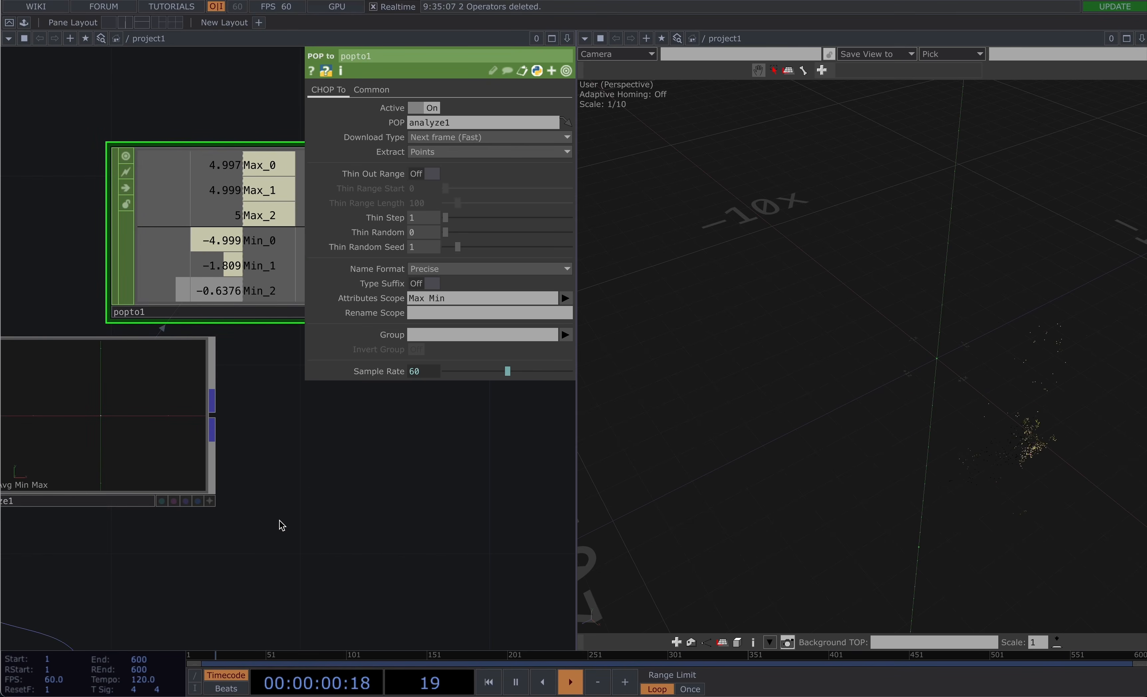
key("p")
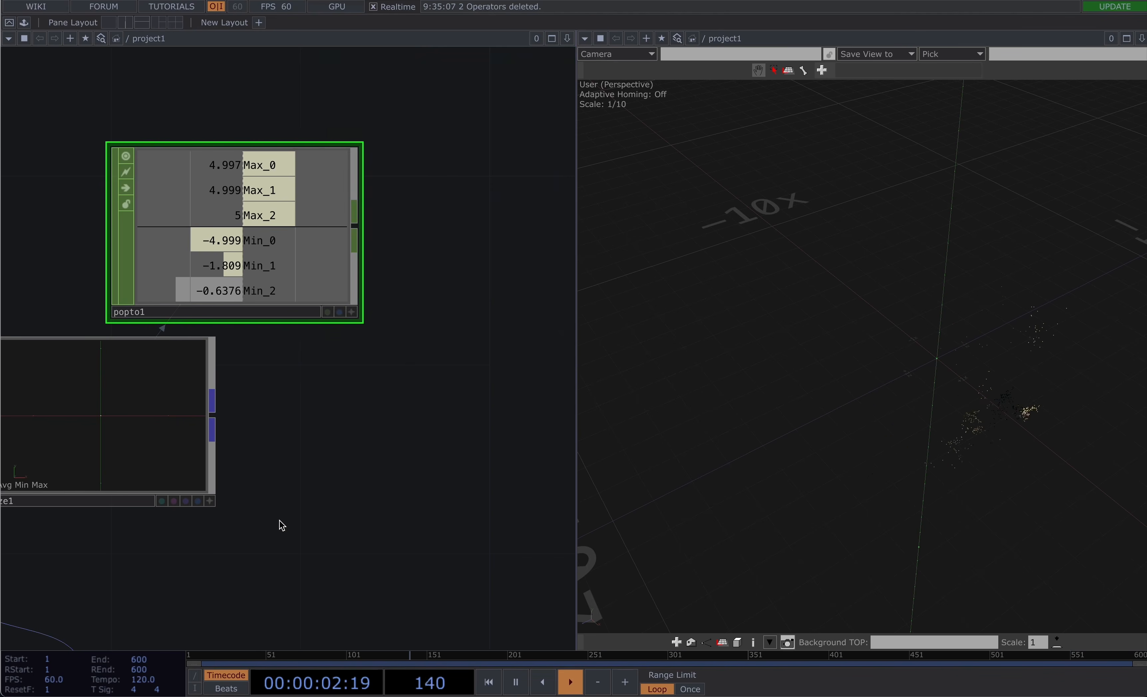
Set lfo1's amplitude to 10 and its offset to -5
scroll(281, 521, "down", 10)
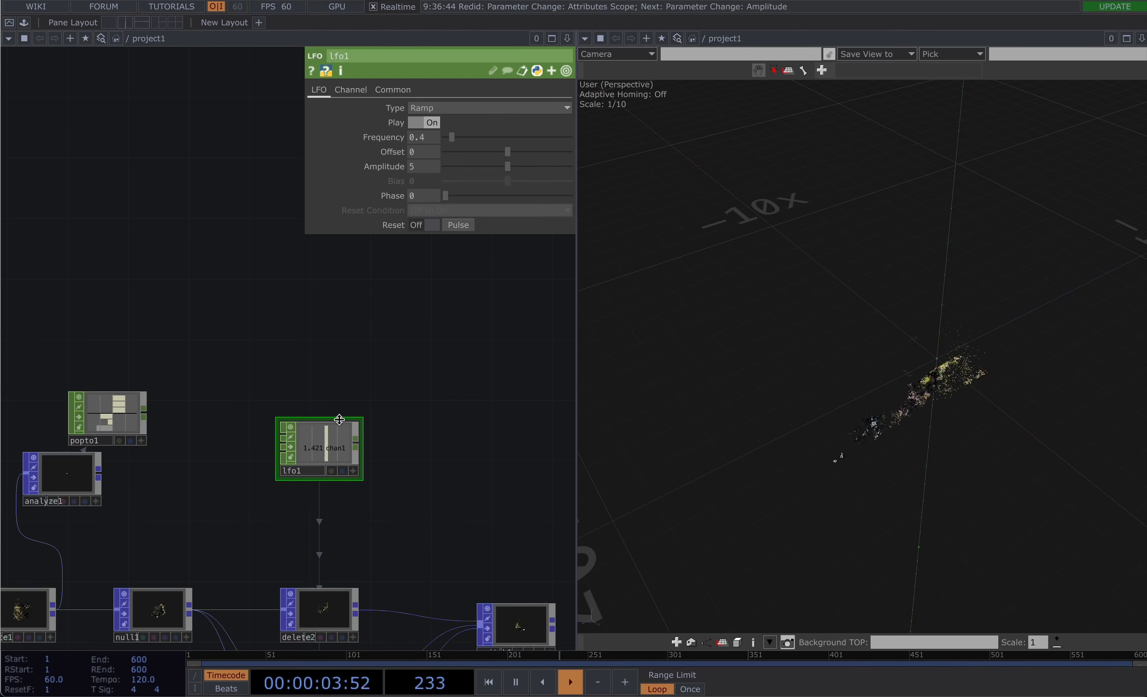
left_click(427, 170)
type("10")
left_click(426, 152)
type("-5")
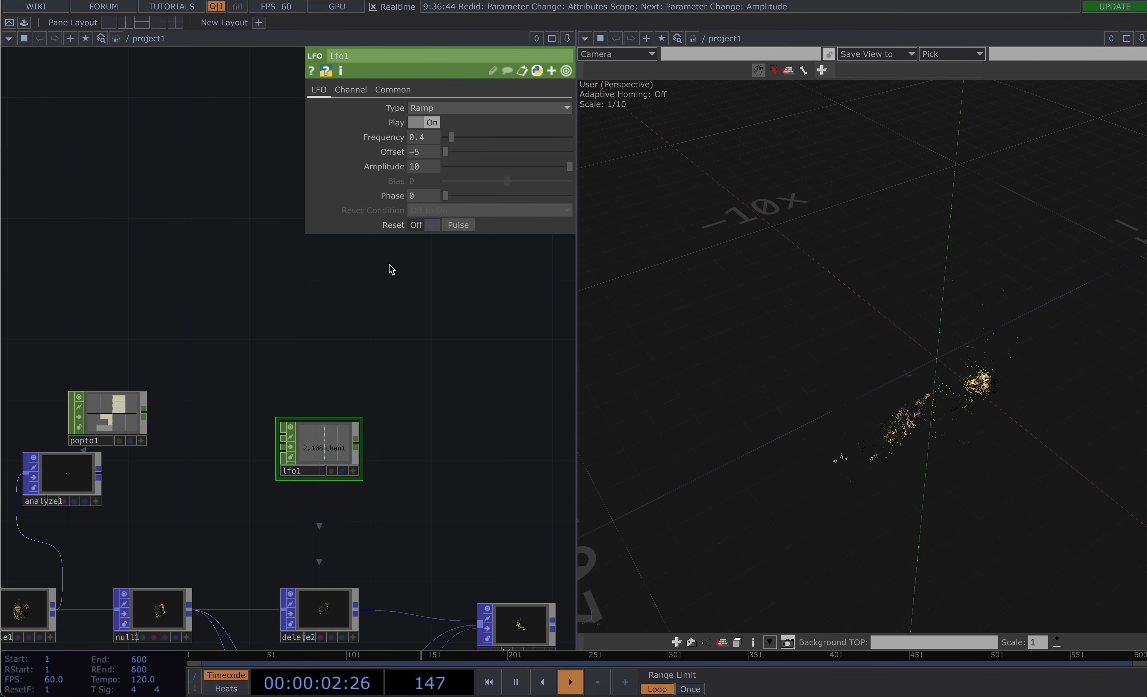
Add a Logic CHOP fed by lfo1 and set its Convert Input to On When Greater Than Zero
scroll(413, 469, "down", 5)
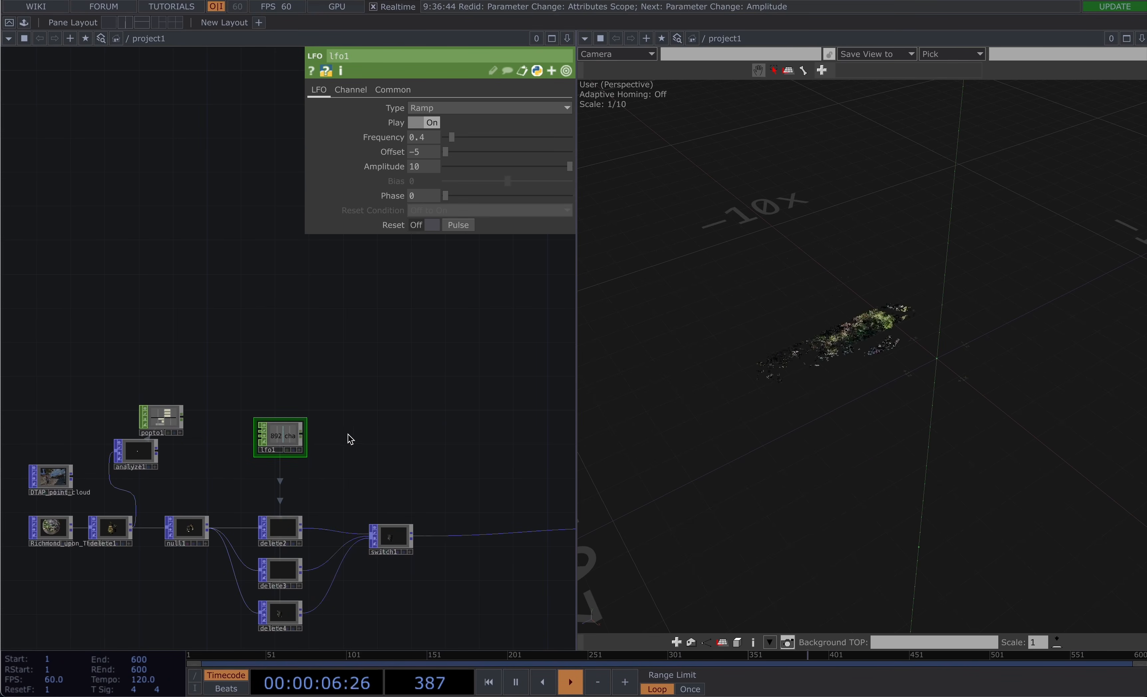
left_click(303, 436)
left_click(370, 435)
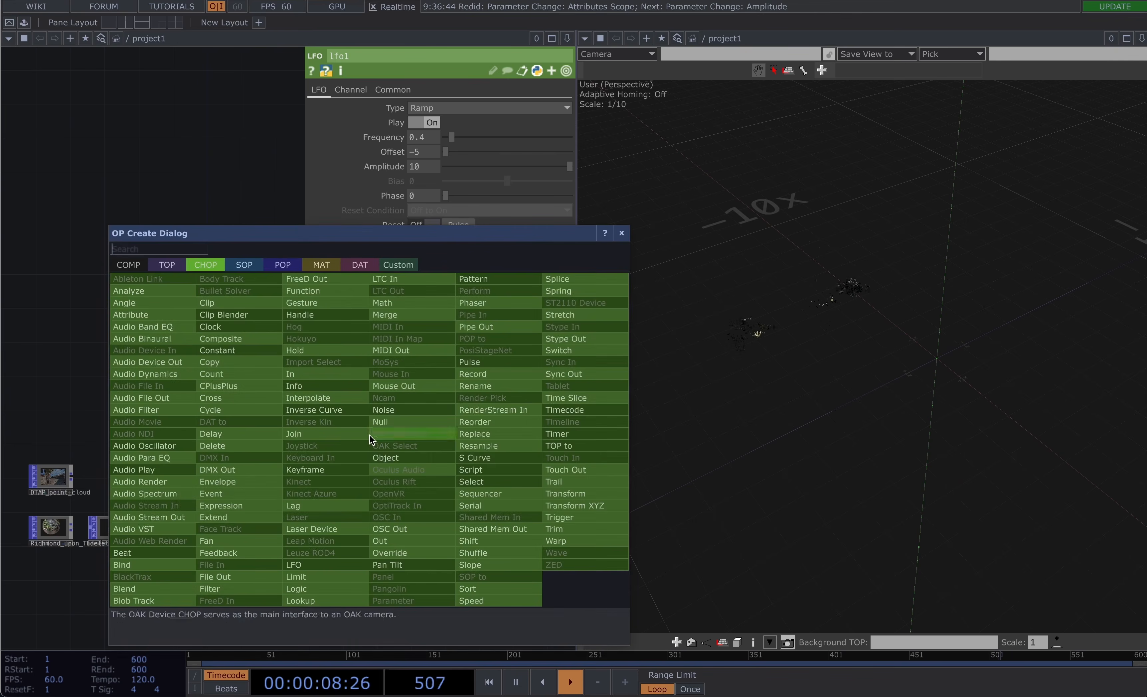
left_click(298, 589)
left_click(350, 428)
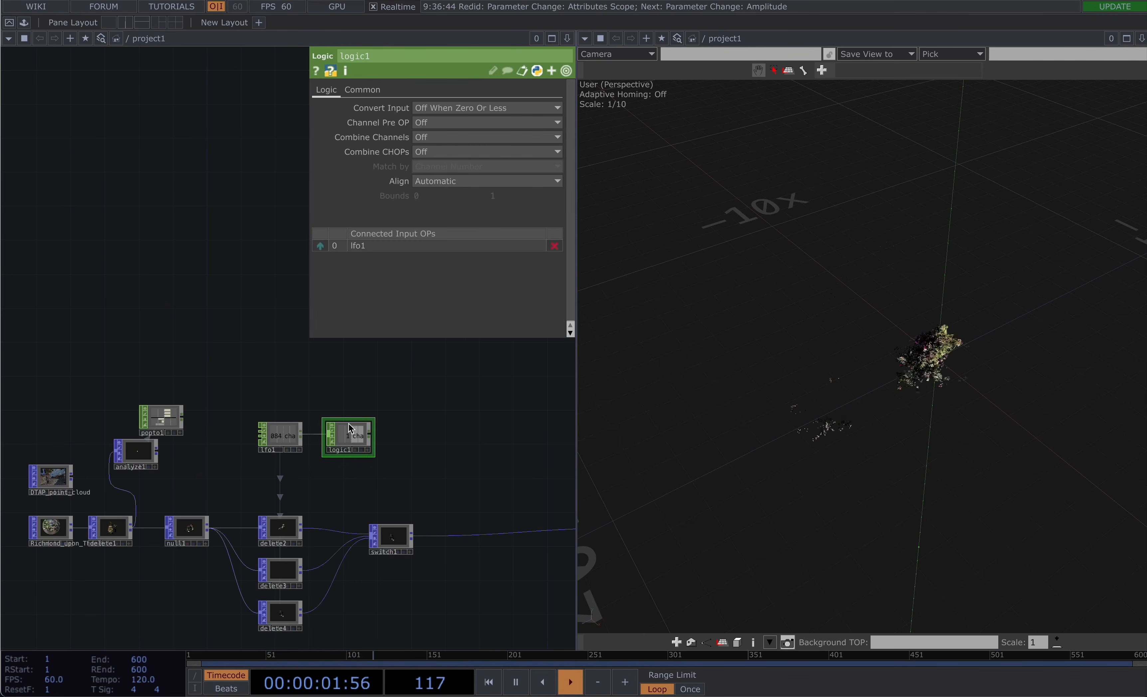
left_click(470, 108)
left_click(446, 188)
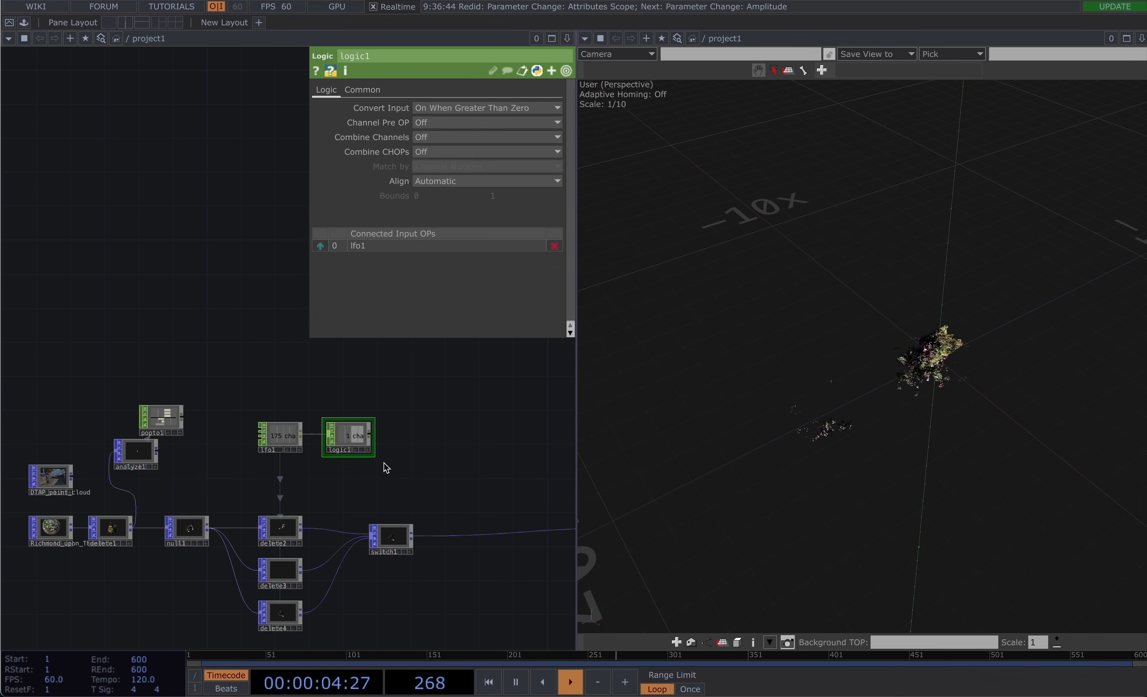
Add a Count CHOP fed by logic1 and place it beside that node
scroll(379, 456, "up", 3)
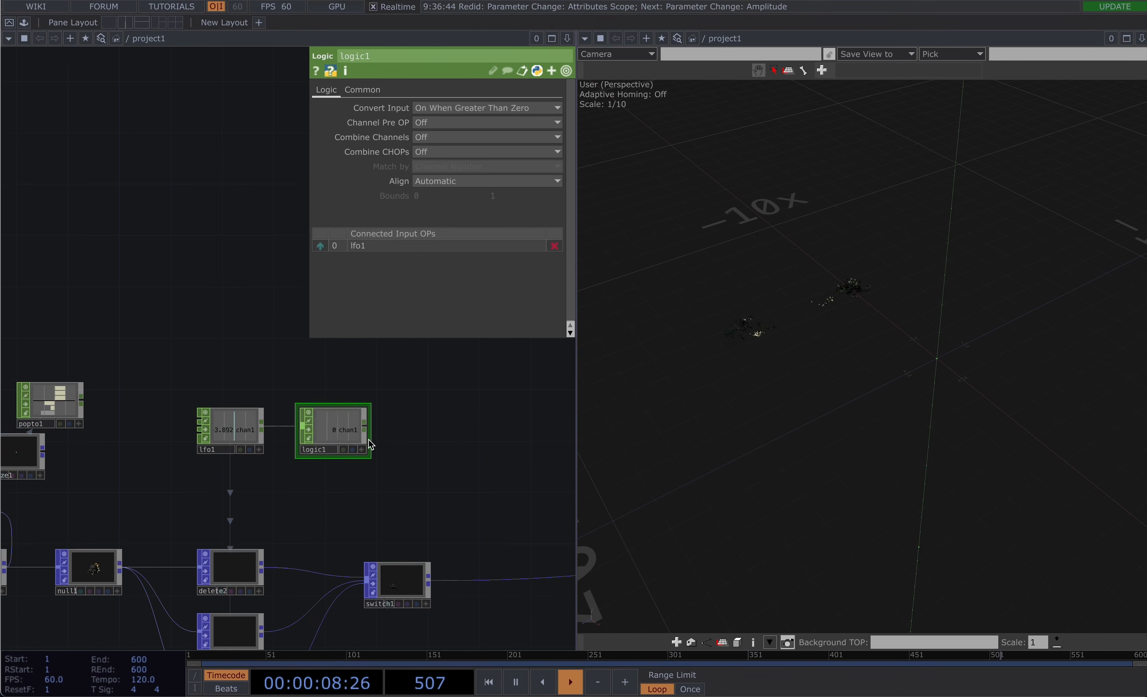
key("Tab")
type("co")
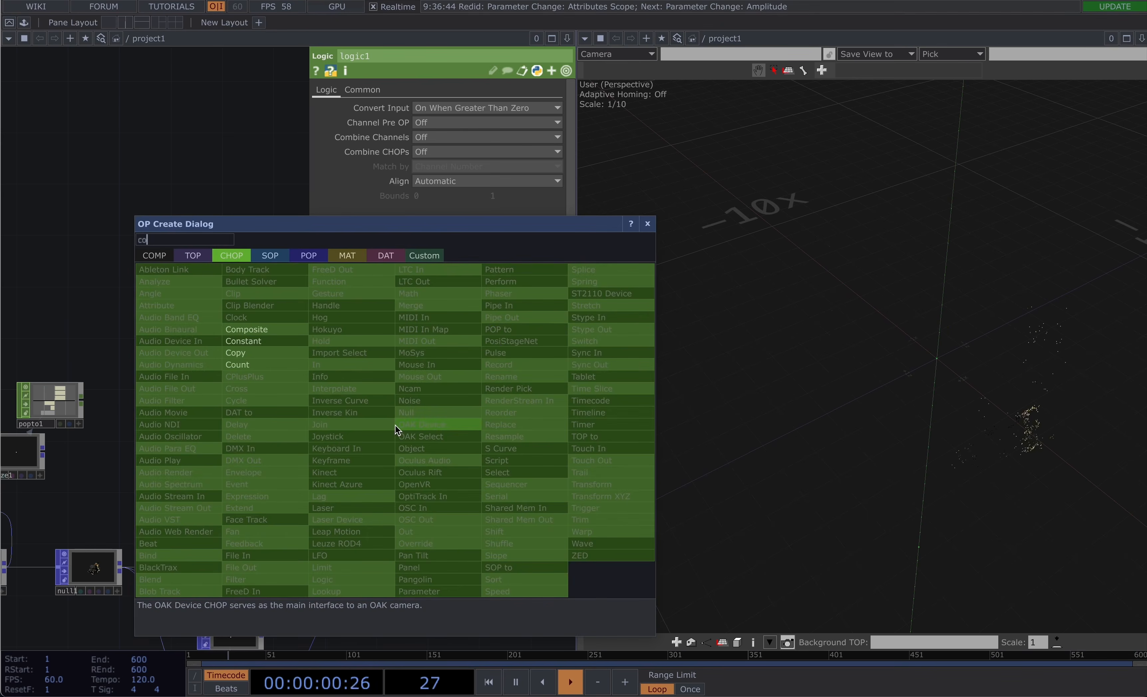
left_click(263, 364)
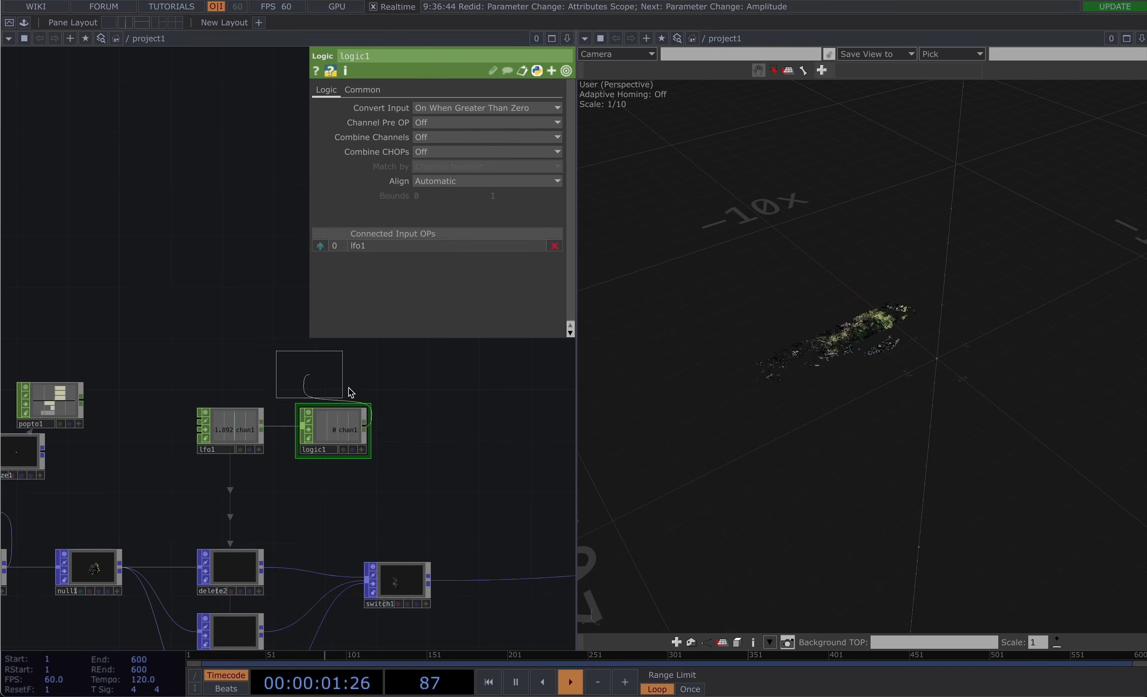
left_click(430, 432)
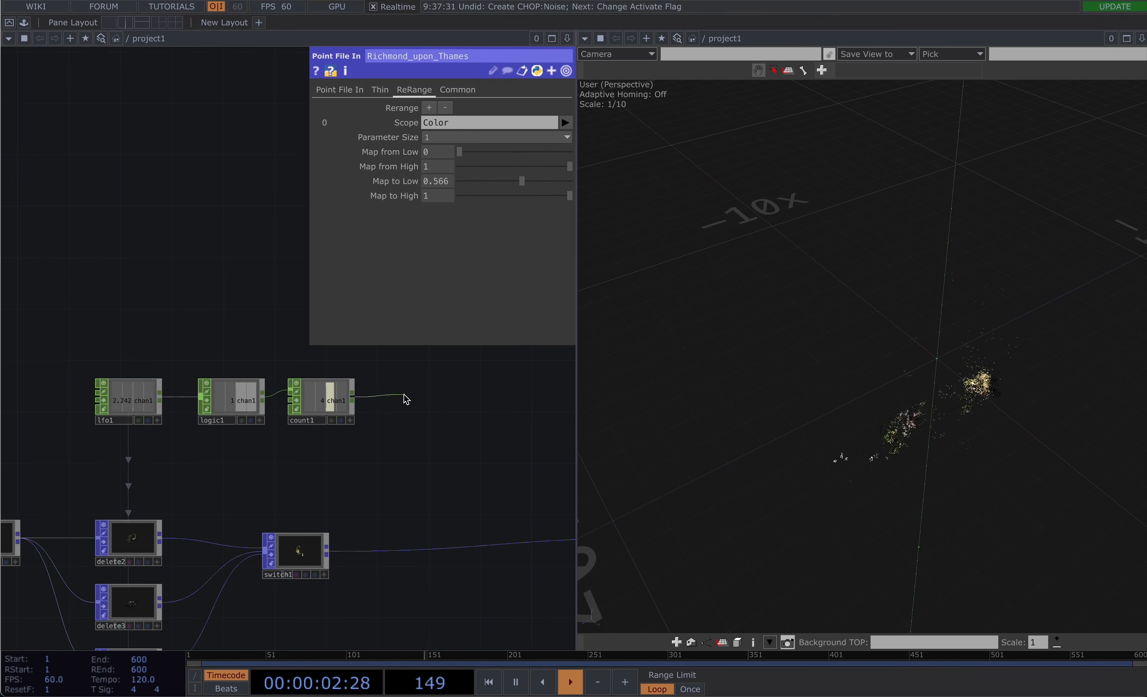
Add a Null CHOP after count1 and use its channel to drive the Index of switch1
key("Tab")
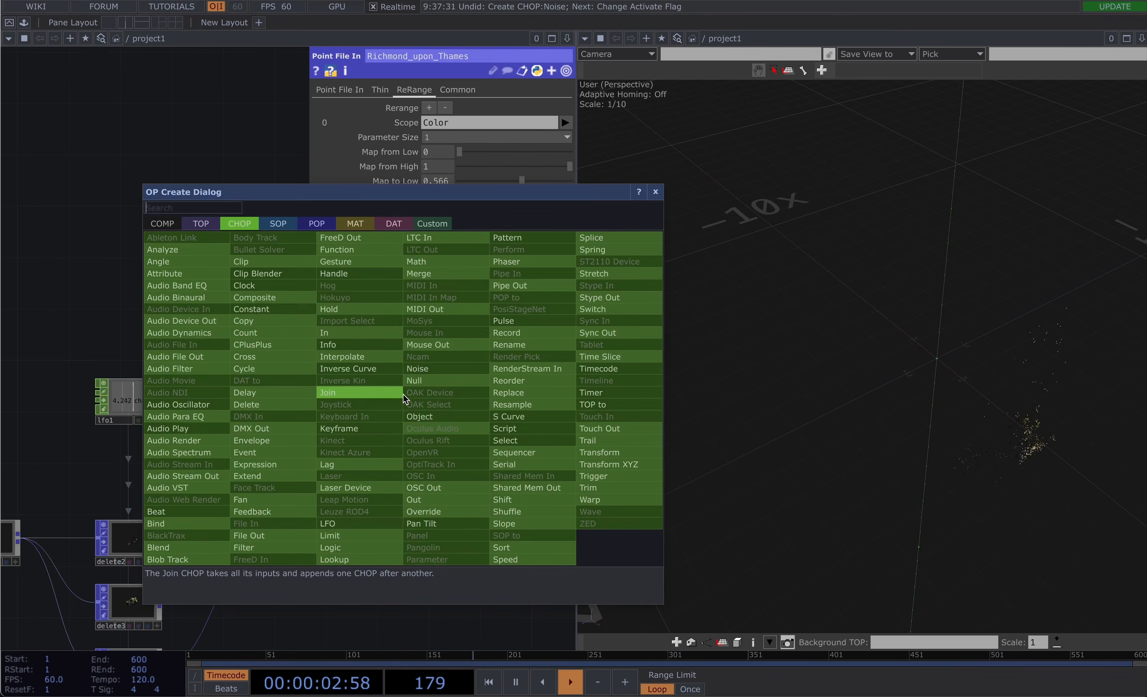
left_click(417, 381)
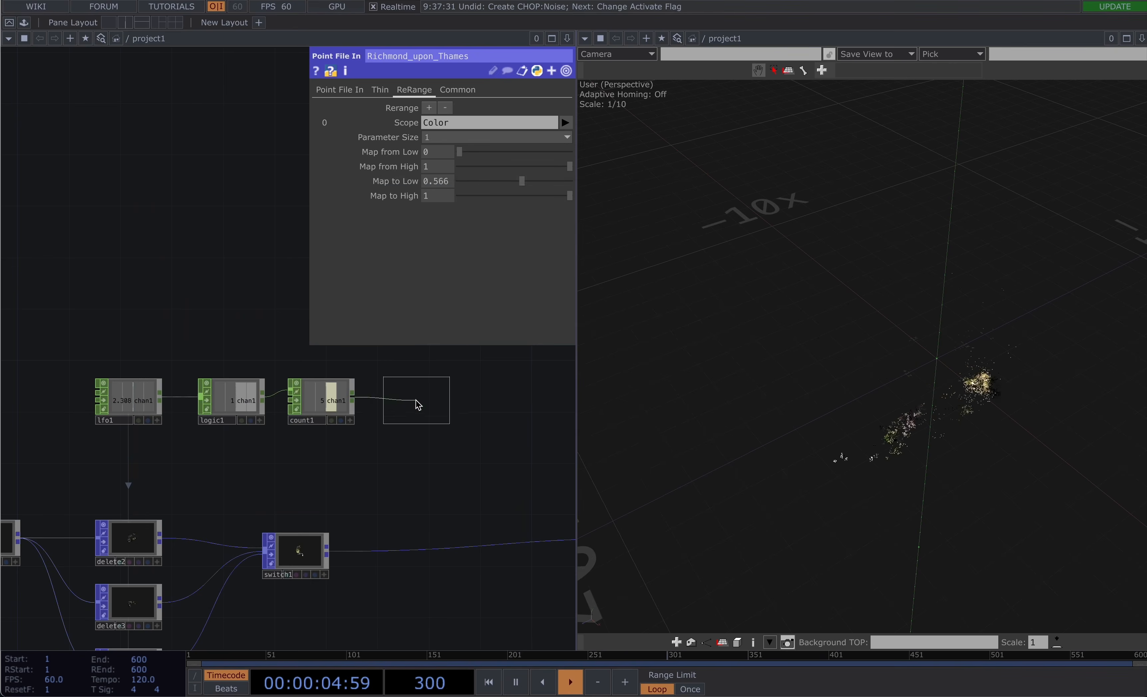
left_click(418, 405)
left_click(442, 419)
left_click_drag(422, 402, 438, 112)
left_click(438, 108)
left_click(439, 418)
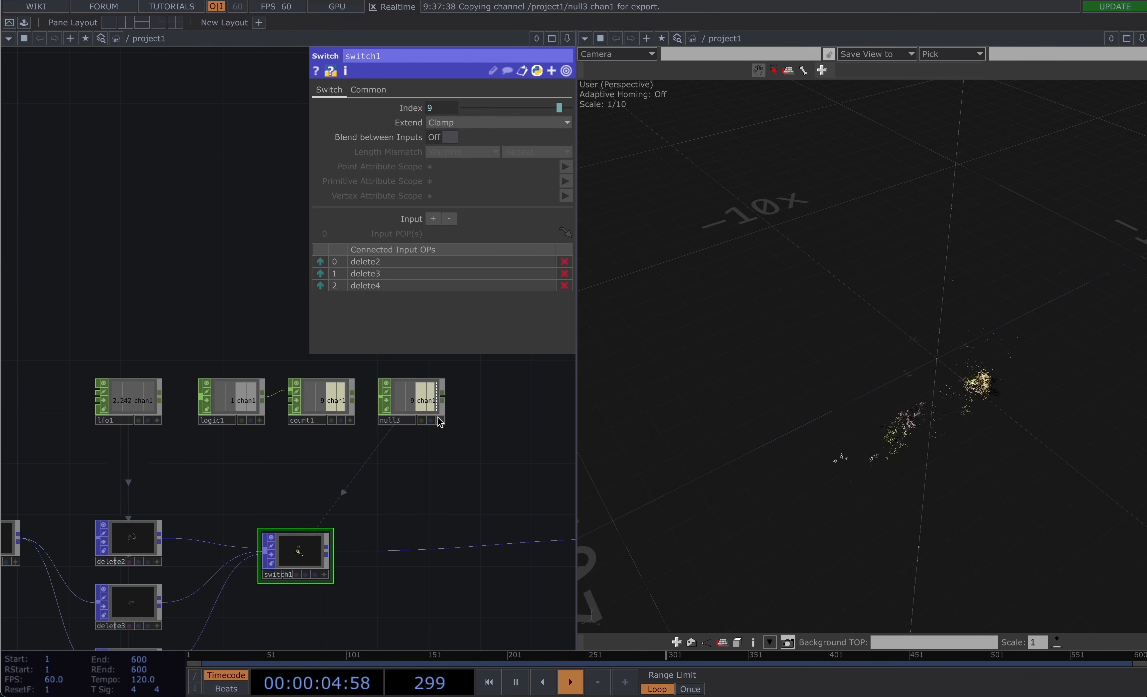
Set count1's Limit to Loop Min/Max with a Limit Maximum of 2
left_click(329, 409)
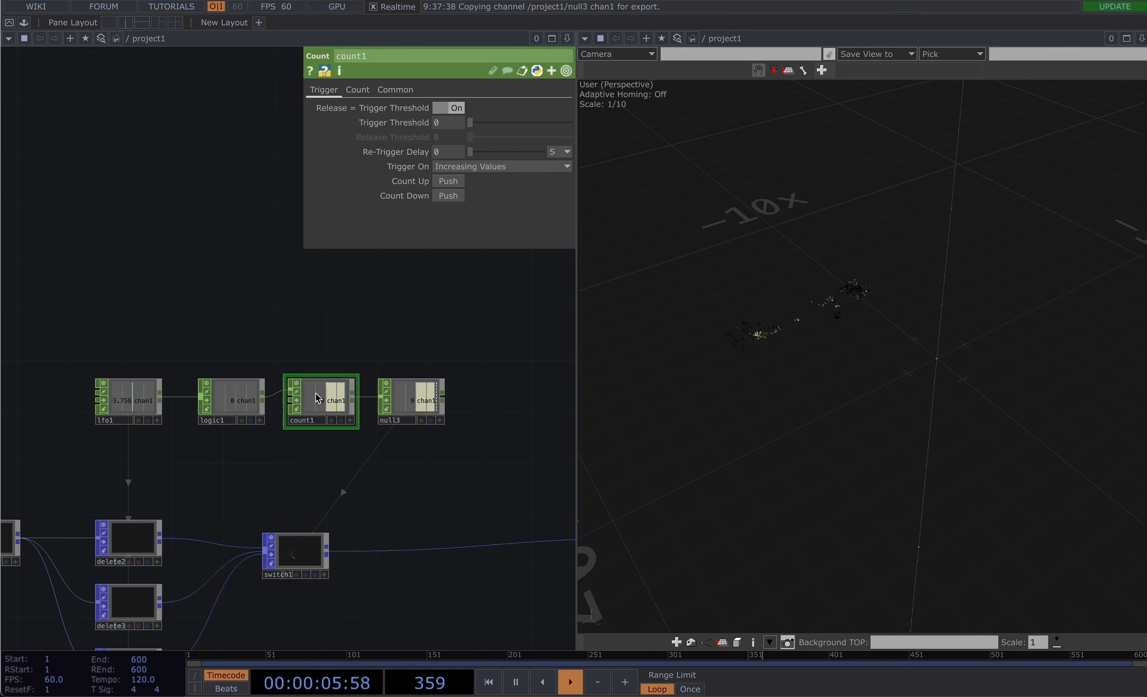
left_click(365, 91)
left_click(498, 108)
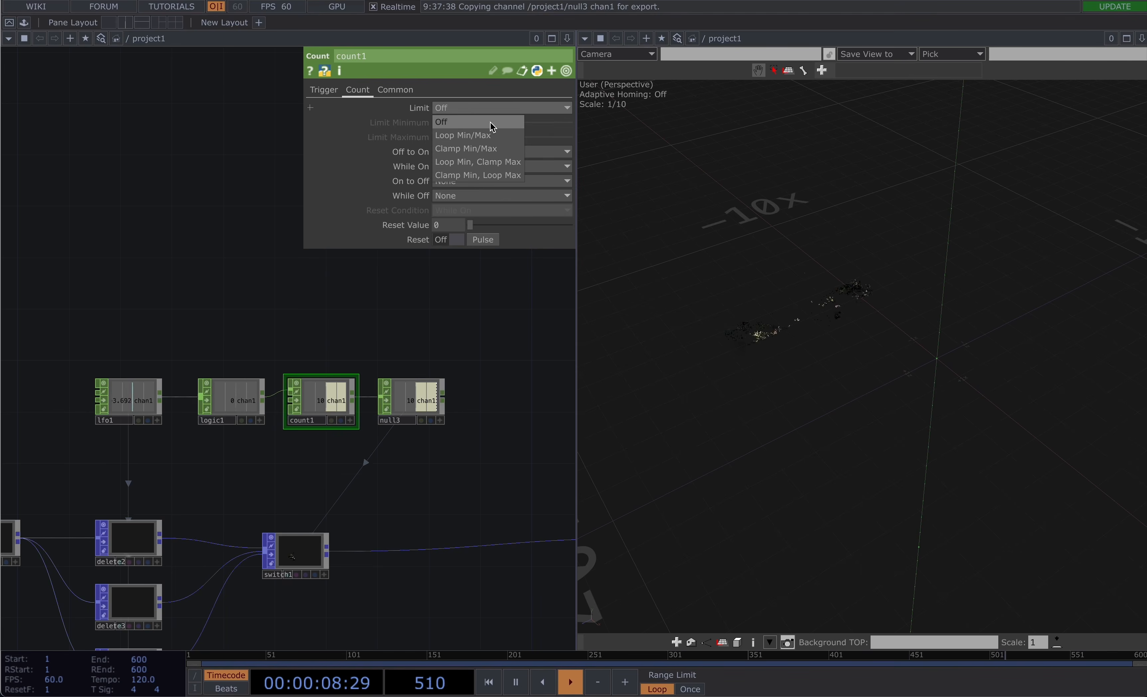
left_click(472, 137)
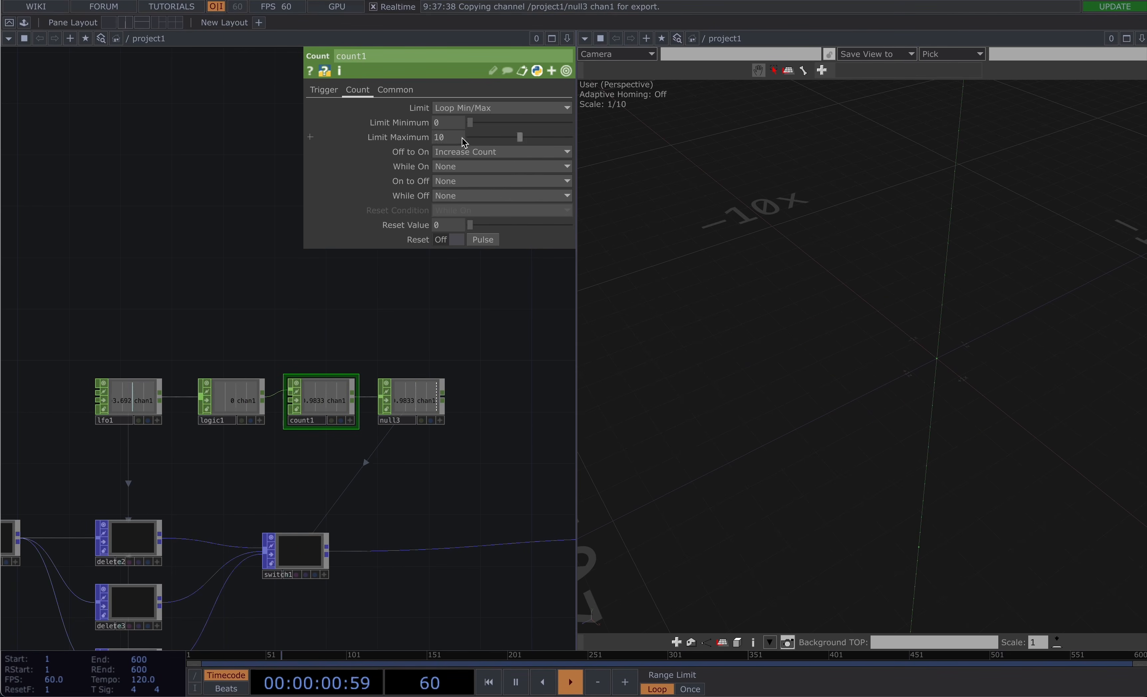
left_click_drag(218, 445, 226, 396)
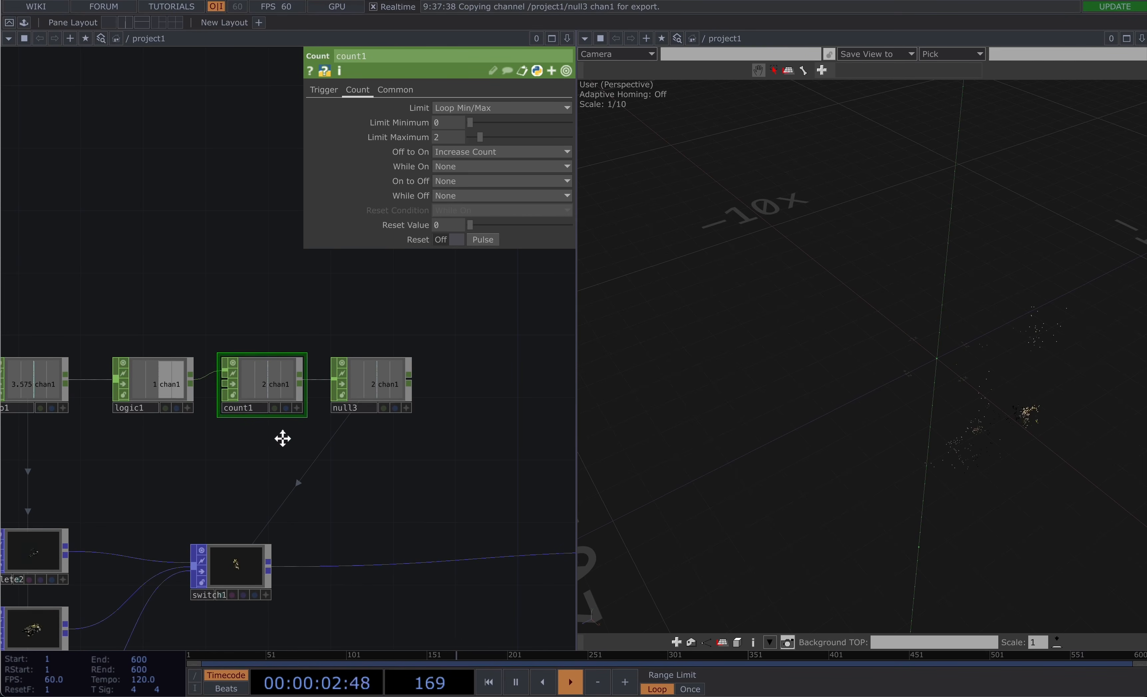
Add two more Delete POPs fed by null1 below delete4, with delete5 filtering on attribute P(0)
left_click_drag(283, 439, 384, 319)
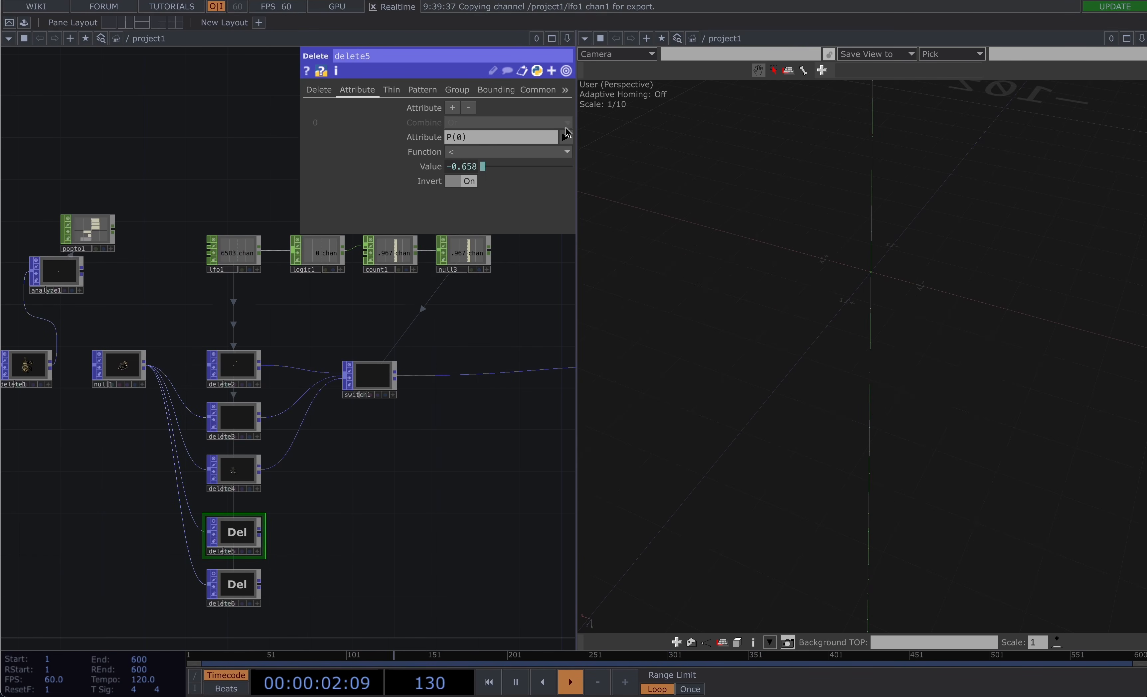
left_click(566, 136)
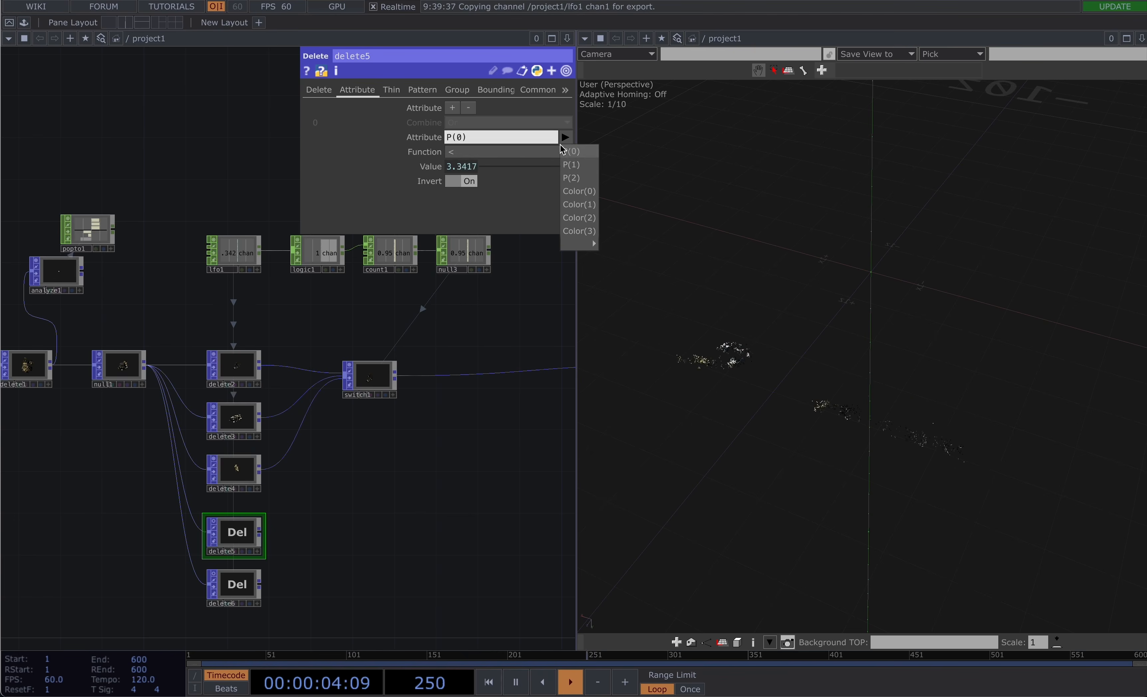
left_click(506, 190)
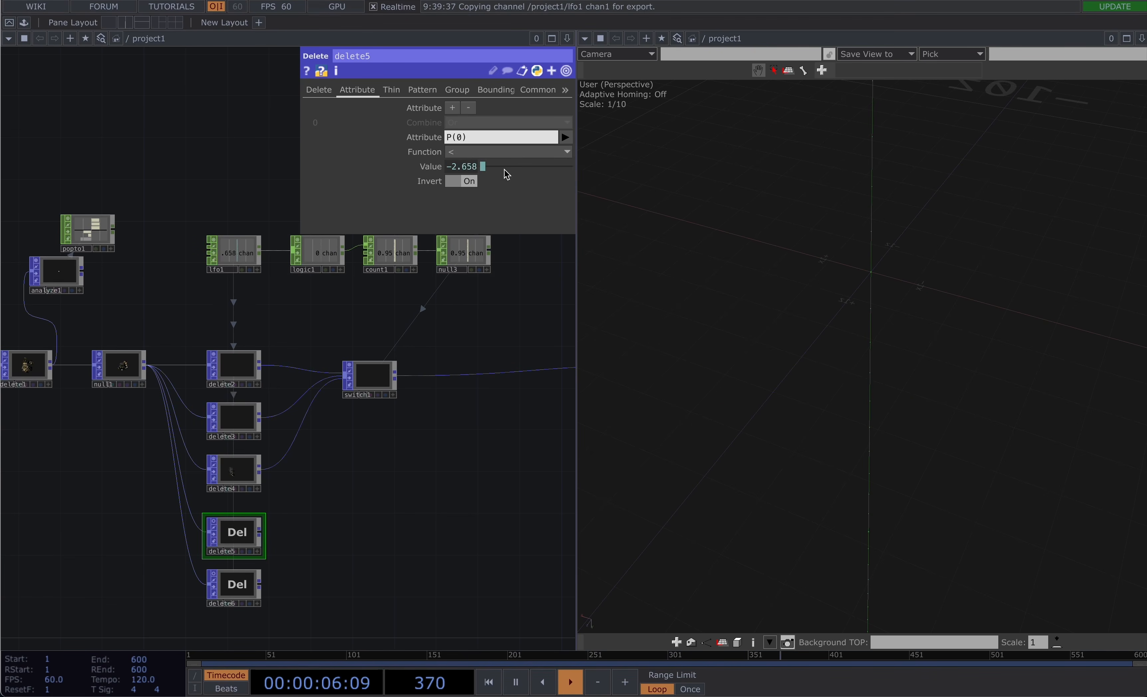
left_click(567, 137)
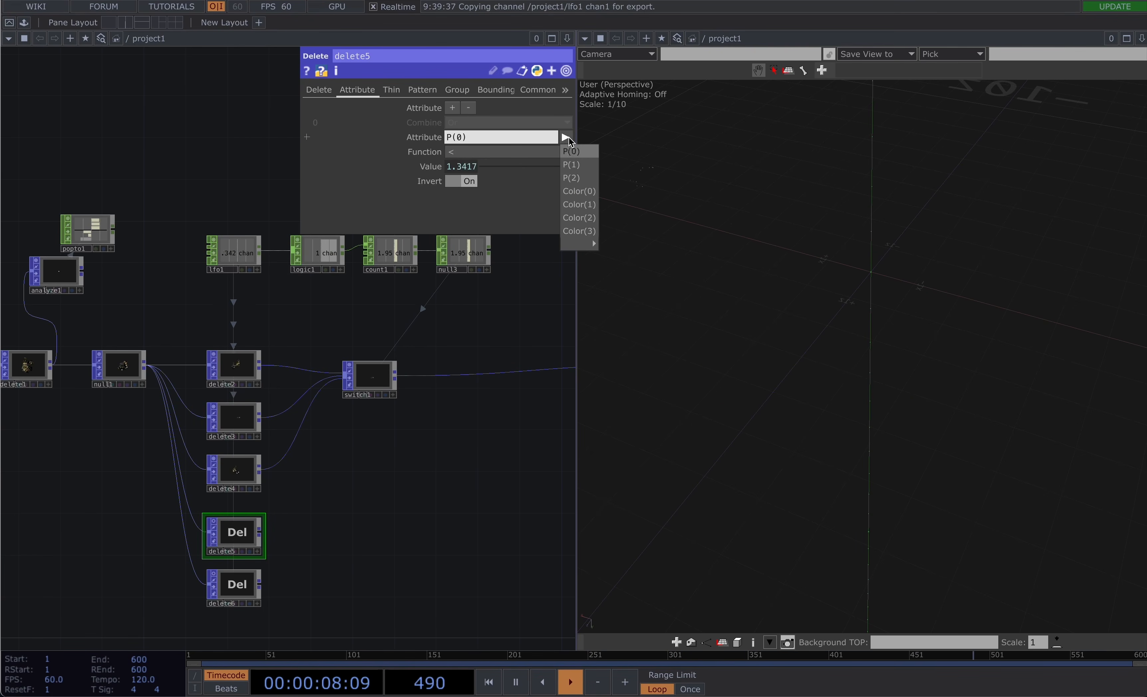
left_click(435, 438)
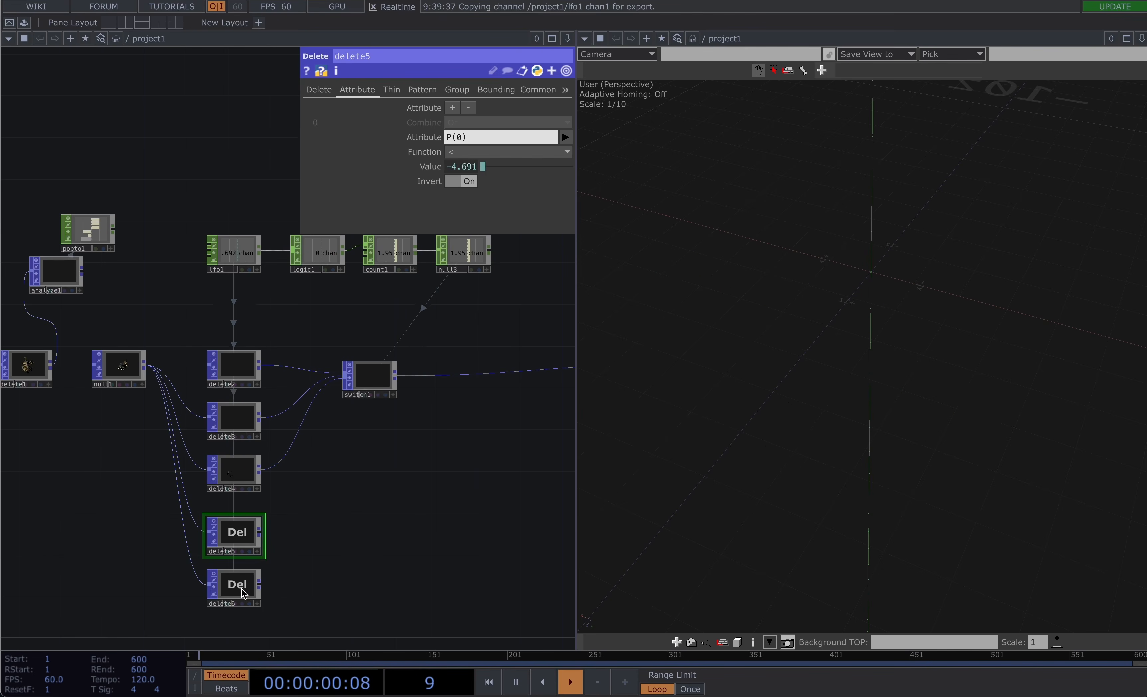
Paste another Delete POP below delete6, fed by null1, and set its filtering attribute to P(2)
left_click(243, 593)
key("ctrl+v")
left_click_drag(291, 475, 292, 348)
left_click(566, 137)
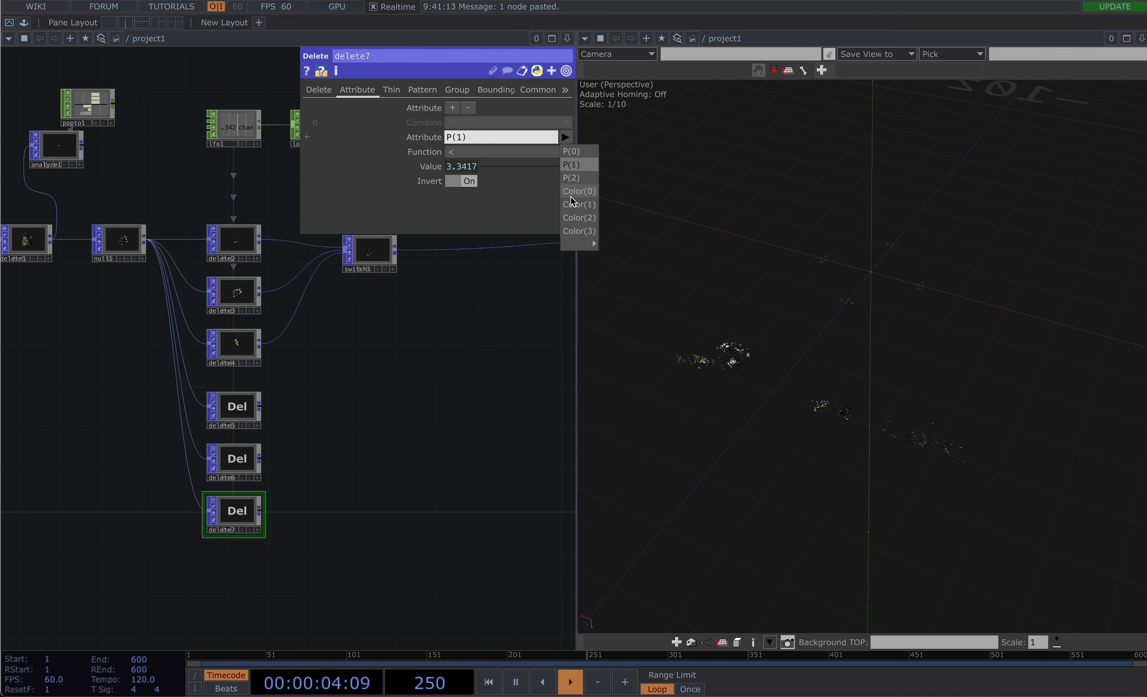
left_click(567, 184)
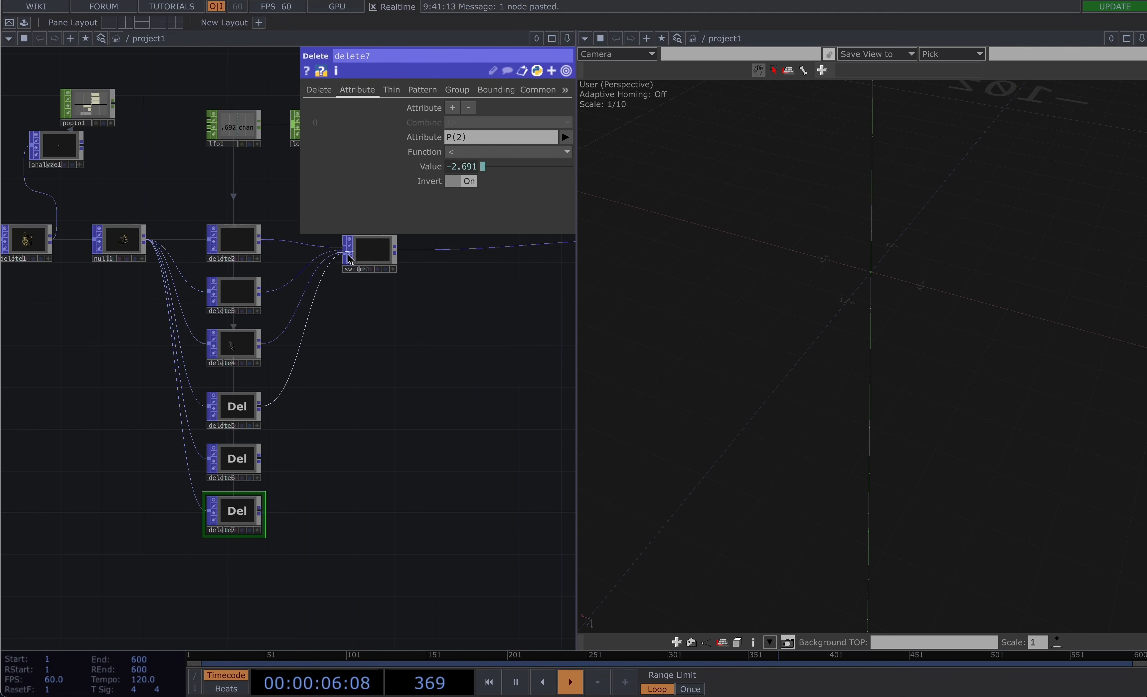
Connect delete5, delete6 and delete7 as additional inputs of switch1
left_click_drag(262, 464, 353, 272)
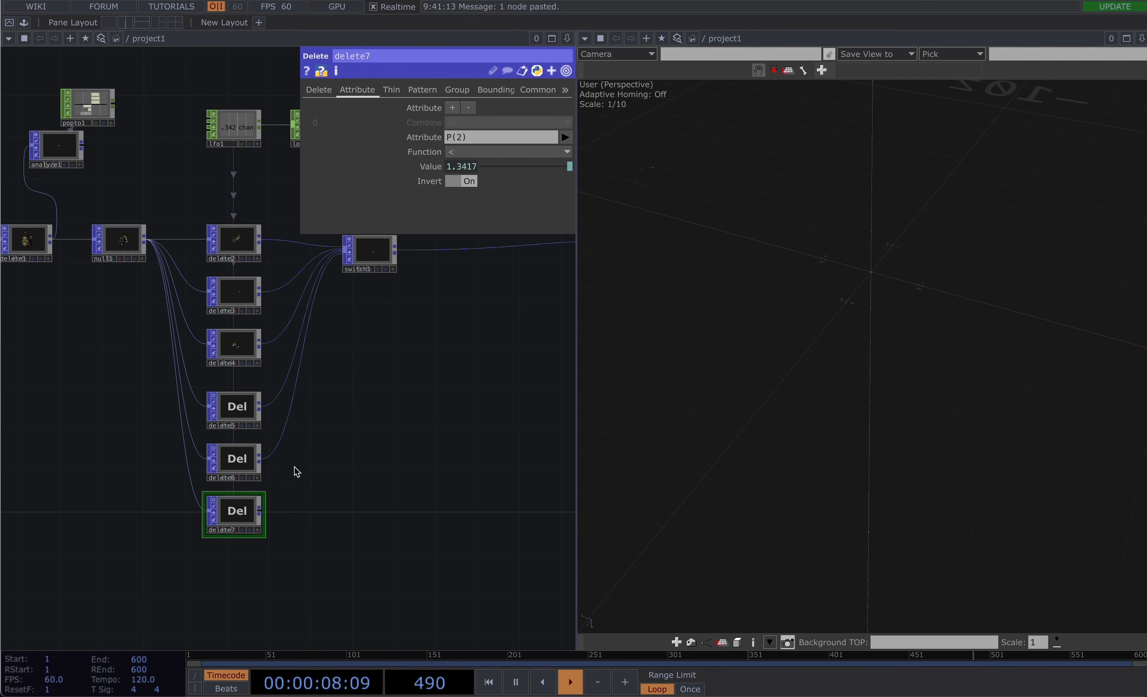
left_click_drag(262, 512, 347, 254)
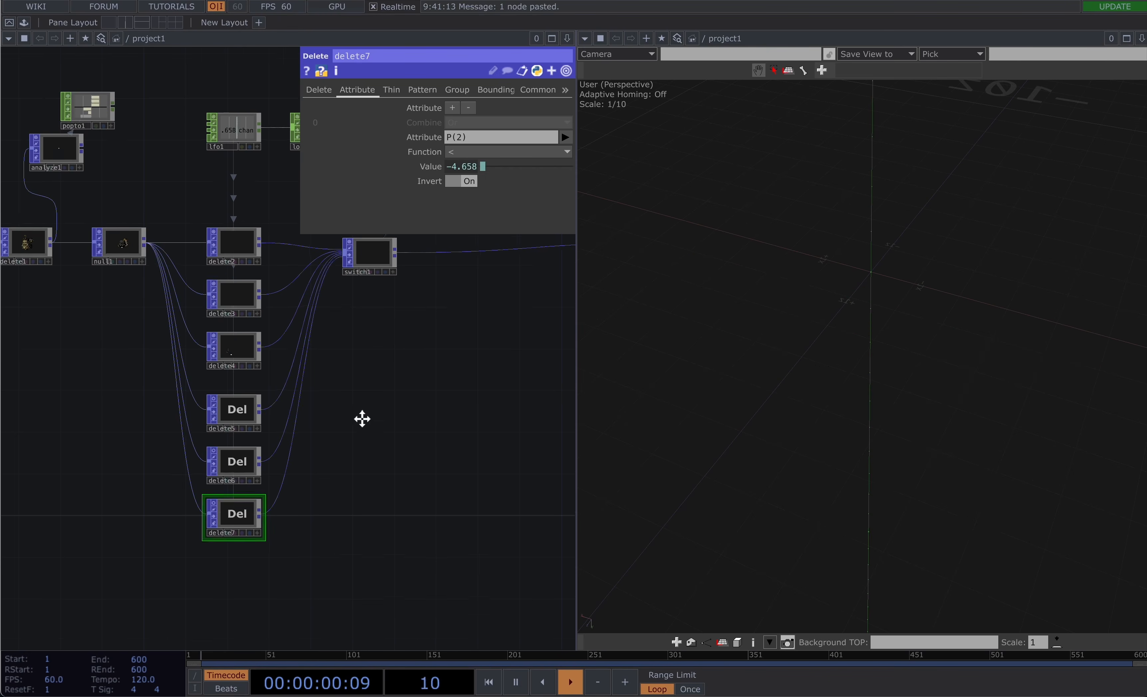
left_click_drag(366, 405, 366, 450)
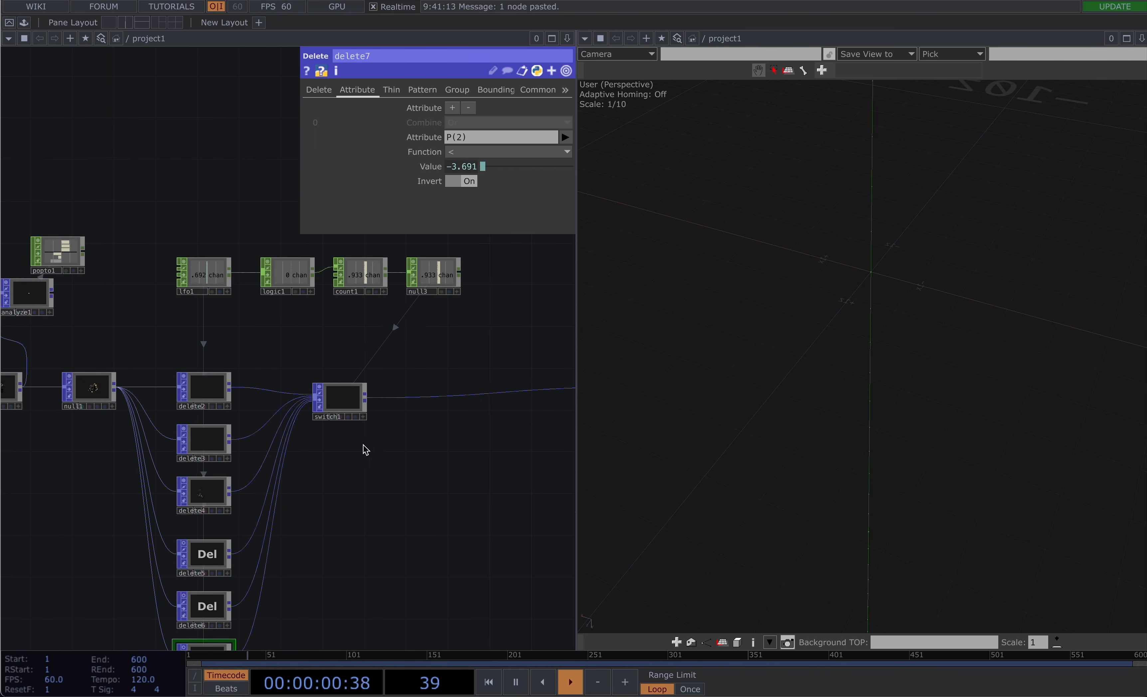
Set count1's Limit Maximum to the expression len(op('switch1').inputs)
left_click(367, 281)
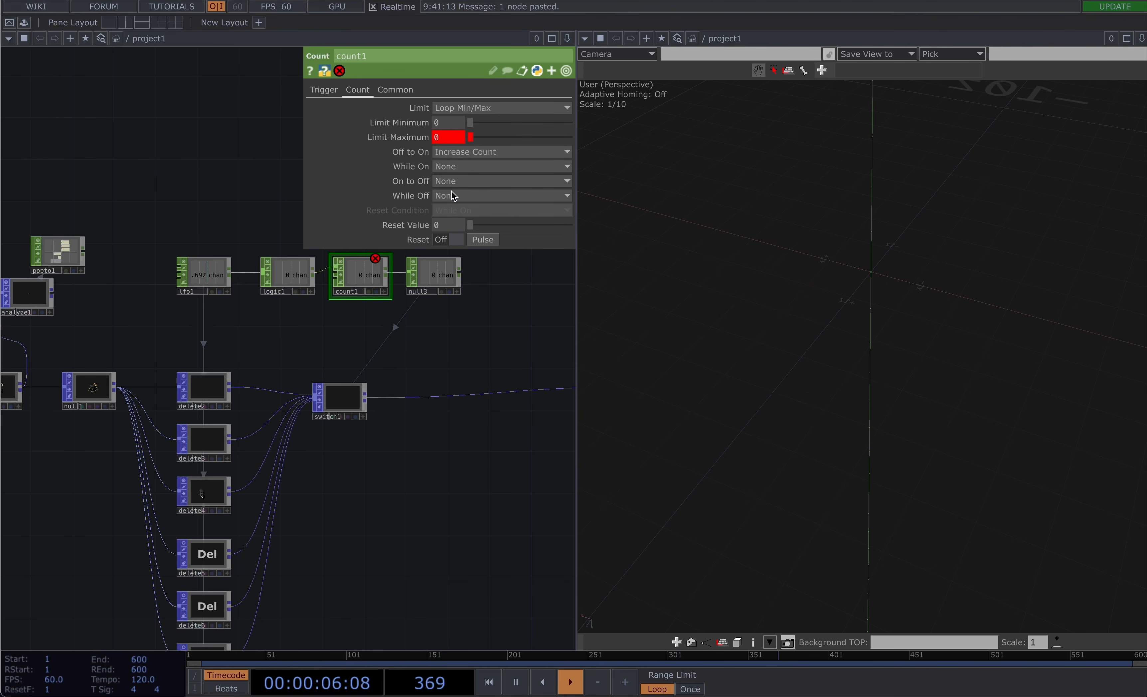
left_click(438, 139)
left_click_drag(524, 154, 235, 147)
type("len(")
left_click(543, 152)
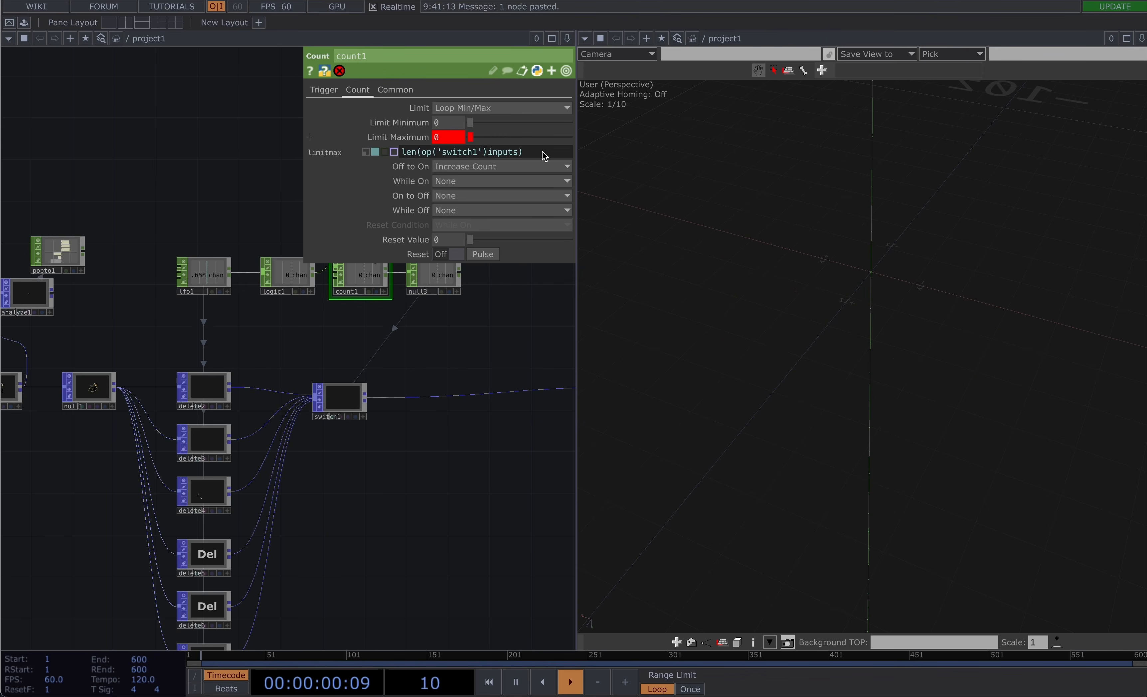
key("Return")
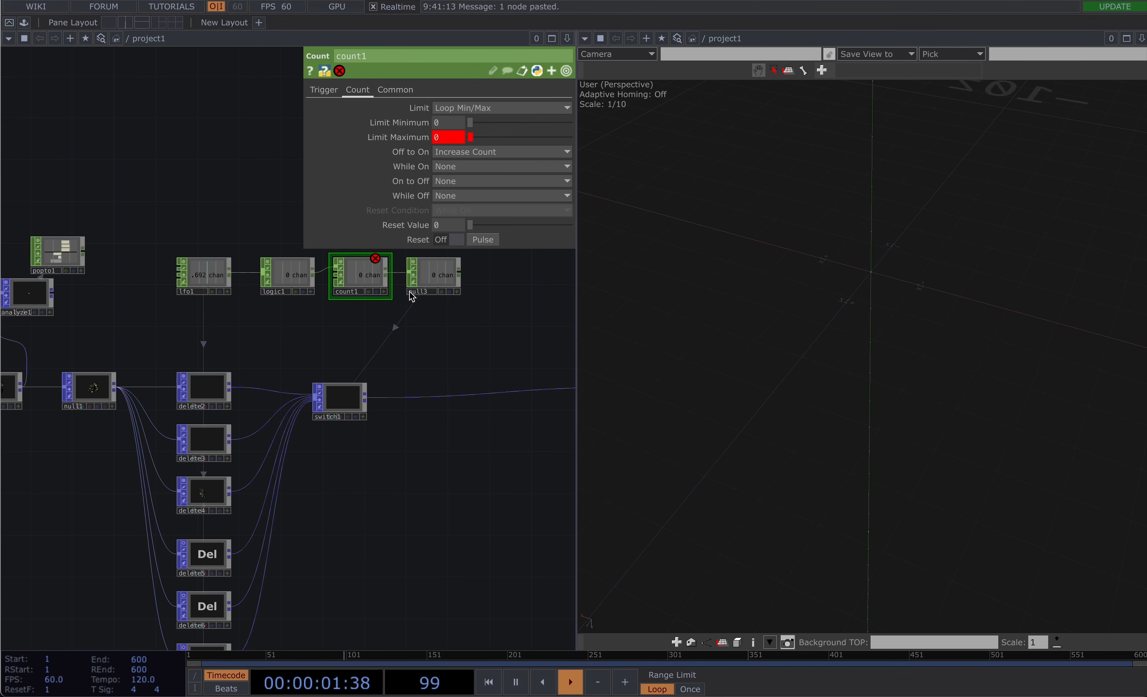
left_click(451, 142)
left_click(488, 155)
type(".inputs)")
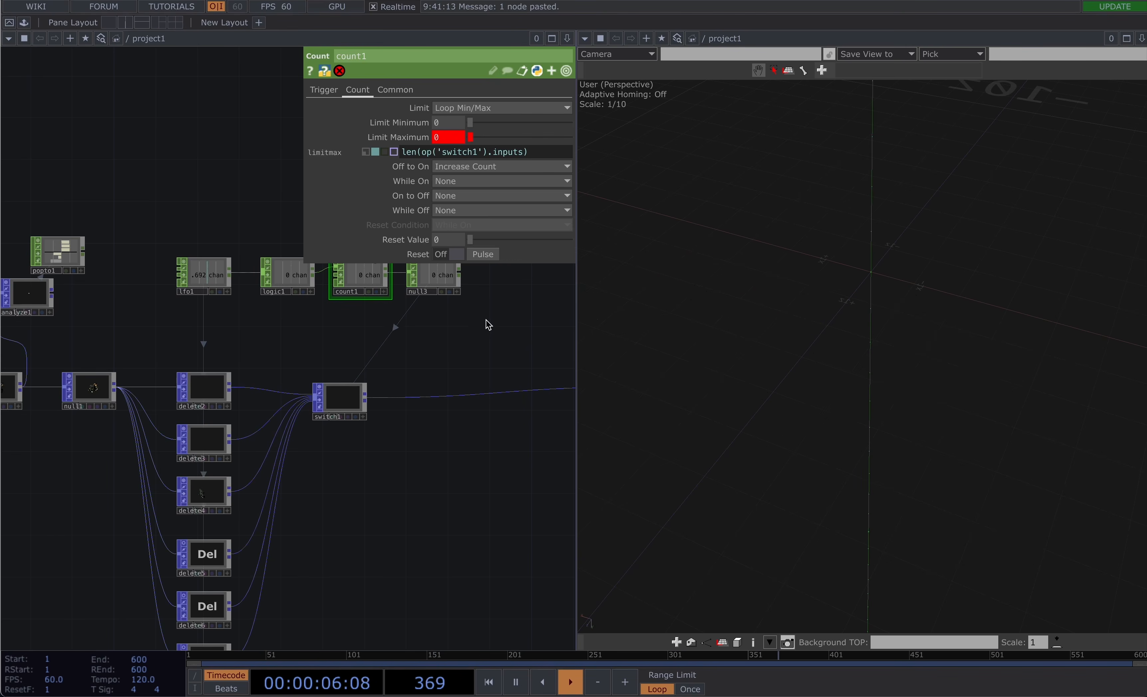
key("Return")
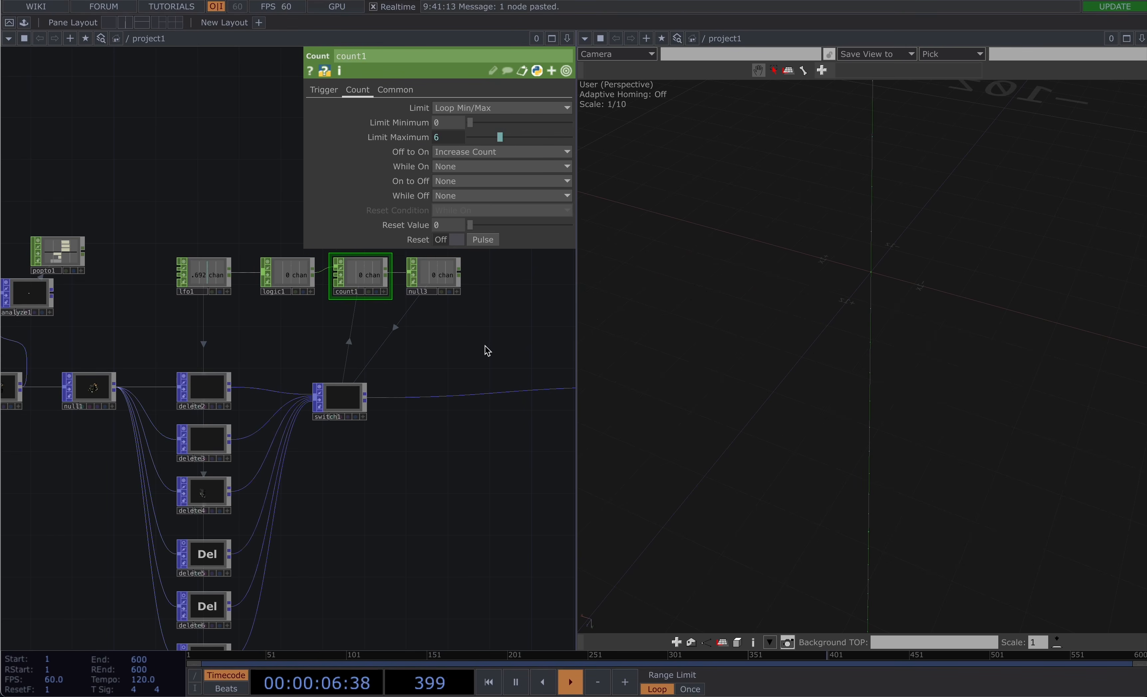
Remove delete7 and disconnect delete5 and delete6 from switch1
left_click(445, 138)
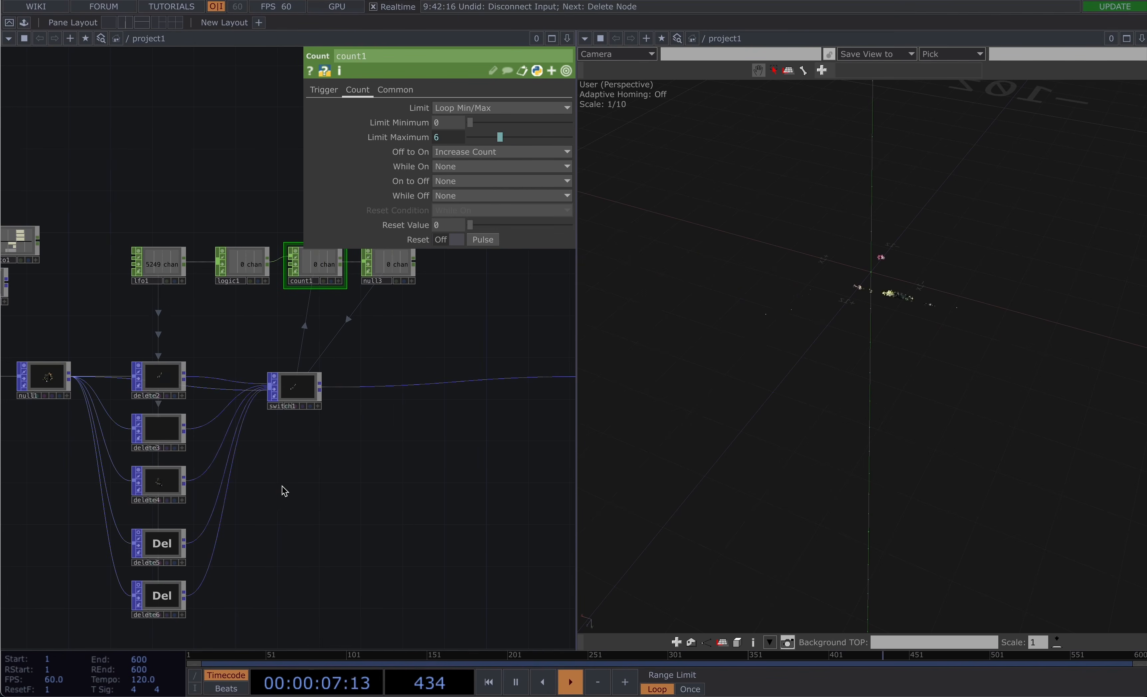
right_click(214, 512)
left_click(227, 543)
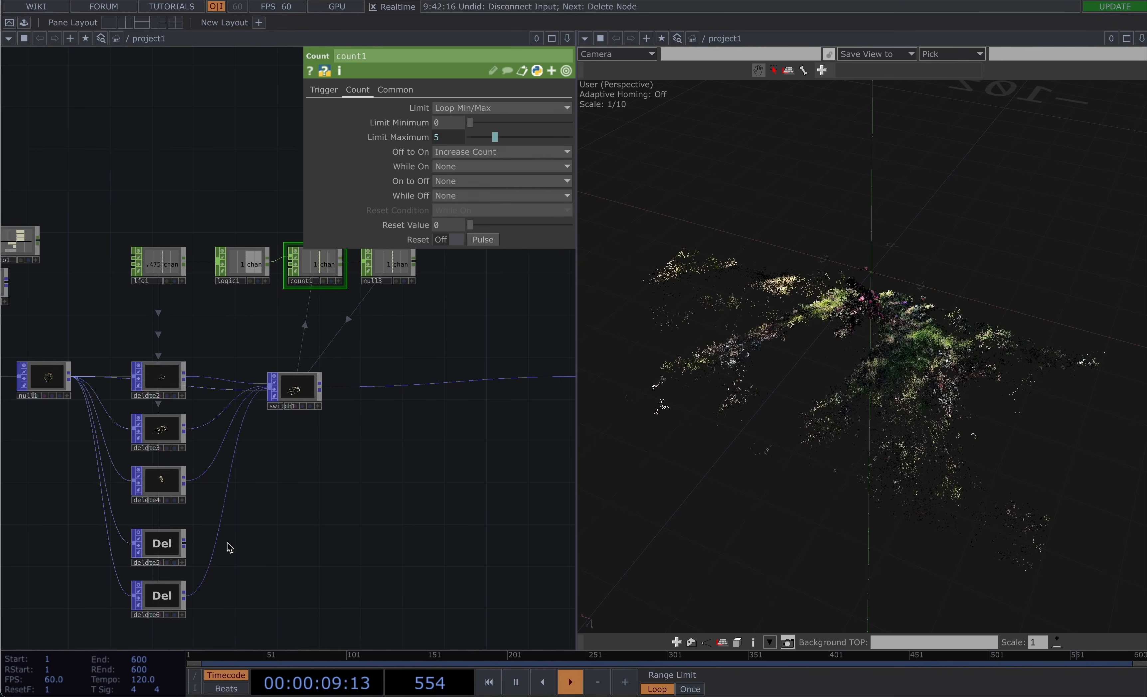
right_click(221, 531)
left_click(233, 567)
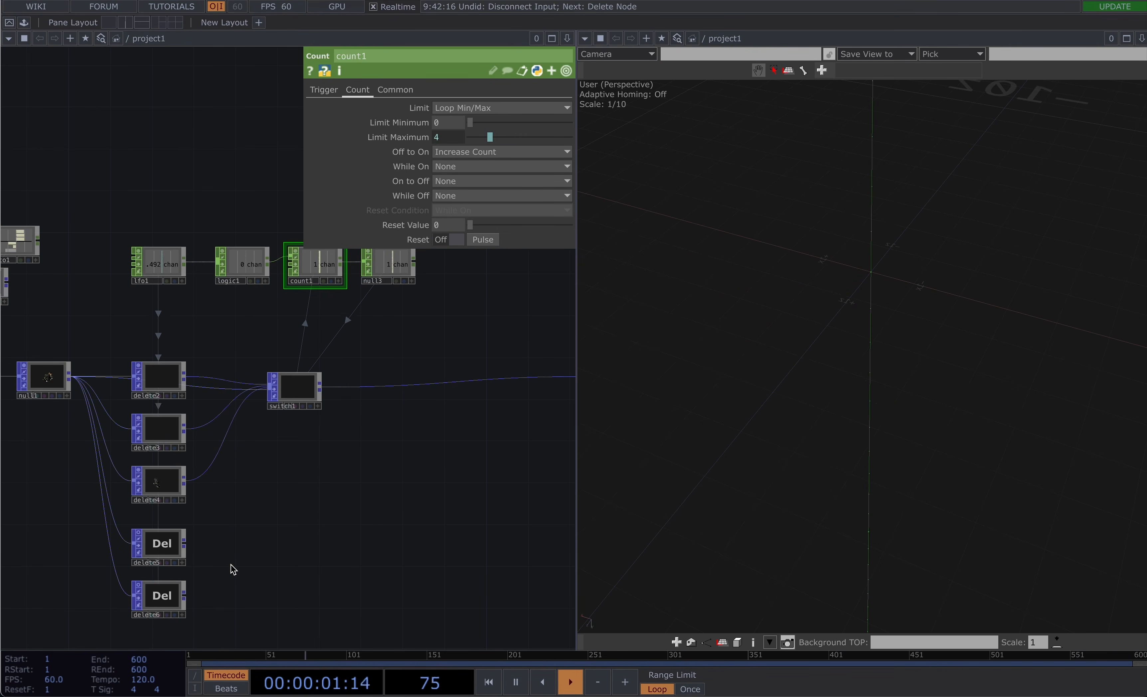
Delete the extra Delete POPs delete5 and delete6 from the network
key("ctrl+z")
key("ctrl+z")
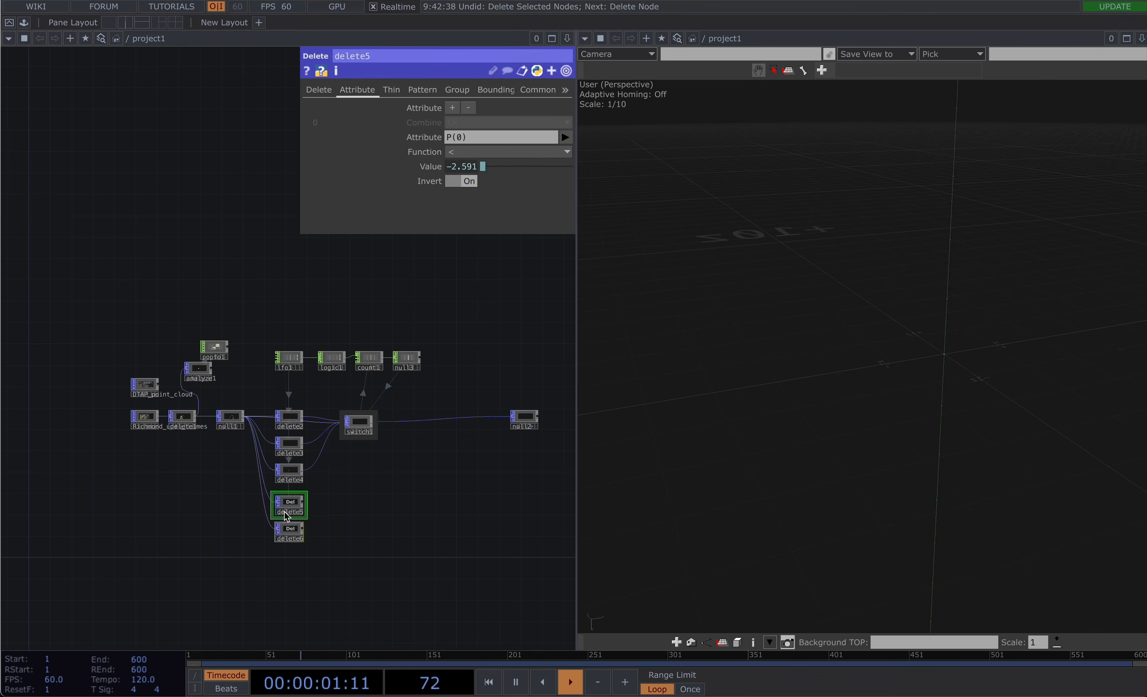
key("Delete")
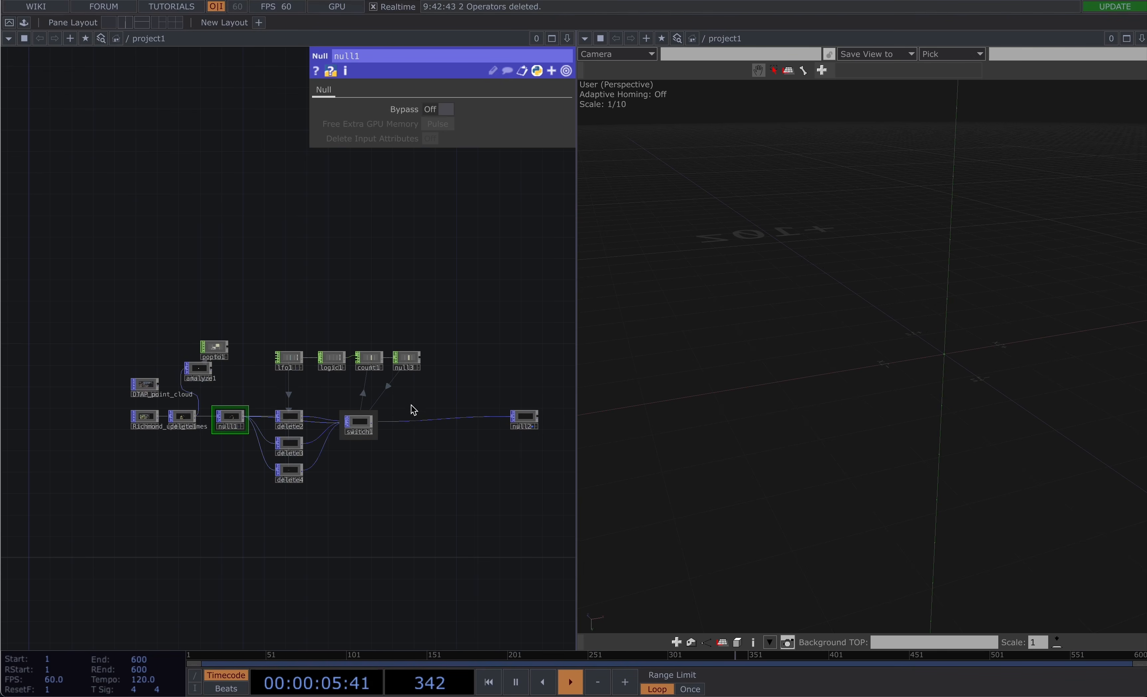
scroll(412, 409, "up", 3)
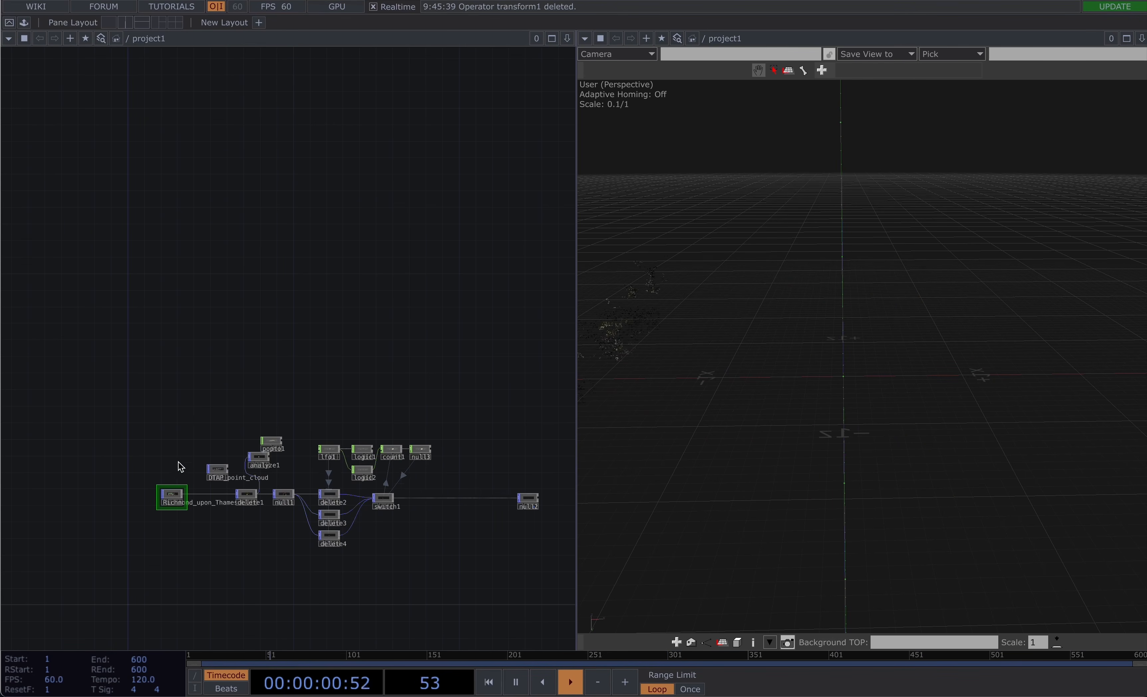
Insert a Transform POP between the Richmond_upon_Thames point cloud and delete1
right_click(170, 475)
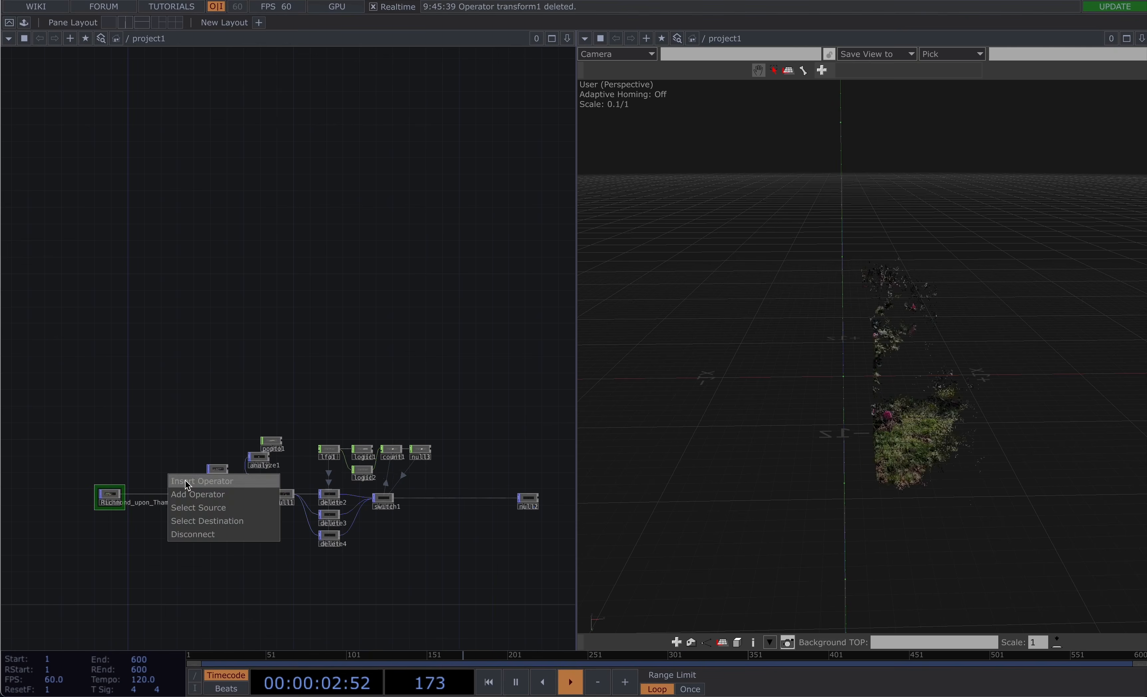
left_click(186, 484)
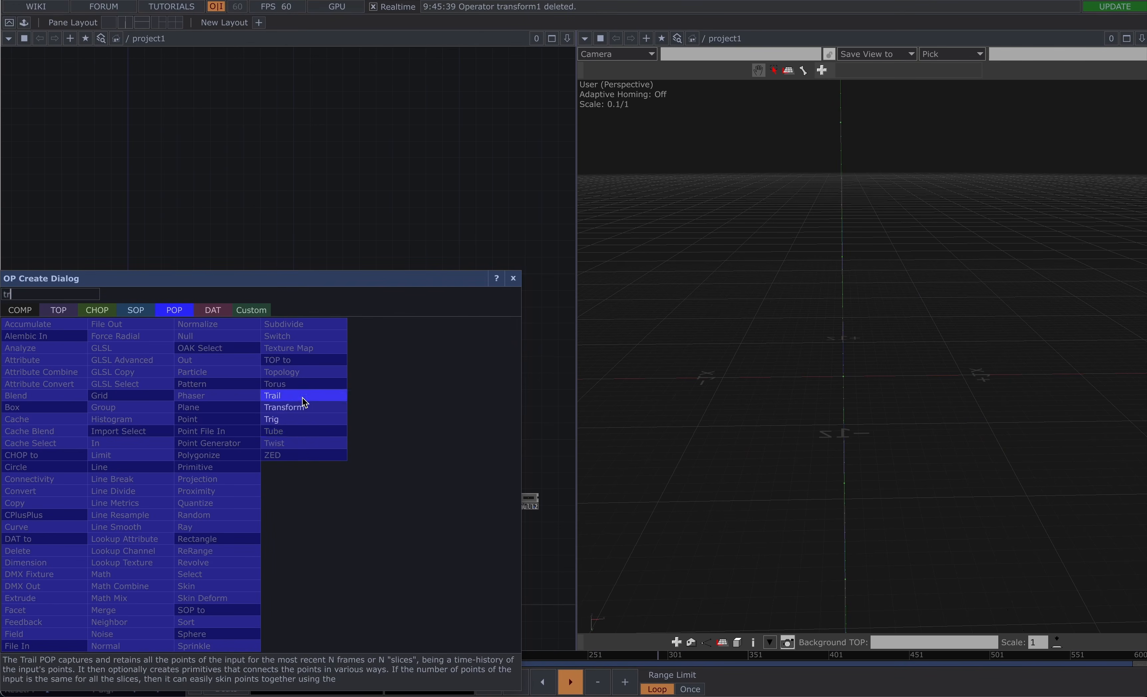
left_click(291, 408)
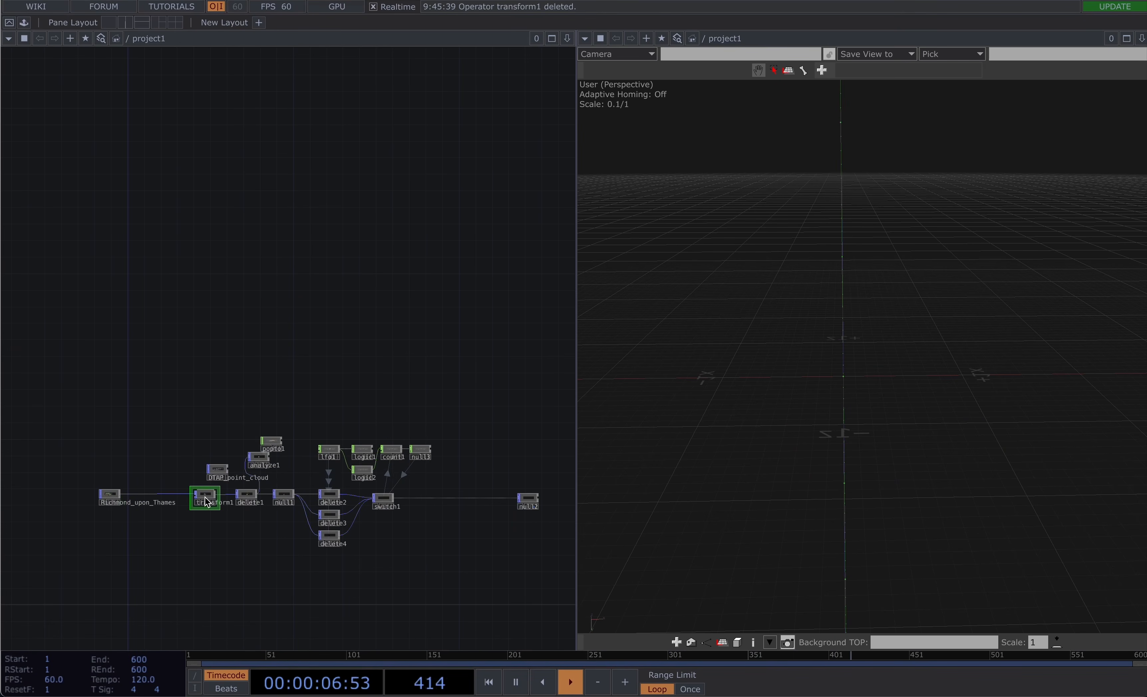
Set transform1's Uniform Scale to about 6.07 to enlarge the point cloud, checking the slices in the viewer
key("p")
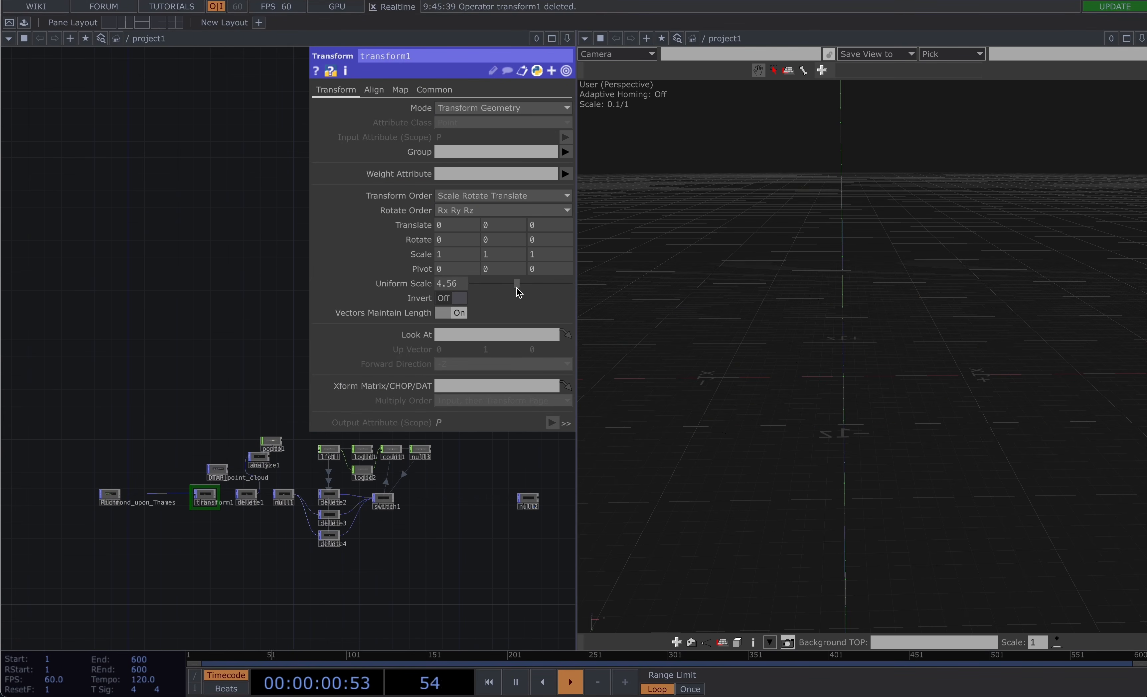
left_click_drag(504, 288, 507, 287)
left_click_drag(844, 345, 813, 344)
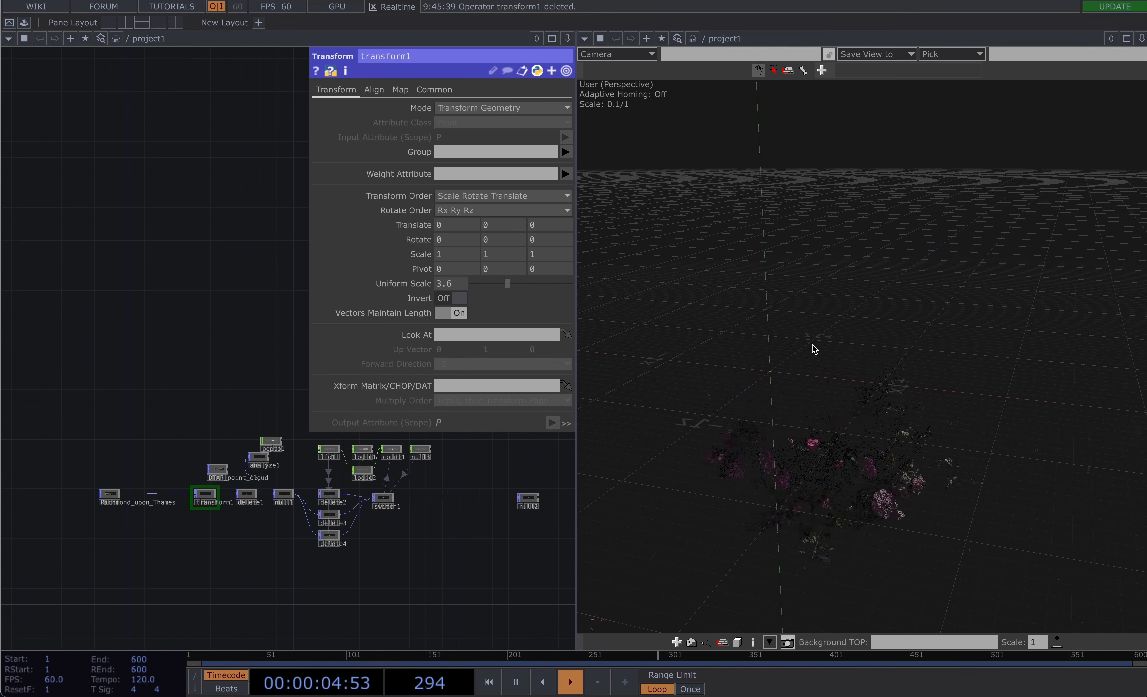
key("h")
left_click_drag(516, 282, 533, 284)
left_click_drag(956, 342, 886, 425)
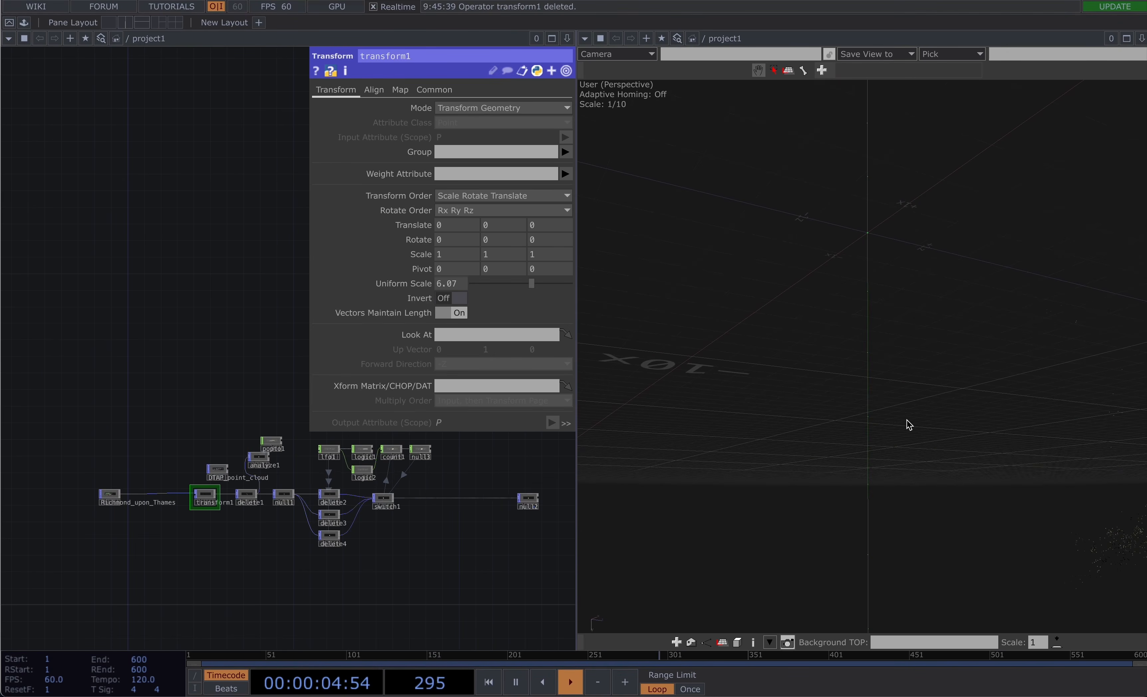
left_click_drag(907, 425, 786, 431)
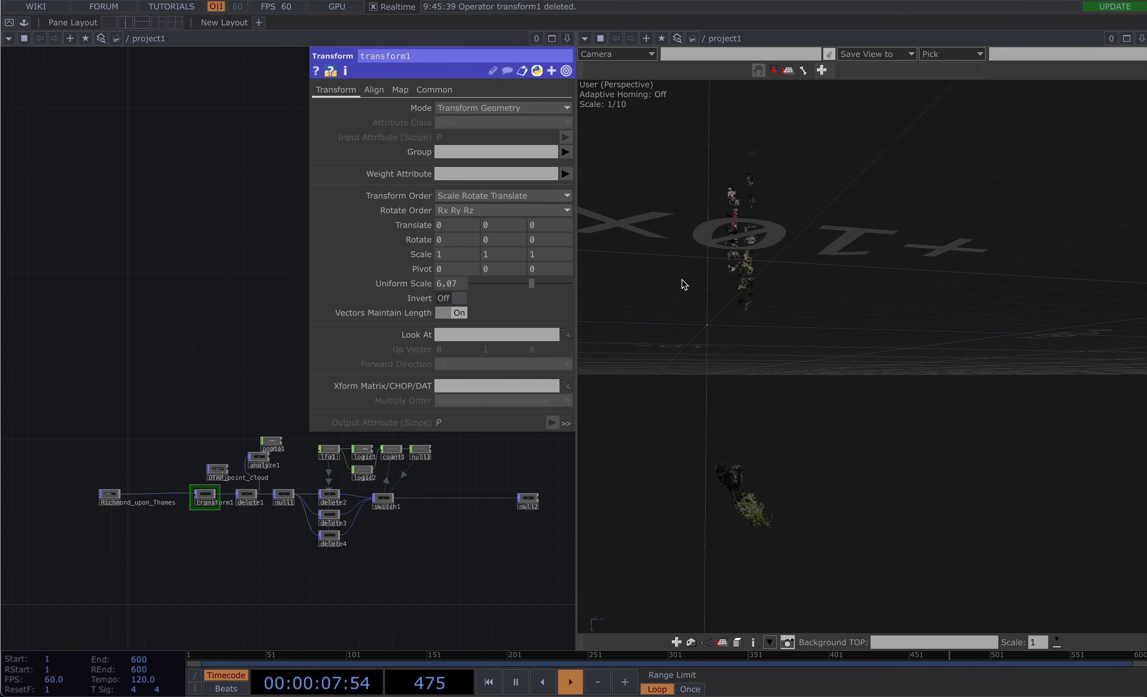
Add a Box POP in the empty space above switch1
left_click_drag(383, 537, 222, 551)
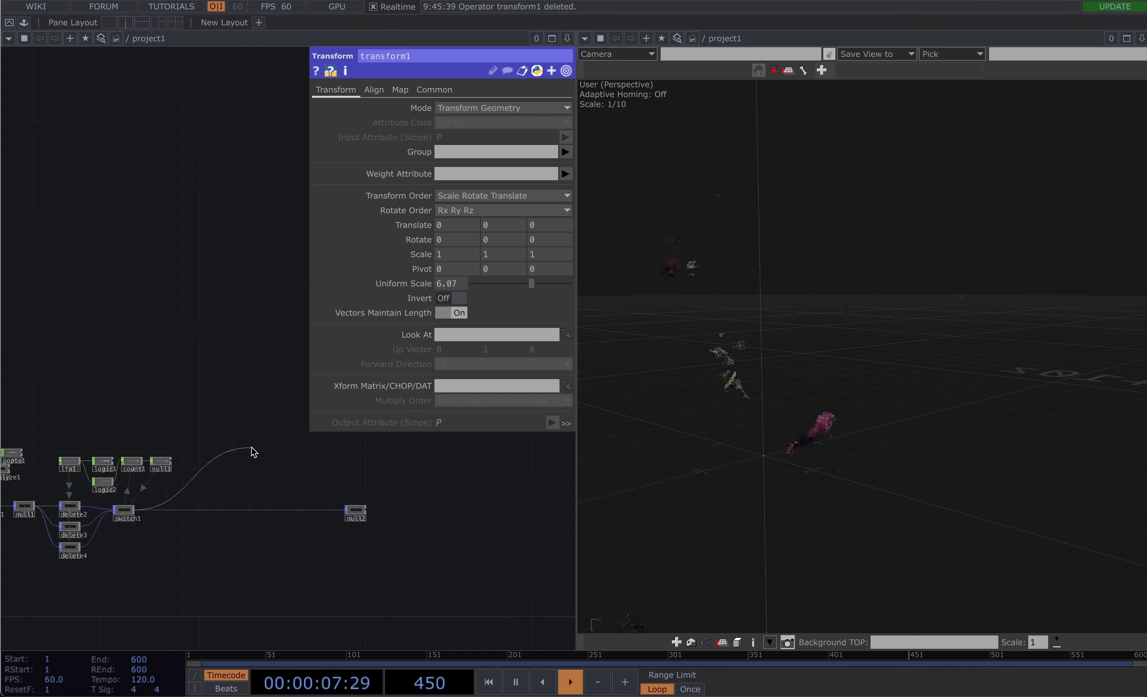
key("Tab")
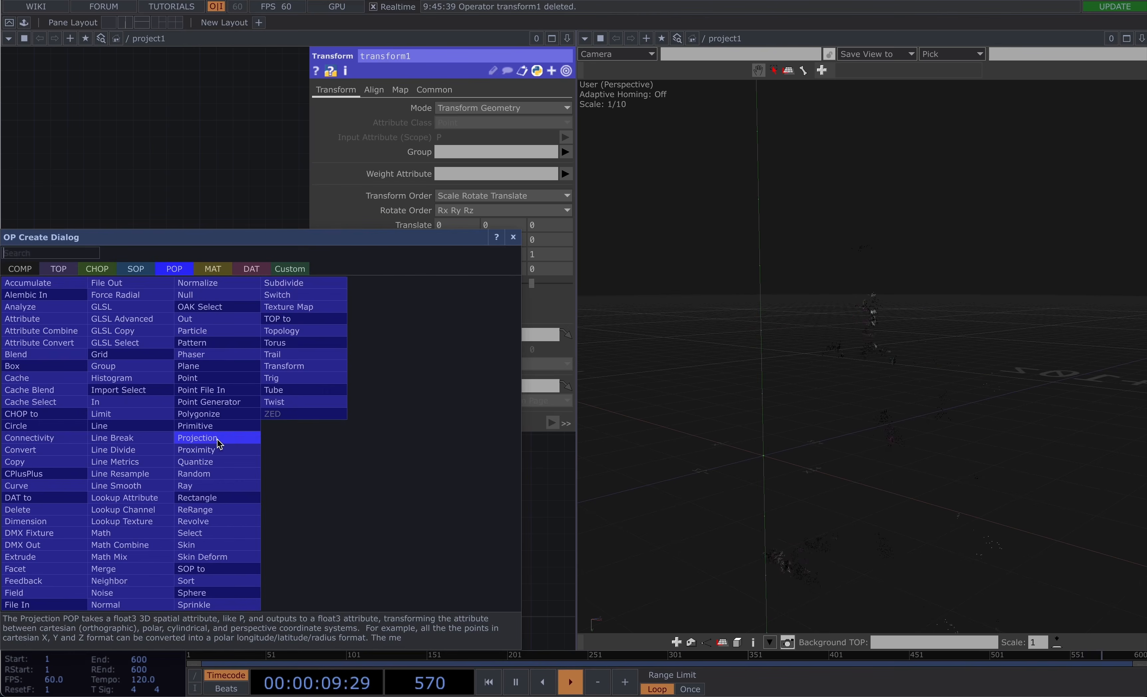
type("b")
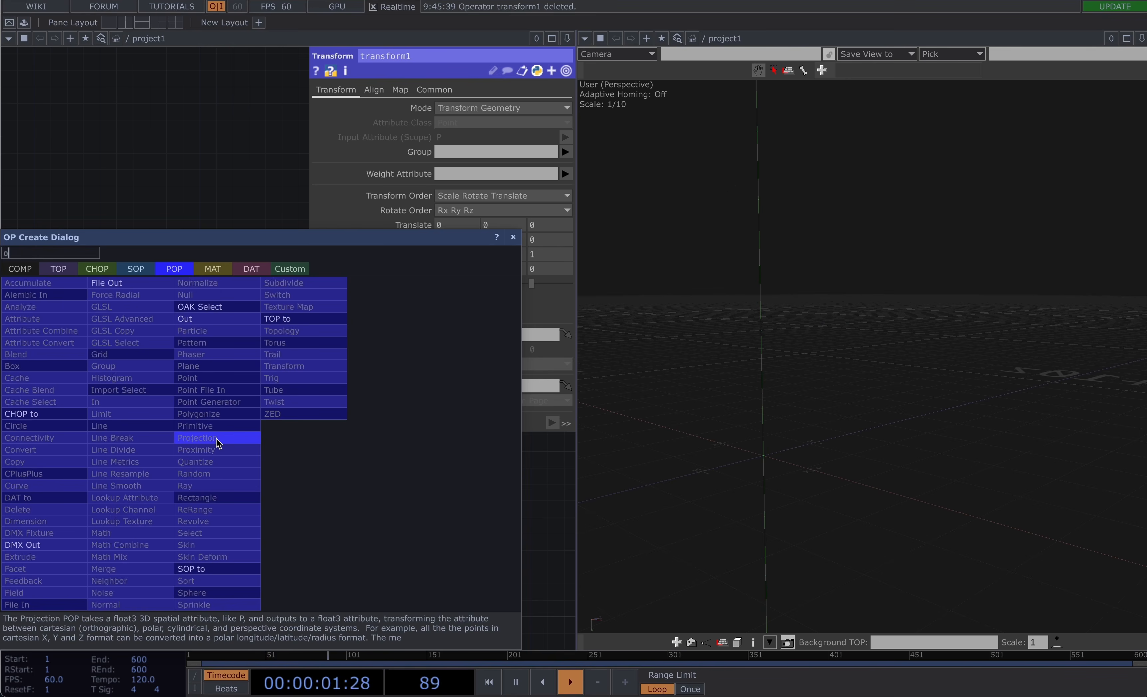
type("o")
key("Return")
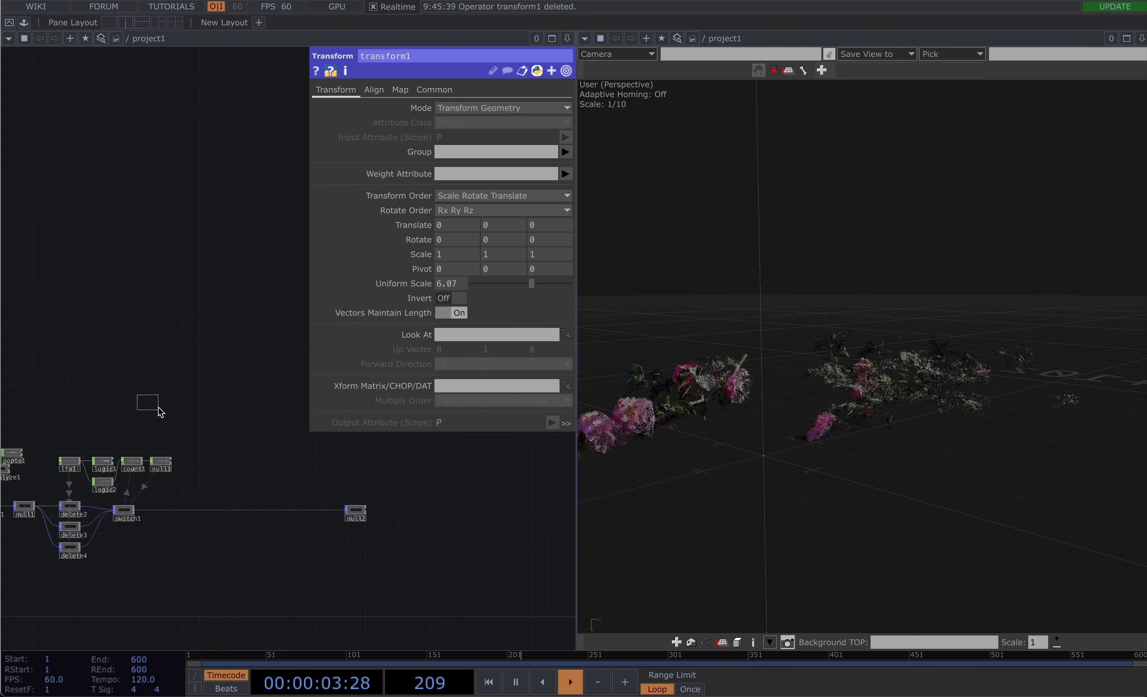
left_click(194, 430)
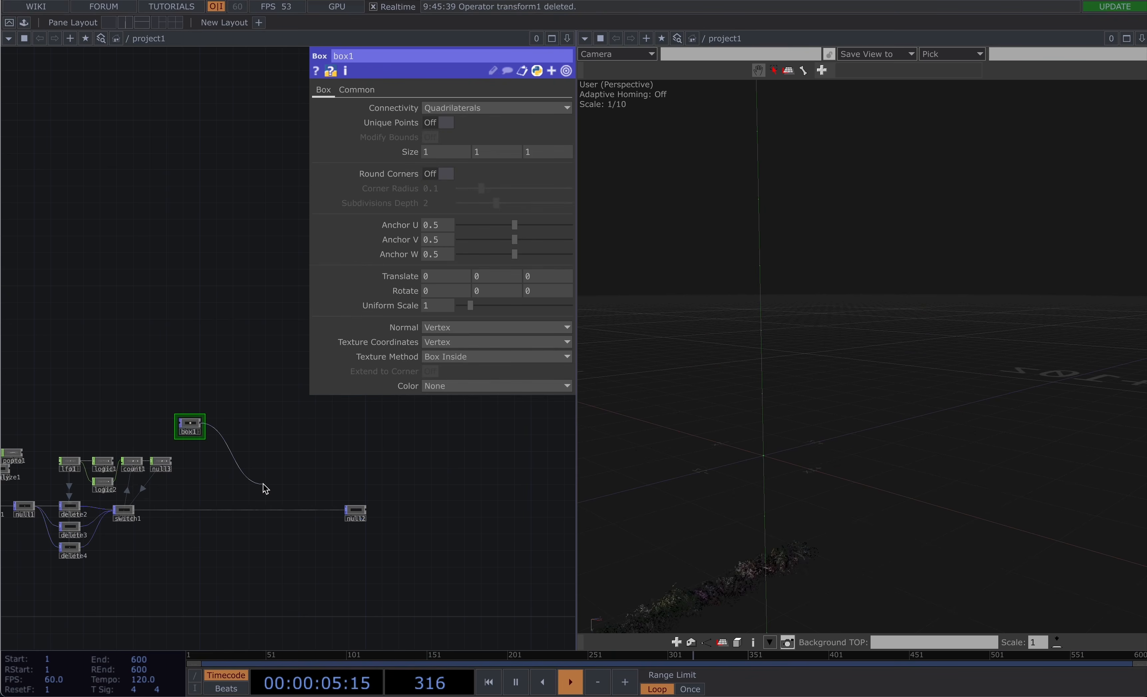
Add a Copy POP fed by box1
key("Tab")
type("co")
left_click(43, 504)
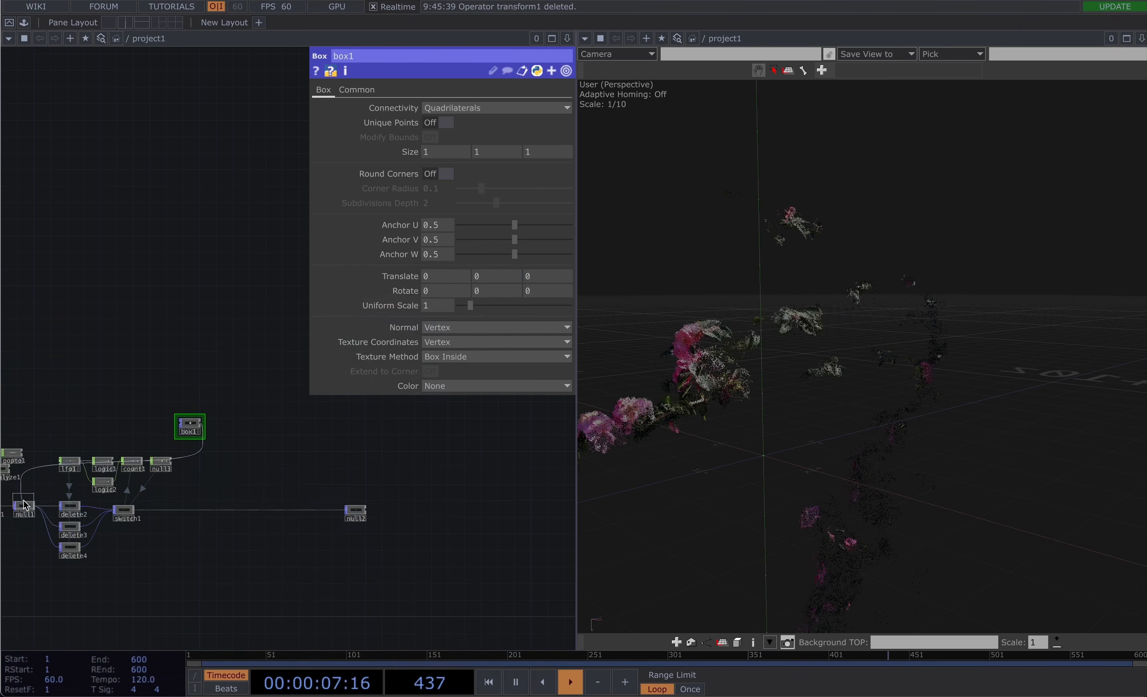
left_click(243, 478)
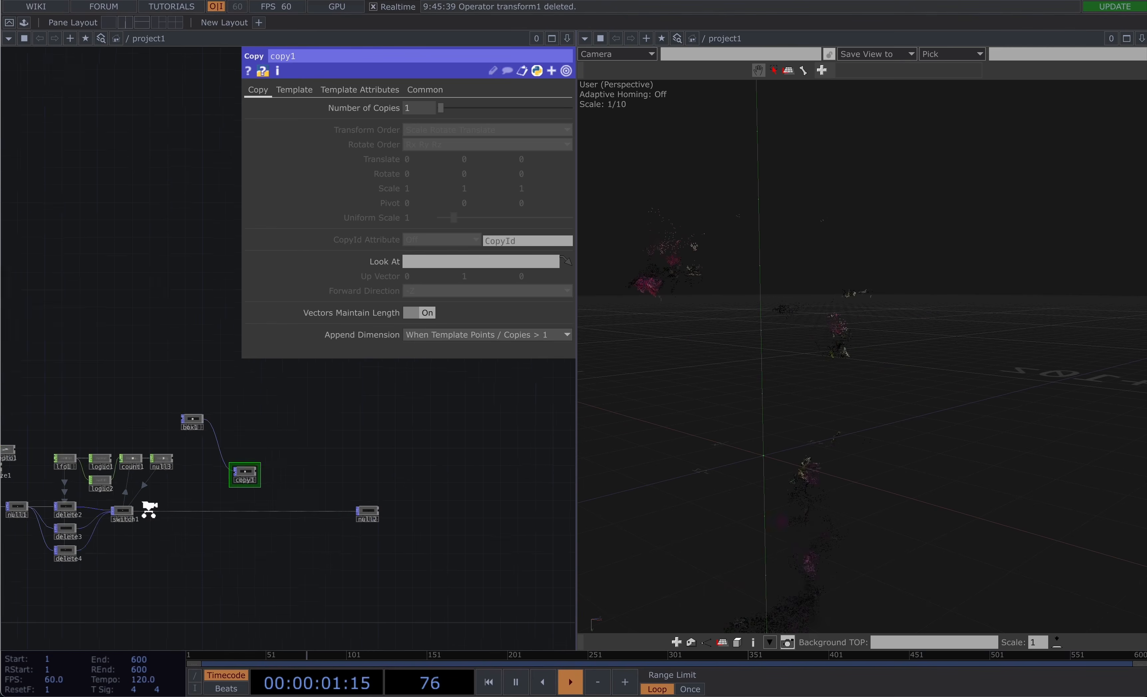
Insert a Math Mix POP between switch1 and null2
right_click(149, 510)
left_click(162, 502)
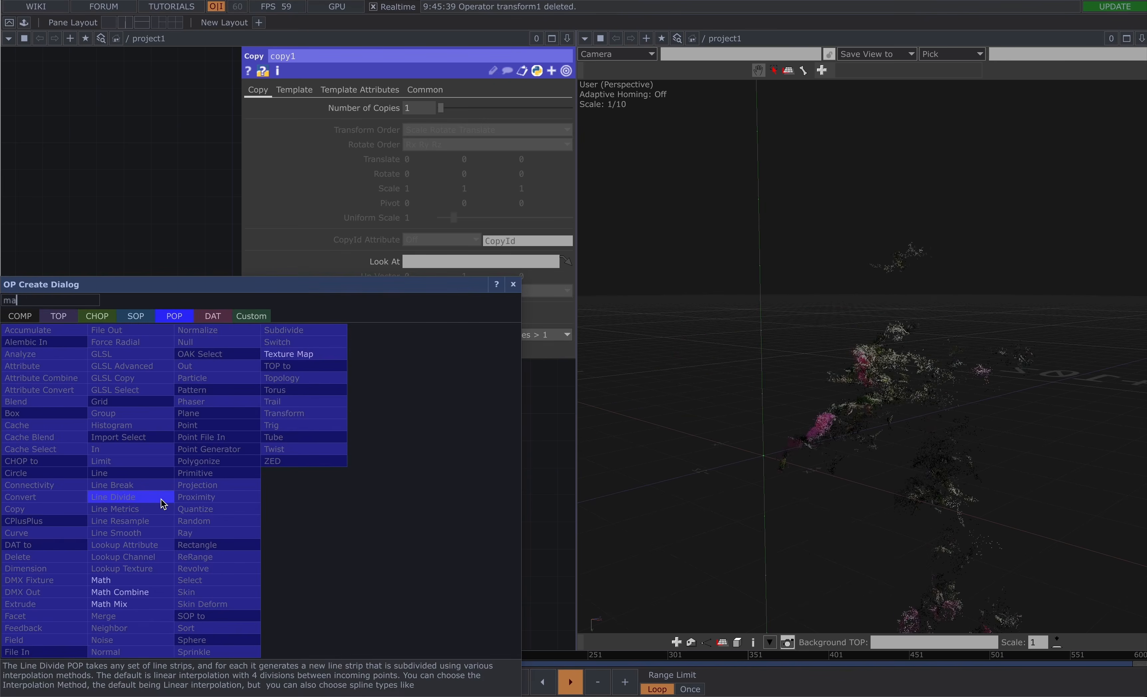
left_click(107, 606)
left_click(185, 506)
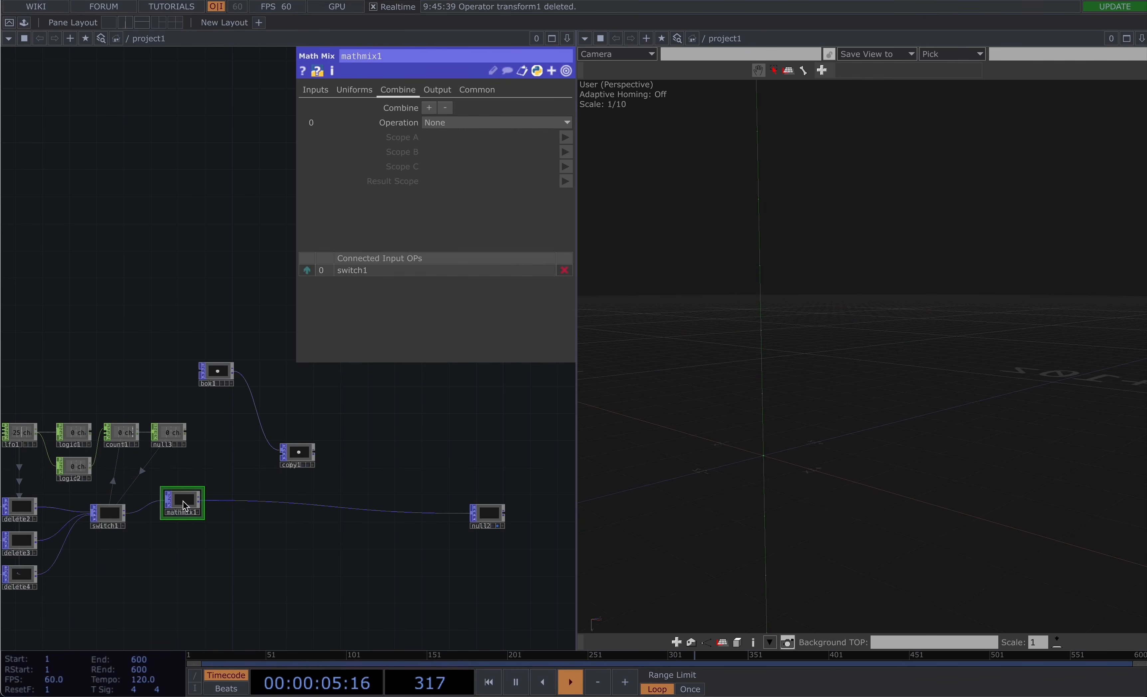
In mathmix1, set the combine Operation to A with Scope A Color.r and Result Scope bscale
left_click(521, 123)
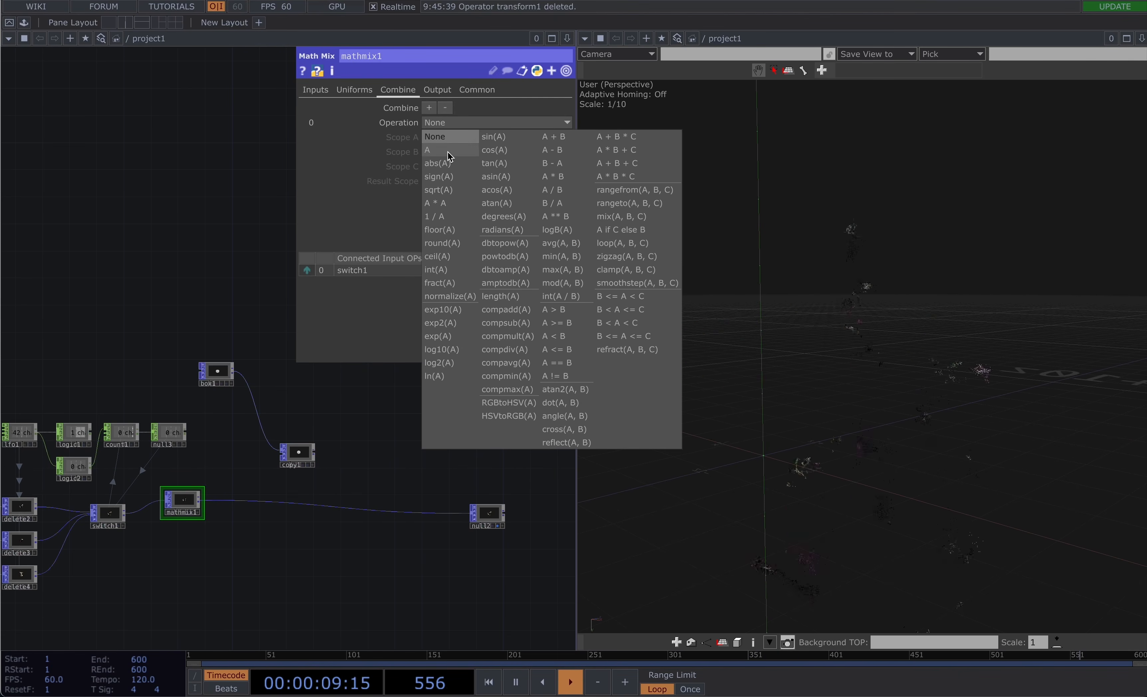
left_click(437, 150)
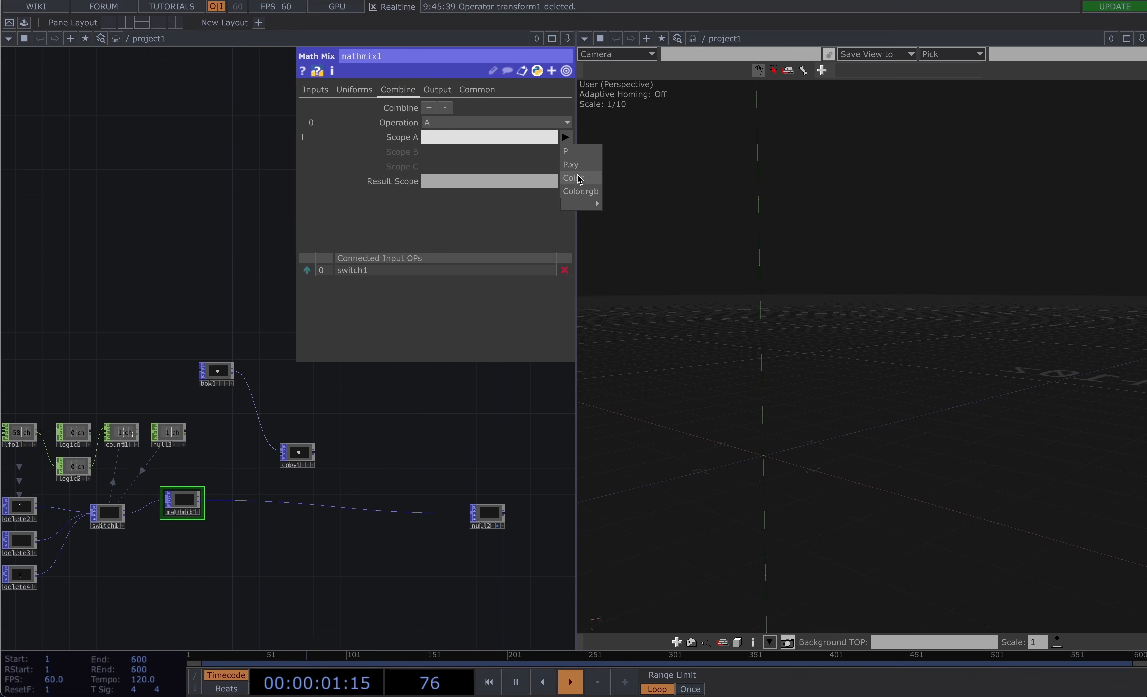
left_click(577, 177)
type(".r")
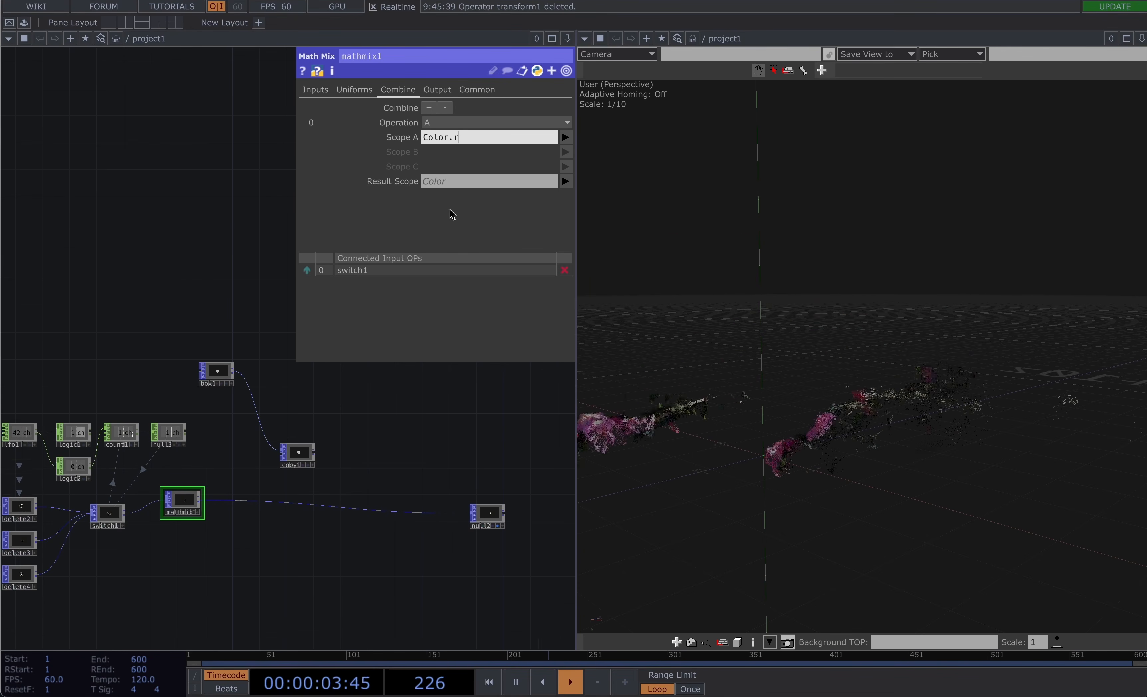
left_click(454, 186)
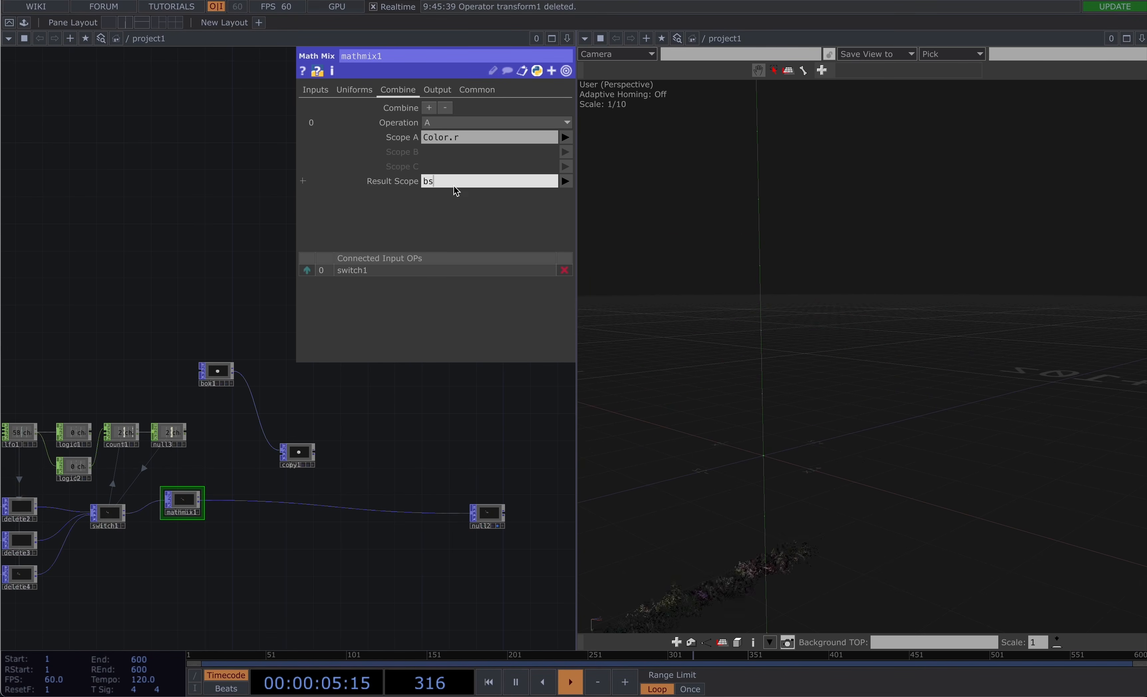
type("bs")
key("Return")
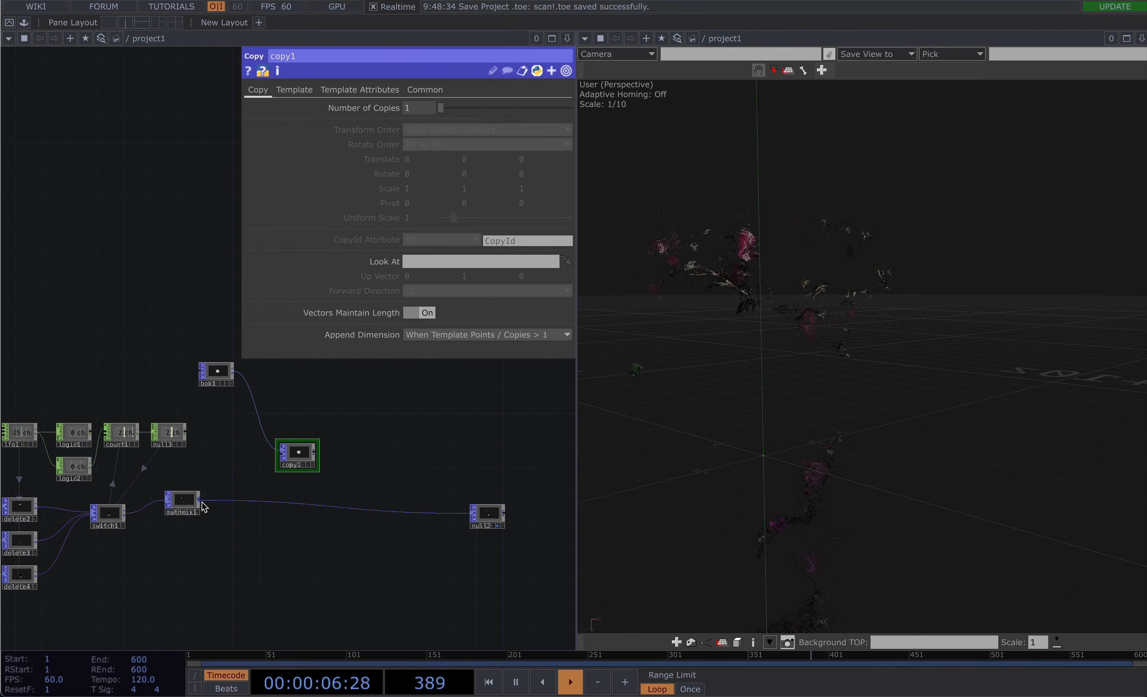
Connect mathmix1 to copy1's second input and feed copy1 into null2
left_click_drag(202, 501, 288, 463)
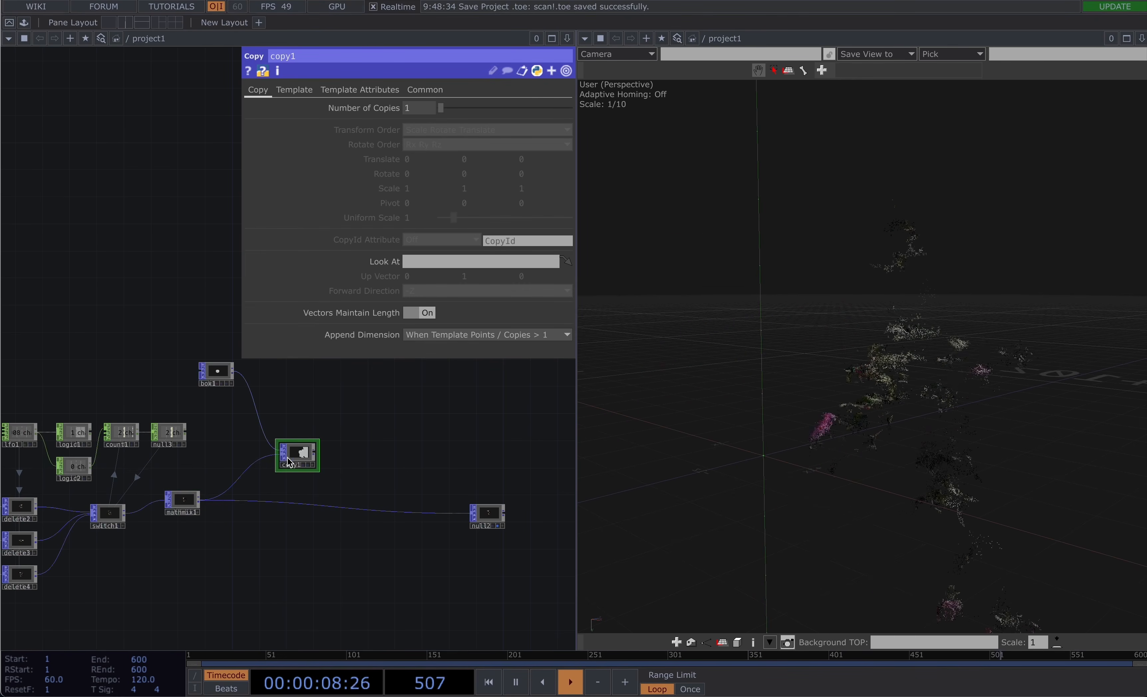
scroll(298, 458, "up", 5)
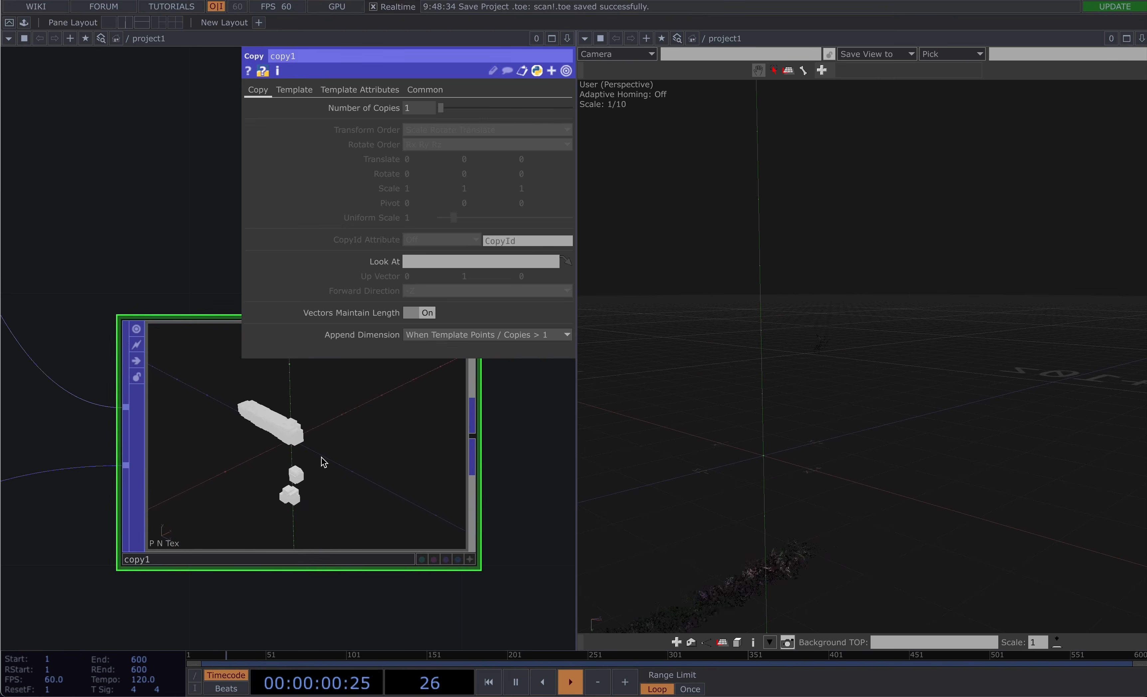
scroll(321, 458, "down", 8)
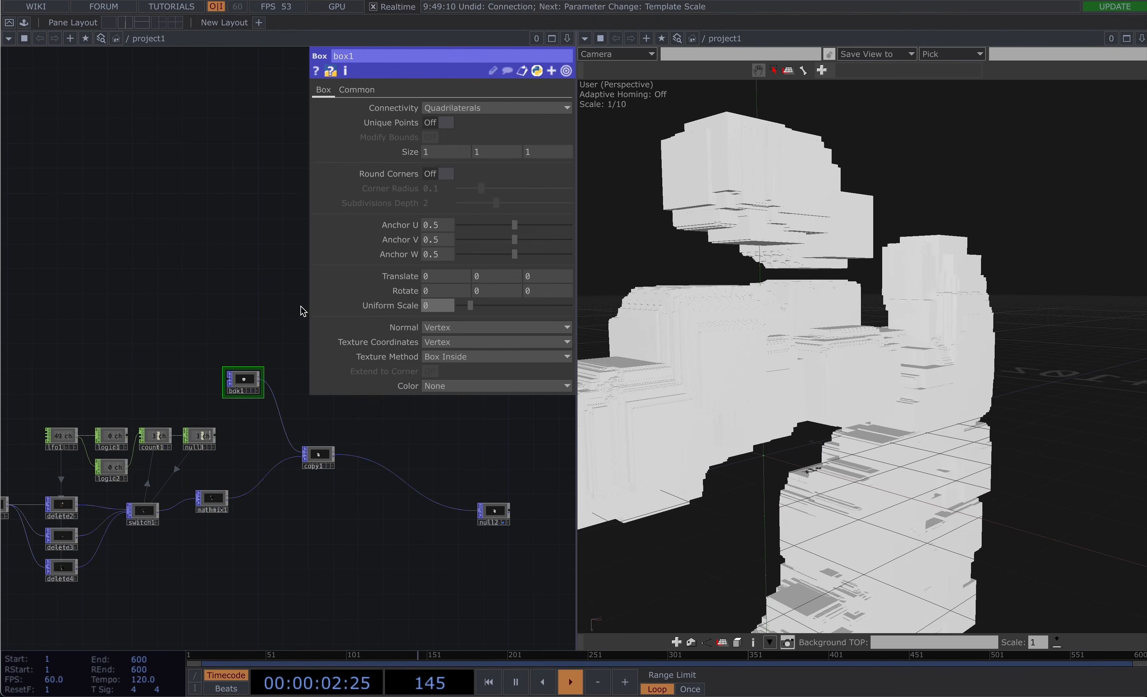
Set box1's Uniform Scale to 0.04
type("0.01")
key("Return")
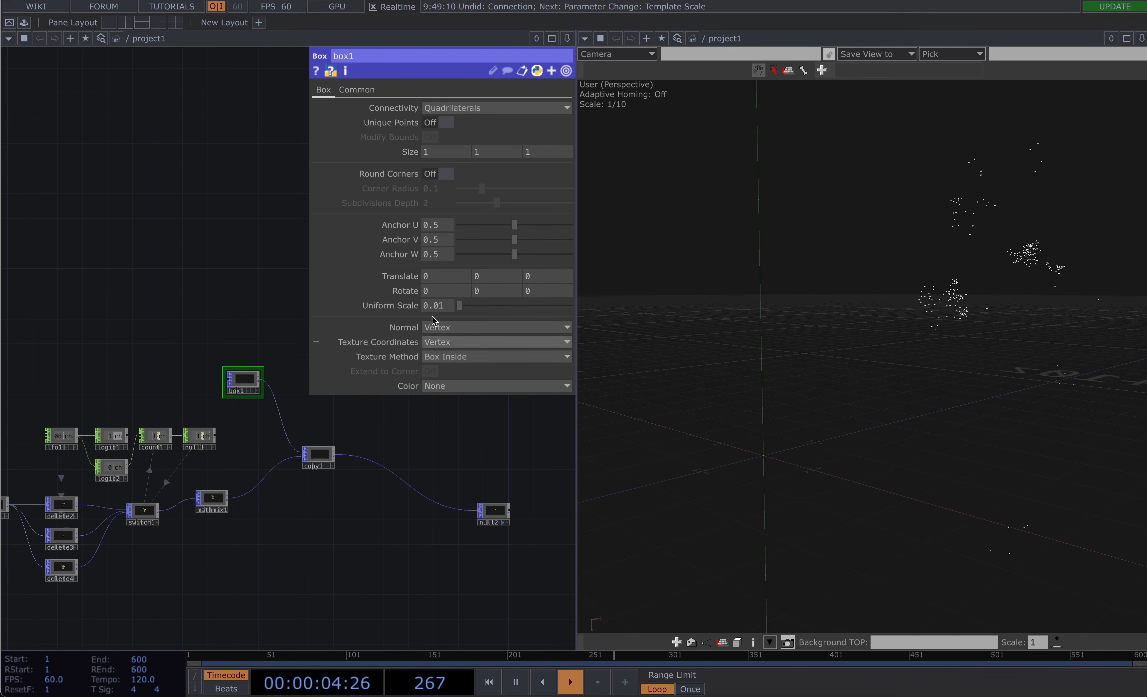
type("4")
key("Return")
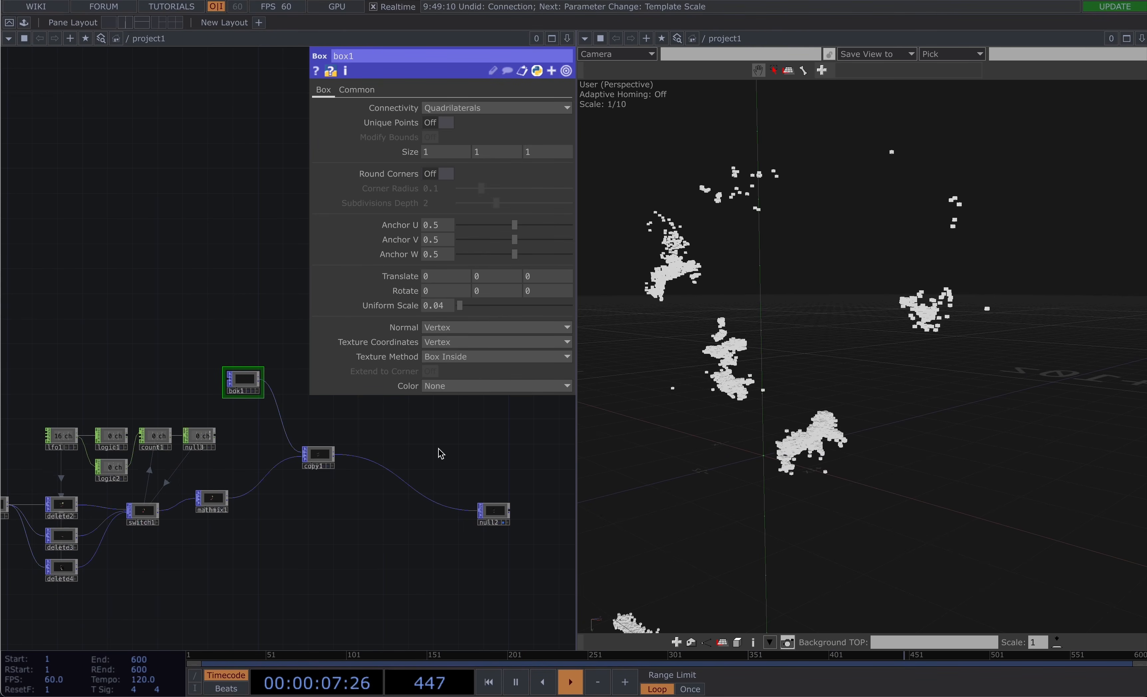
Enable Template Scale on copy1 with bscale as its attribute
left_click(323, 471)
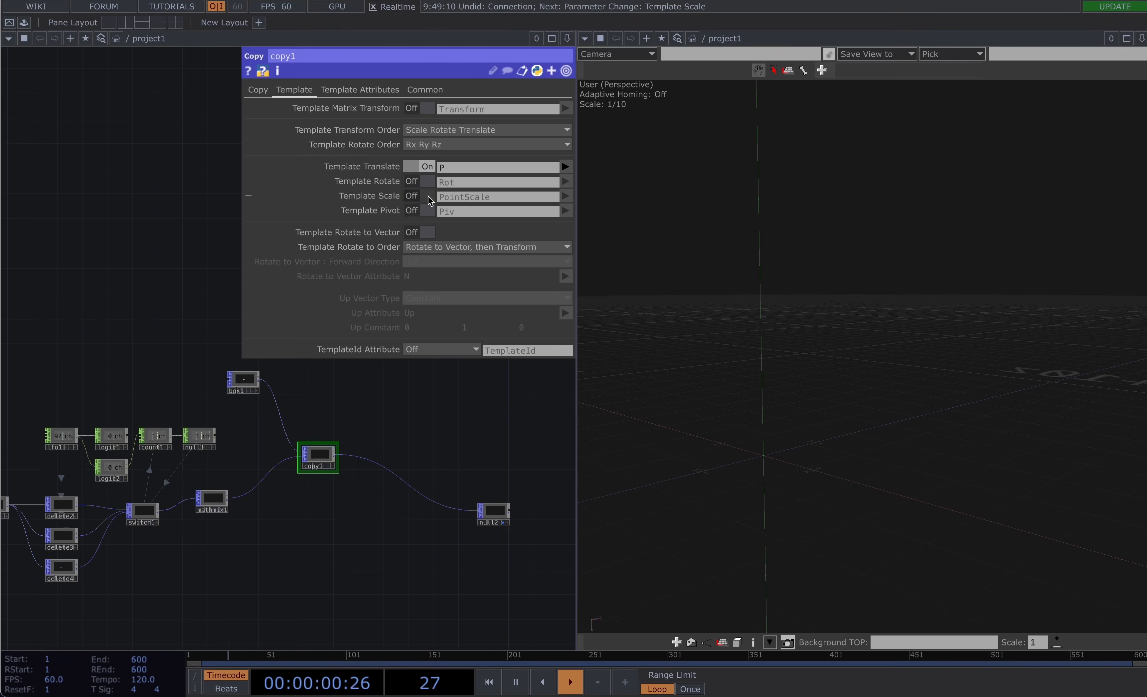
left_click(575, 223)
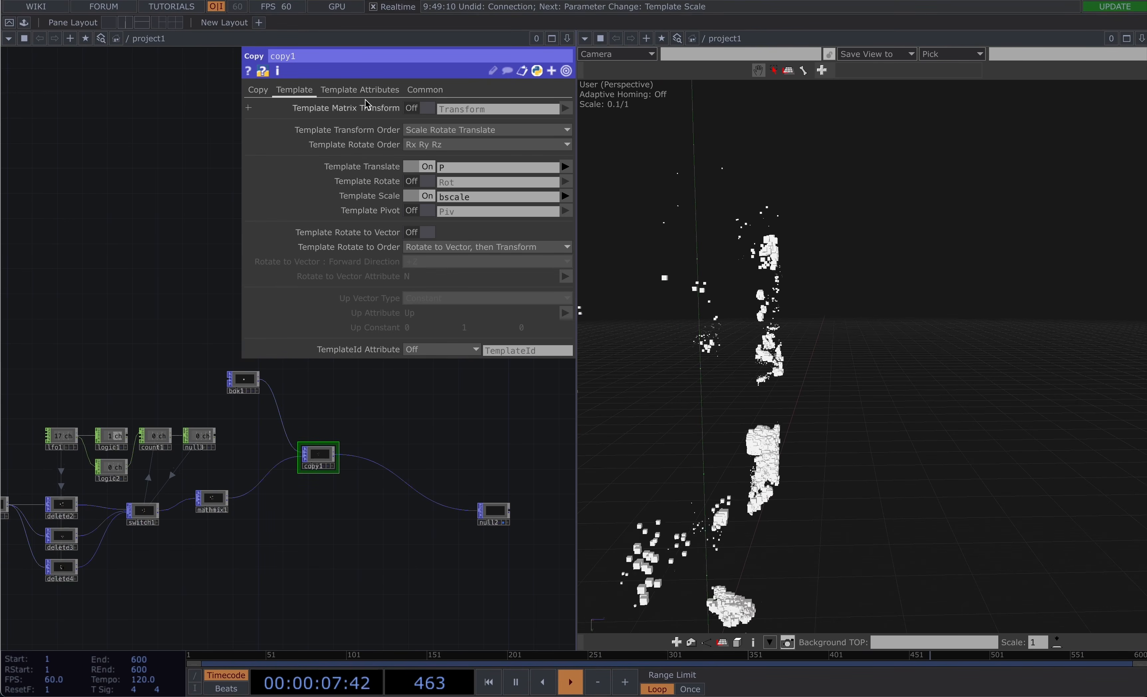
Enable Use Template Point Attribs on copy1 and copy the Color attribute to the points
left_click(351, 93)
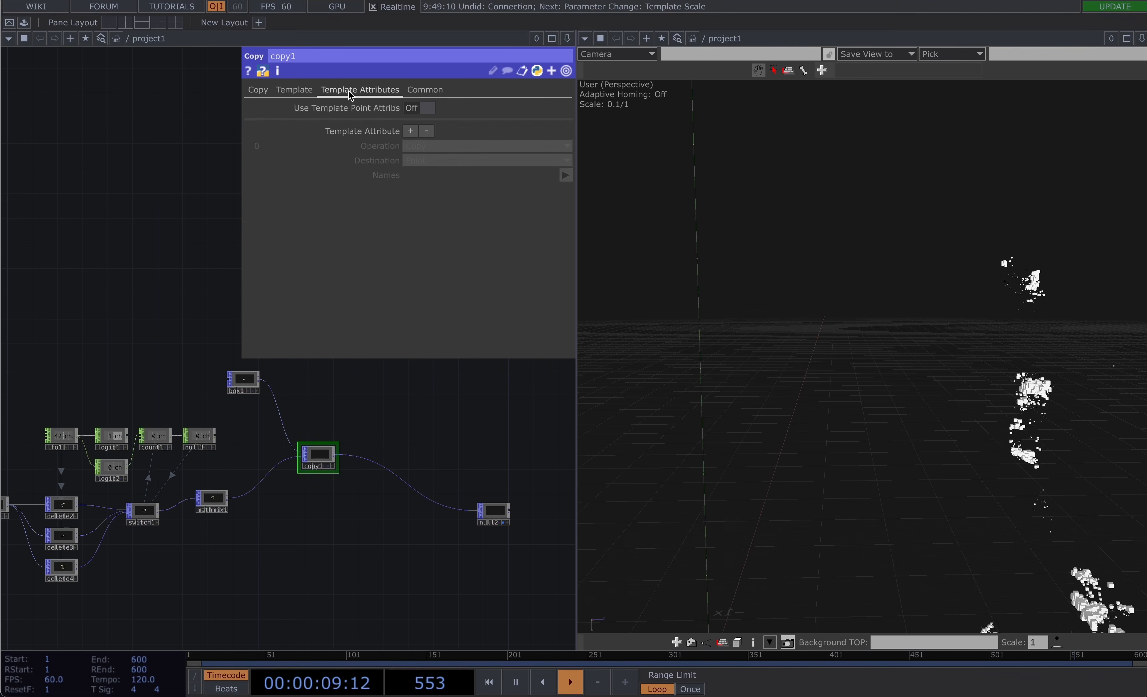
left_click(428, 107)
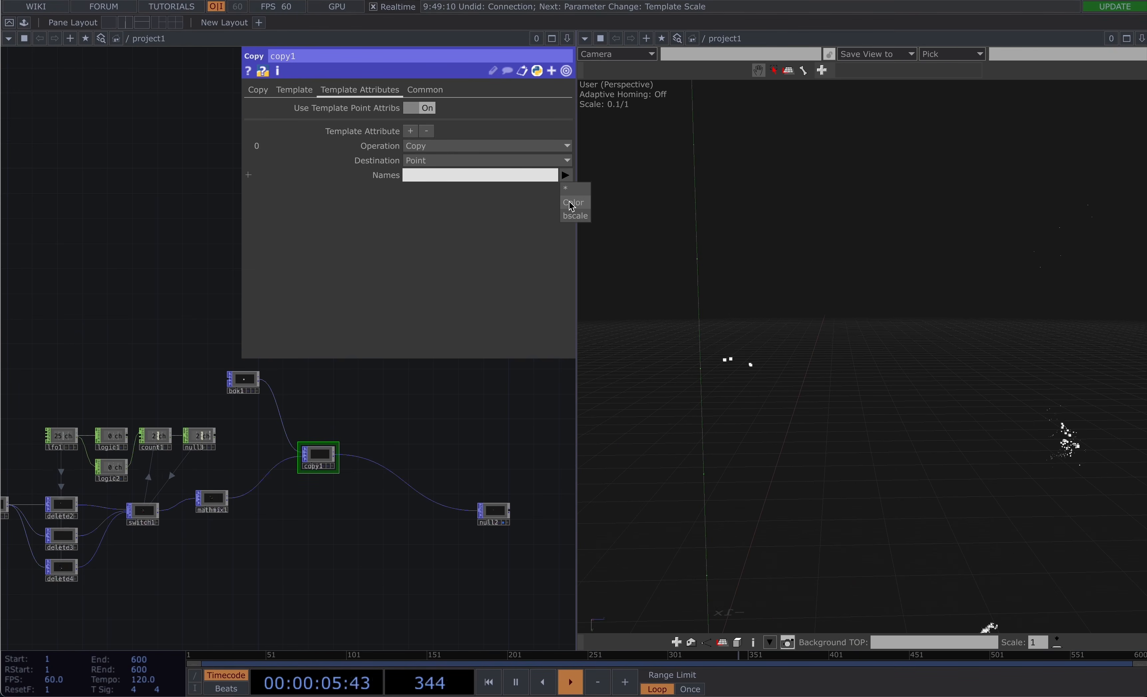
left_click(572, 203)
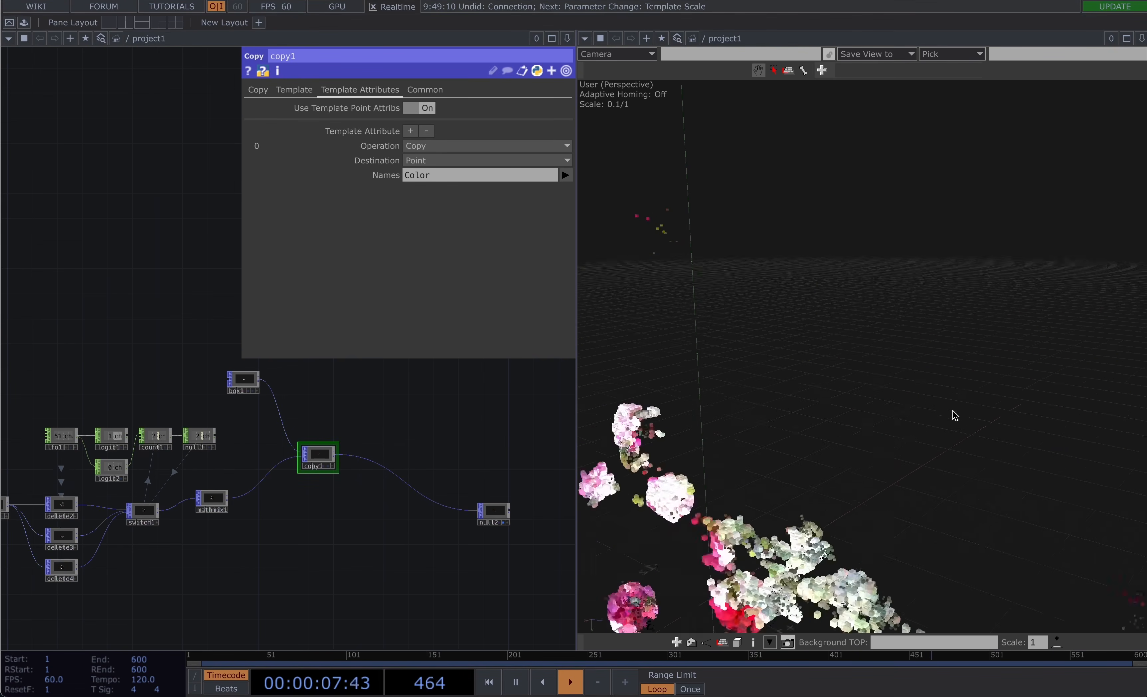
scroll(806, 485, "down", 6)
scroll(957, 491, "up", 3)
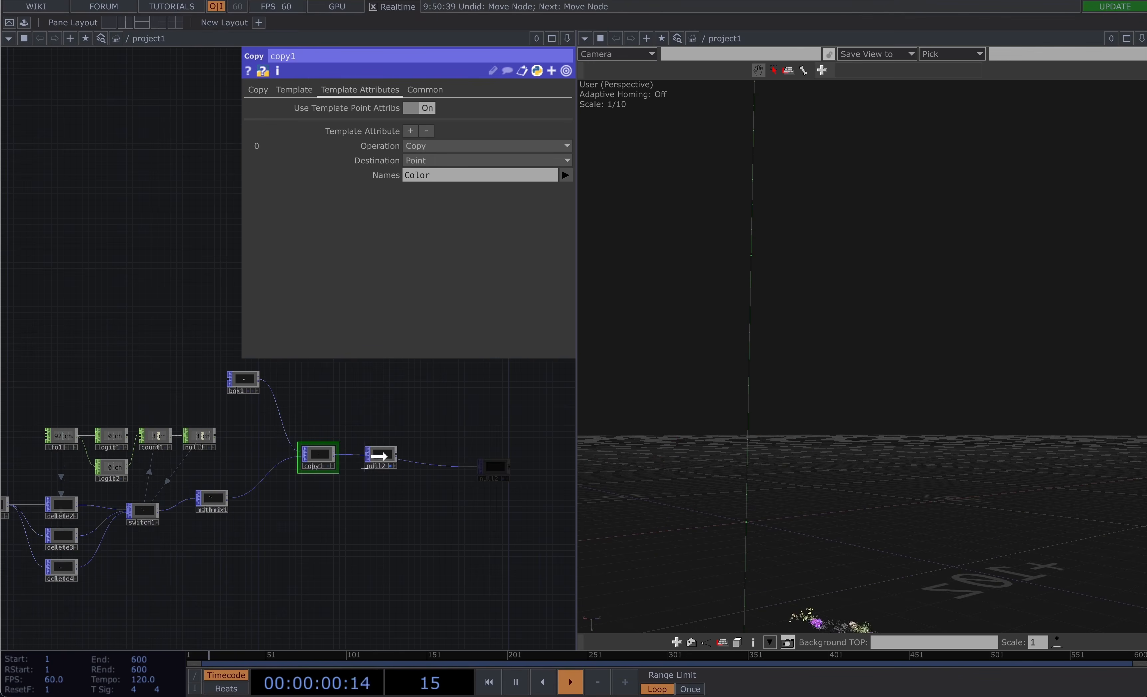
Add a Geometry COMP fed by null2's output to display the copied boxes
left_click(392, 457)
left_click(468, 448)
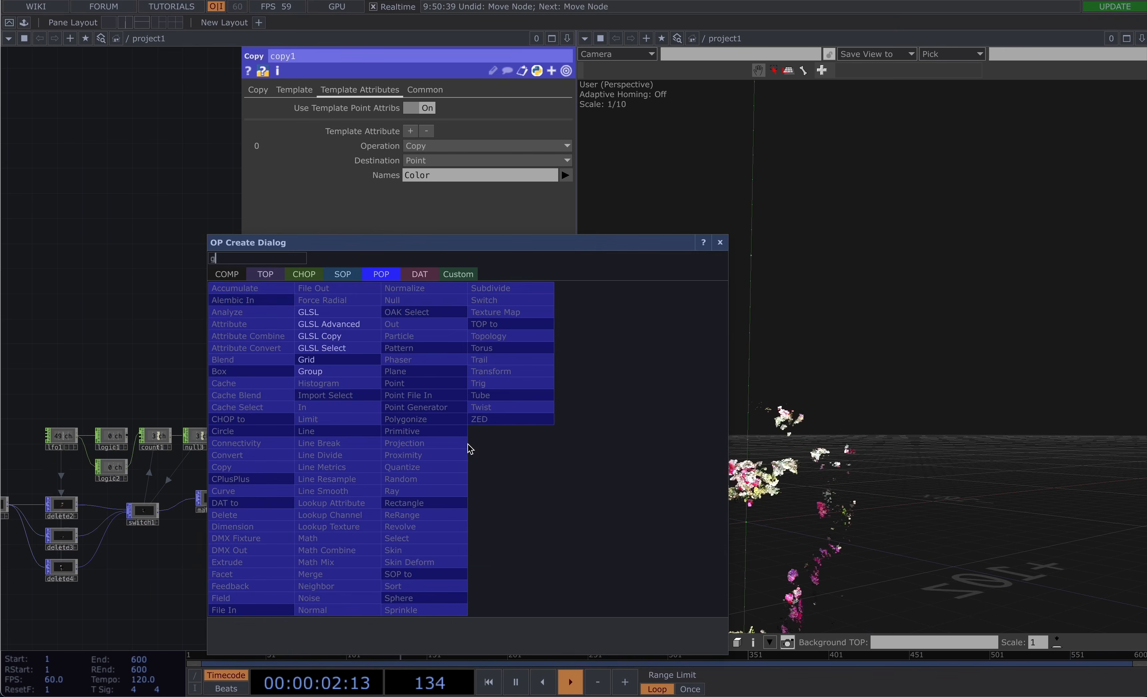
type("ge")
left_click(244, 396)
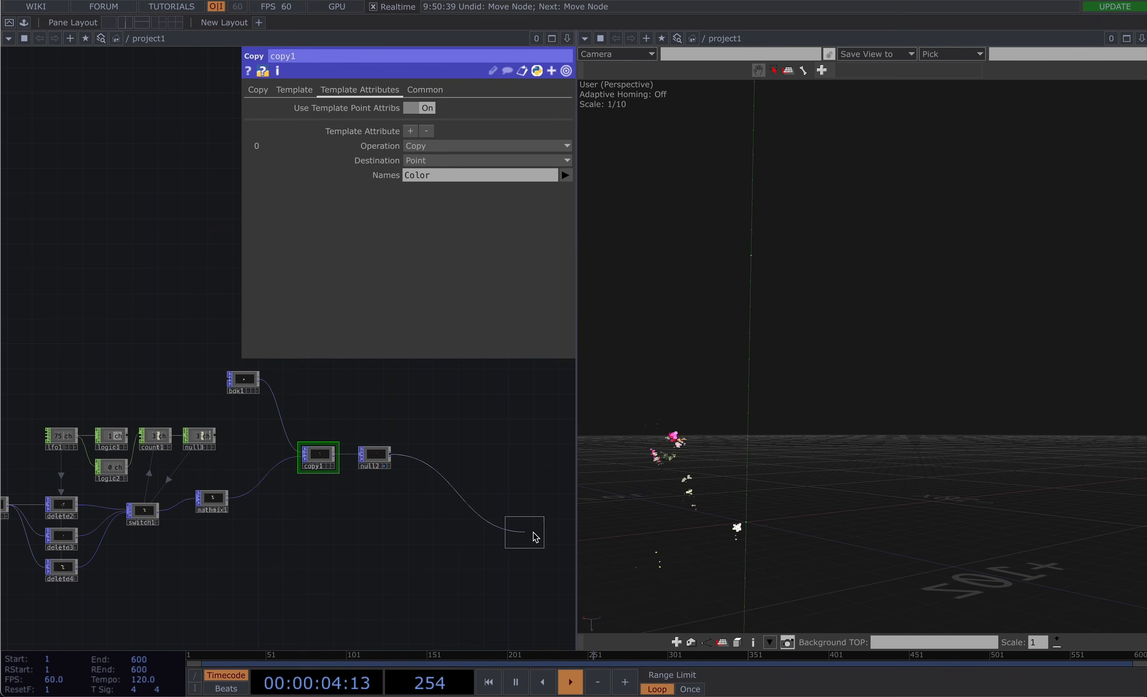
left_click(454, 467)
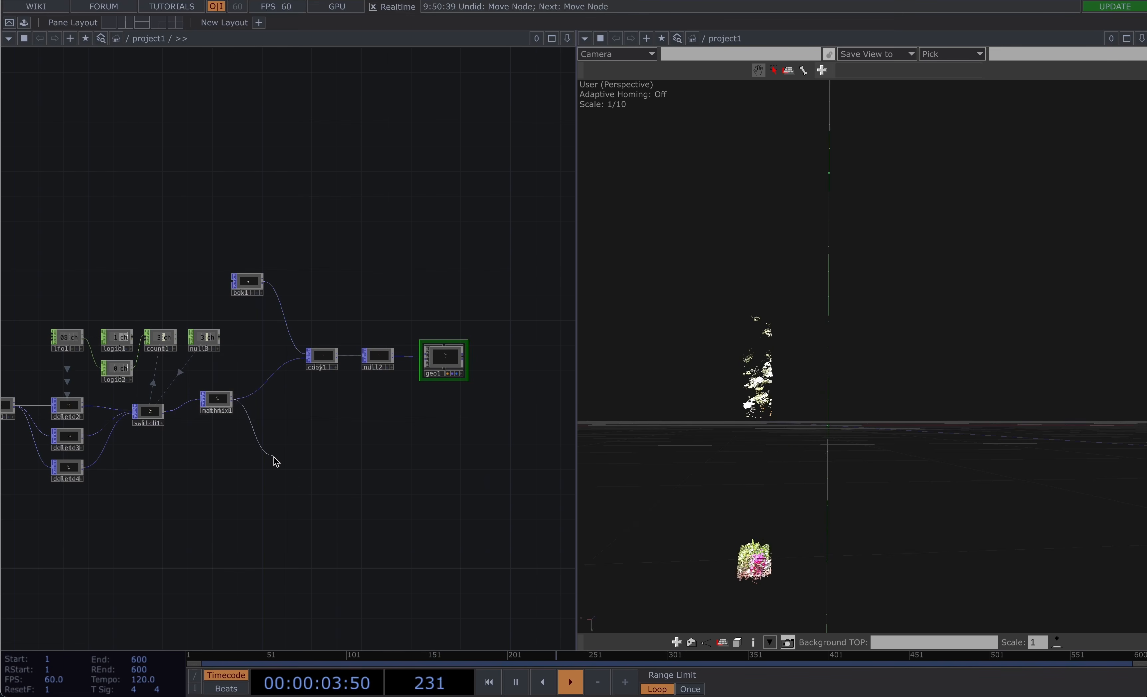
Branch a new Delete POP off mathmix1 and place it below copy1
left_click(290, 483)
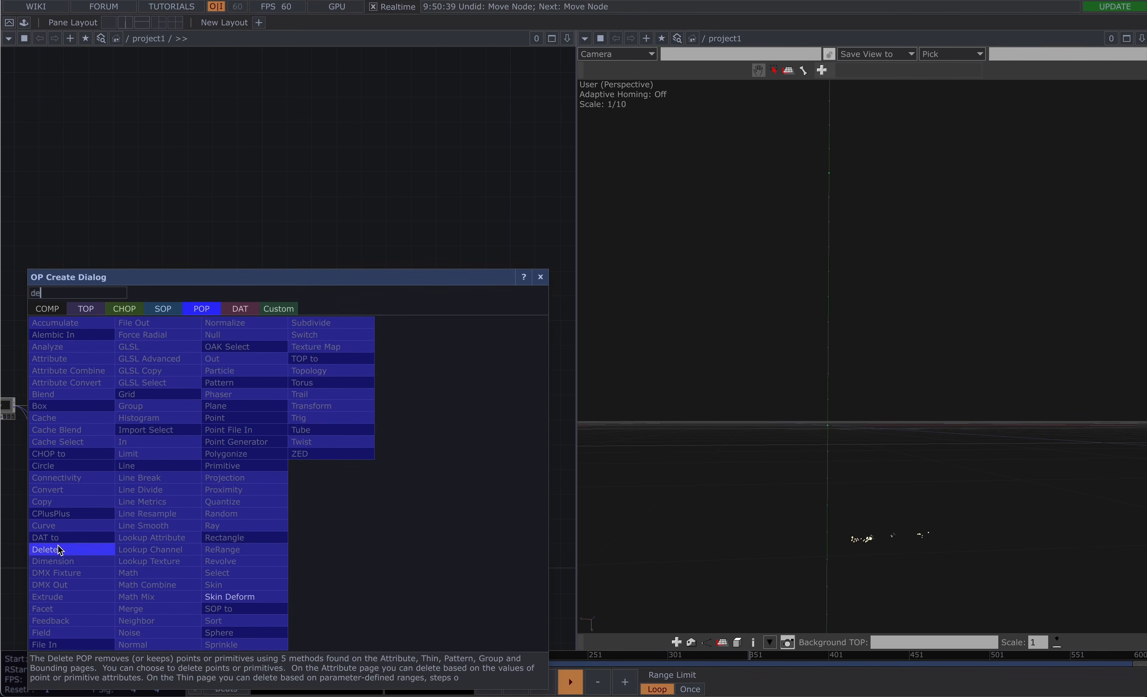
left_click(63, 550)
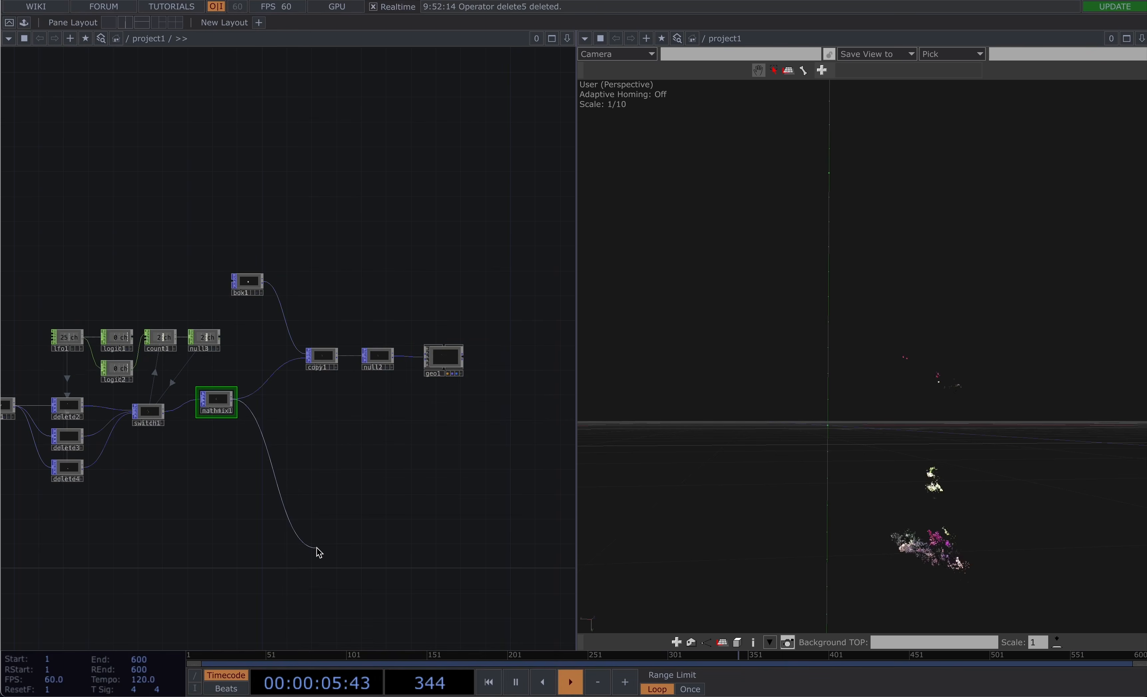
left_click(318, 550)
type("de")
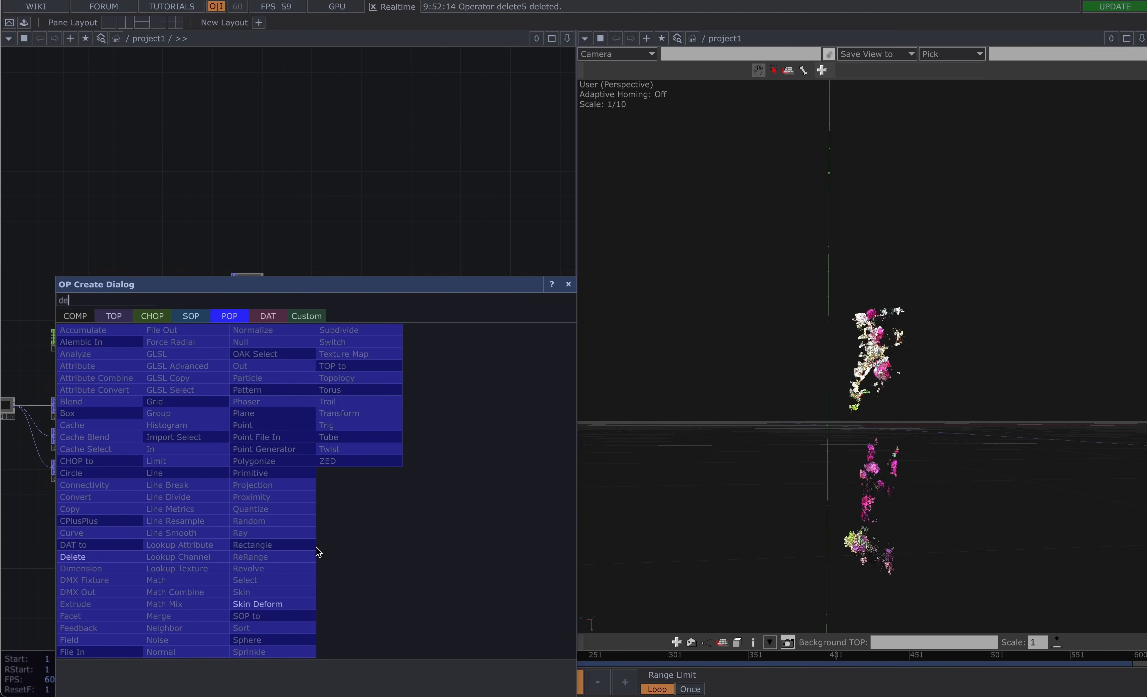
left_click(114, 558)
left_click(298, 460)
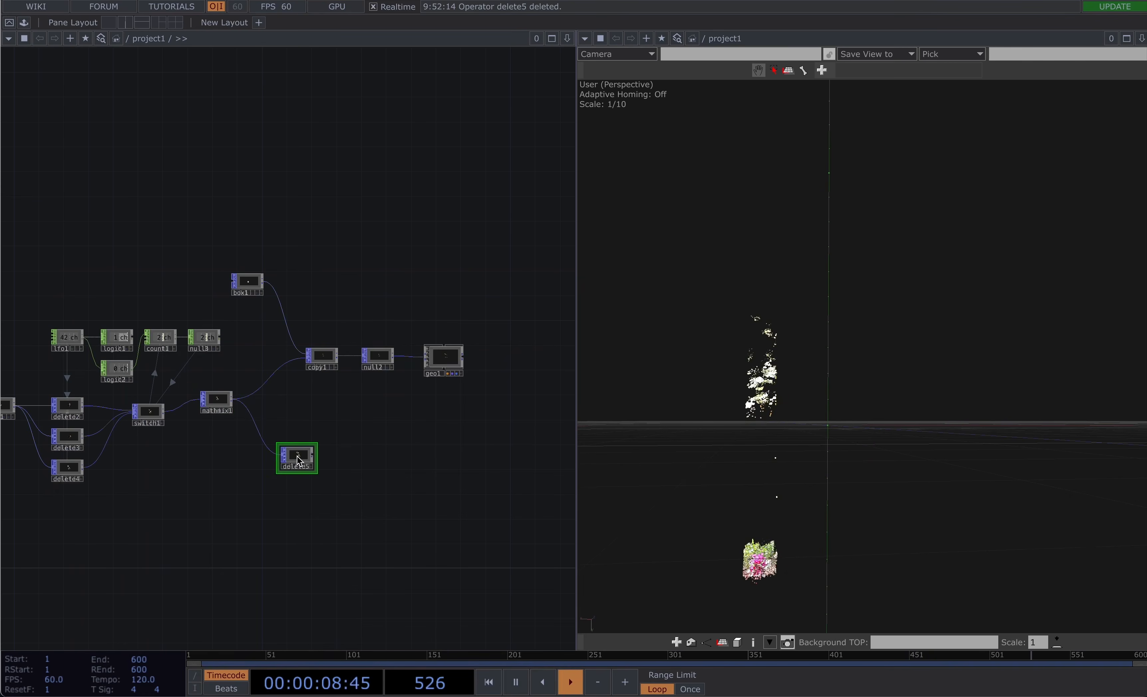
Enable thinning on delete5 with a Thin Step of 1000
key("p")
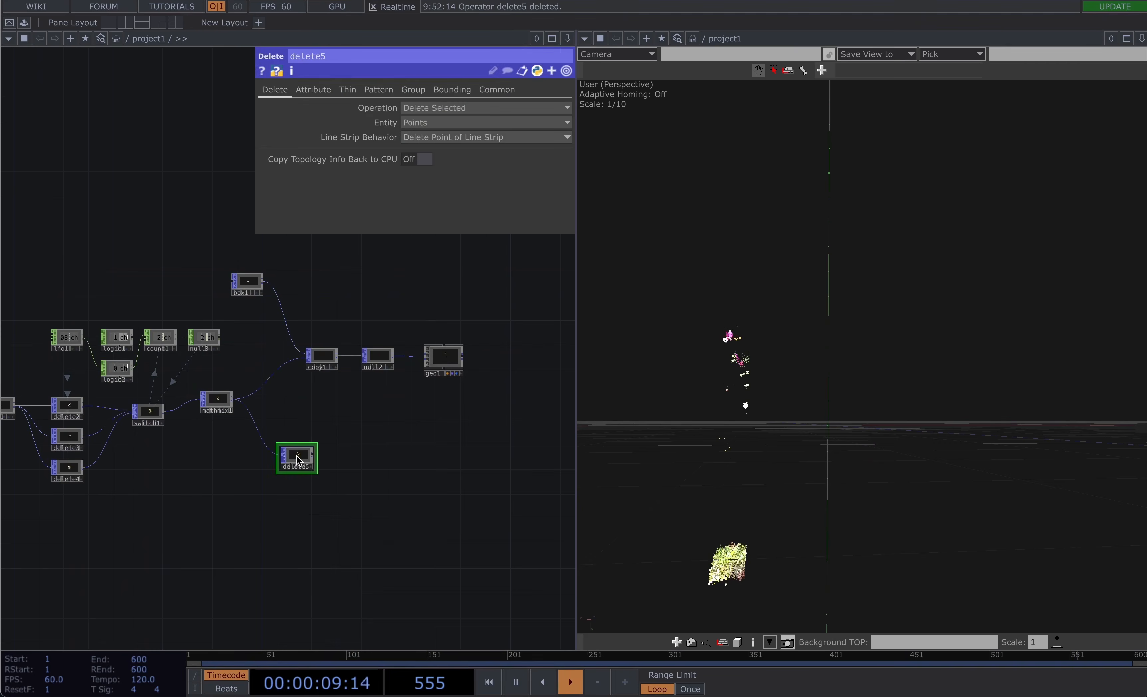
left_click(355, 93)
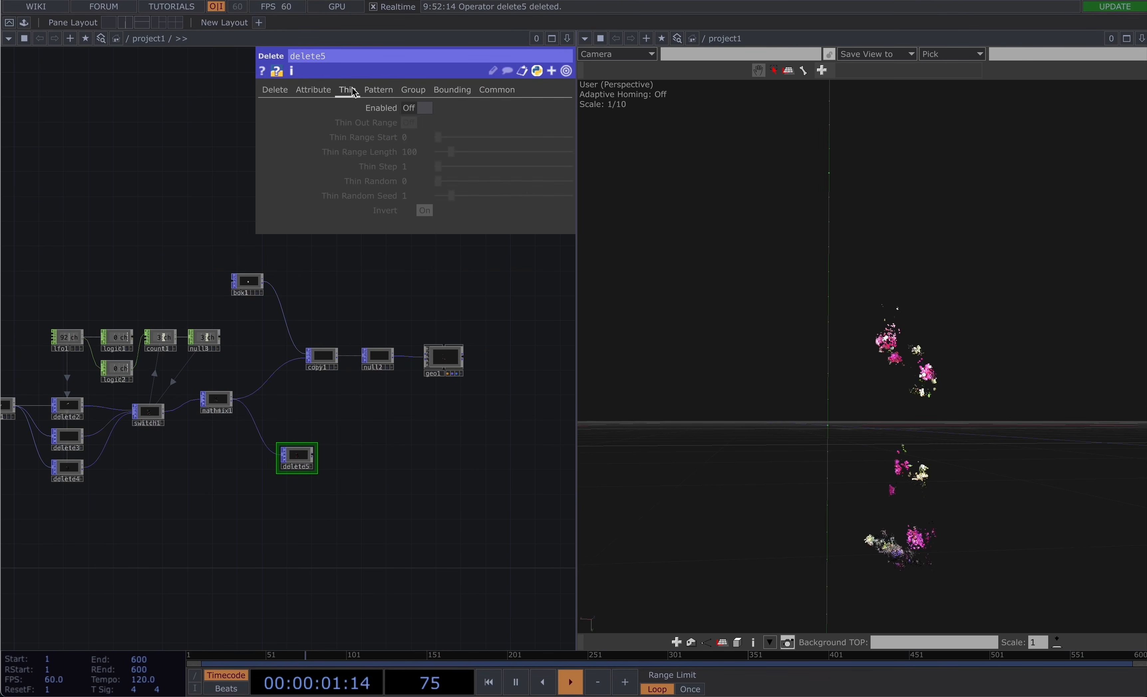
left_click(425, 108)
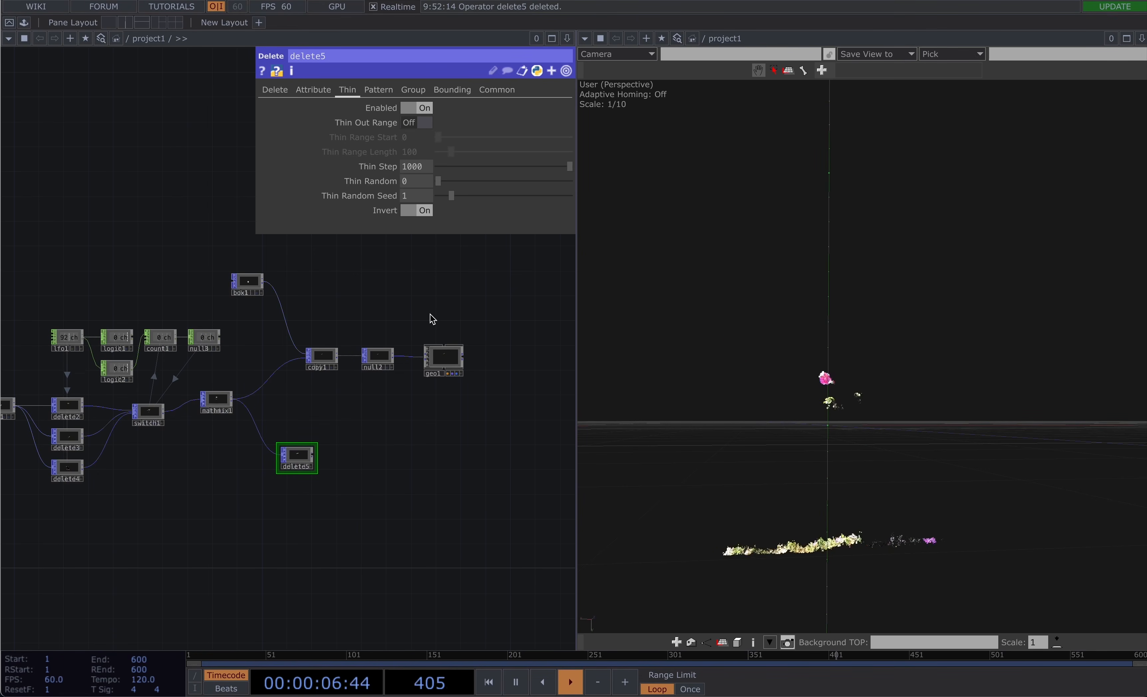
scroll(296, 458, "up", 10)
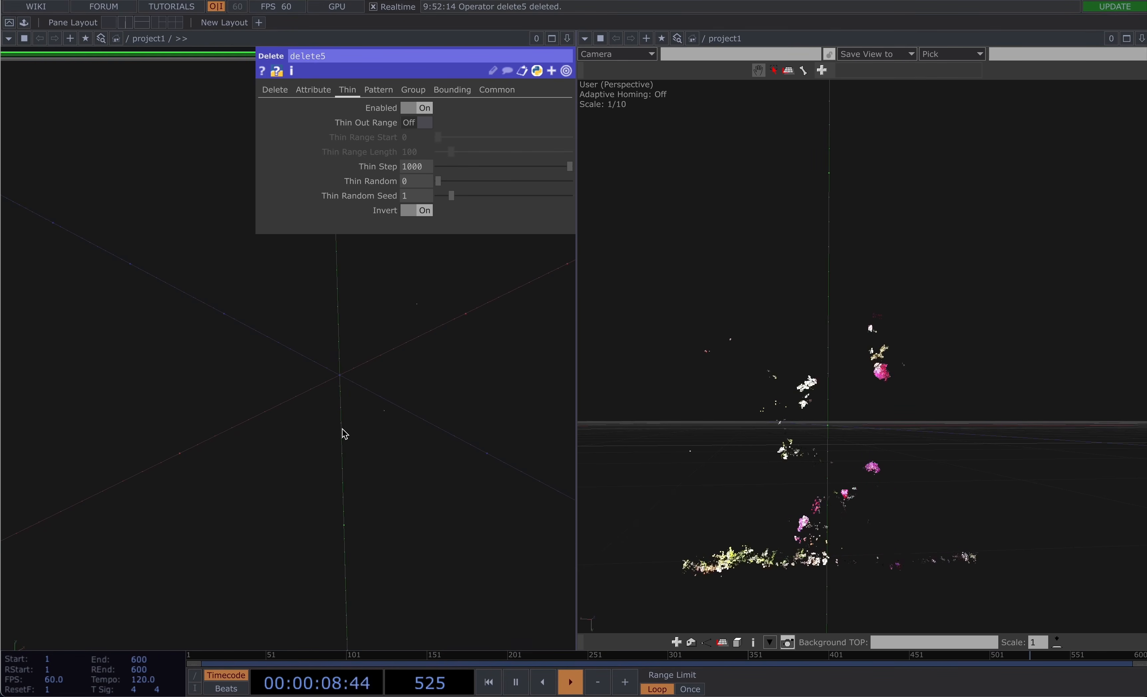
scroll(387, 394, "down", 10)
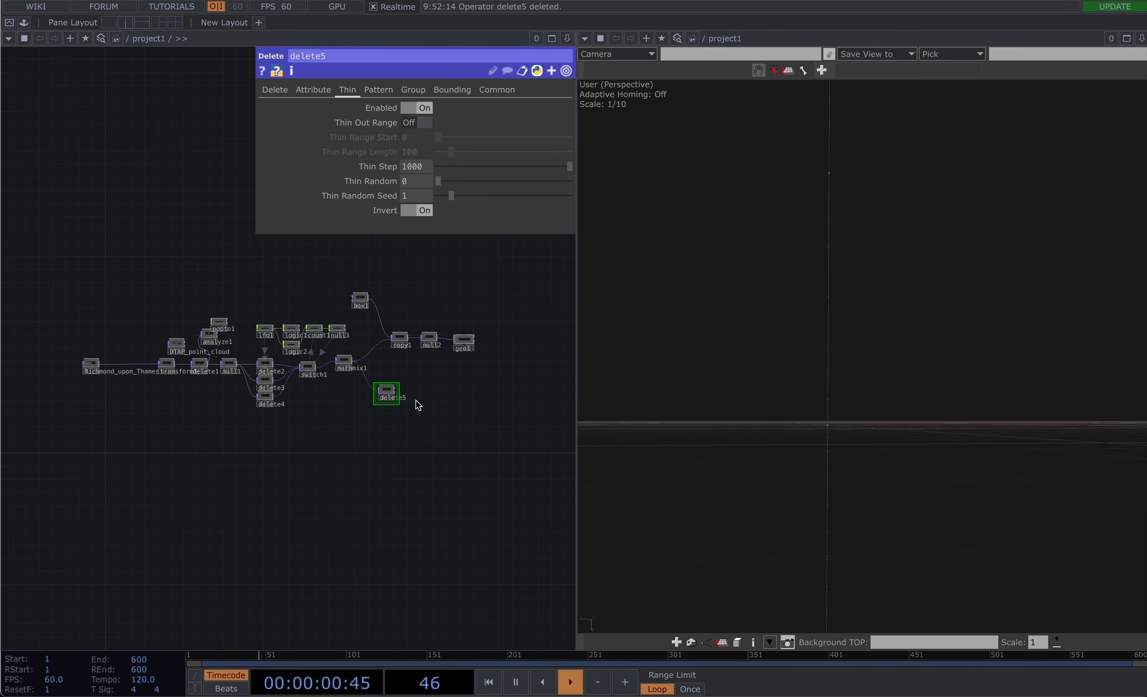
Append a Trail POP to delete5's output
scroll(419, 405, "up", 4)
key("Tab")
type("trt")
left_click(400, 303)
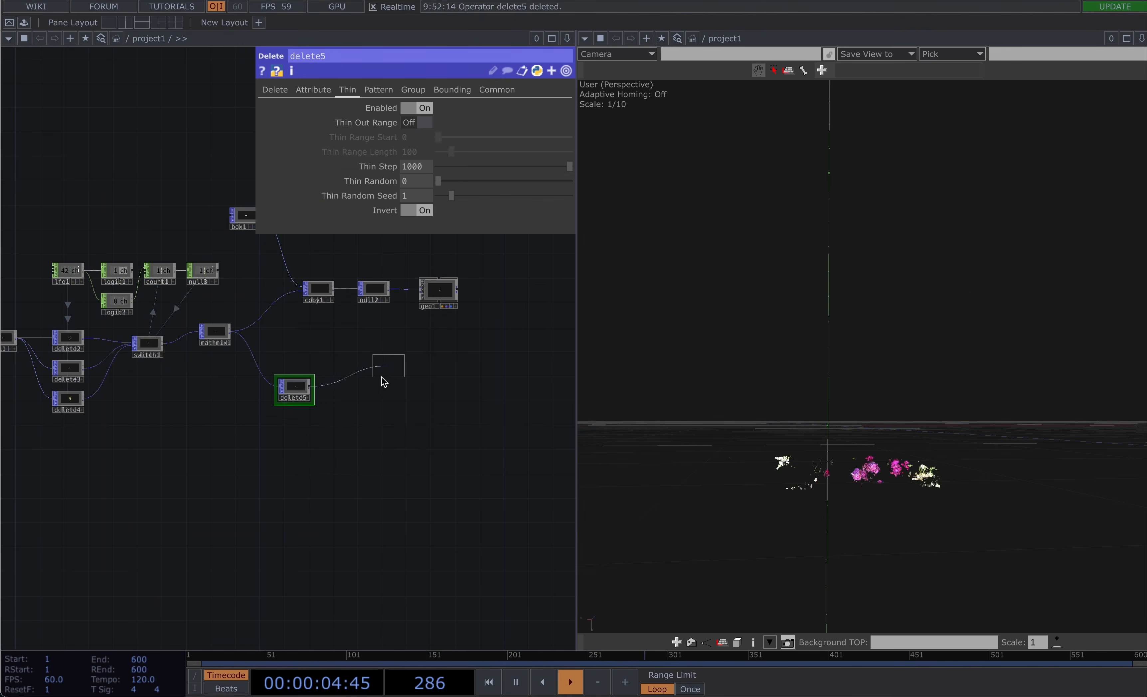
left_click(355, 410)
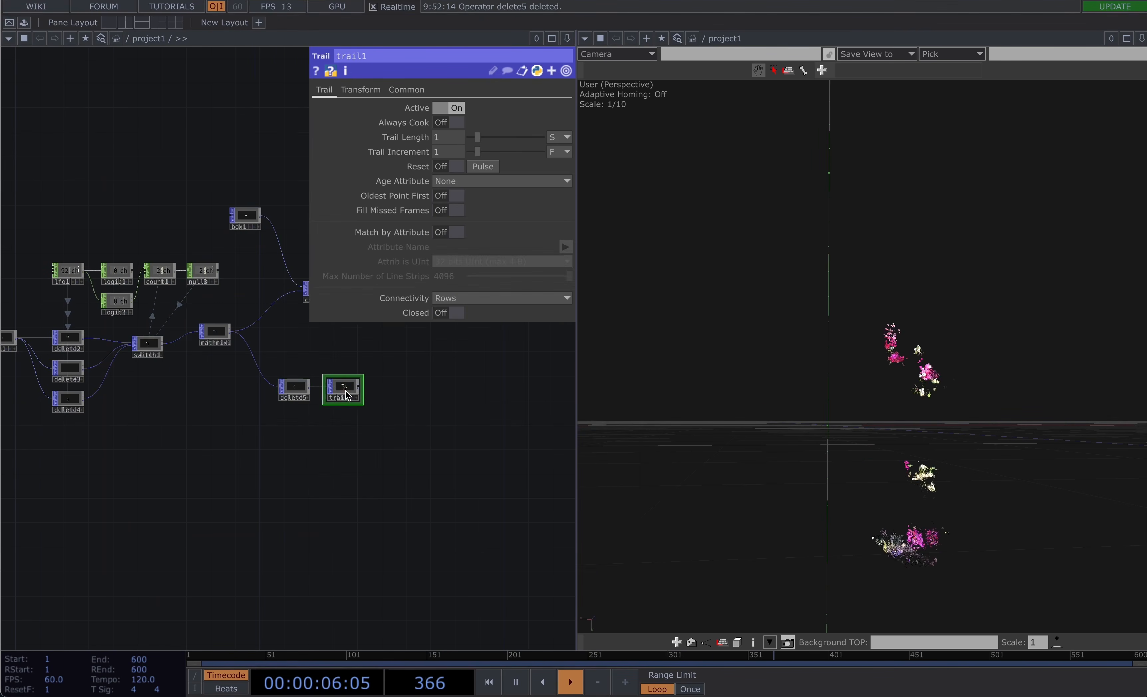
Set trail1's Trail Length to 20 frames
scroll(347, 395, "up", 8)
scroll(348, 395, "up", 3)
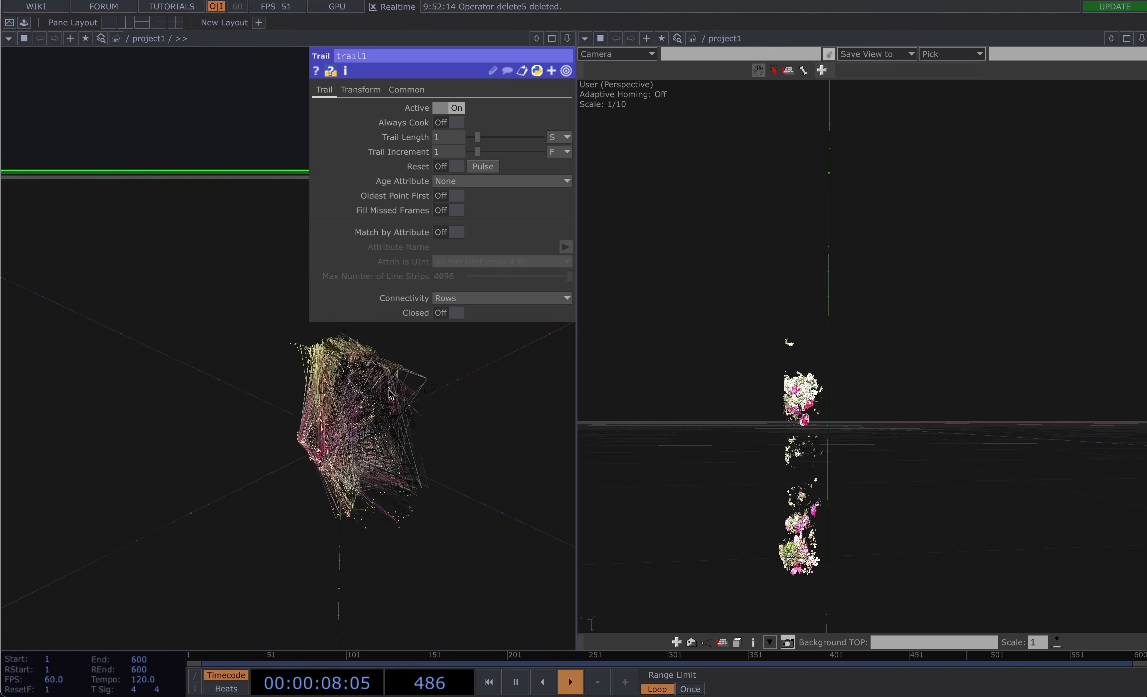
scroll(416, 411, "down", 10)
left_click_drag(360, 453, 316, 477)
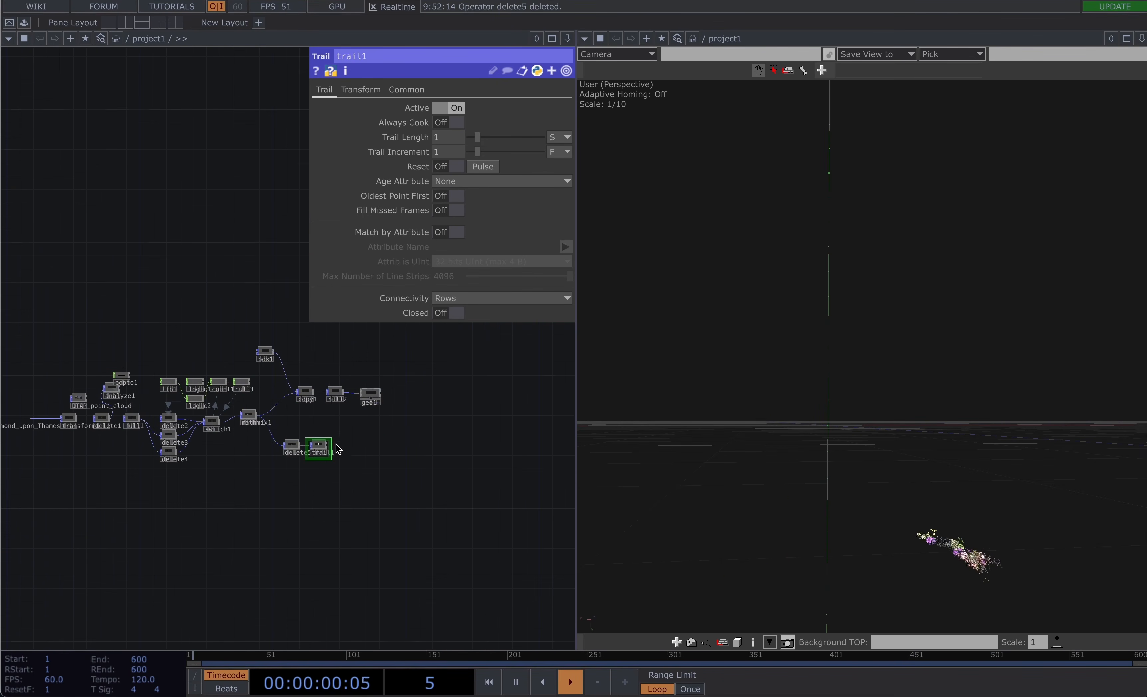
left_click(374, 446)
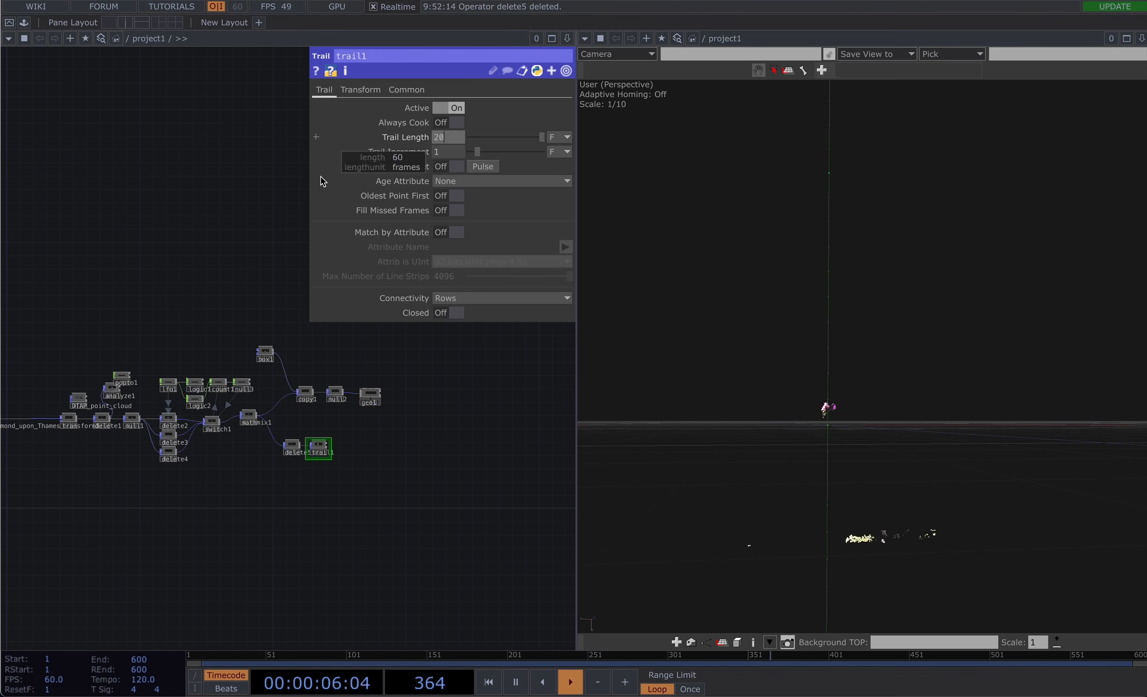
scroll(319, 450, "up", 5)
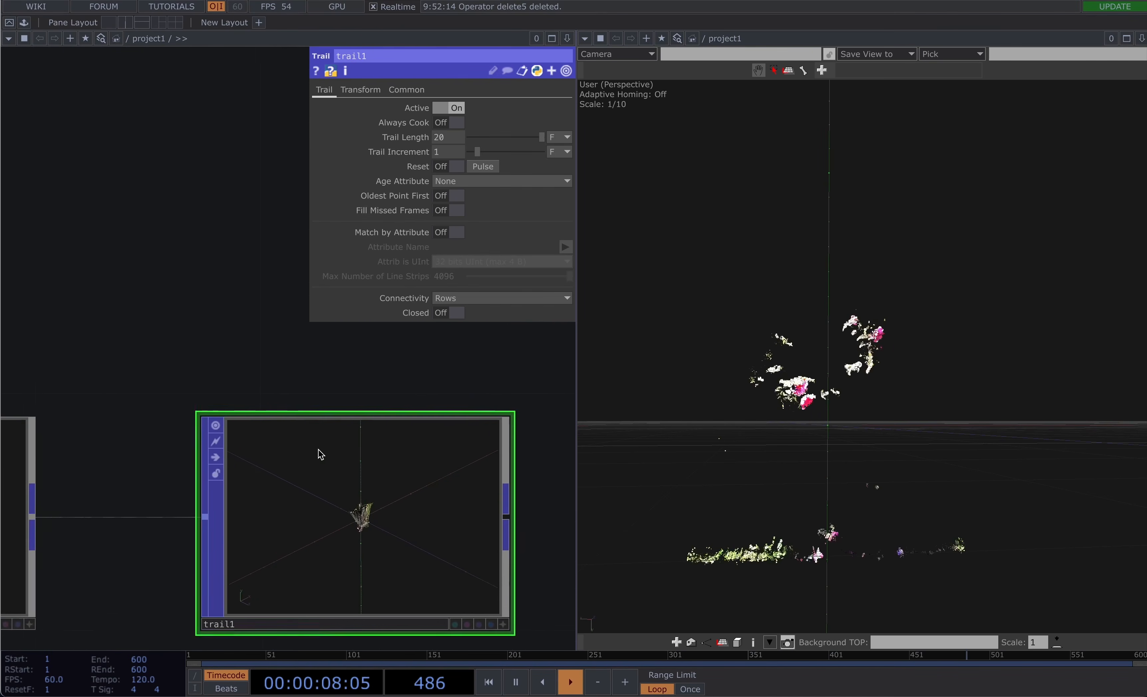
scroll(402, 551, "down", 5)
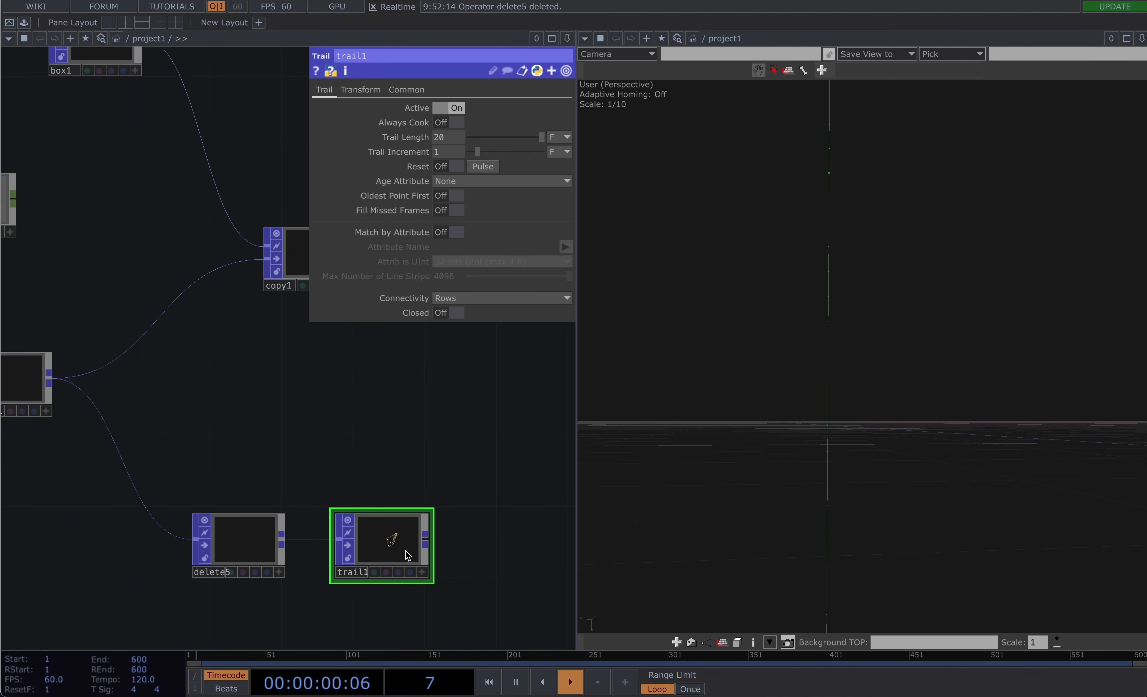
Add a second Geometry COMP fed by trail1's output
left_click_drag(483, 546, 250, 547)
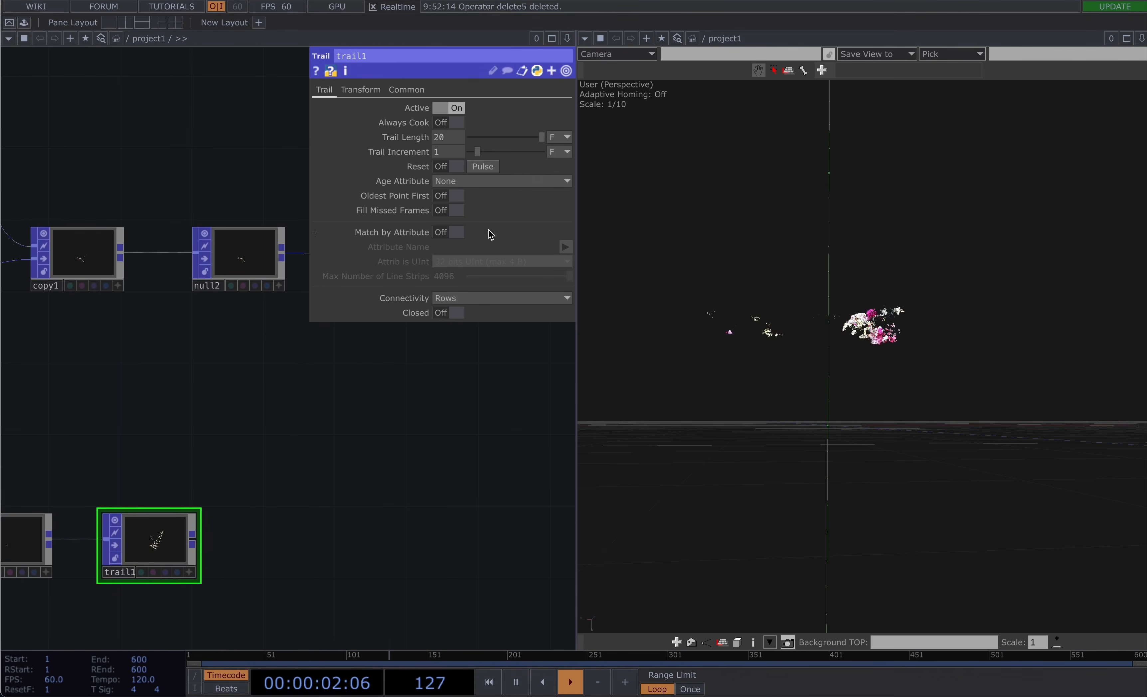
left_click(356, 537)
type("ge")
left_click(111, 316)
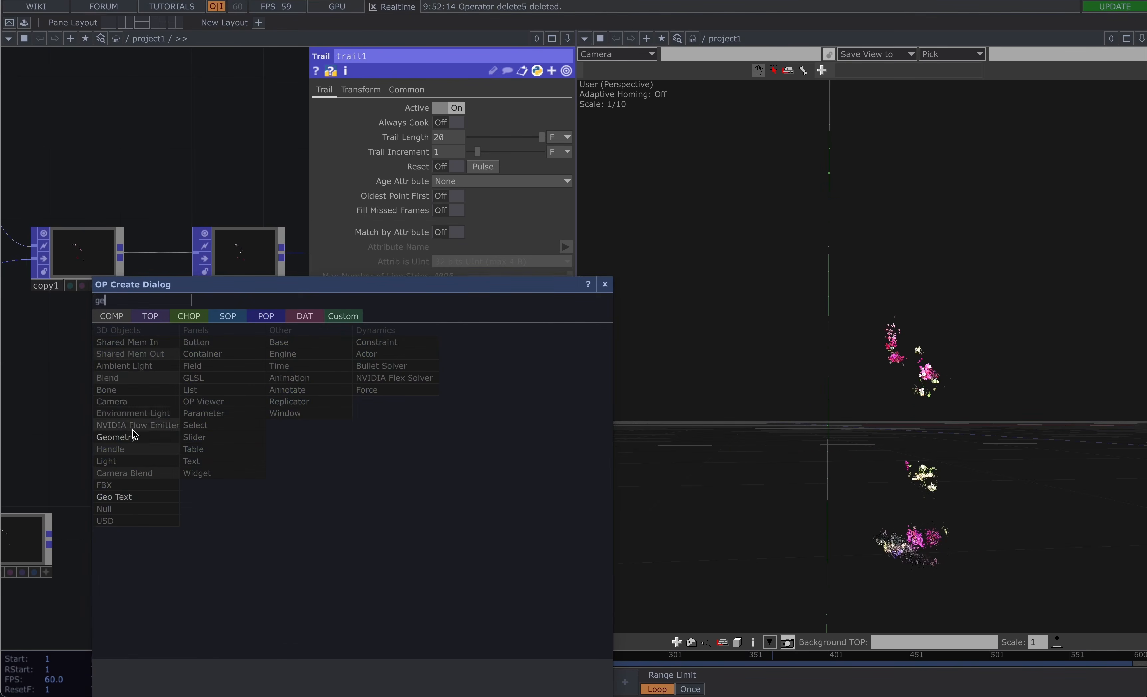
left_click(134, 436)
left_click(302, 531)
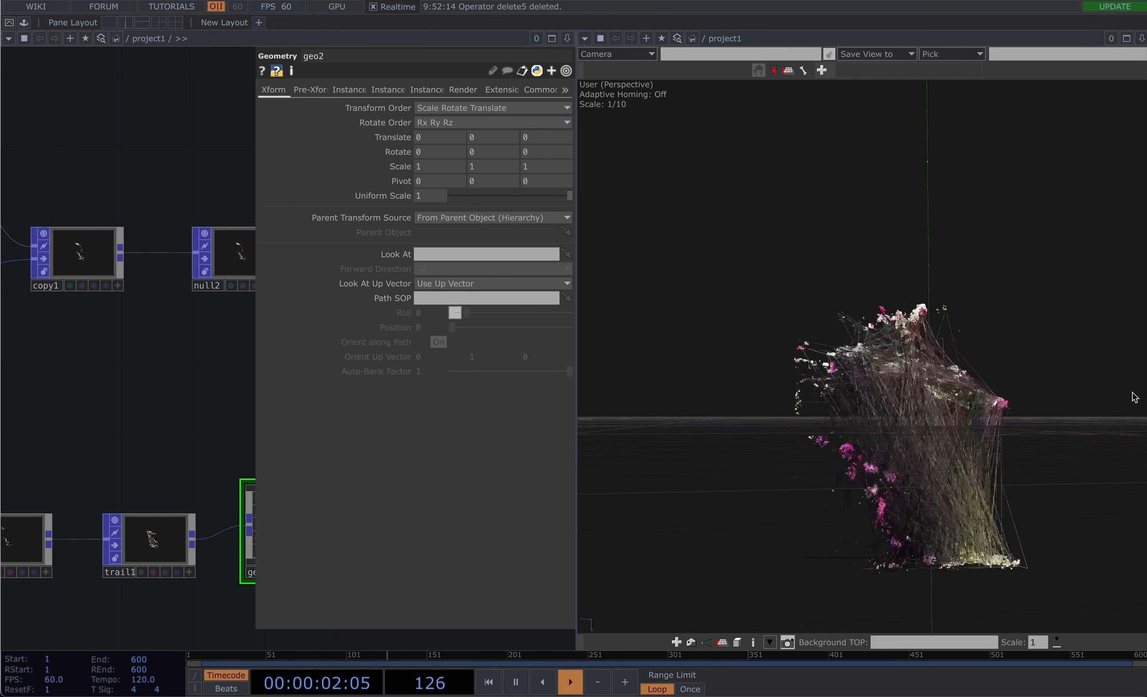
Examine the animated trail lines together with the instanced boxes from several angles in the perspective view
left_click_drag(881, 388, 963, 379)
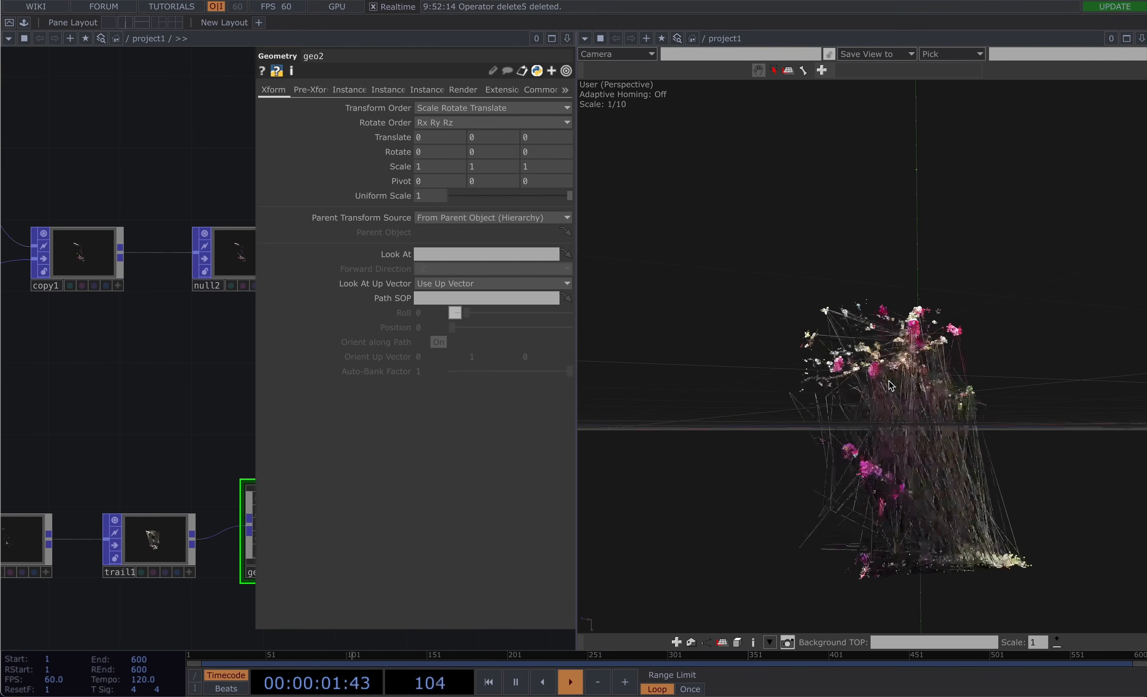
left_click_drag(885, 390, 939, 401)
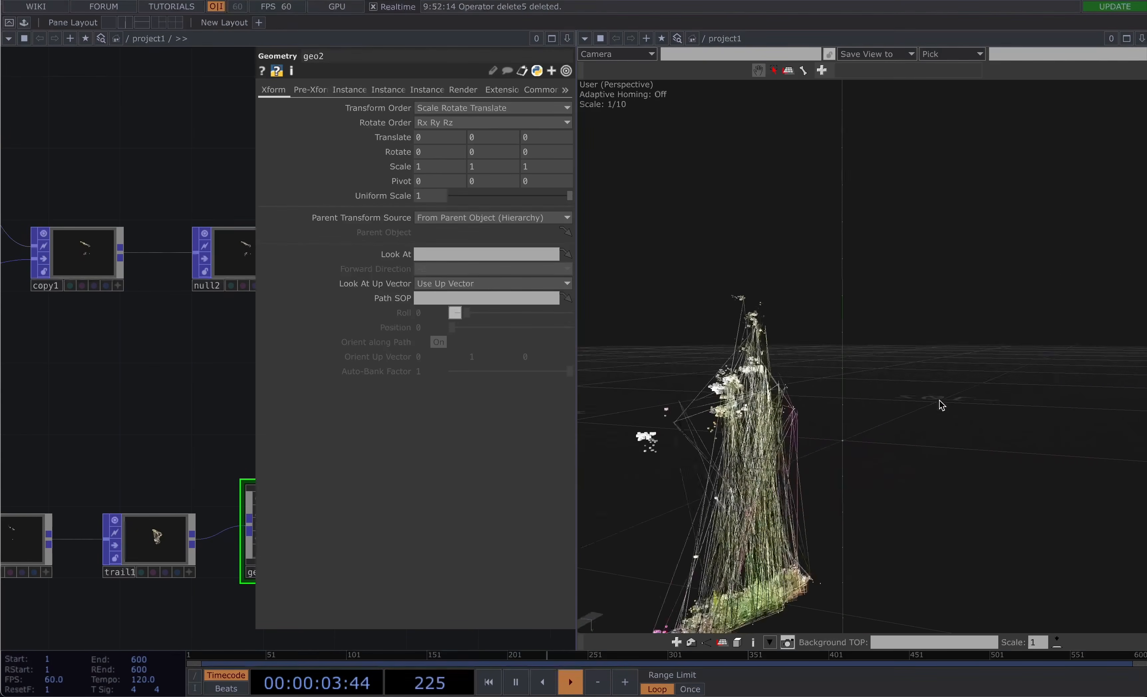
scroll(769, 408, "down", 5)
left_click_drag(771, 412, 684, 413)
scroll(801, 400, "up", 3)
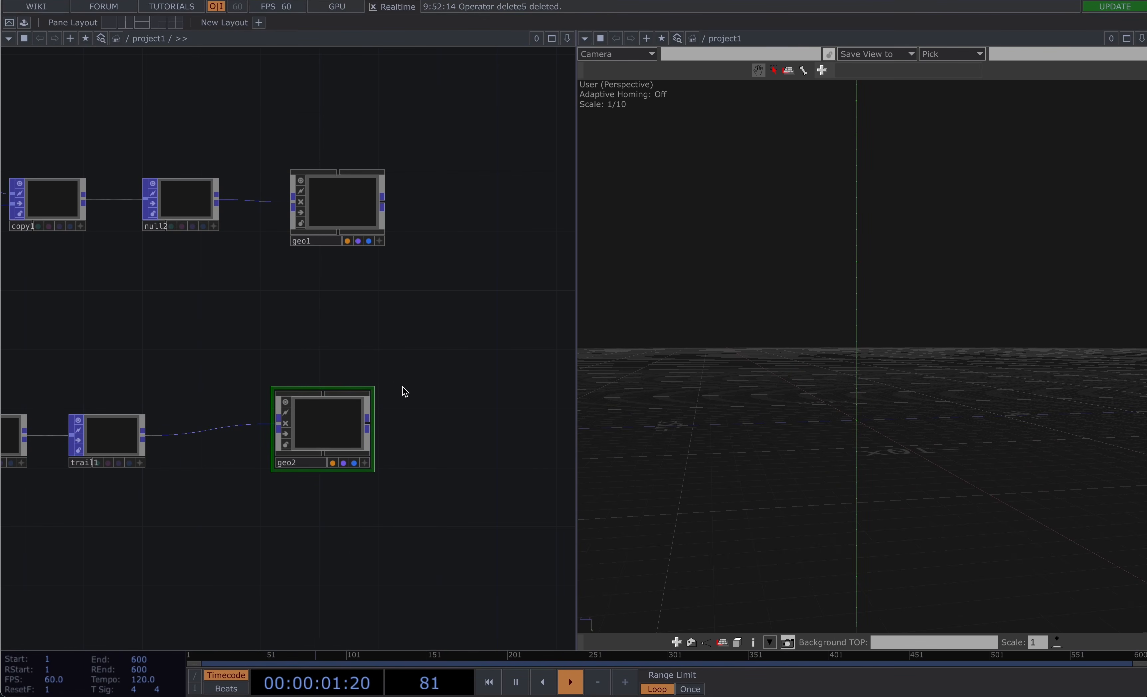
scroll(434, 391, "down", 5)
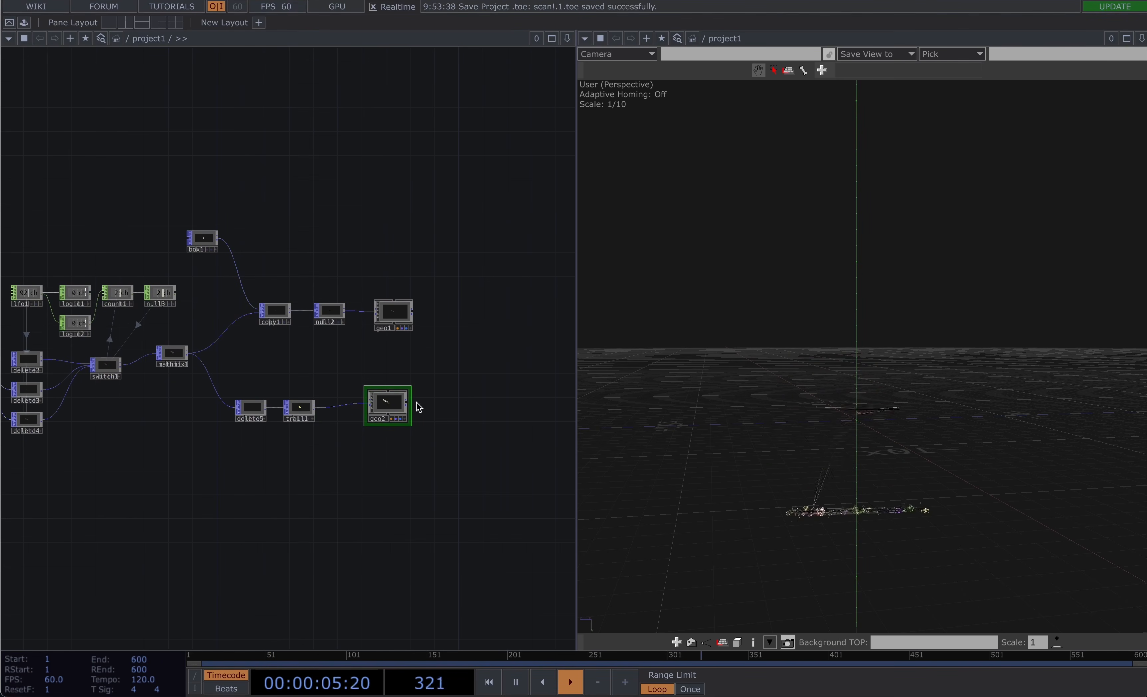
scroll(855, 422, "up", 5)
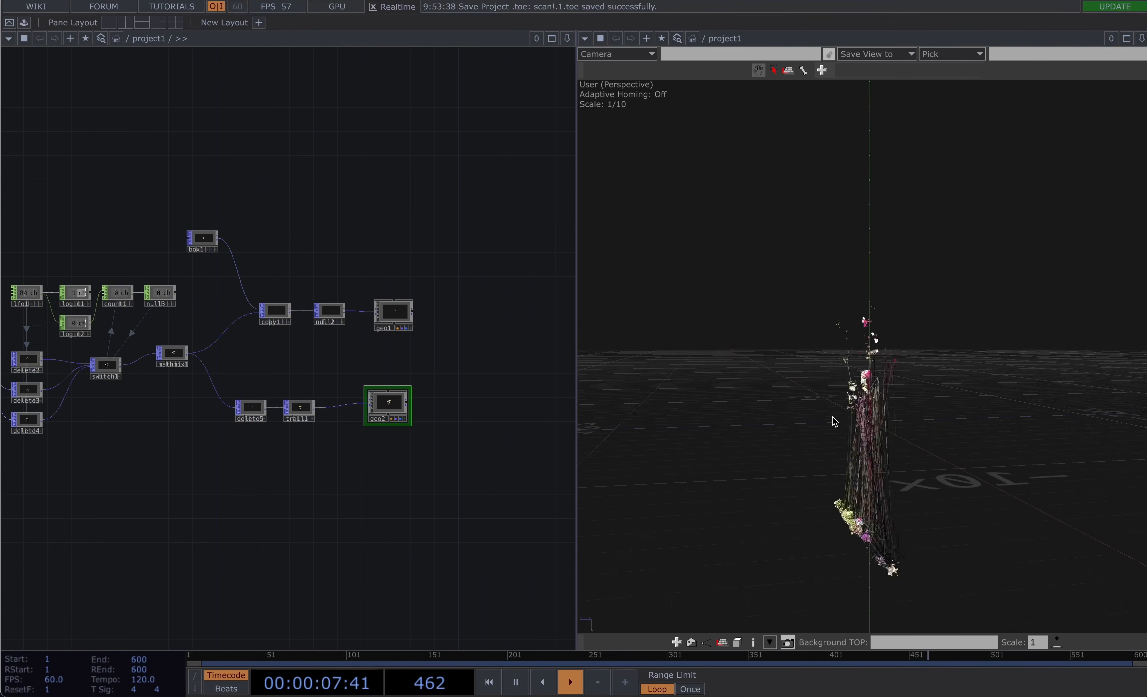
left_click_drag(854, 422, 888, 420)
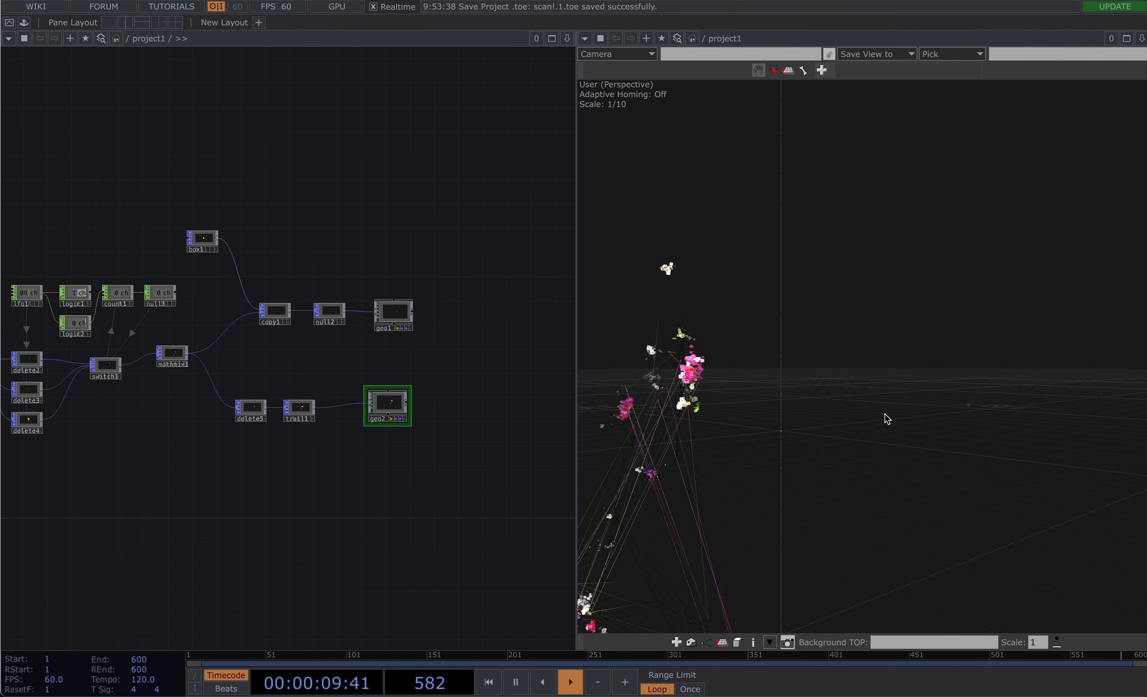
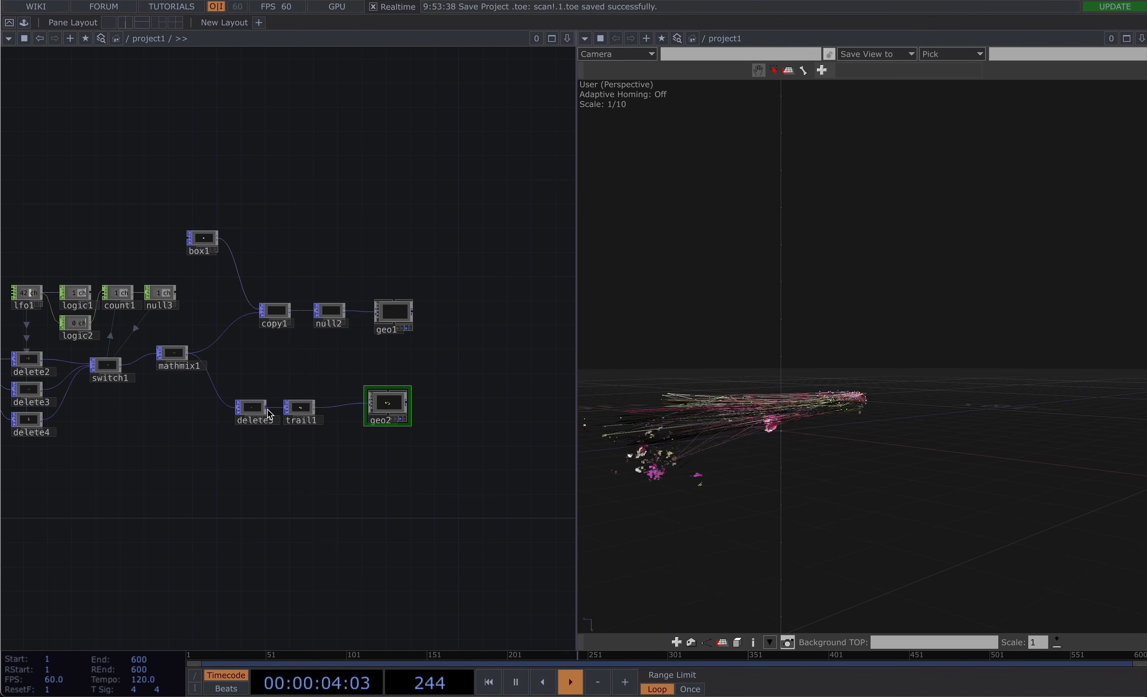
Branch a Null POP off delete5 and place it below delete5
left_click_drag(294, 493, 294, 492)
type("nu")
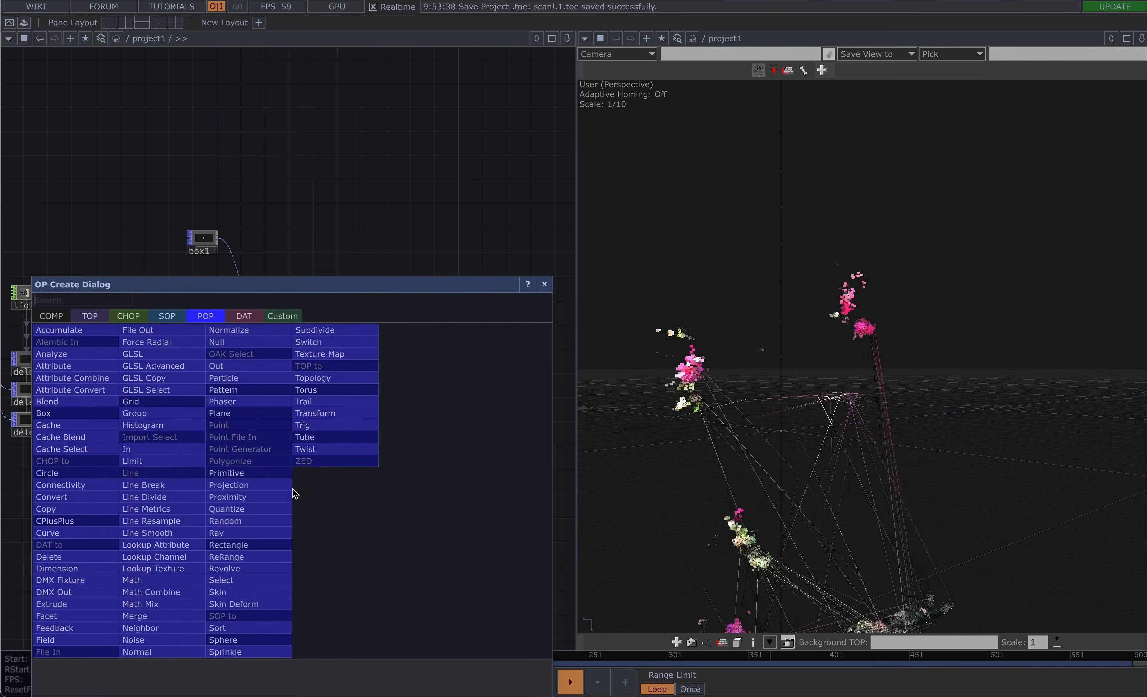
left_click(216, 342)
scroll(252, 477, "up", 5)
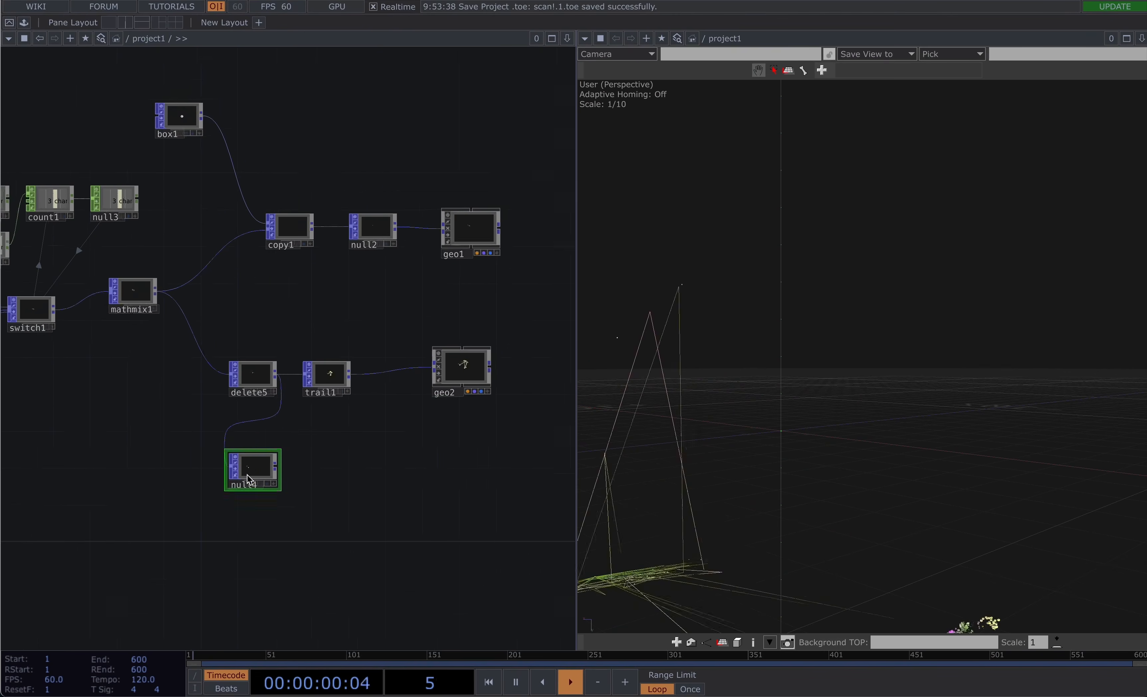
left_click_drag(354, 473, 263, 417)
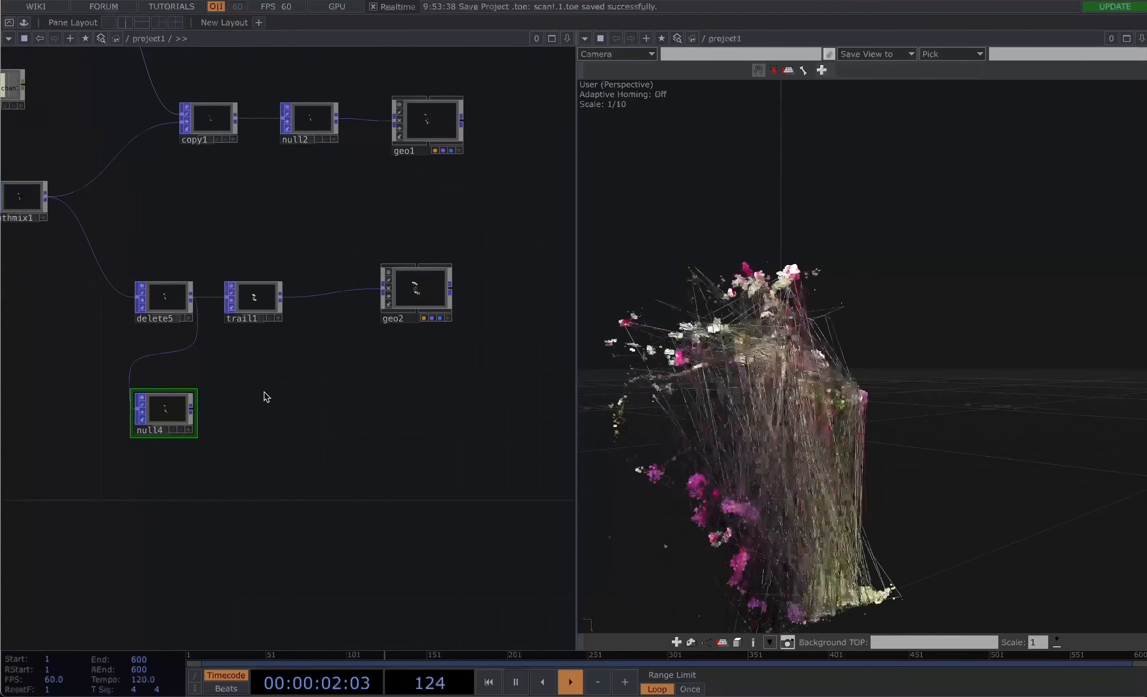
left_click_drag(176, 296, 176, 273)
Append an Attribute POP to null4 and open its parameters
scroll(460, 366, "up", 2)
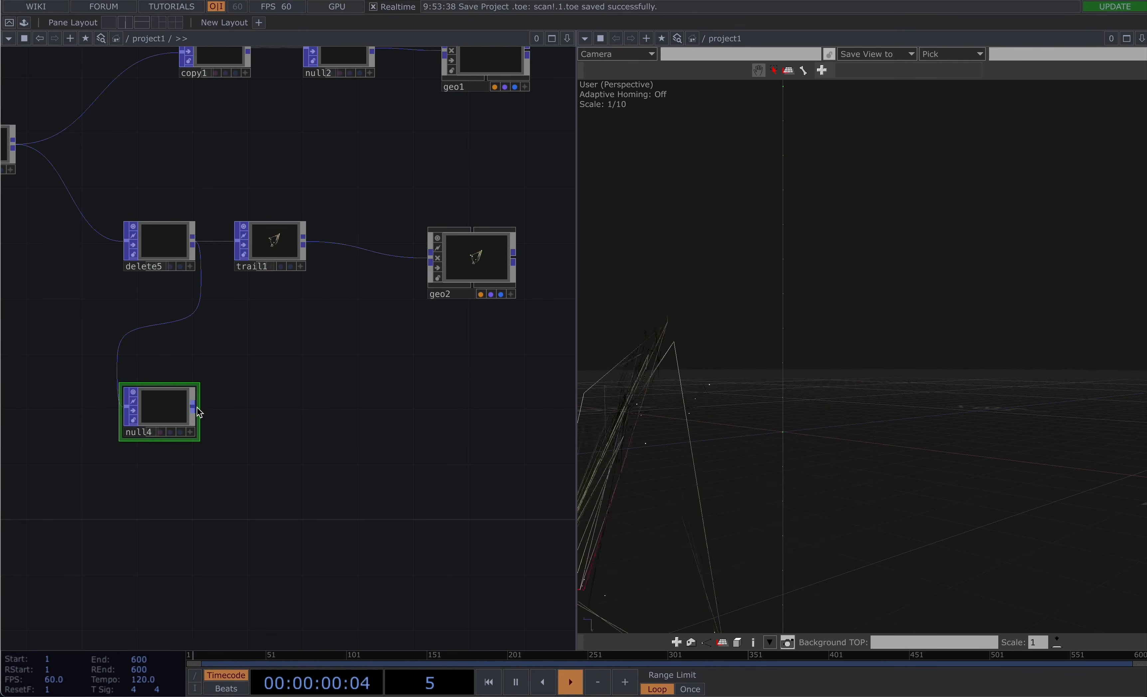
left_click(291, 410)
type("att")
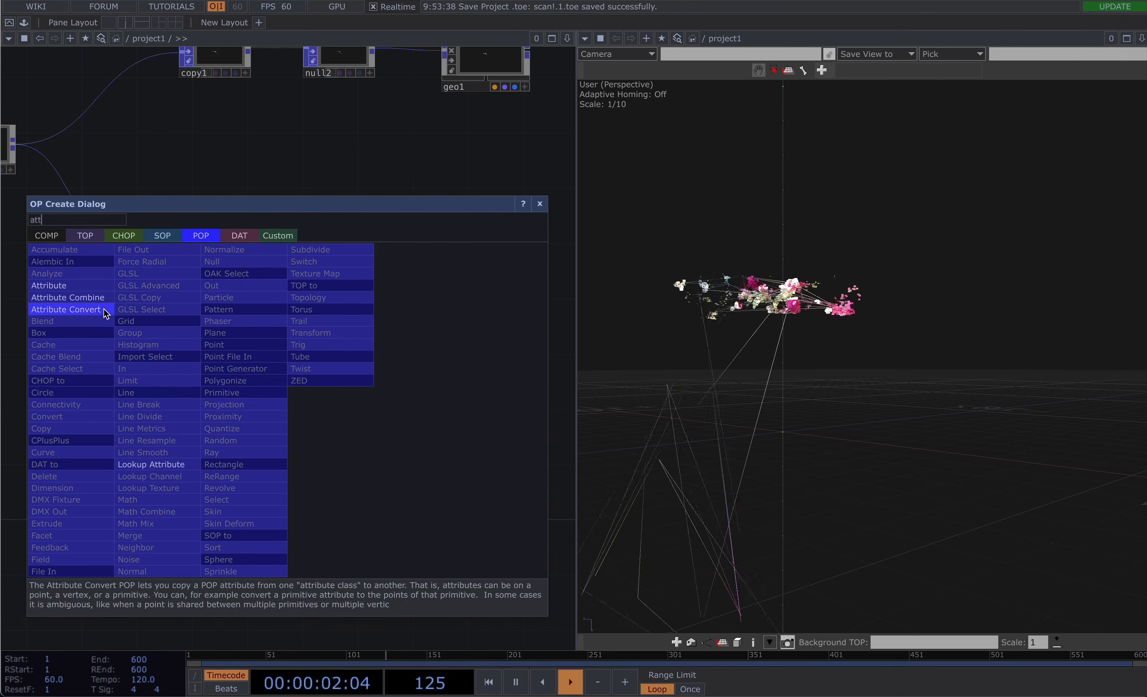
left_click(78, 287)
left_click(271, 409)
key("p")
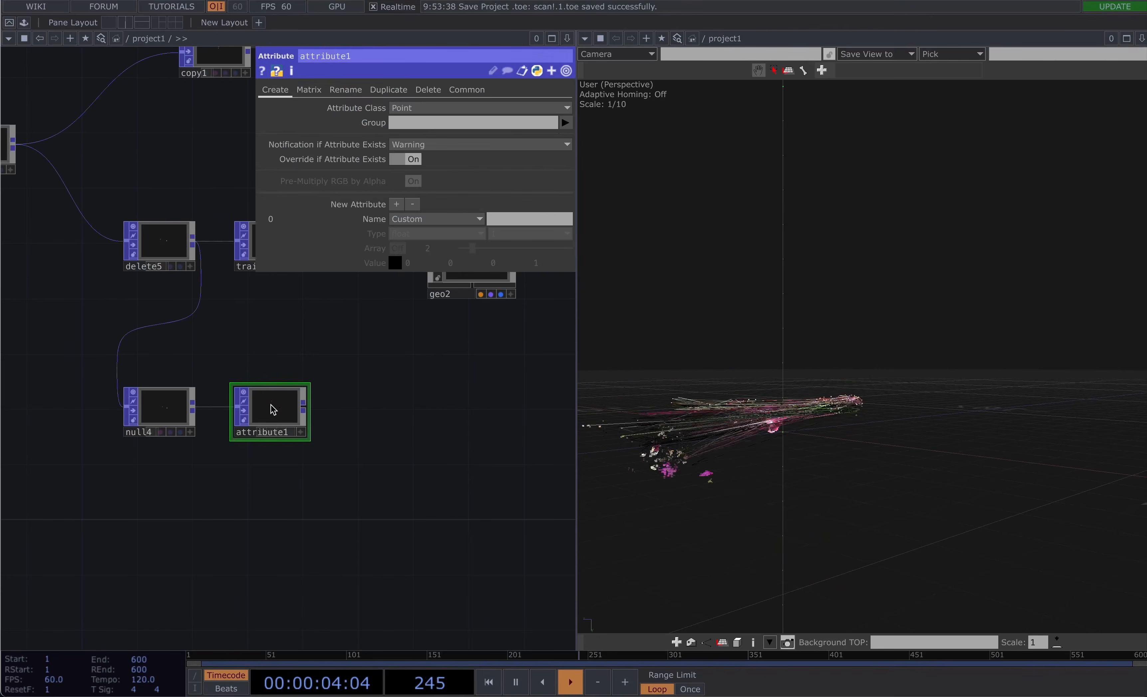
Name the new custom point attribute in attribute1 "age"
left_click(527, 223)
type("age")
key("Return")
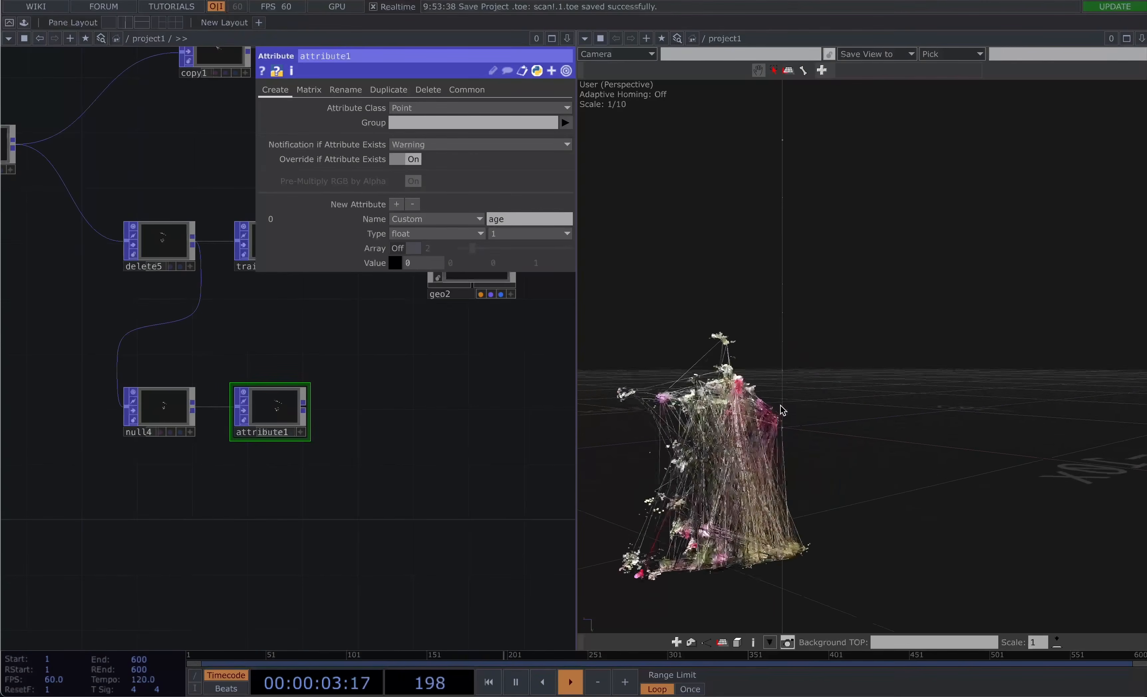
Append a Feedback POP after attribute1
left_click_drag(354, 422, 160, 415)
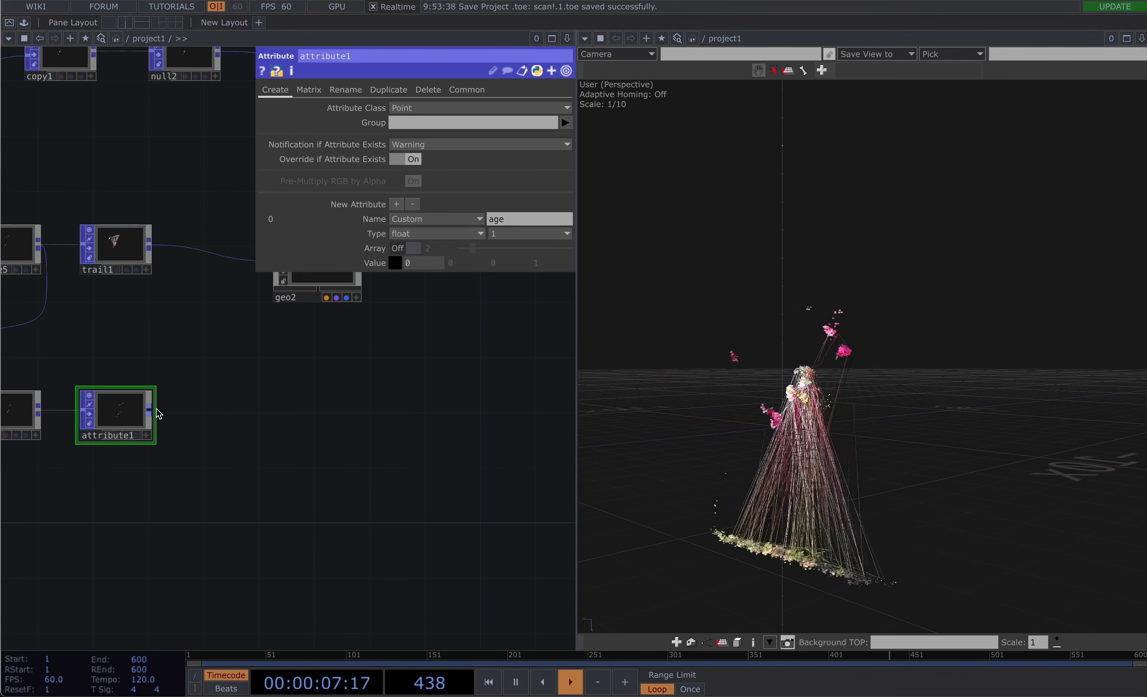
left_click(236, 418)
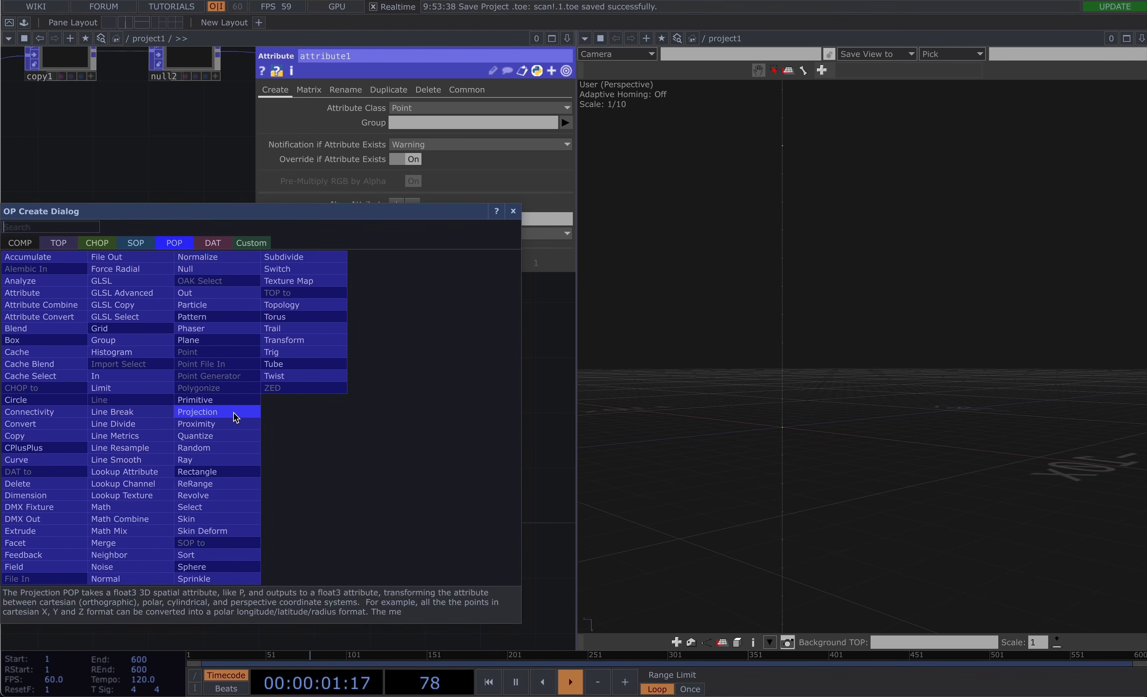
left_click(9, 556)
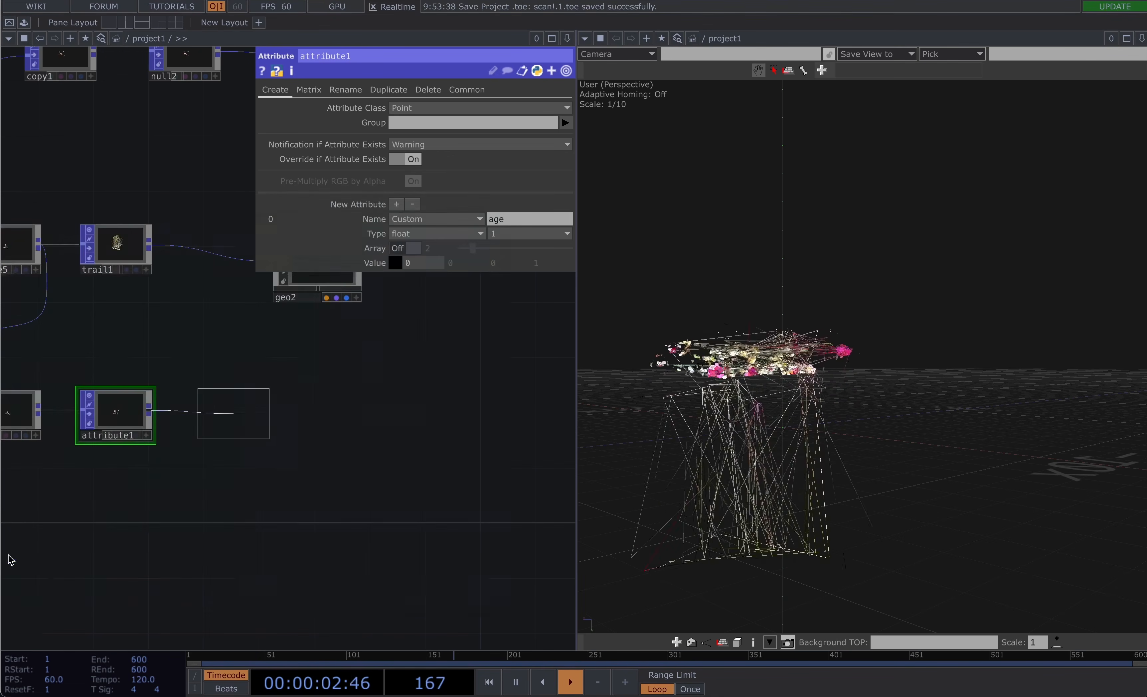
left_click(241, 414)
Append a Merge POP after feedback1 and connect attribute1 as its second input
scroll(272, 429, "down", 3)
left_click_drag(279, 418, 346, 415)
type("me")
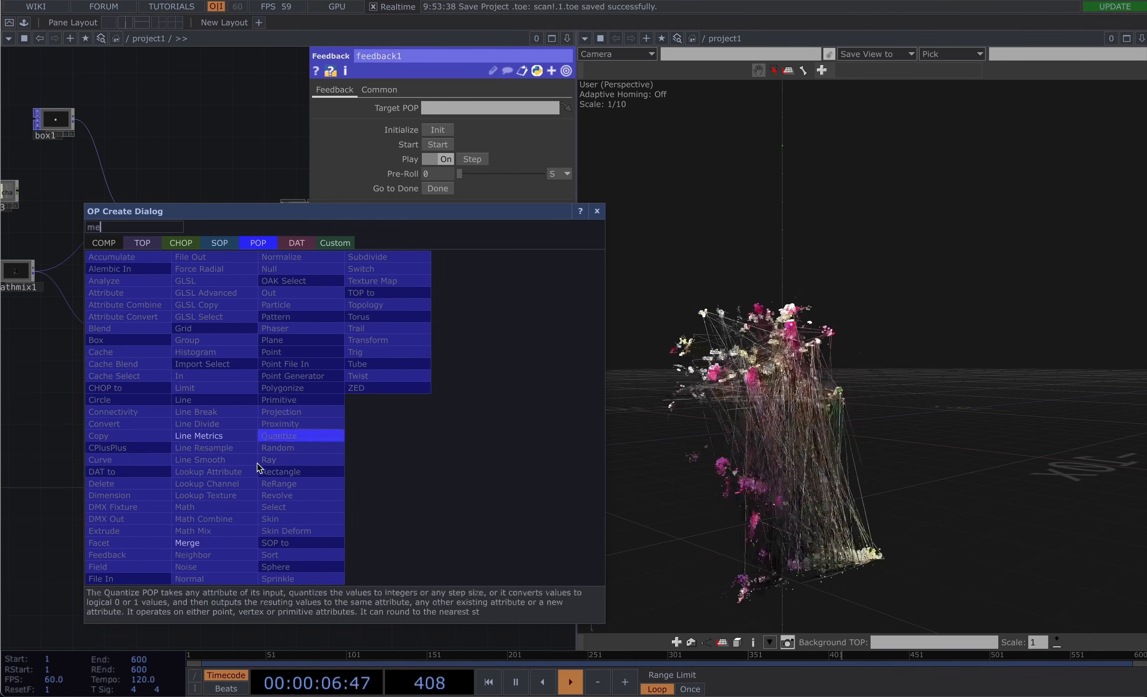
left_click(197, 543)
left_click(352, 429)
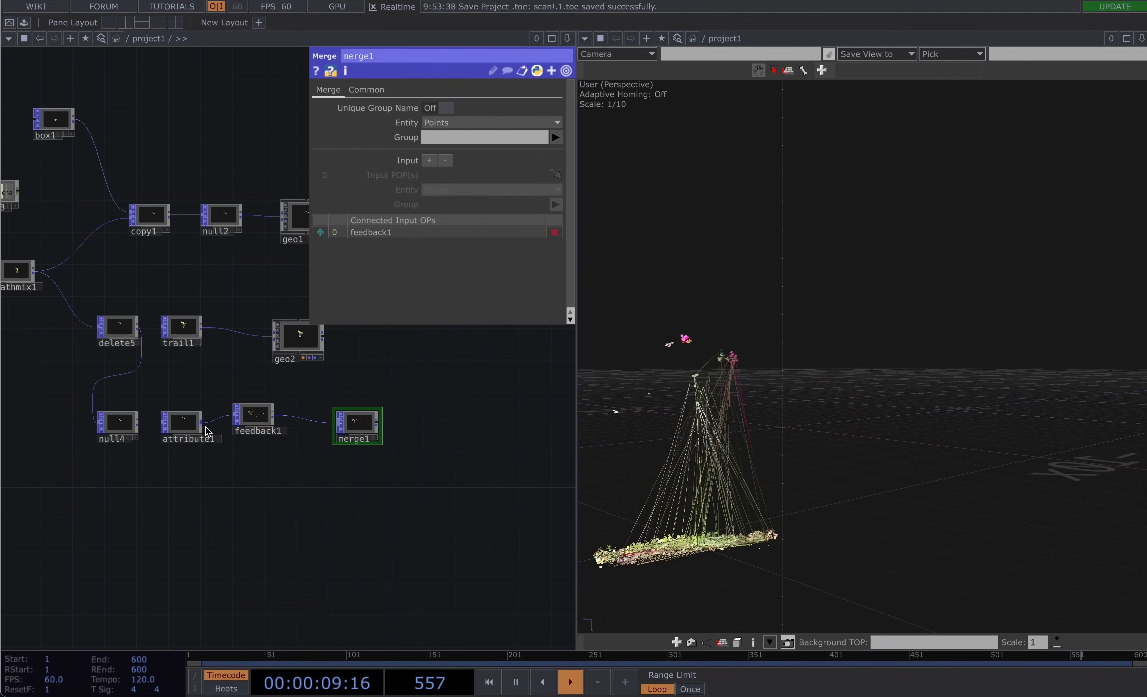
left_click_drag(202, 423, 327, 425)
scroll(327, 426, "up", 5)
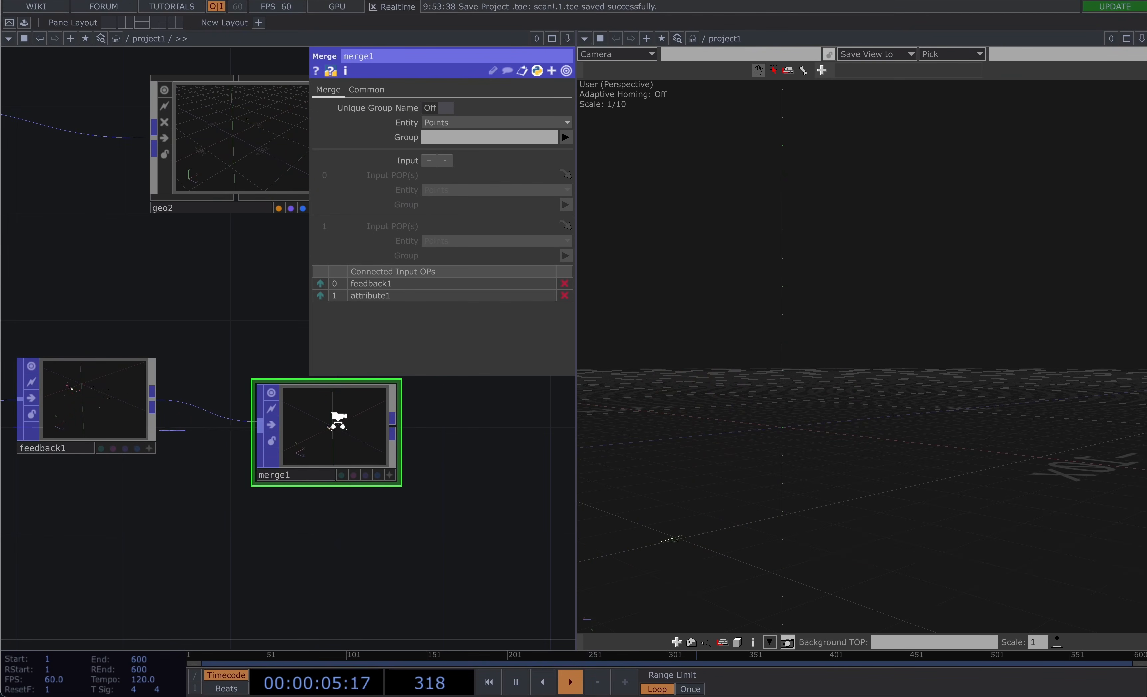
scroll(339, 418, "up", 5)
scroll(335, 484, "down", 8)
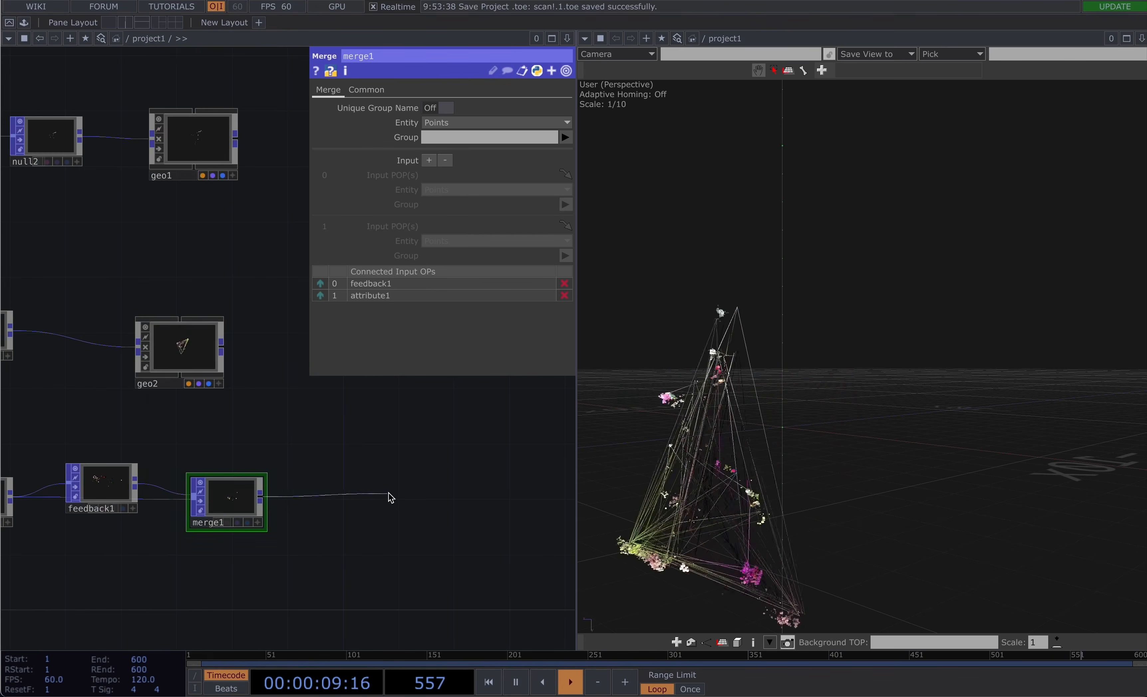
Append a Math POP after merge1, scoped to the age attribute with a Post Add of 1
left_click(392, 498)
left_click(245, 584)
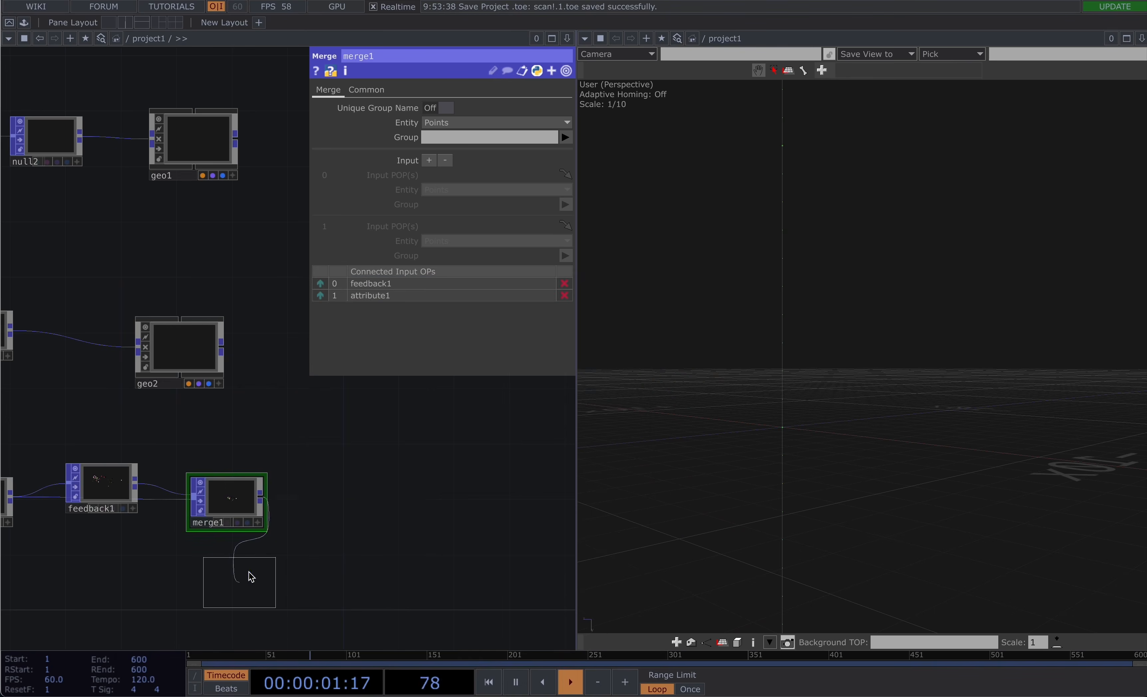
left_click(332, 507)
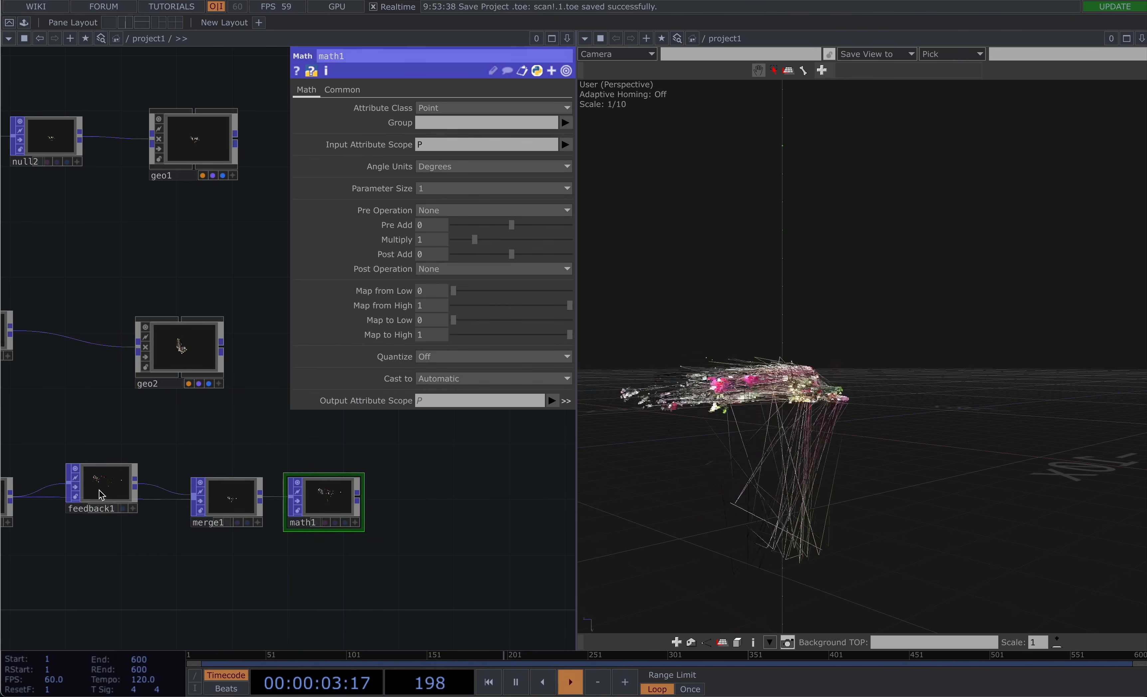
left_click(566, 146)
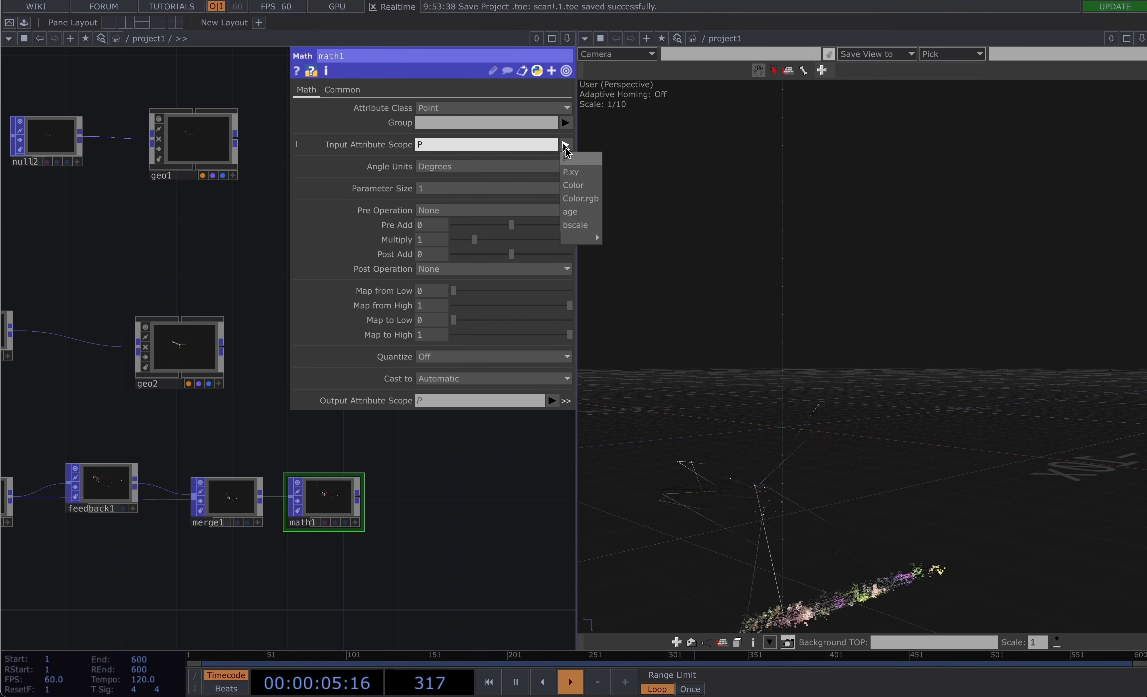
left_click(579, 216)
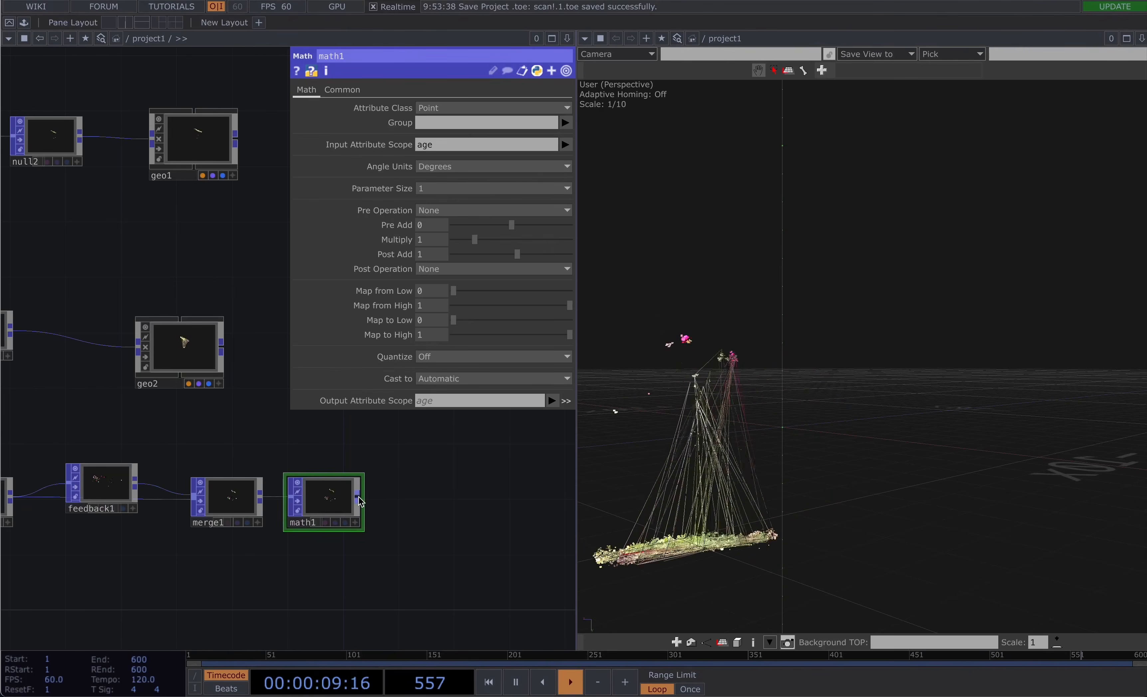
Append a Delete POP after math1
left_click(440, 499)
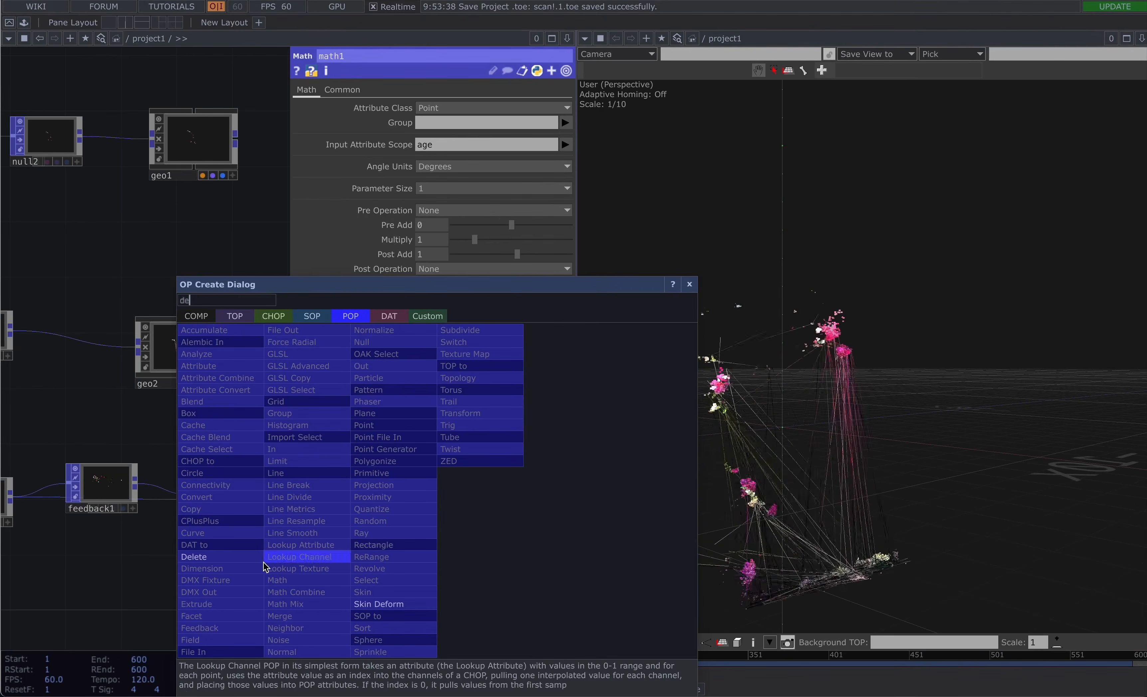
left_click(263, 626)
left_click(434, 504)
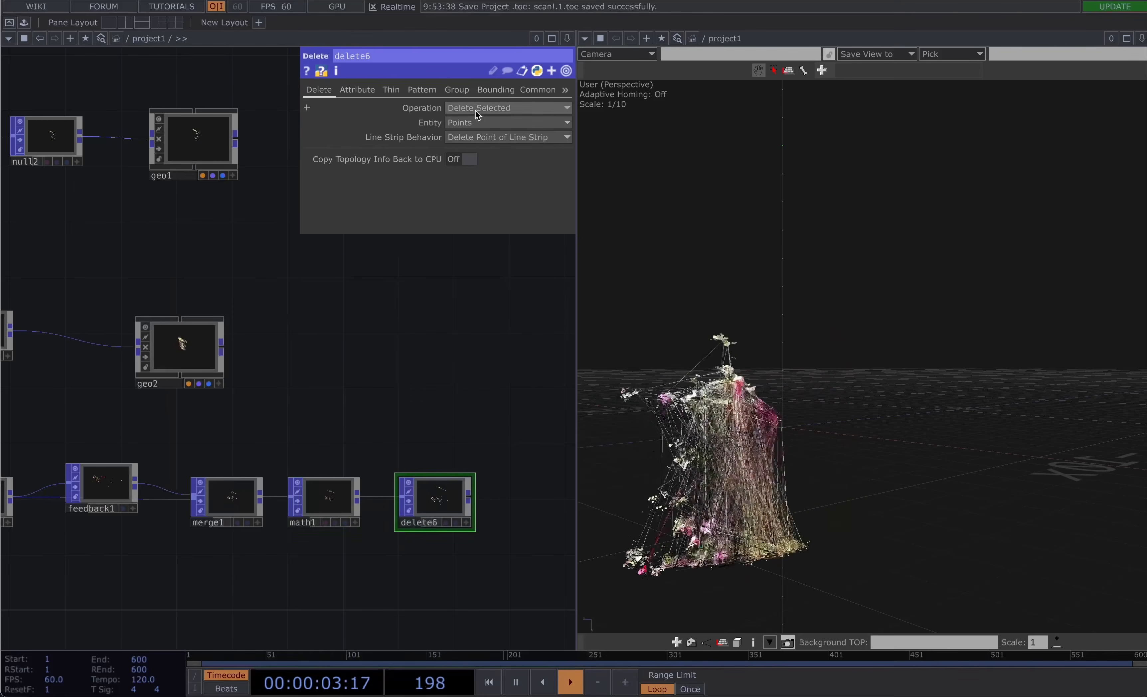
Set delete6 to remove points whose age attribute is greater than 20
left_click(357, 89)
left_click(566, 137)
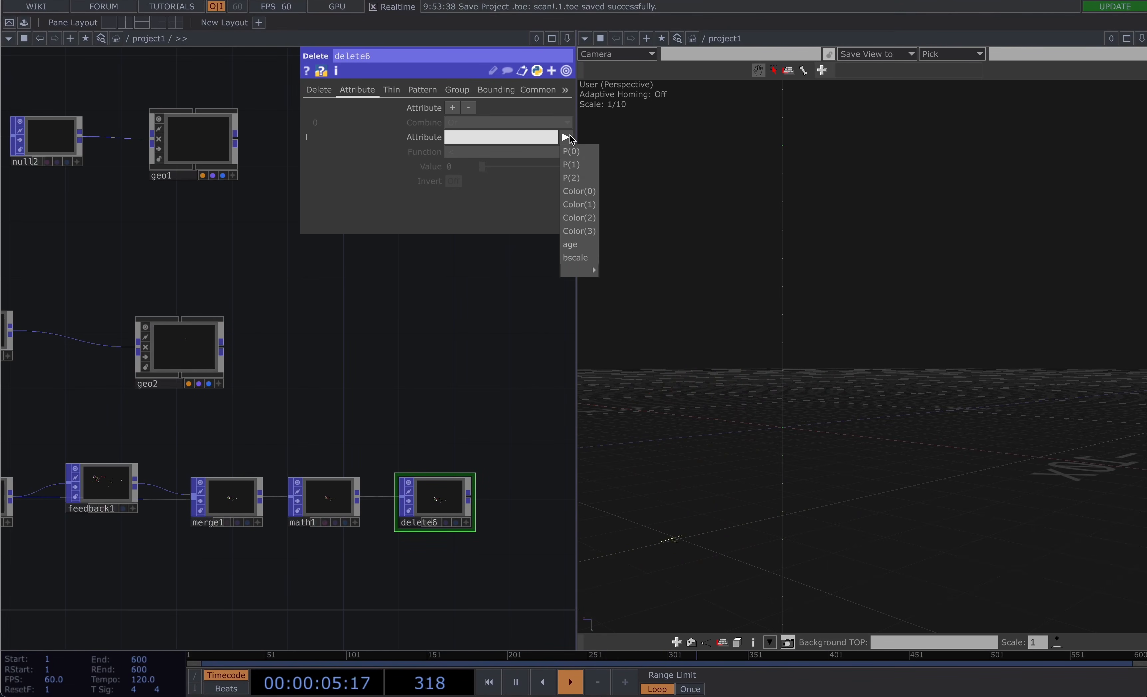
left_click(574, 245)
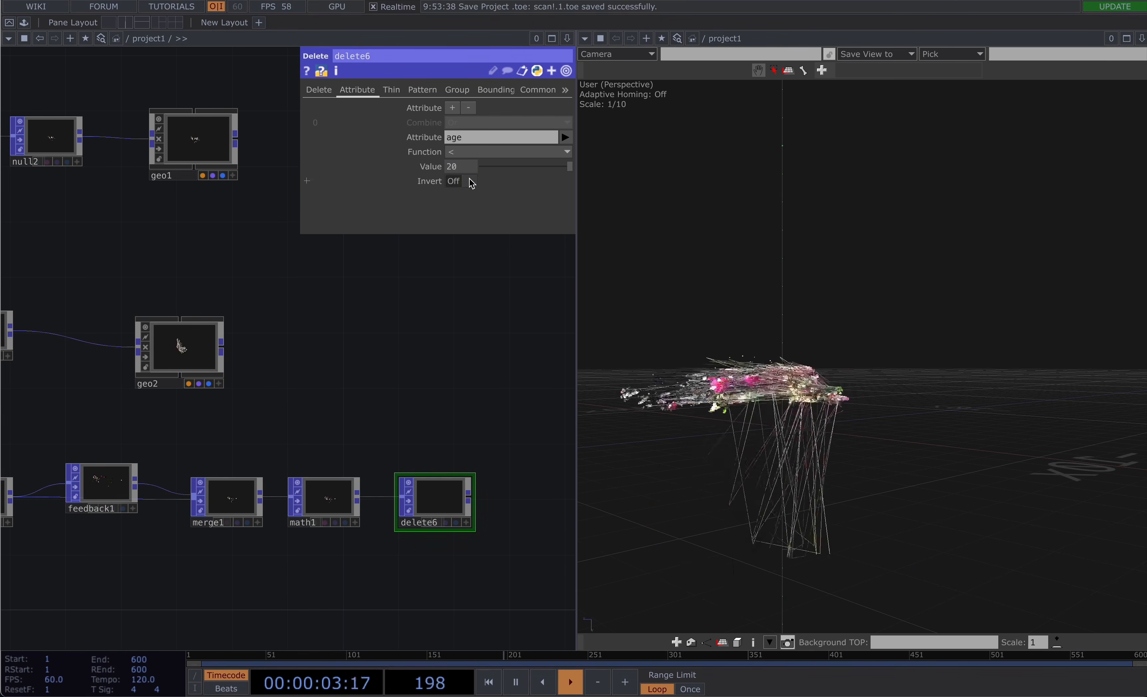
left_click(470, 181)
left_click(456, 152)
left_click(457, 217)
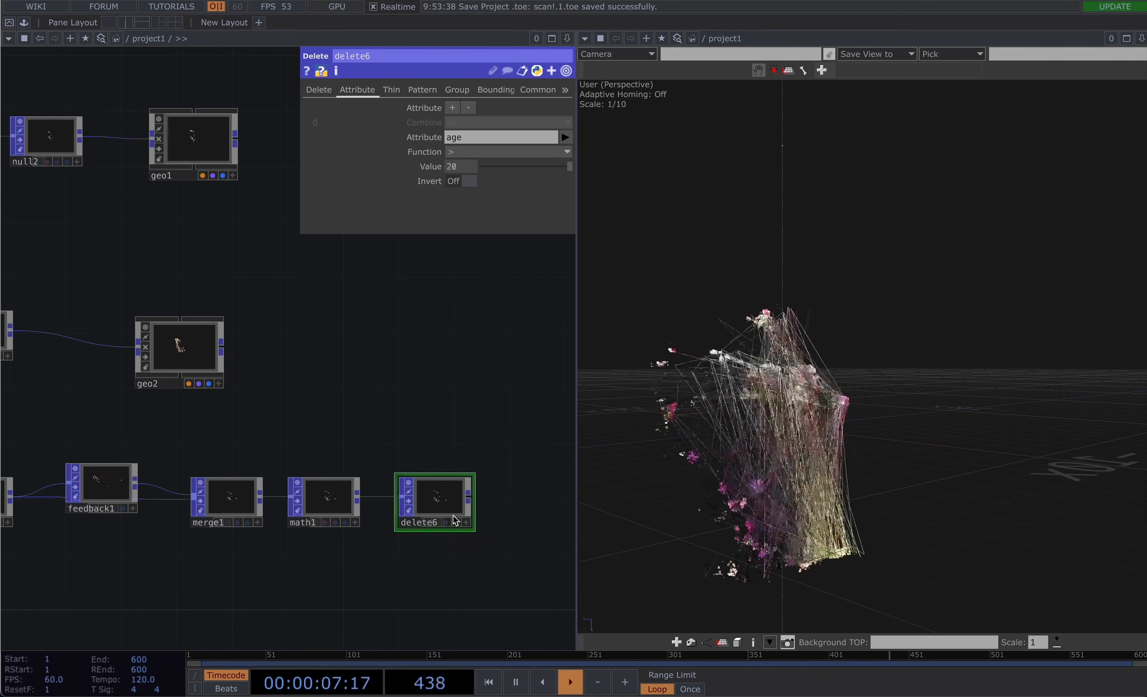
Append a Null POP after delete6 at the end of the feedback chain
scroll(455, 520, "up", 5)
scroll(438, 507, "down", 5)
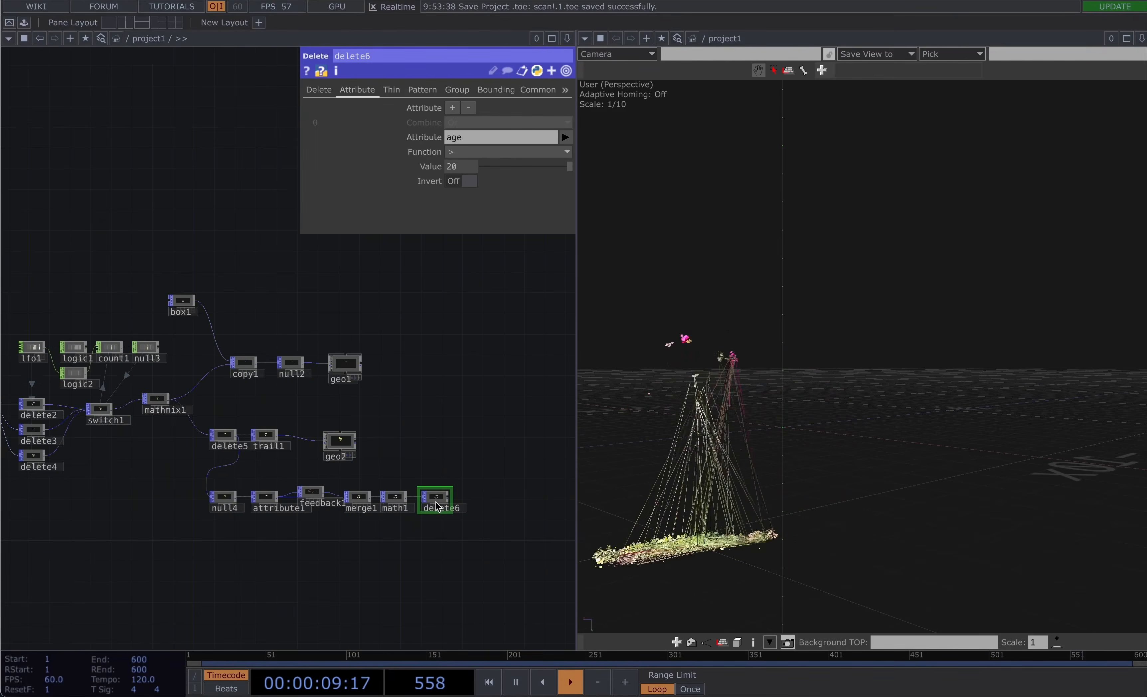
scroll(448, 510, "up", 2)
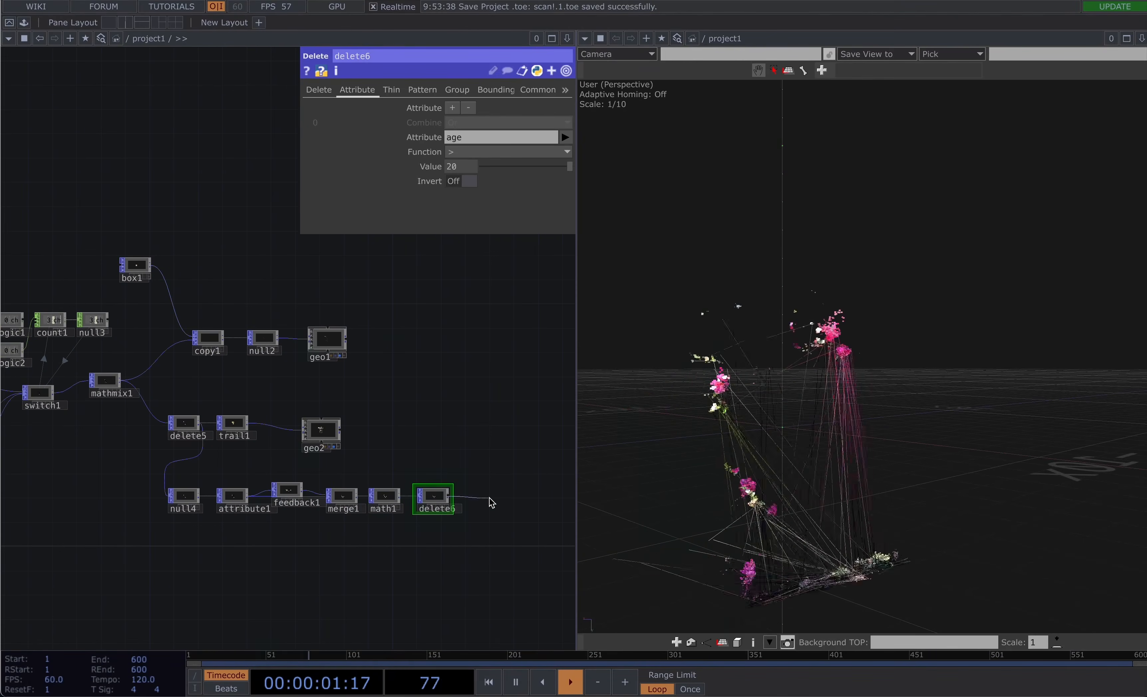
key("Tab")
type("nu")
left_click(427, 345)
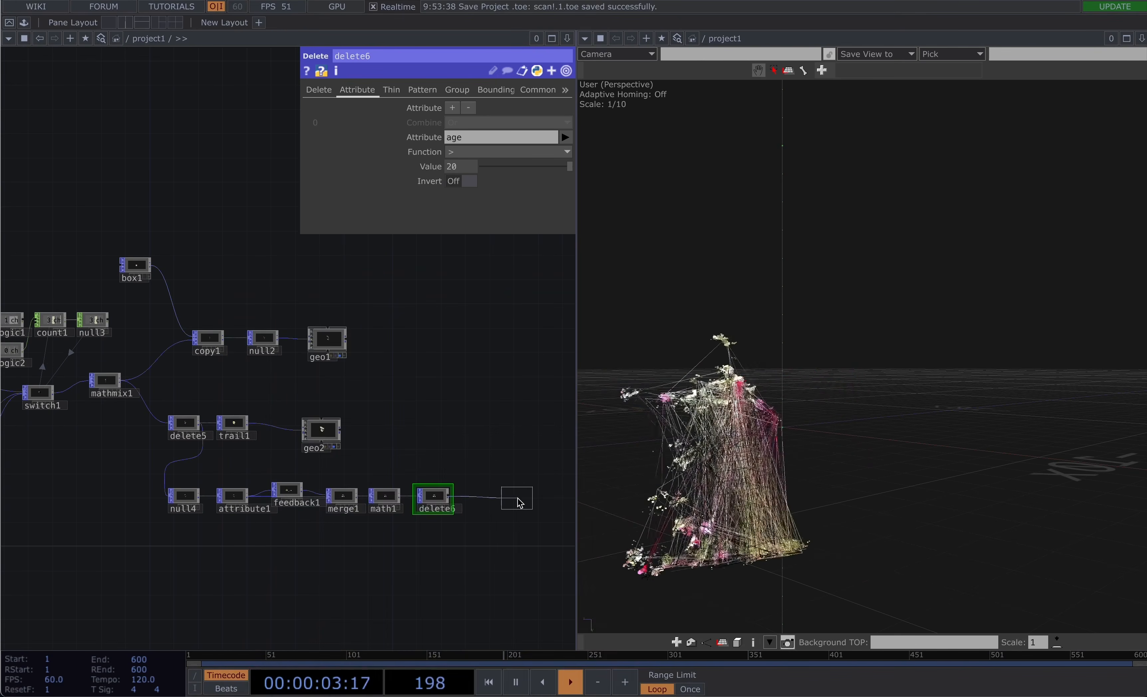
left_click(520, 502)
Examine the accumulated points in the node viewer of the Null POP ending the feedback chain
left_click_drag(523, 499, 306, 491)
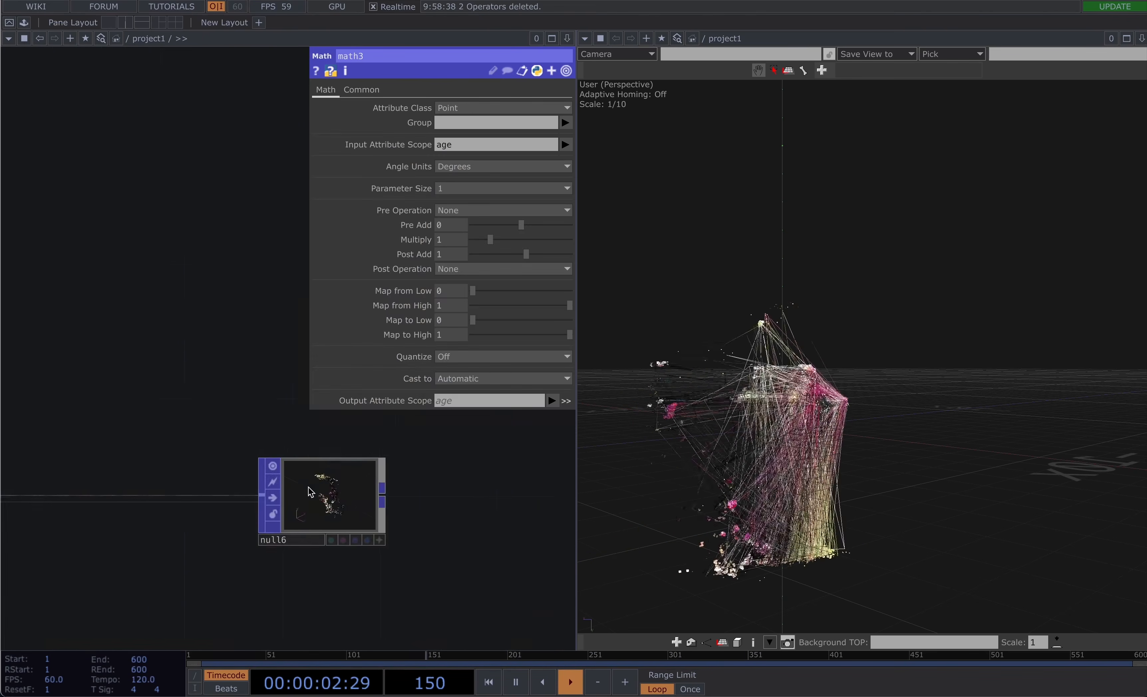
scroll(308, 487, "up", 5)
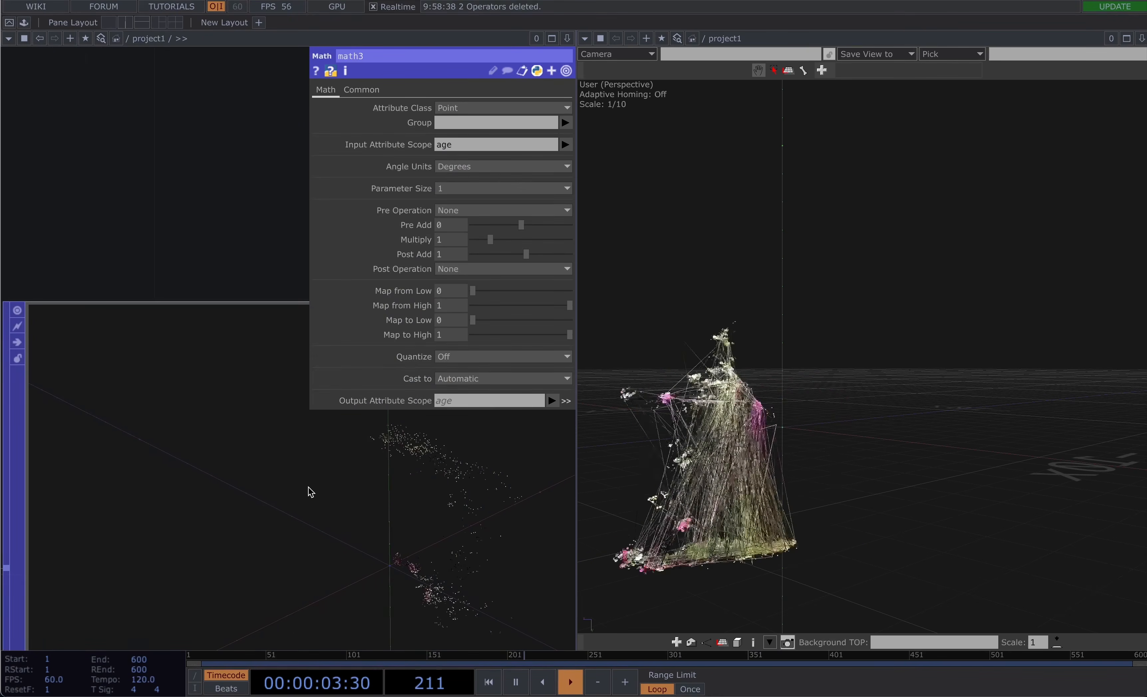
scroll(311, 491, "down", 3)
scroll(355, 495, "up", 6)
scroll(357, 493, "down", 2)
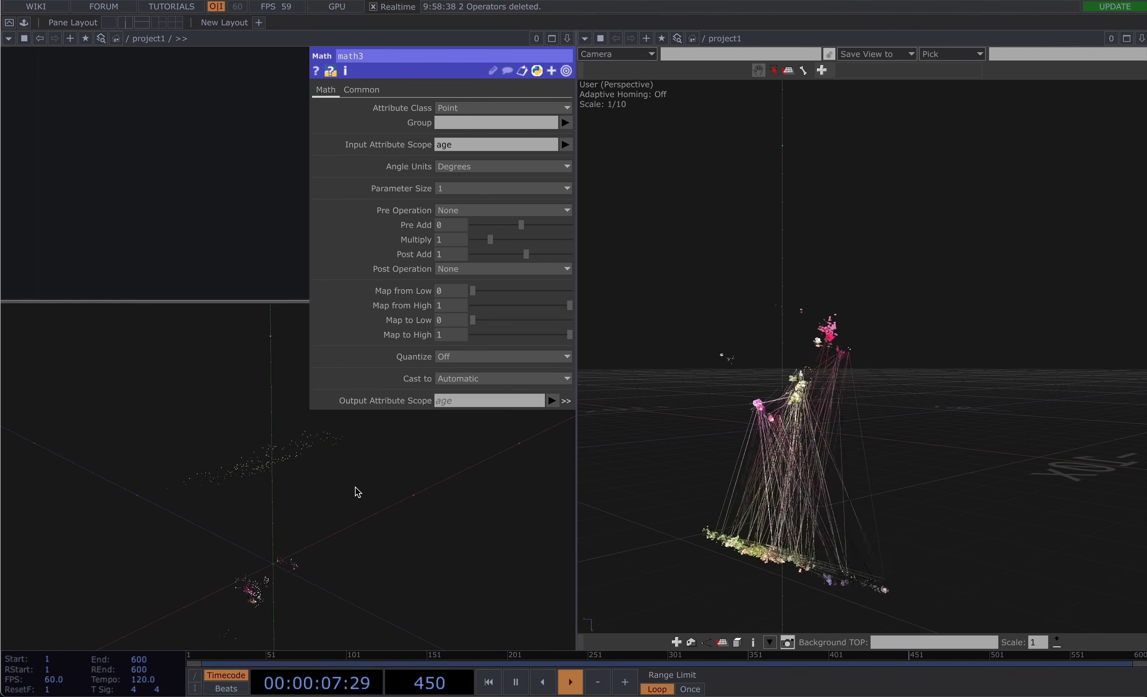
scroll(356, 492, "down", 2)
scroll(357, 493, "down", 5)
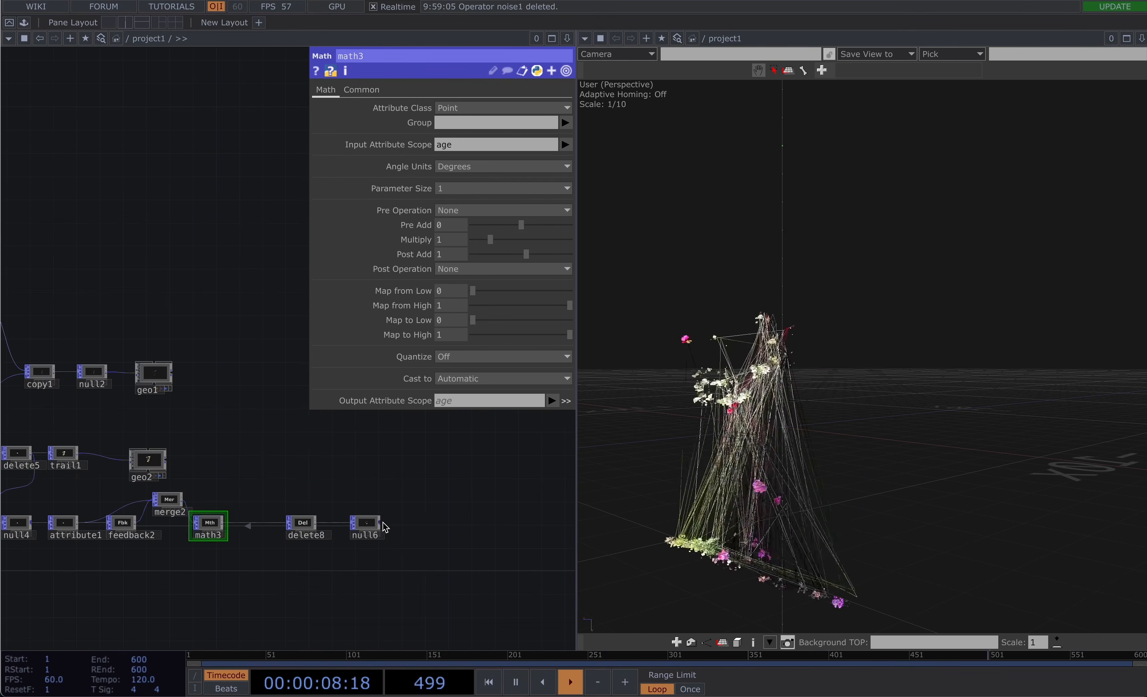
Add a Geometry COMP fed by null6's output
left_click_drag(382, 522, 435, 526)
type("ge")
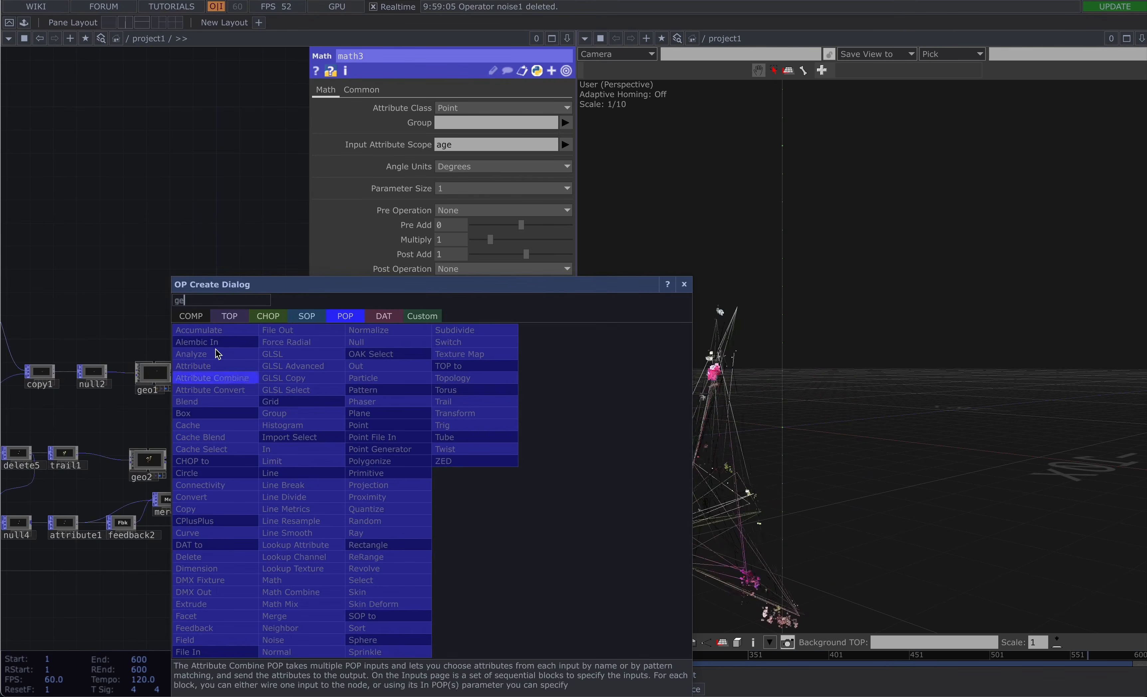
left_click(190, 317)
left_click(193, 438)
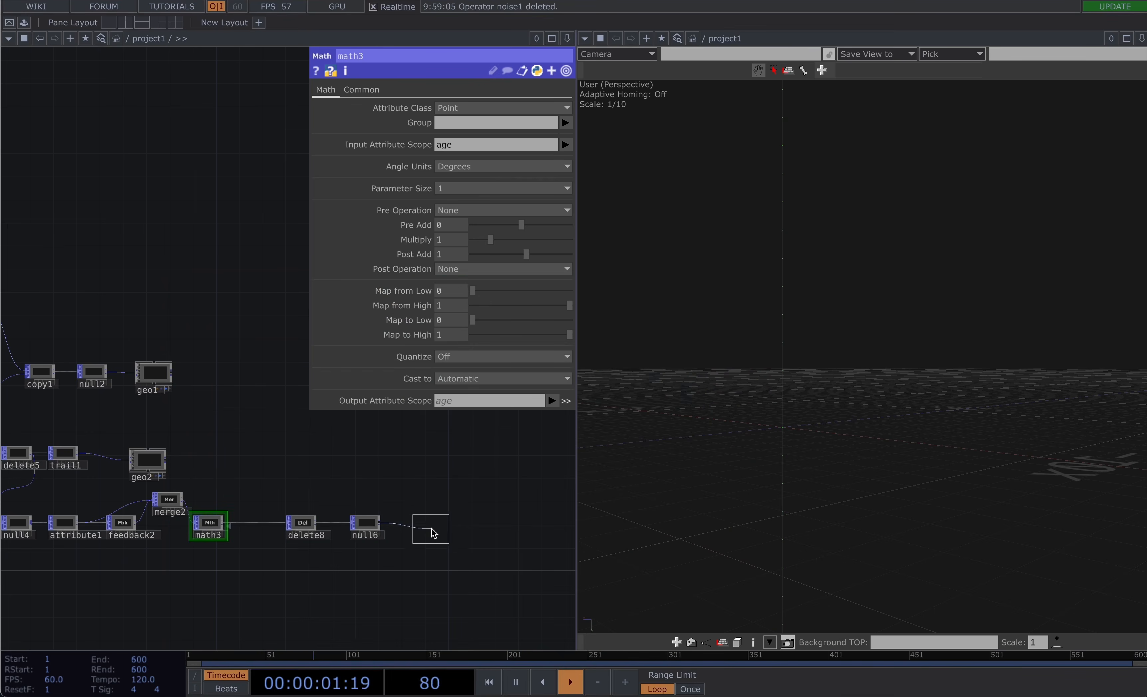
left_click(434, 533)
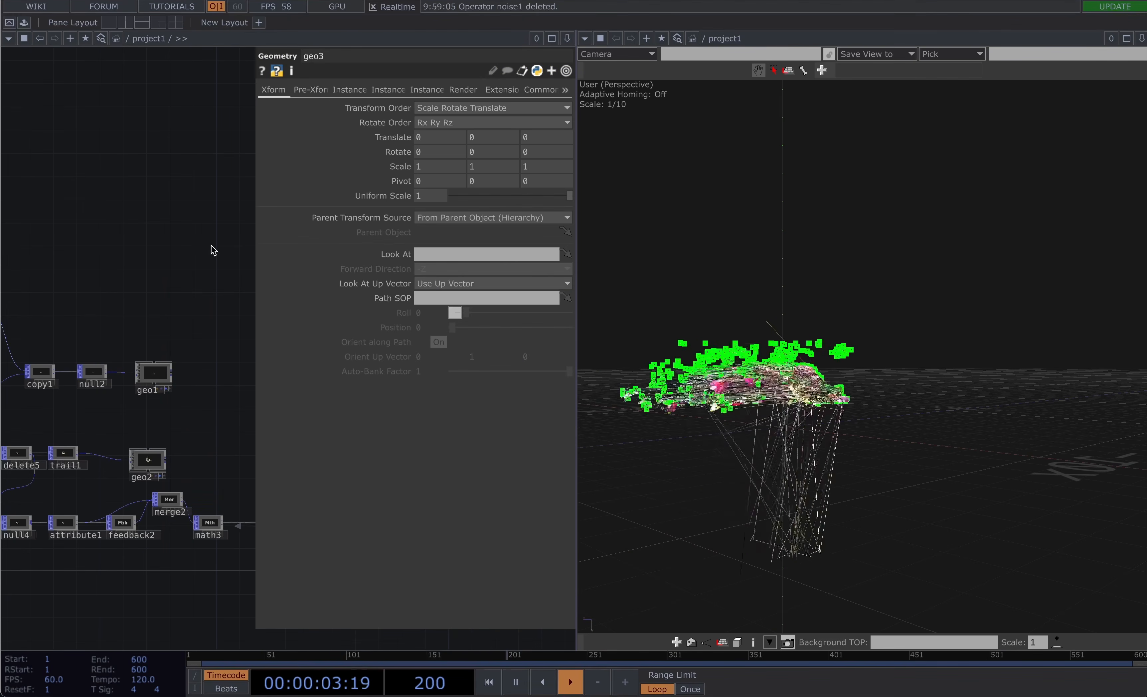
left_click(108, 551)
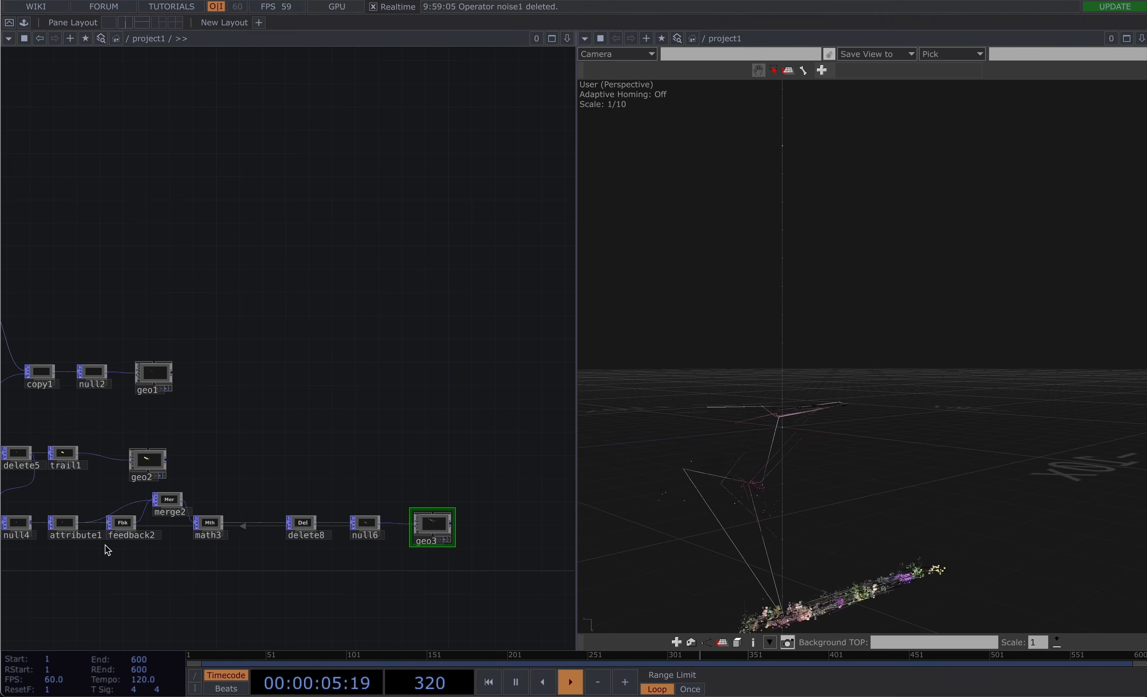
Insert a Noise POP into the connection between math3 and delete8
left_click_drag(254, 504, 293, 501)
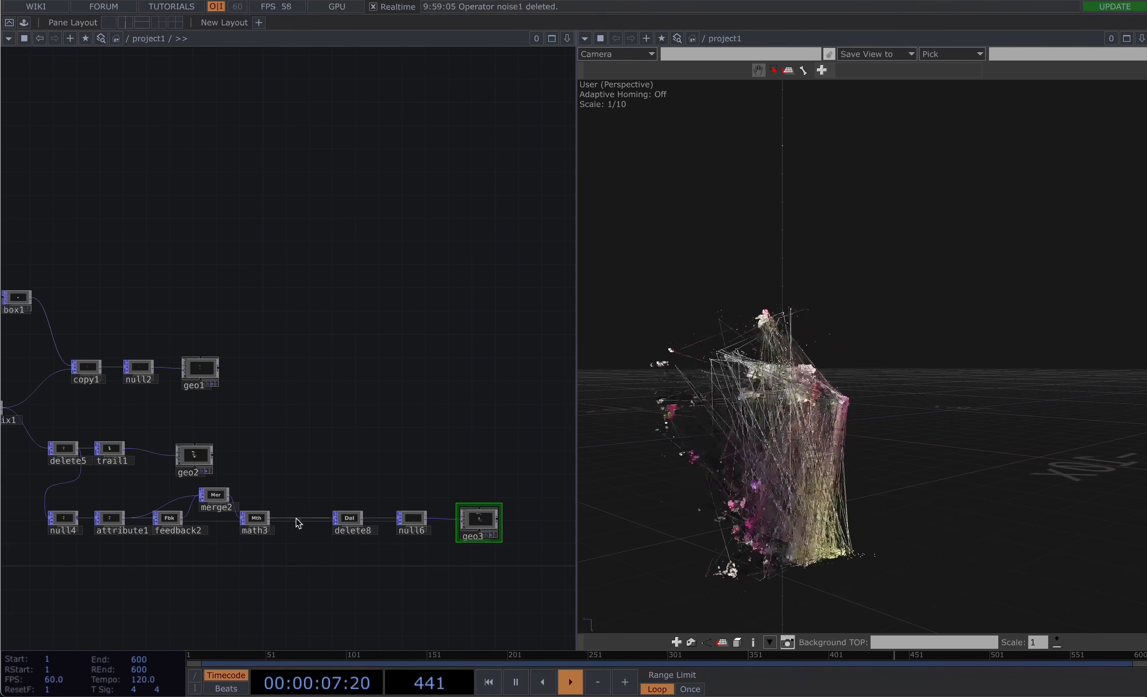
right_click(290, 497)
left_click(311, 505)
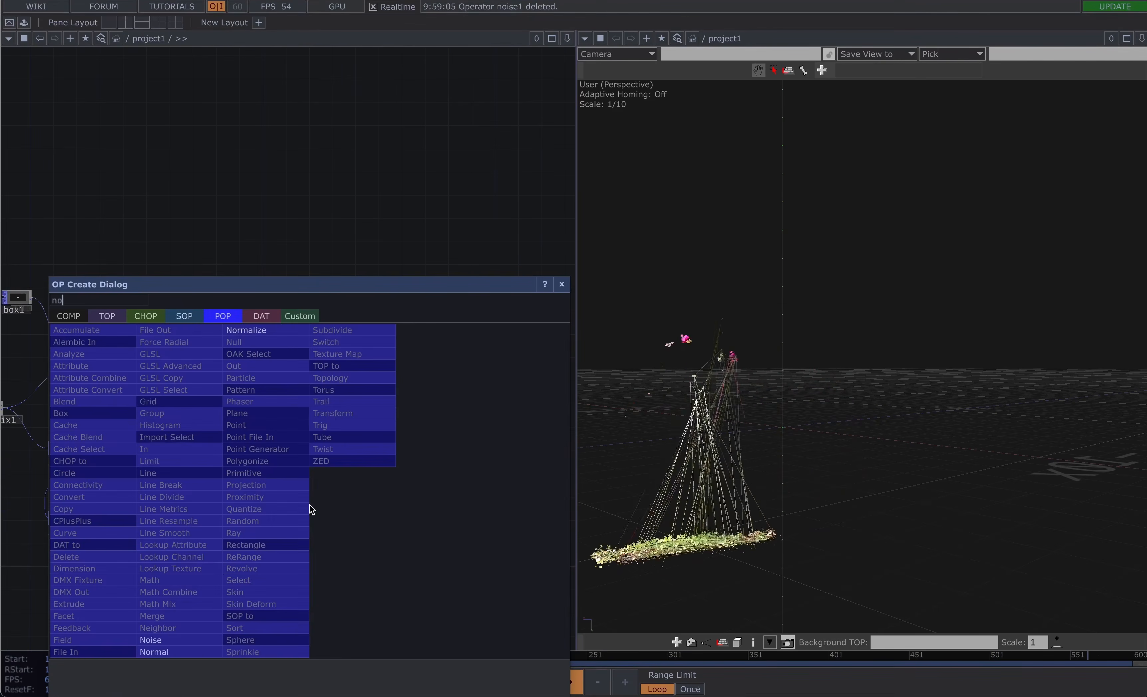
left_click(155, 641)
left_click(301, 517)
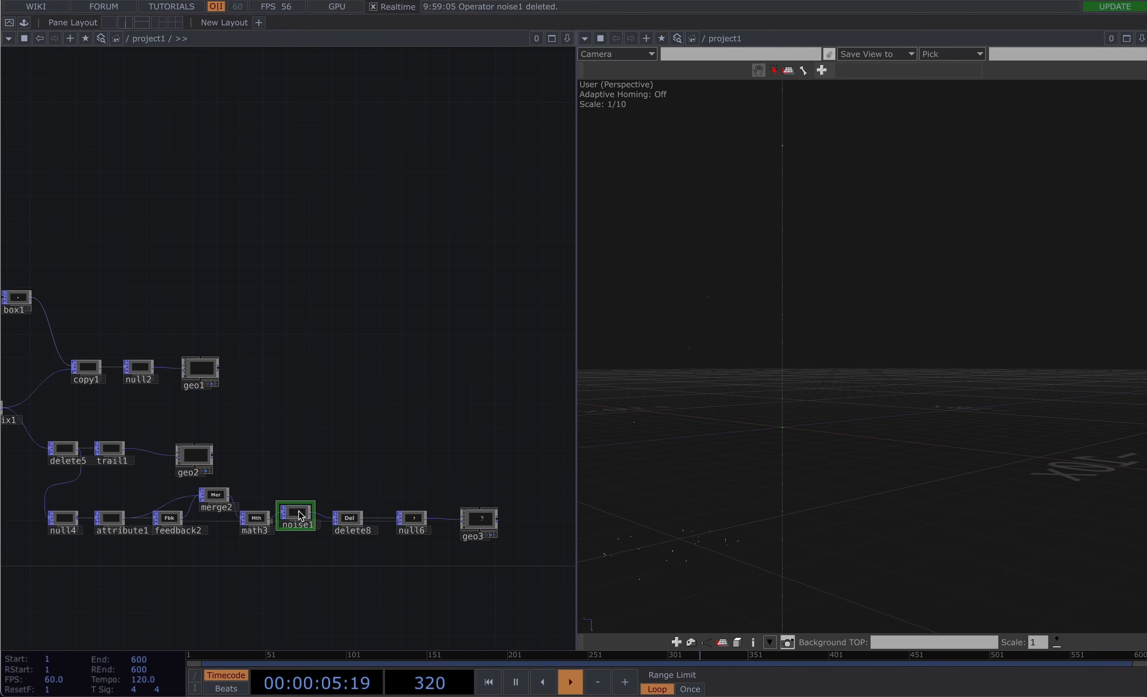
Set the amplitude of noise1 to 0.04 and its period to 1.577
key("p")
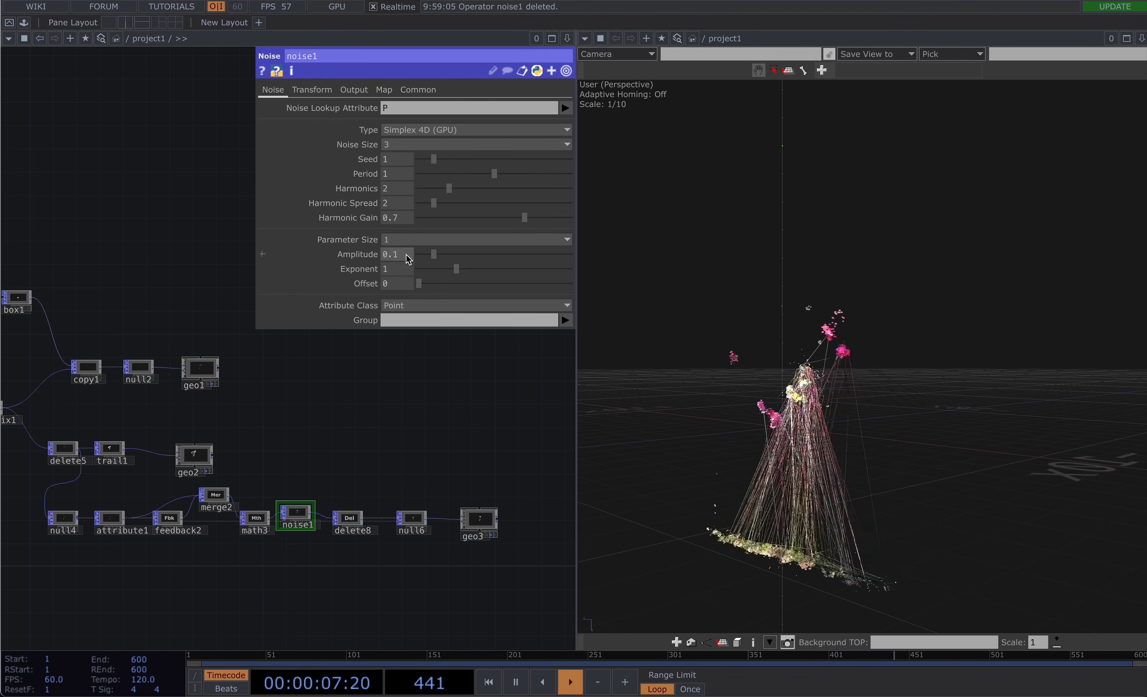
type("0.04")
key("Return")
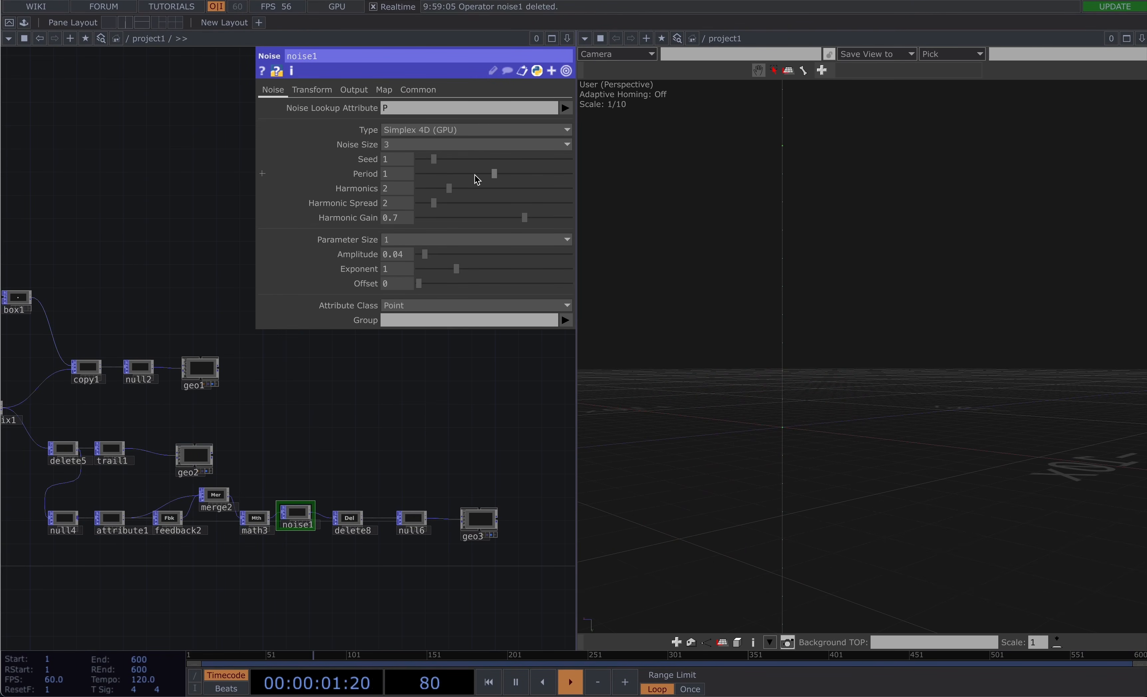
left_click(538, 174)
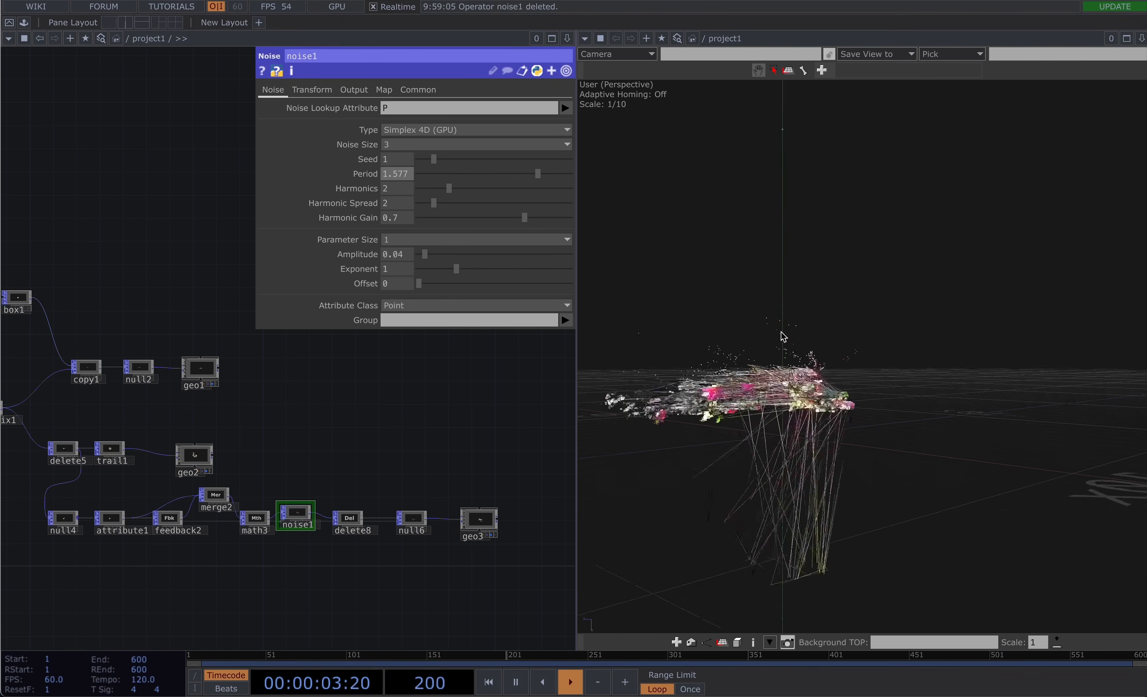
left_click_drag(837, 409, 834, 346)
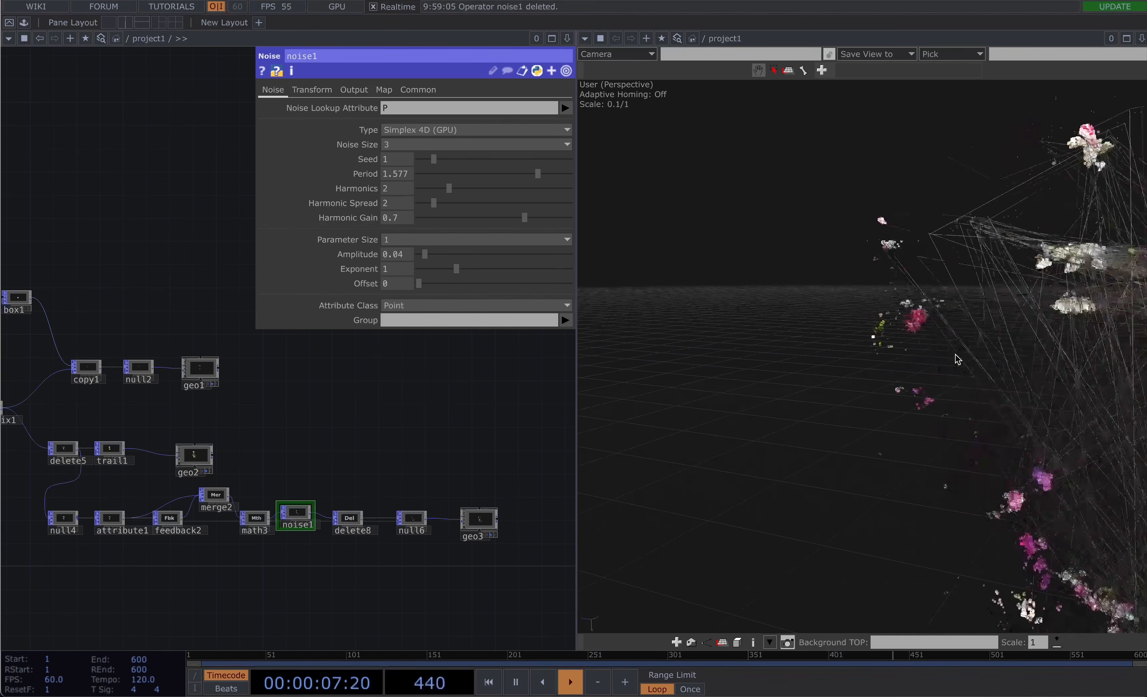
Examine the boxes, trail lines and noisy particles in the 3D view from several angles and distances
scroll(958, 359, "down", 3)
right_click_drag(987, 405, 902, 404)
scroll(947, 394, "up", 2)
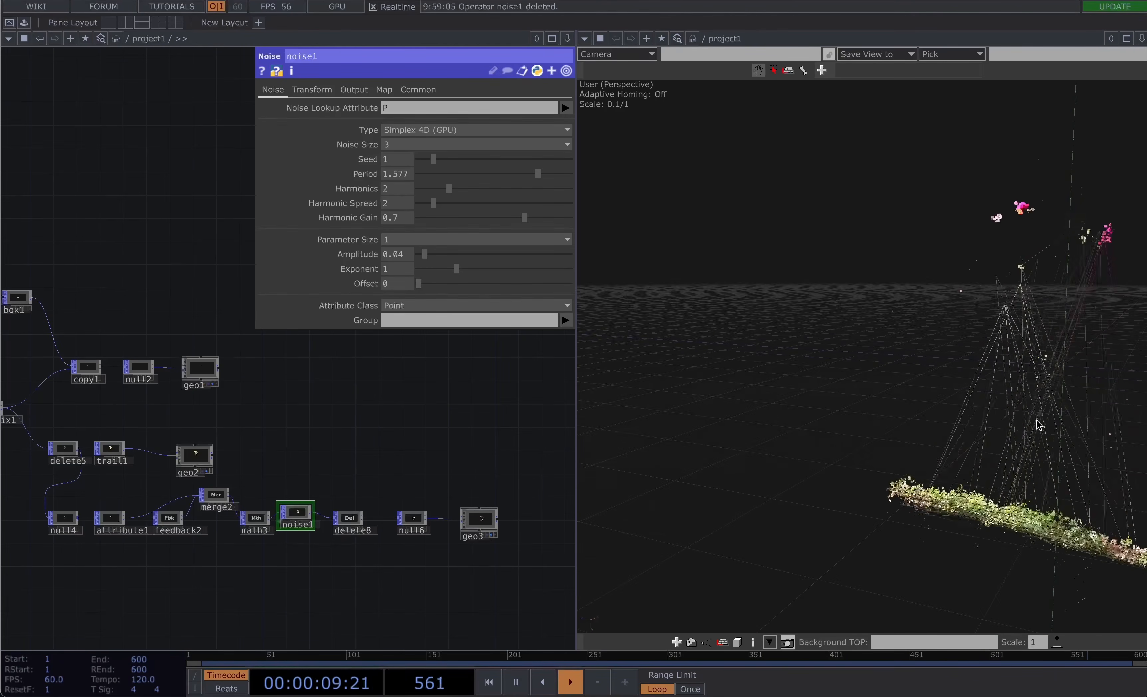
left_click_drag(1037, 420, 1083, 423)
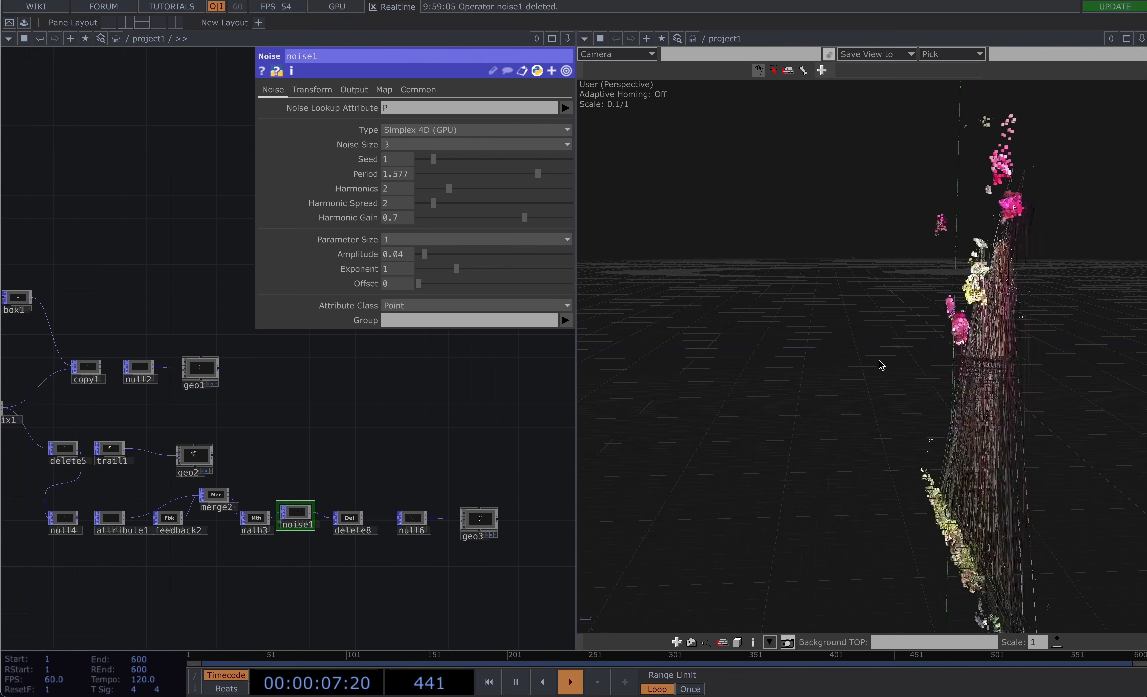
left_click_drag(890, 400, 815, 400)
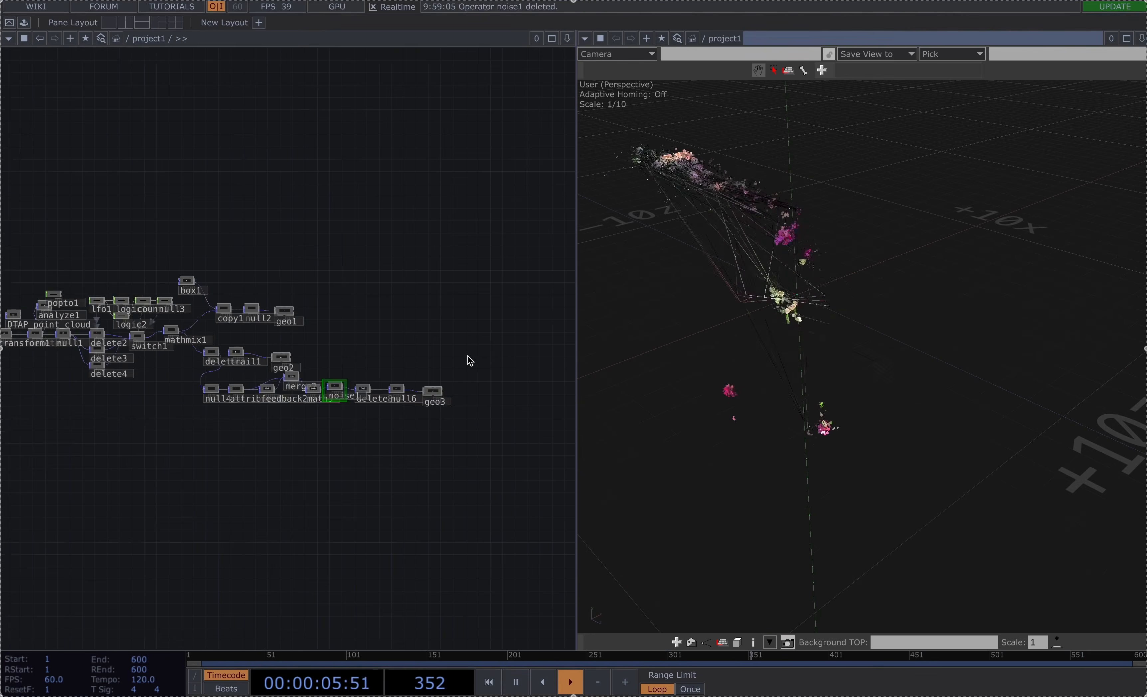
Add a Render TOP to the right of the three Geometry COMPs
scroll(469, 359, "down", 3)
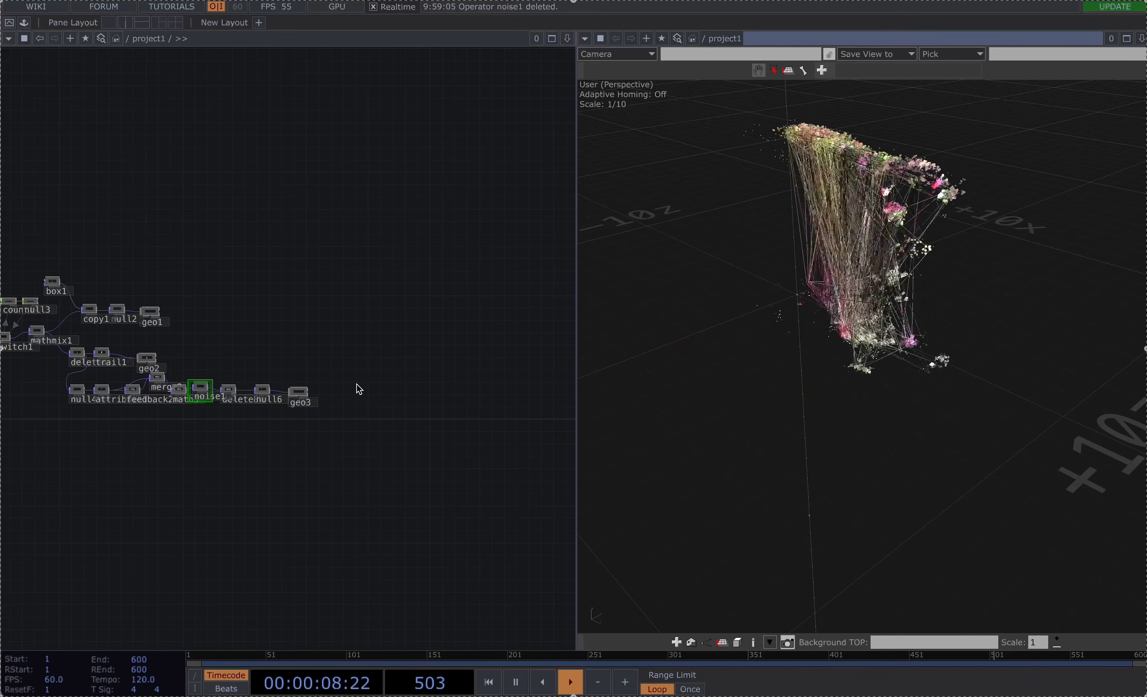
key("Tab")
type("re")
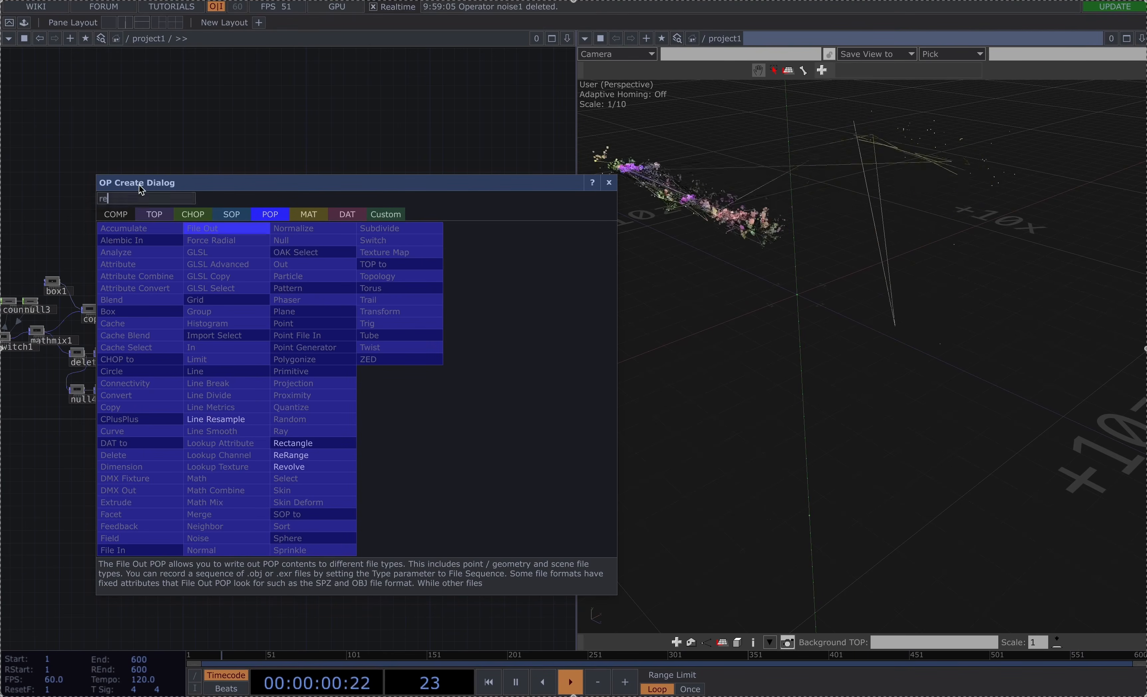
left_click(160, 214)
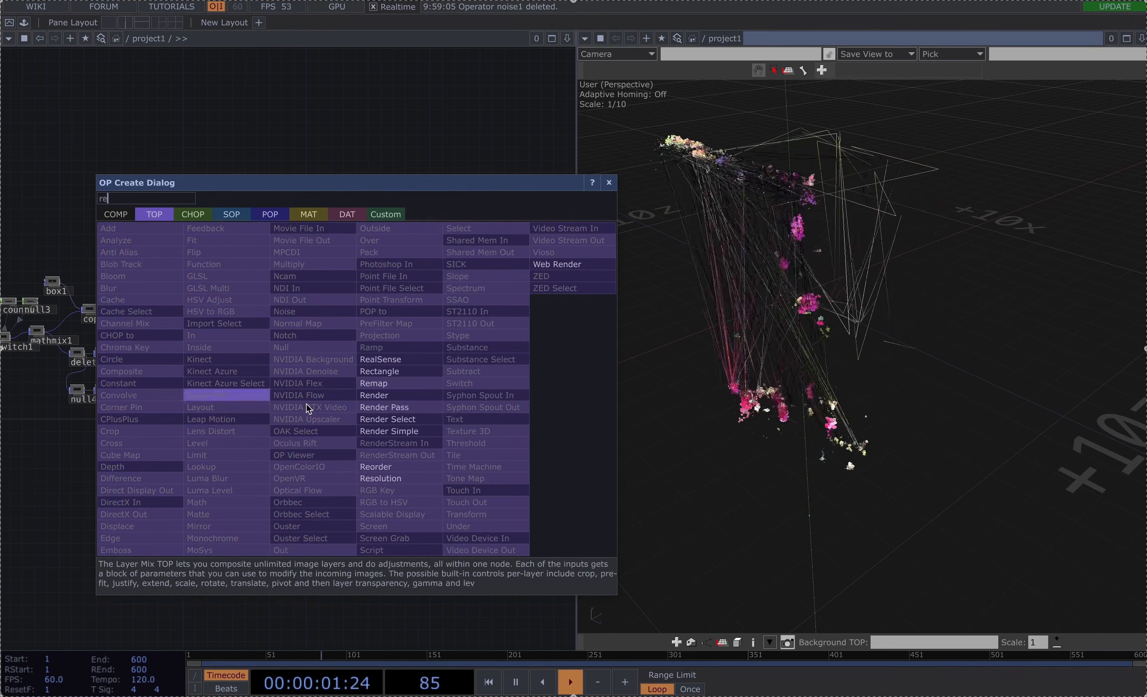
left_click(386, 397)
left_click(336, 347)
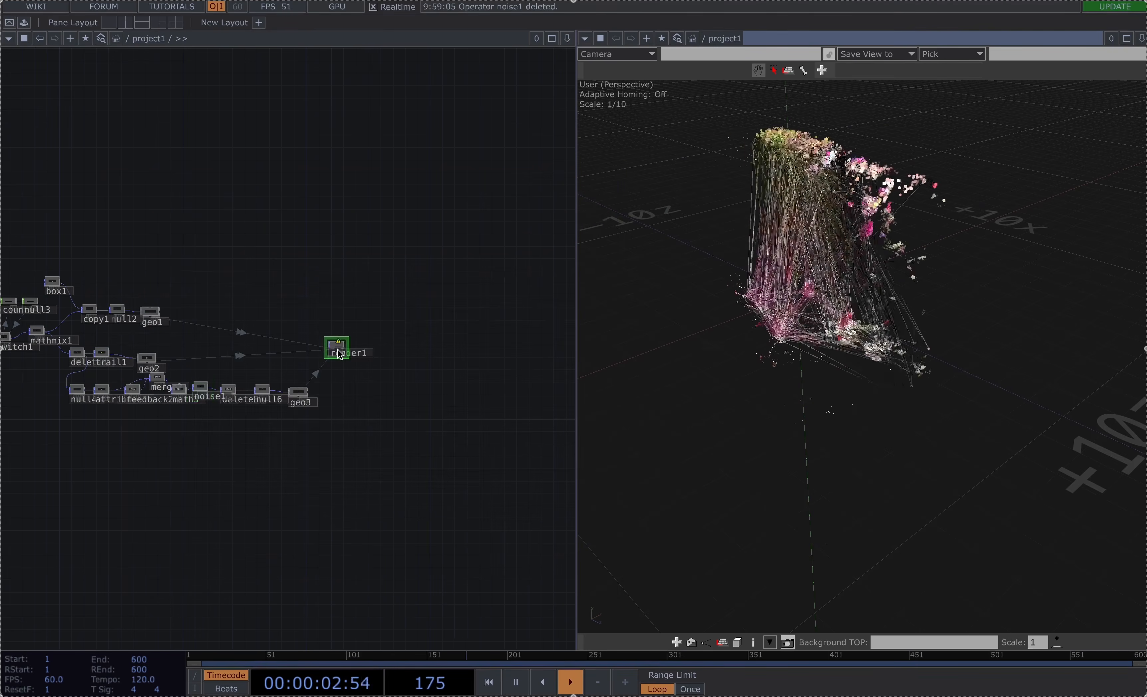
Add the cameraViewport component from the palette's Tools collection above render1 and assign it as render1's camera
left_click(24, 22)
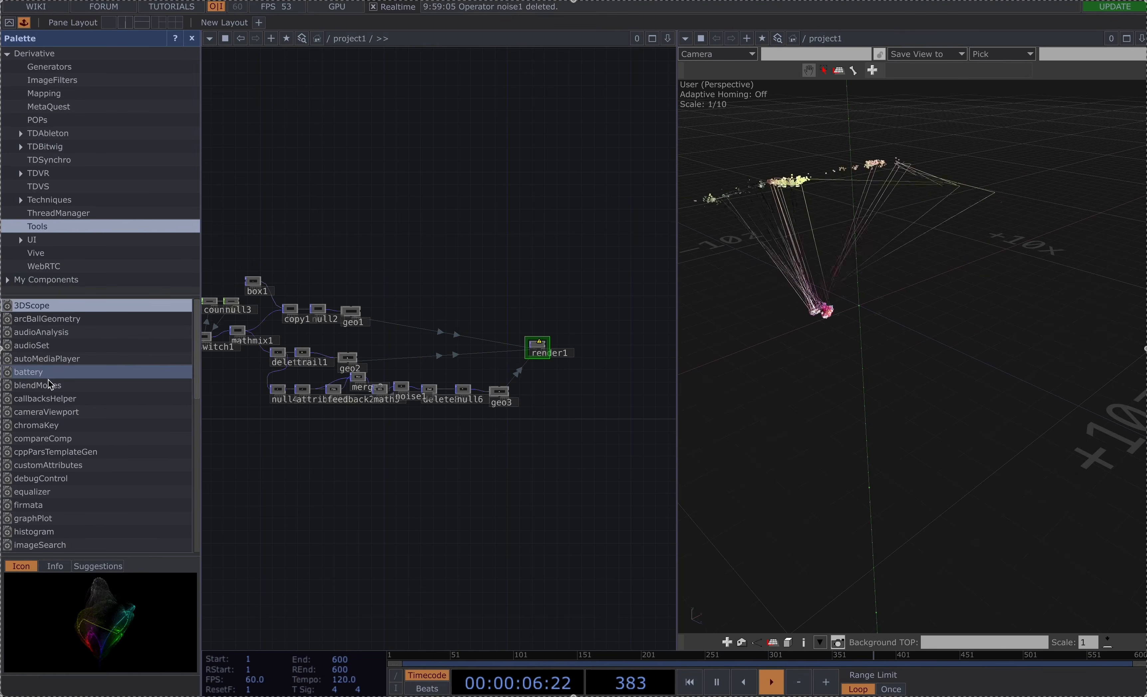
left_click_drag(45, 412, 533, 328)
left_click(192, 38)
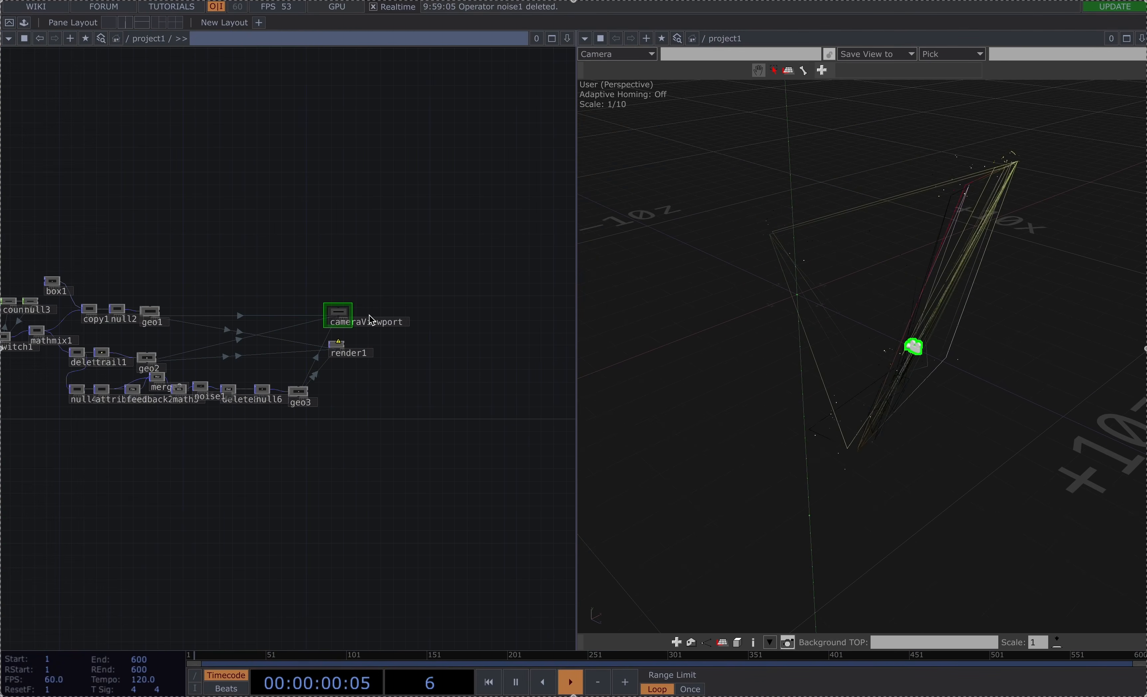
scroll(370, 316, "up", 5)
left_click_drag(299, 314, 297, 387)
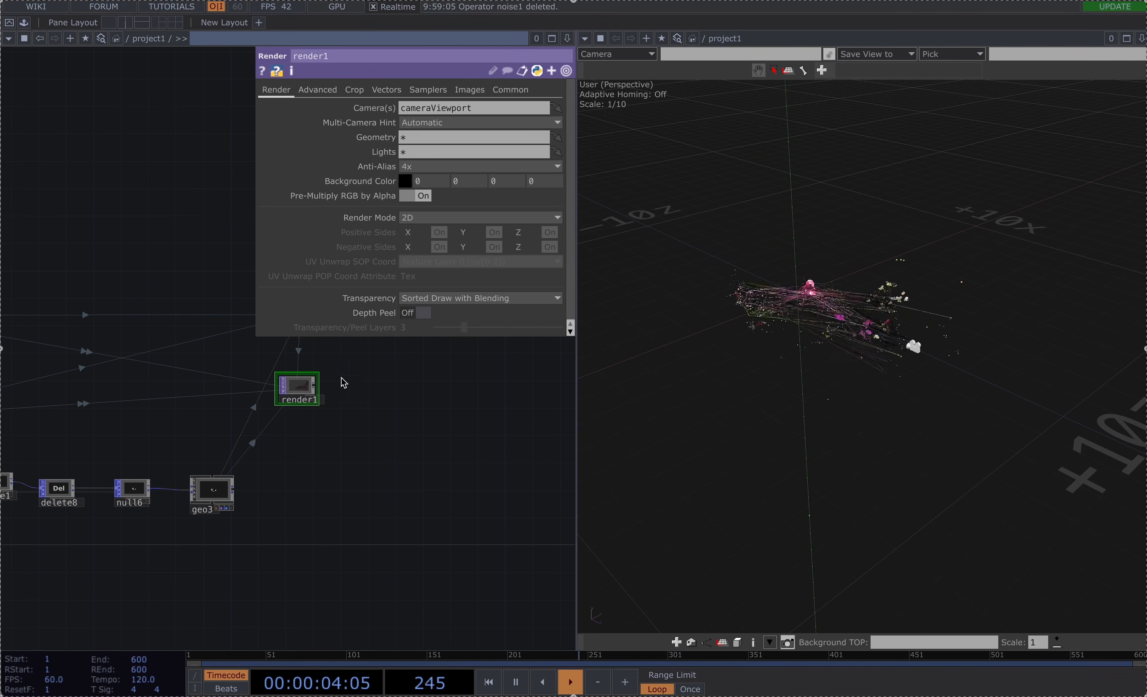
Change the 3D viewer pane to a Panel view and connect an Out TOP to render1's output
left_click(585, 39)
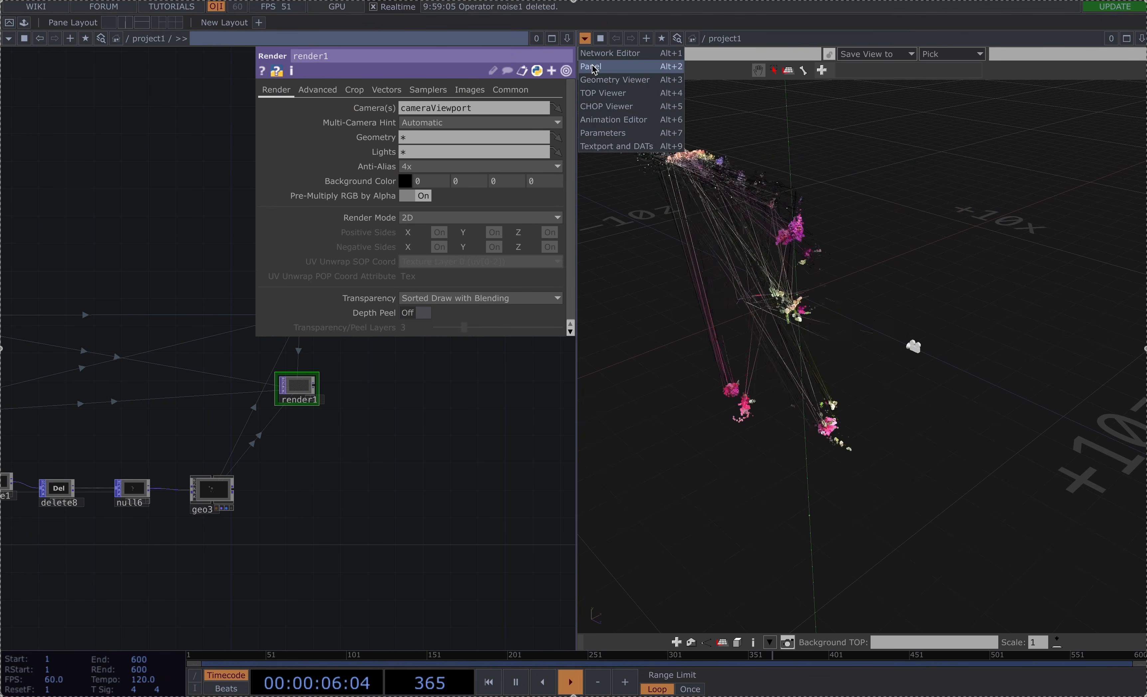
left_click(595, 69)
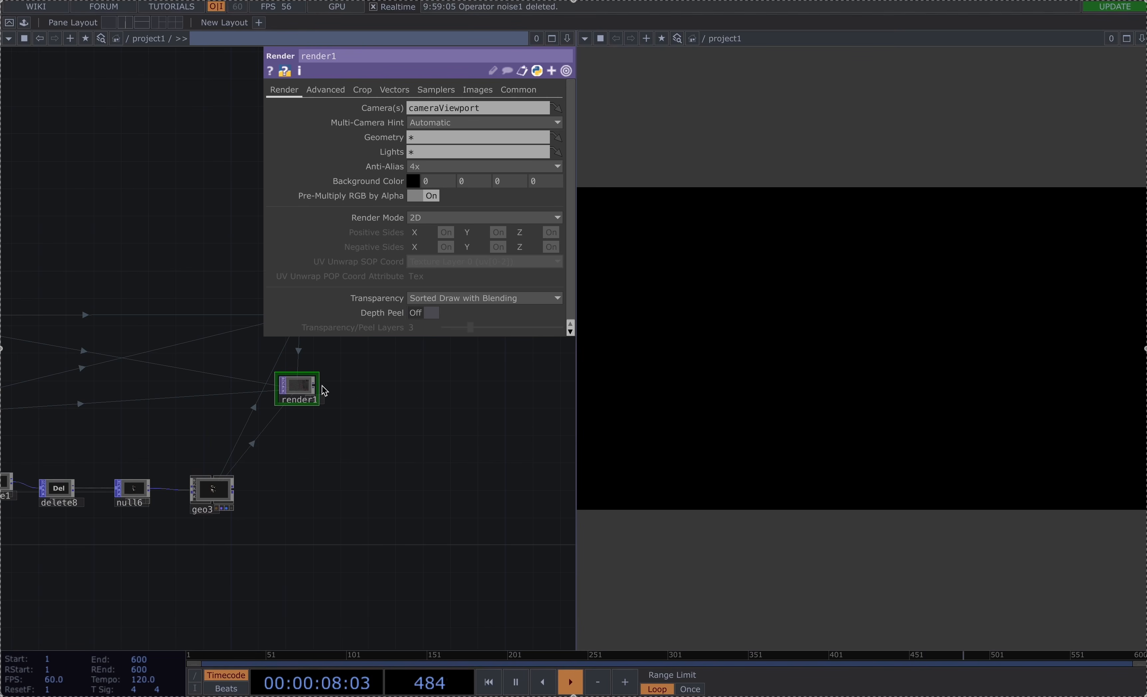
left_click(423, 389)
type("ou")
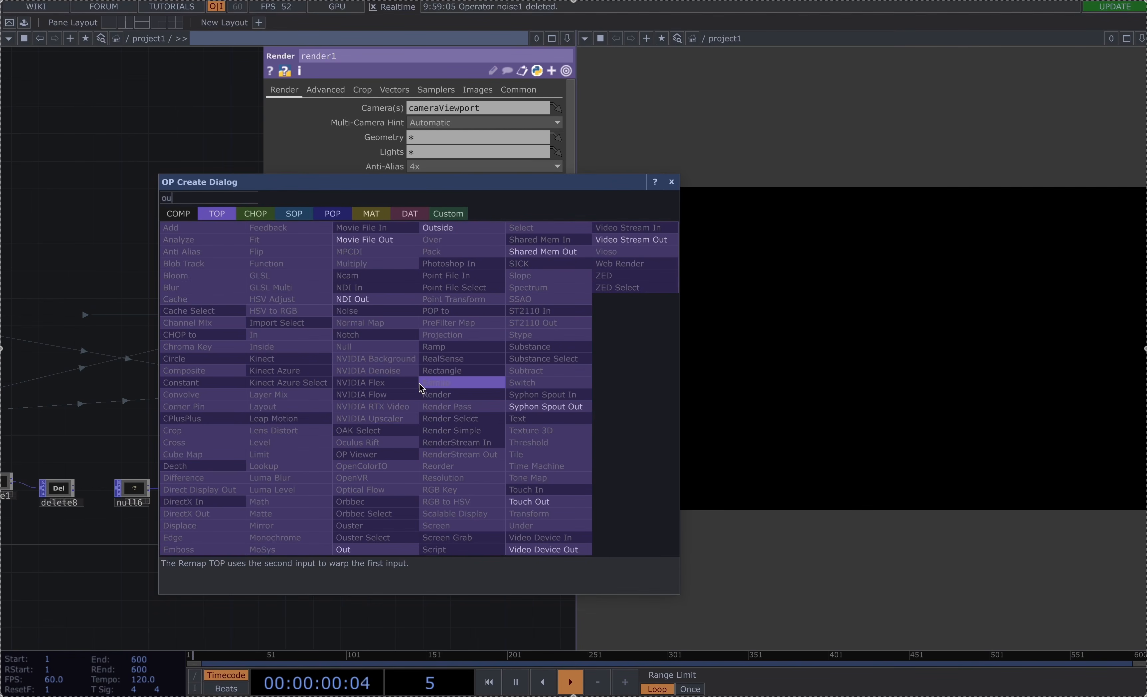
left_click(343, 550)
left_click(413, 392)
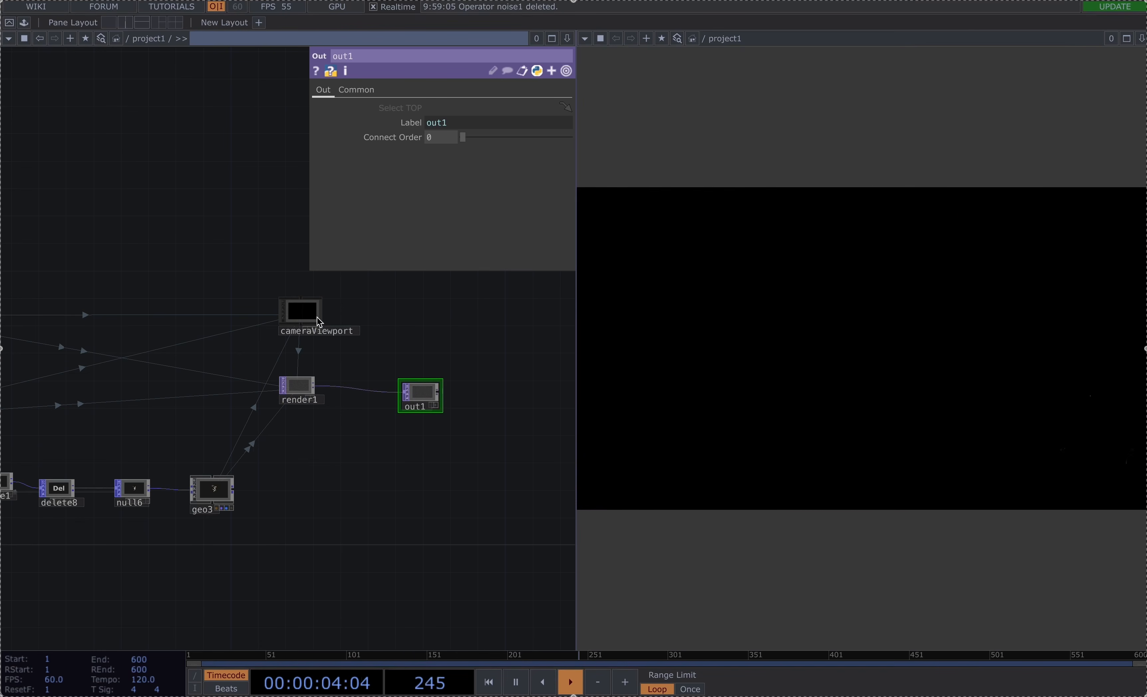
Set the Panel COMP of cameraViewport to ".." so the parent component's panel controls the camera
left_click(297, 333)
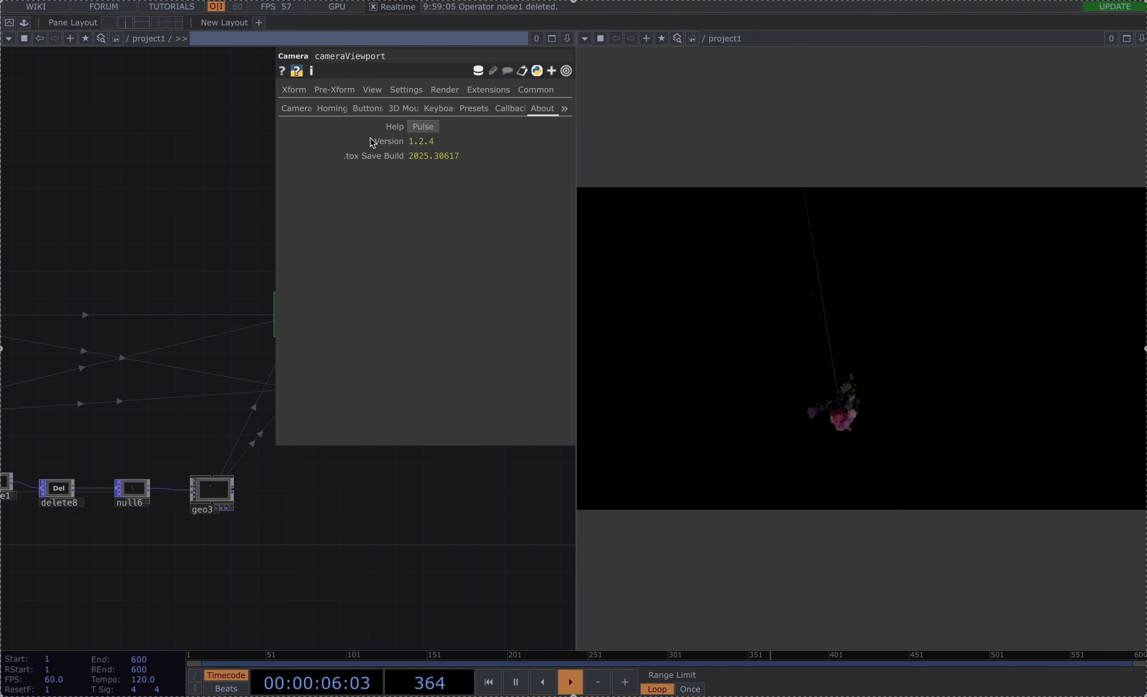
left_click(297, 108)
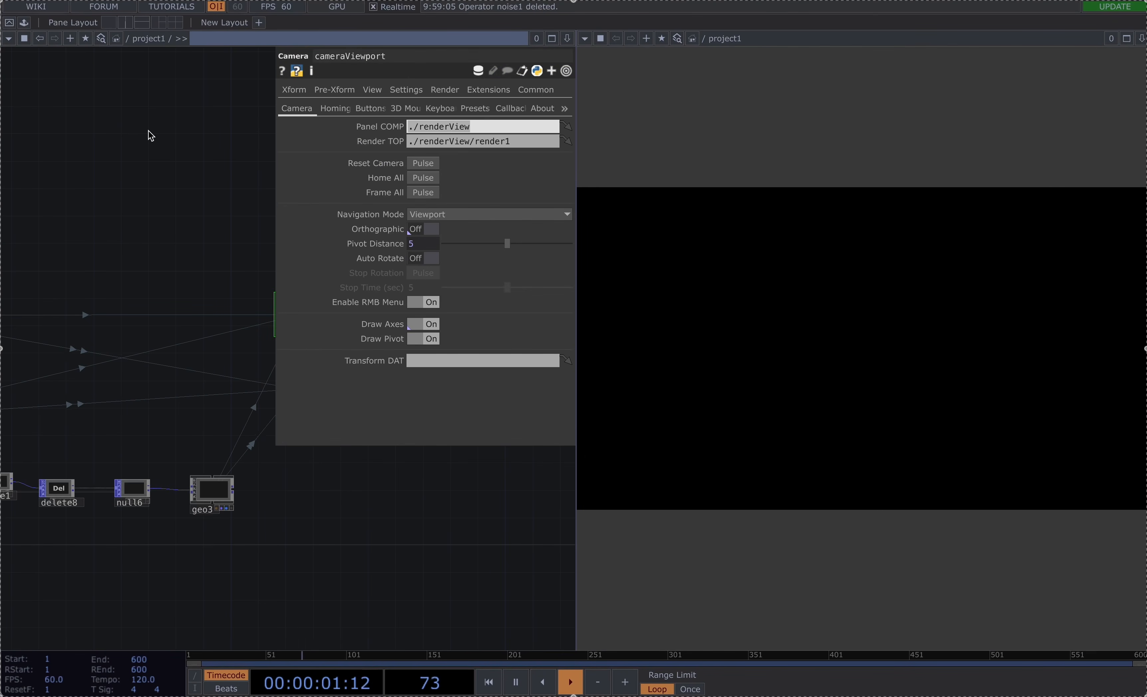
type("..")
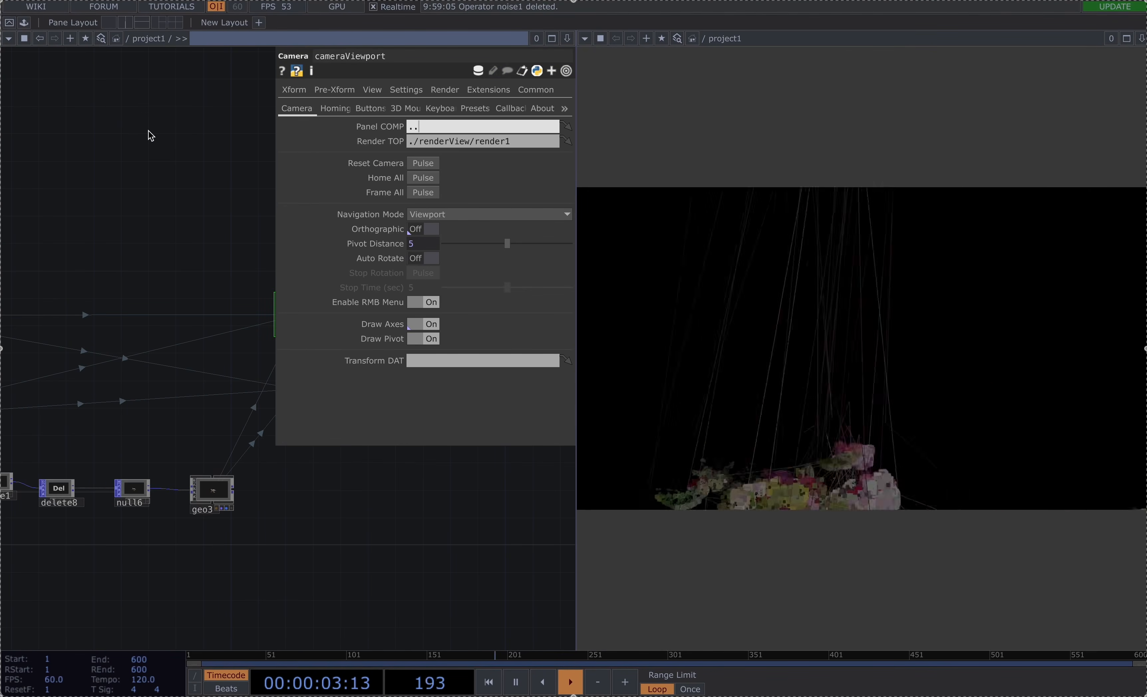
key("Return")
Test the camera navigation in the project panel by orbiting, homing, panning and zooming around the rendered scene
left_click_drag(972, 431, 802, 431)
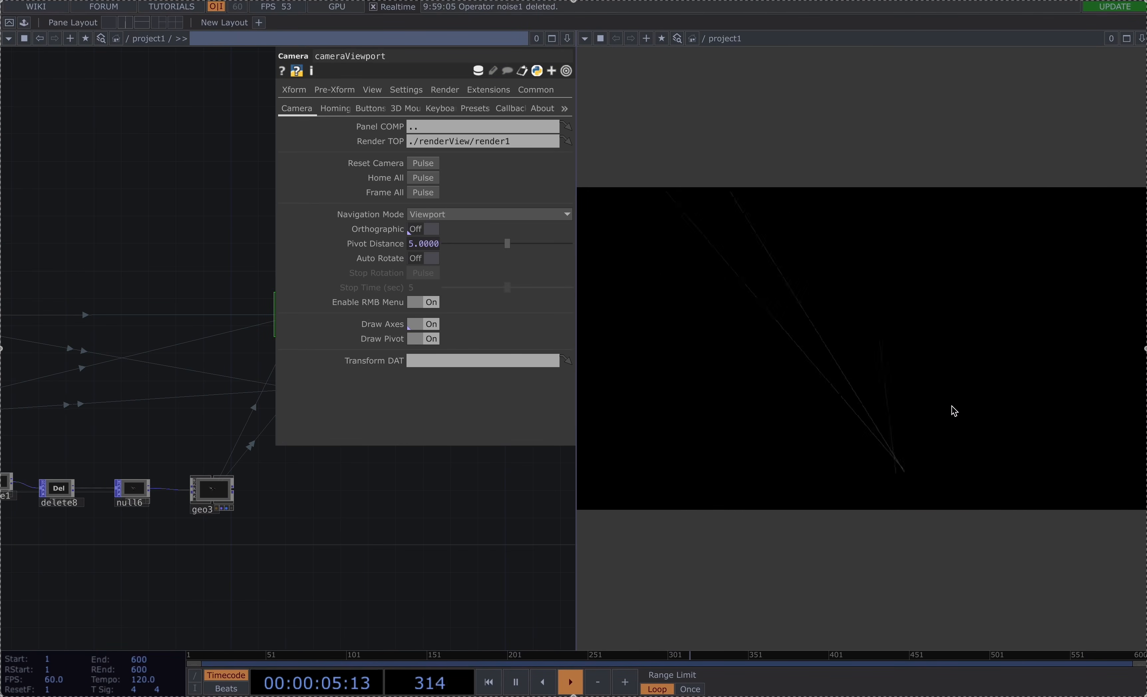
left_click_drag(920, 438, 967, 397)
key("h")
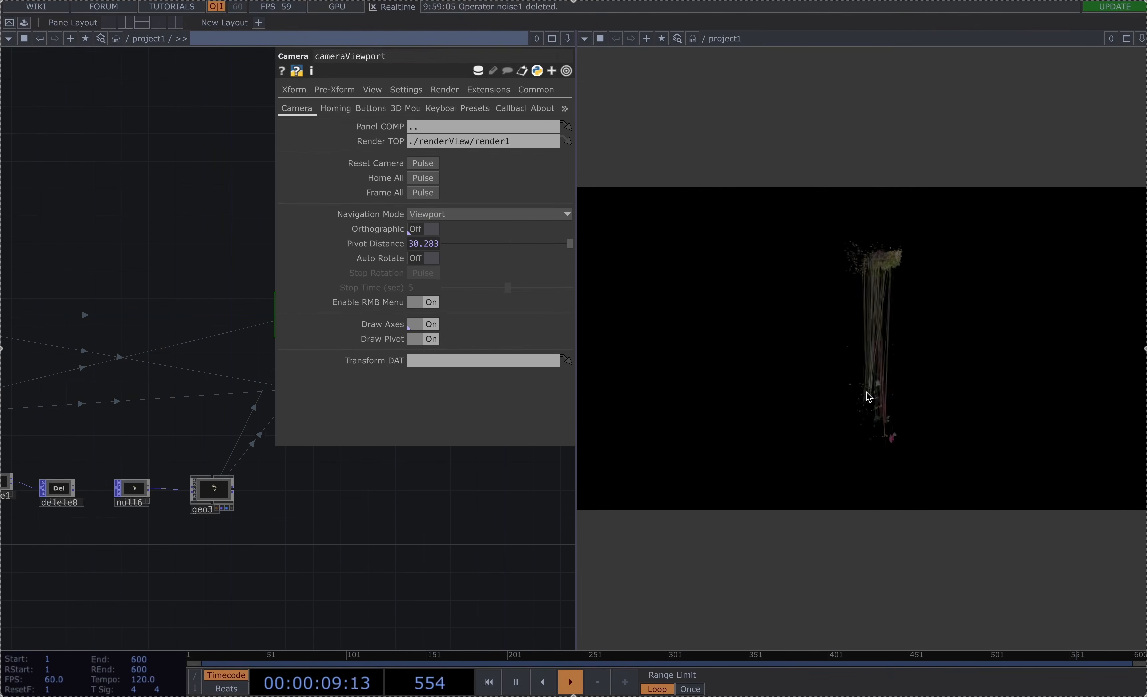
right_click(226, 229)
left_click(295, 161)
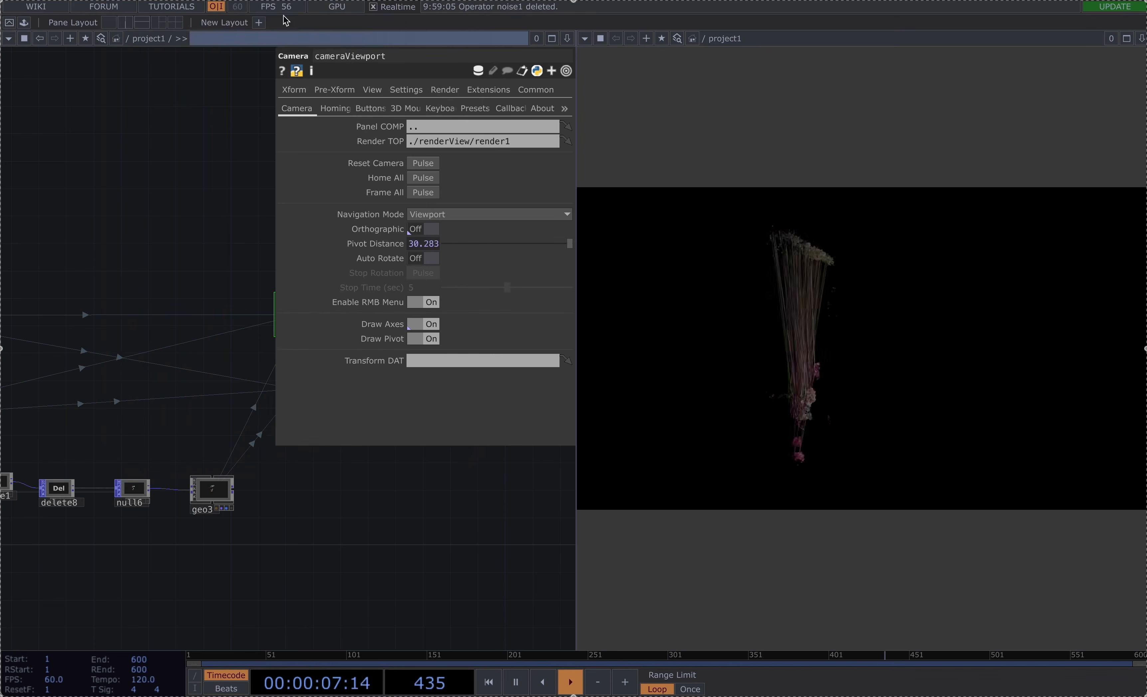
middle_click_drag(832, 327, 827, 484)
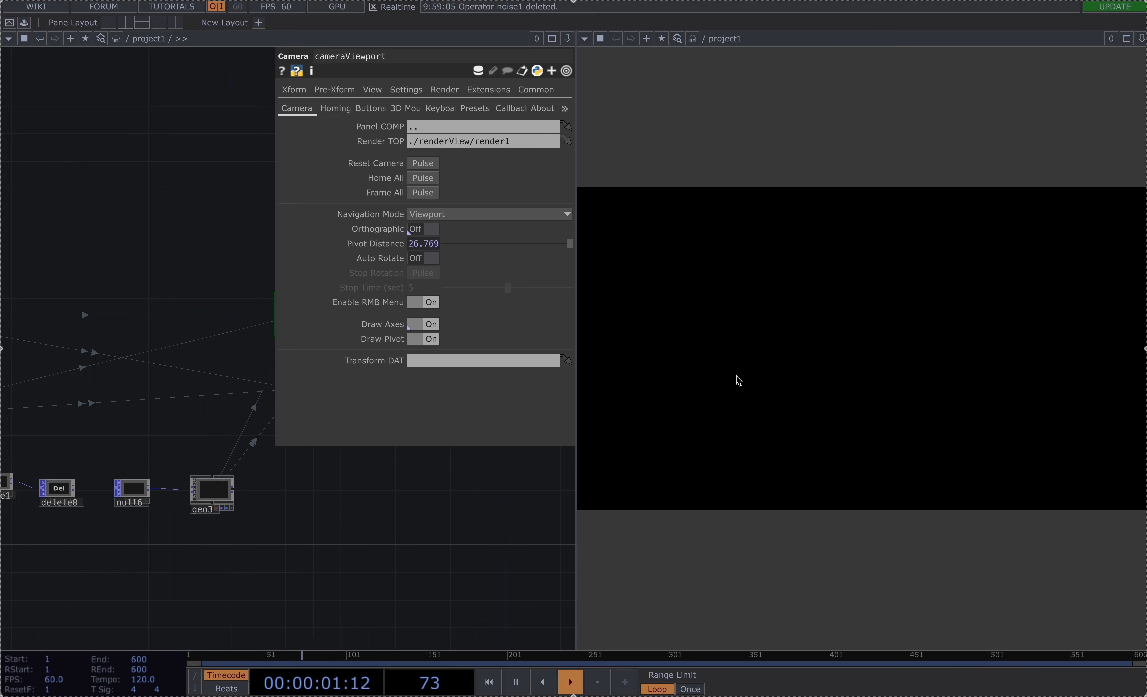
right_click_drag(666, 383, 881, 374)
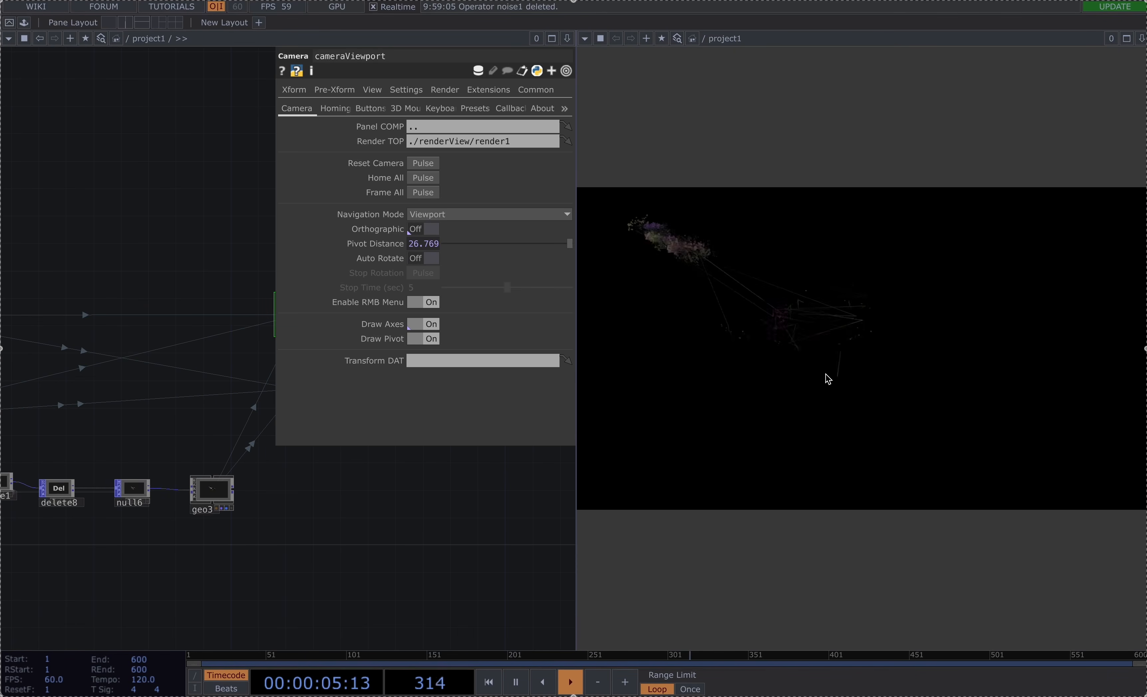
left_click_drag(826, 374, 939, 480)
scroll(779, 418, "down", 3)
right_click_drag(778, 418, 873, 330)
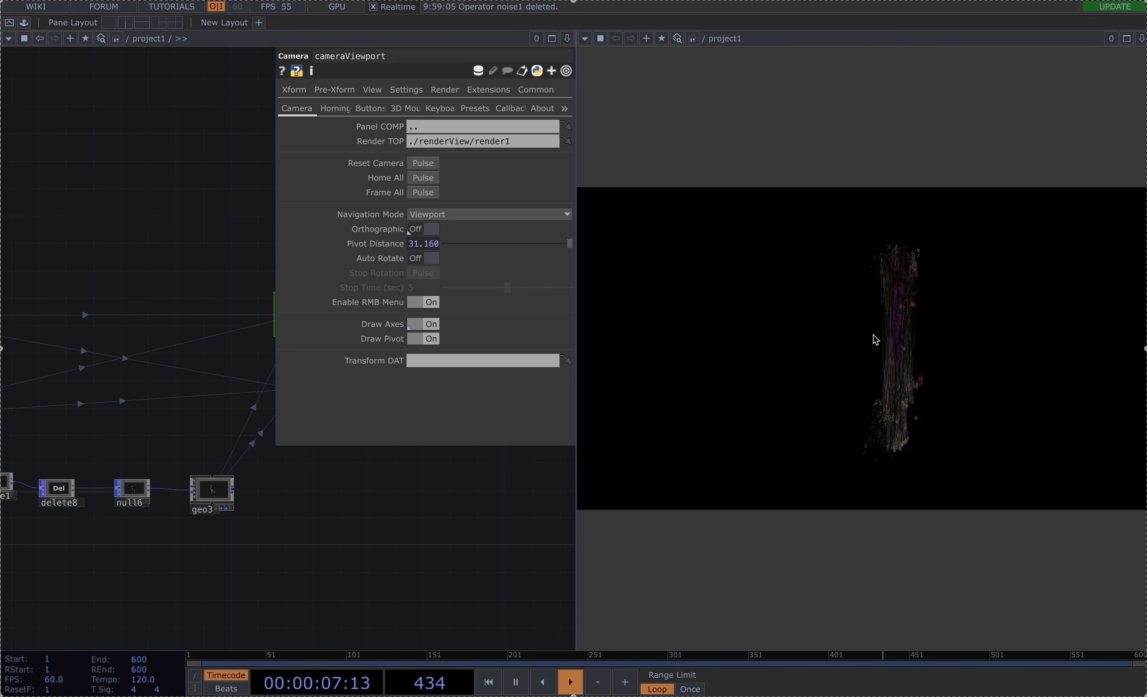
middle_click_drag(872, 330, 953, 61)
left_click_drag(935, 371, 727, 380)
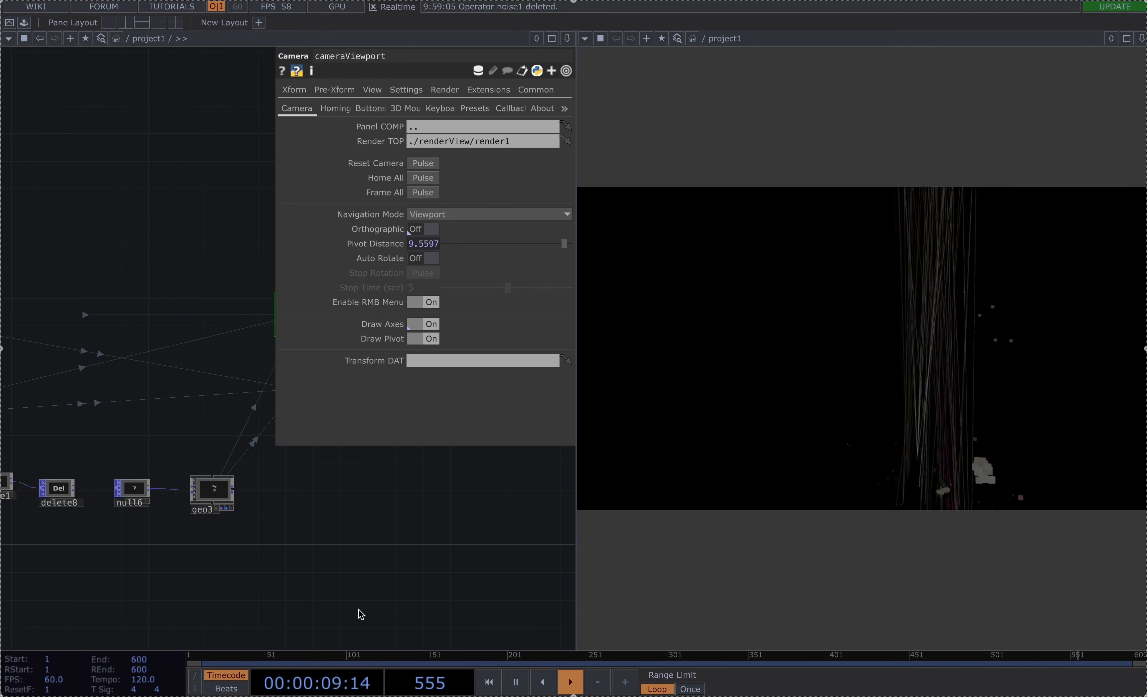
Add a Constant MAT above geo1 and assign it as geo1's material
key("p")
left_click_drag(332, 480, 303, 448)
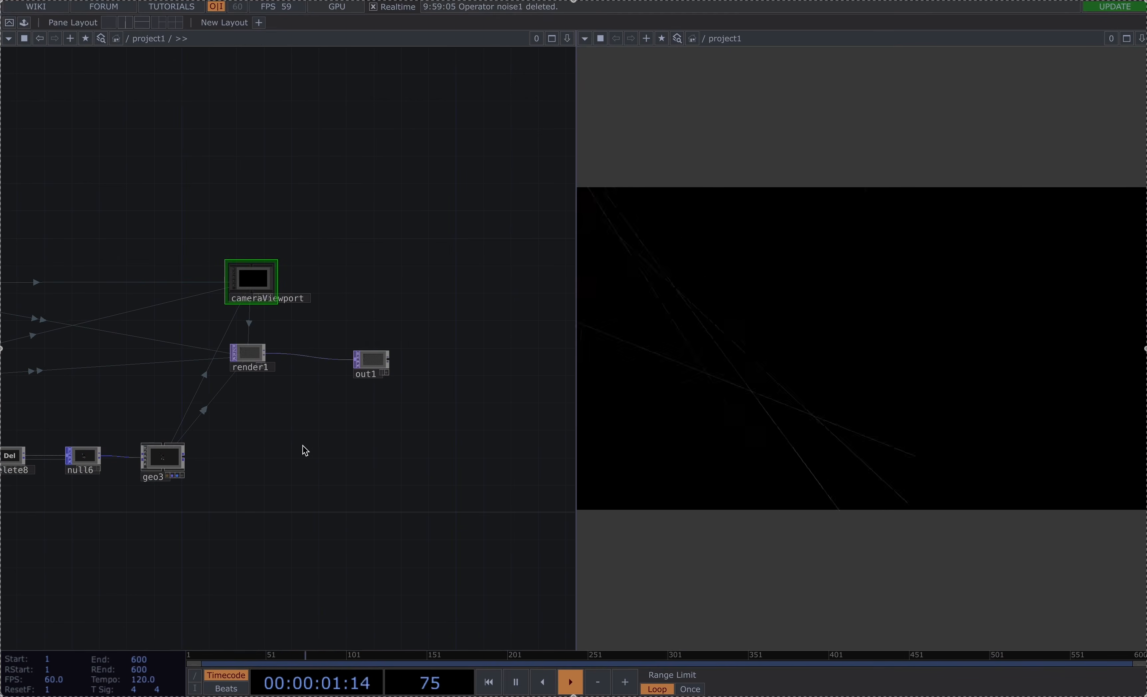
left_click_drag(224, 367, 482, 402)
middle_click_drag(397, 282, 383, 301)
left_click_drag(154, 307, 235, 308)
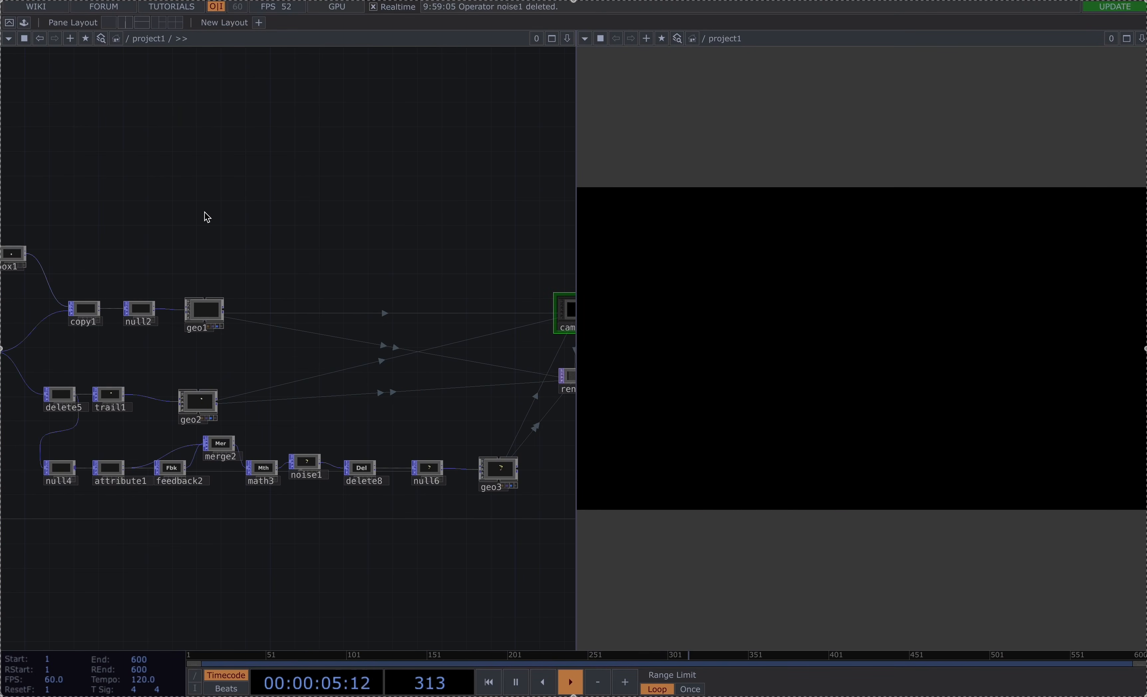
key("Tab")
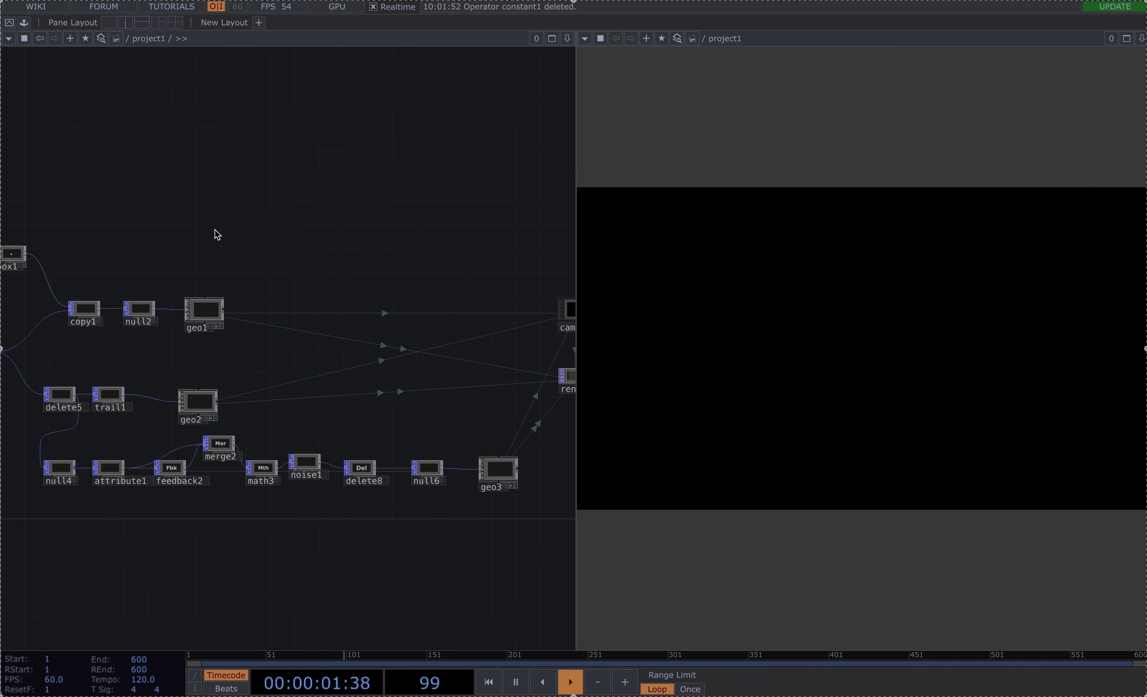
left_click_drag(215, 230, 214, 205)
key("Tab")
type("co")
left_click(46, 46)
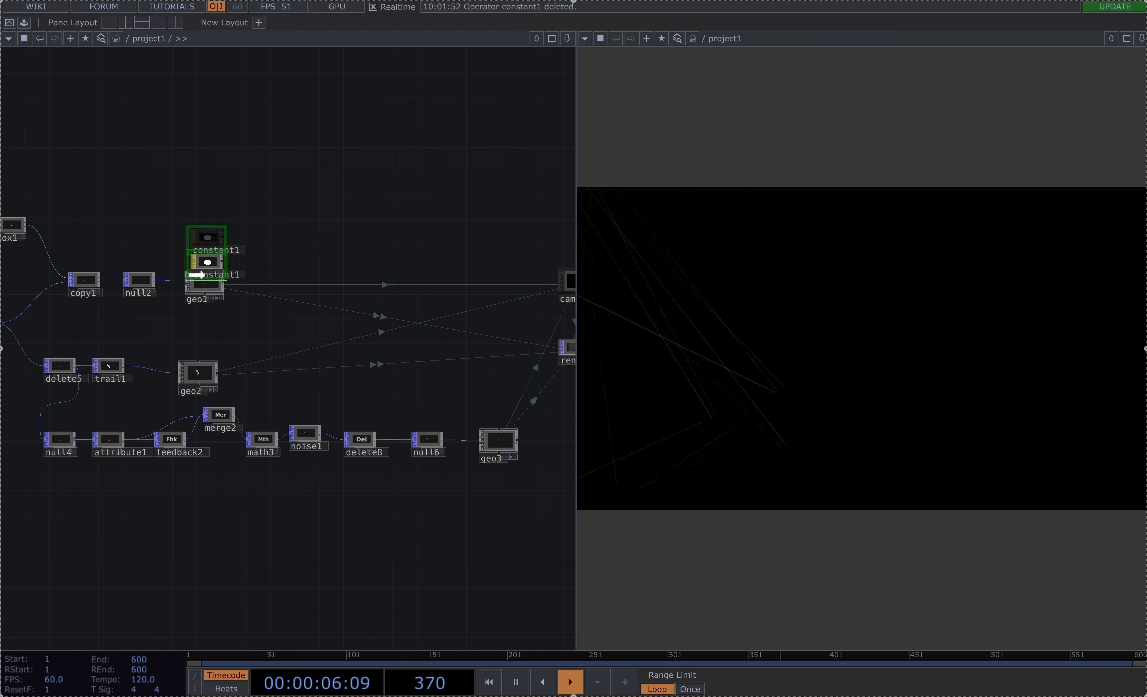
left_click_drag(198, 275, 202, 277)
left_click(201, 260)
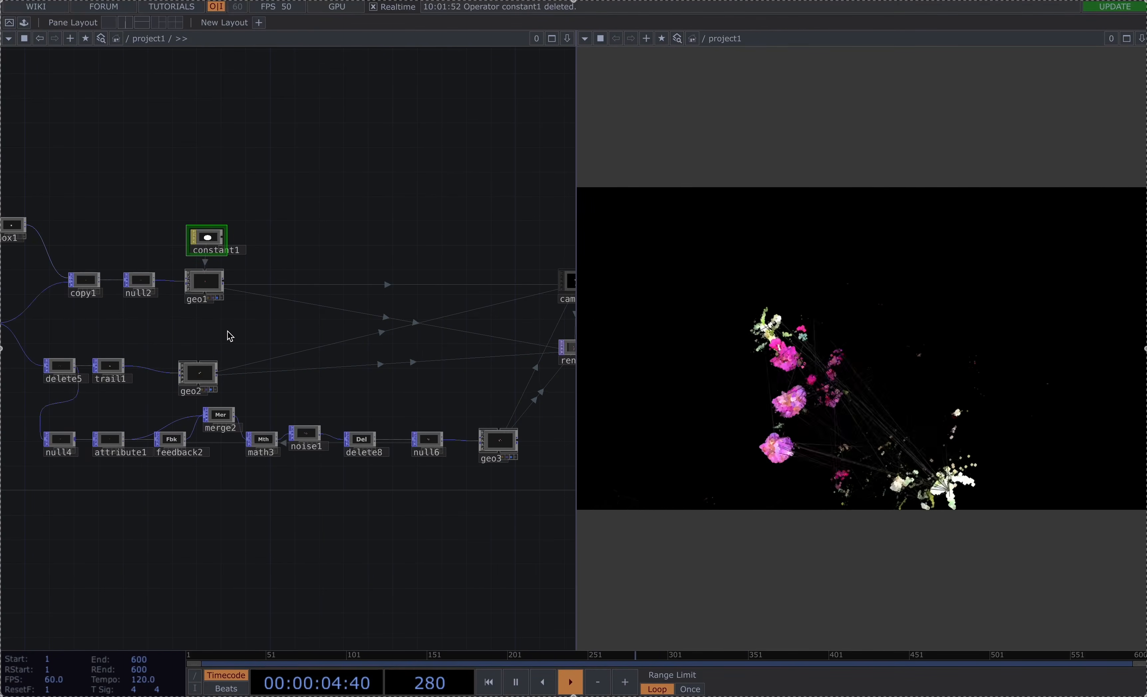
Add a Line MAT above geo2 and assign it as the material of geo2's trail lines
key("Tab")
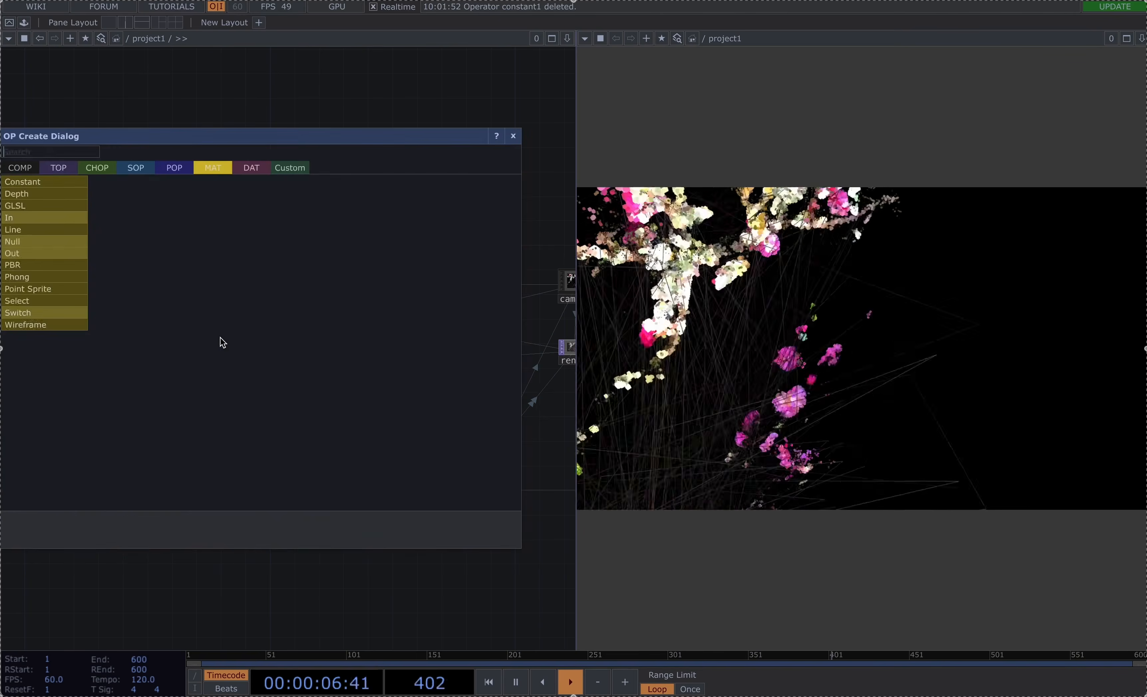
left_click(33, 231)
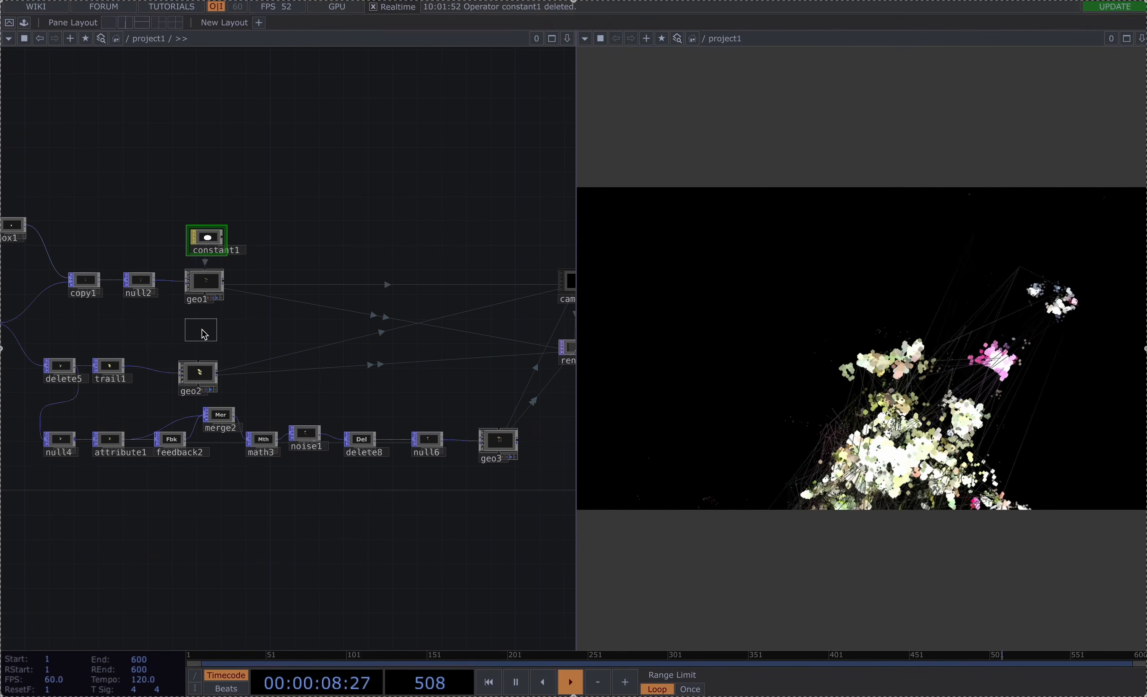
left_click(200, 332)
left_click_drag(201, 332, 203, 378)
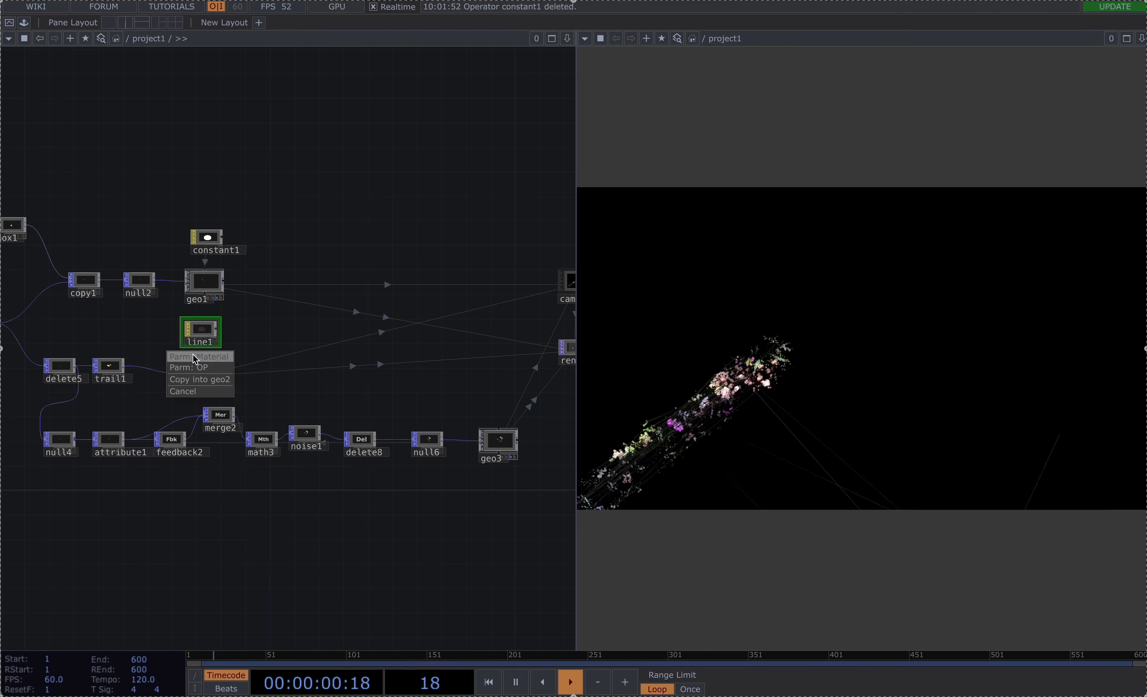
left_click(196, 358)
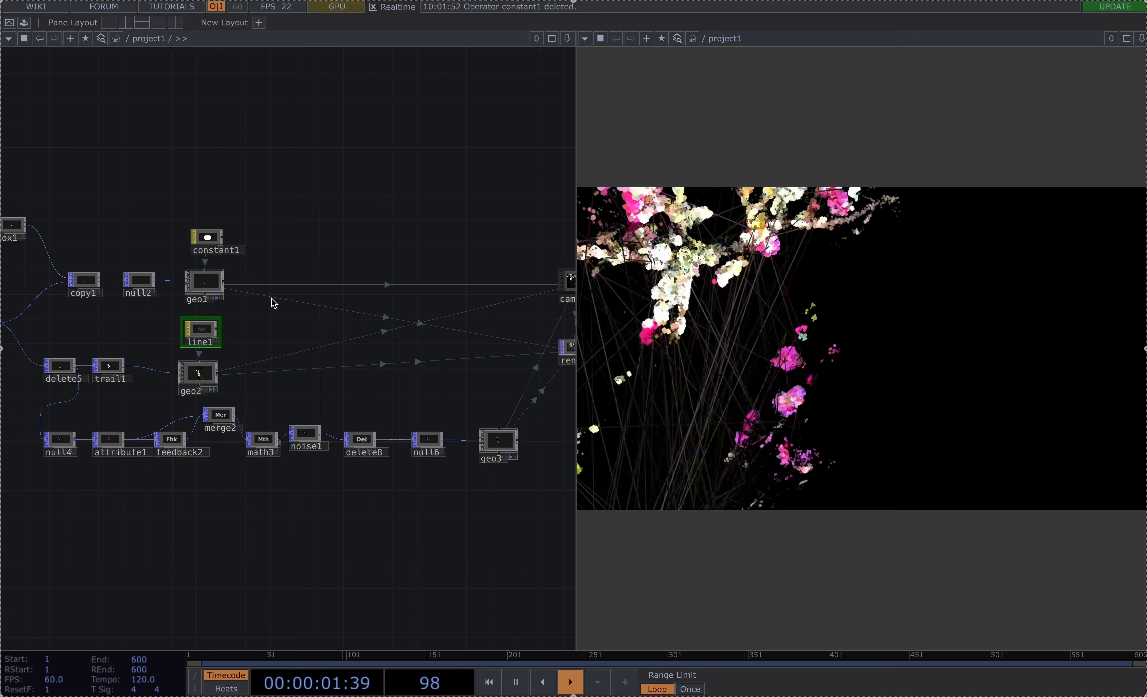
Set both Width Near and Width Far of the line1 material to 1
key("p")
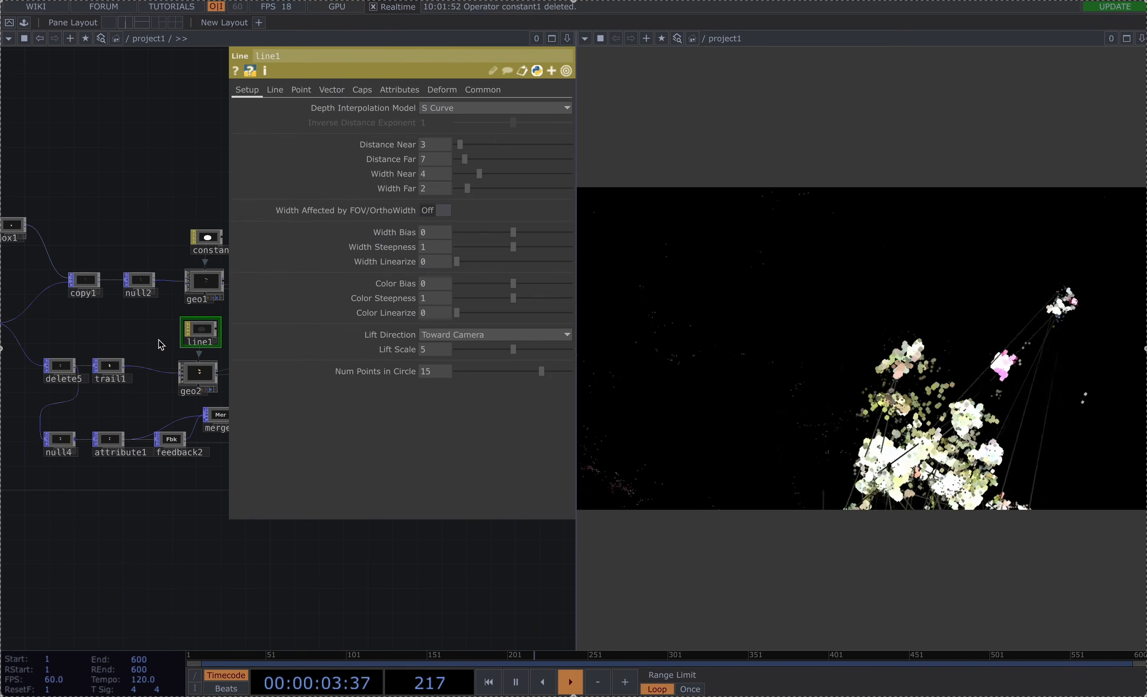
scroll(201, 373, "up", 2)
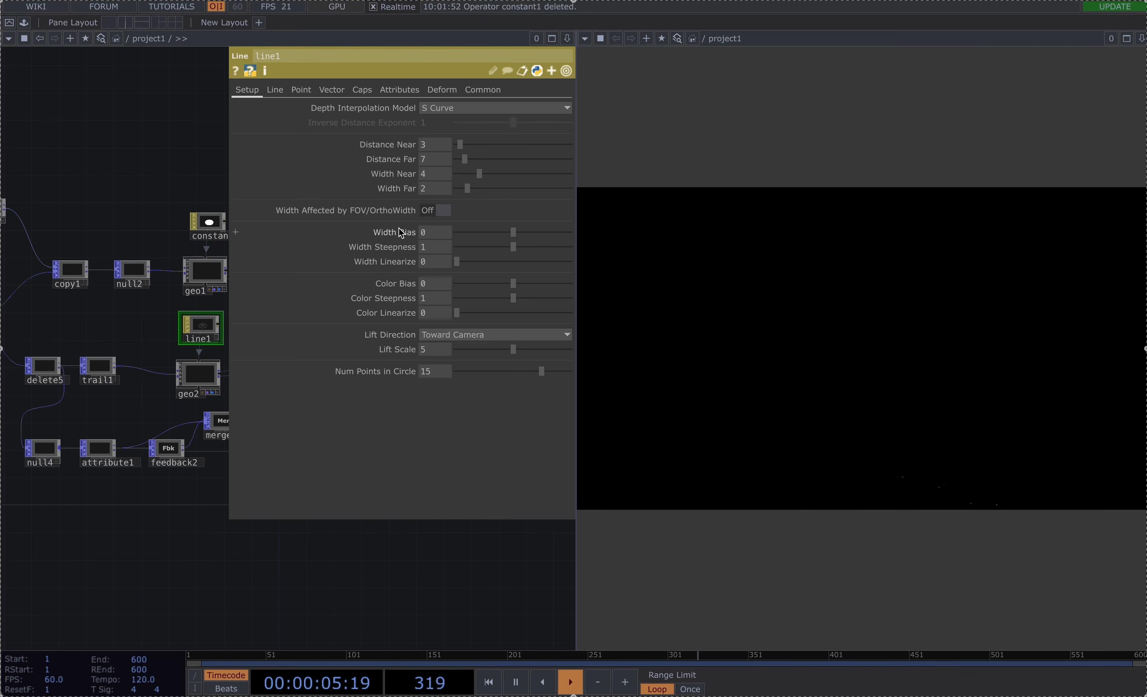
left_click_drag(599, 188, 458, 181)
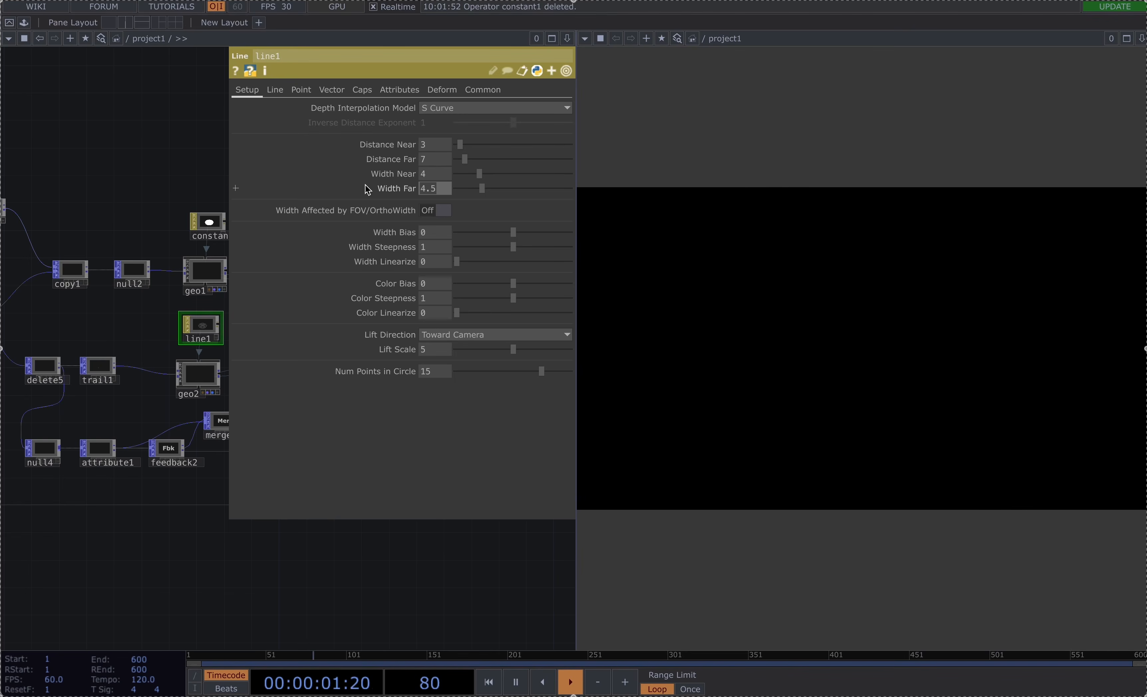
type("1")
left_click(445, 174)
type("1")
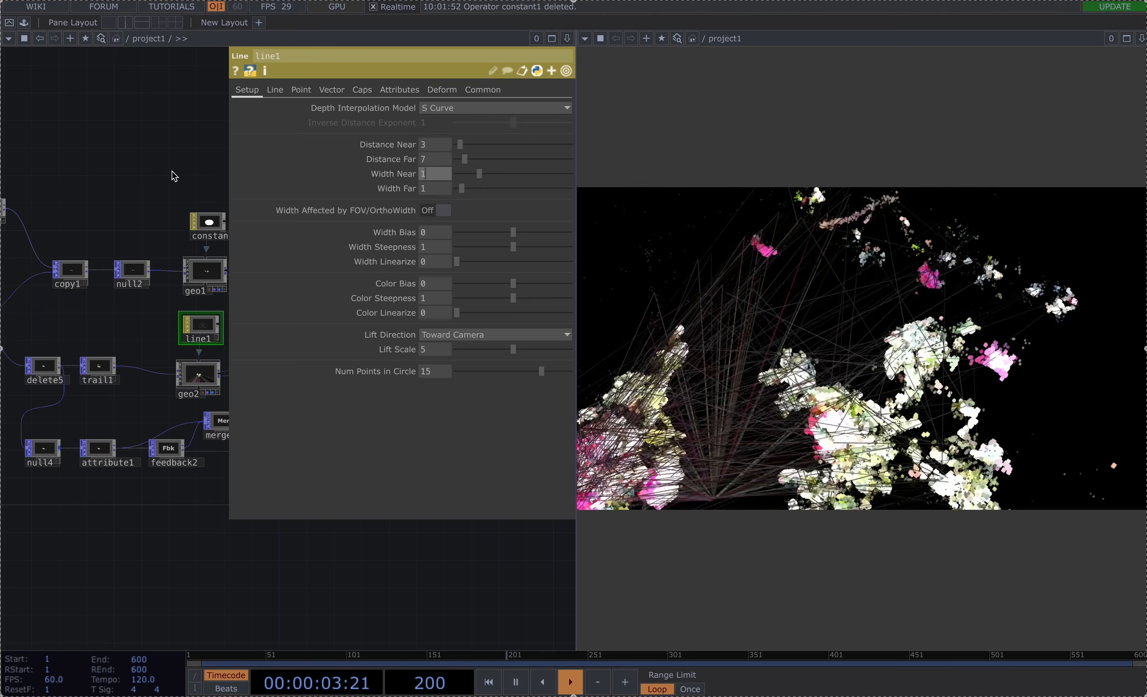
key("Return")
Set the Line Near Color and Line Far Color of line1 to pure white
left_click(275, 90)
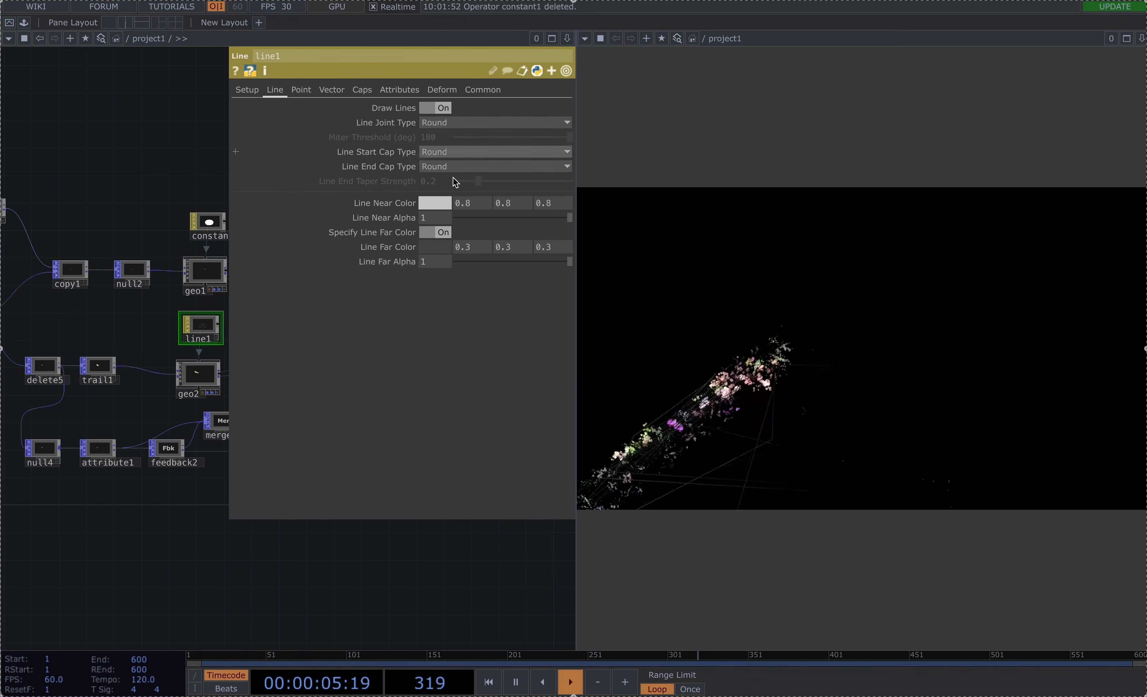
left_click(440, 205)
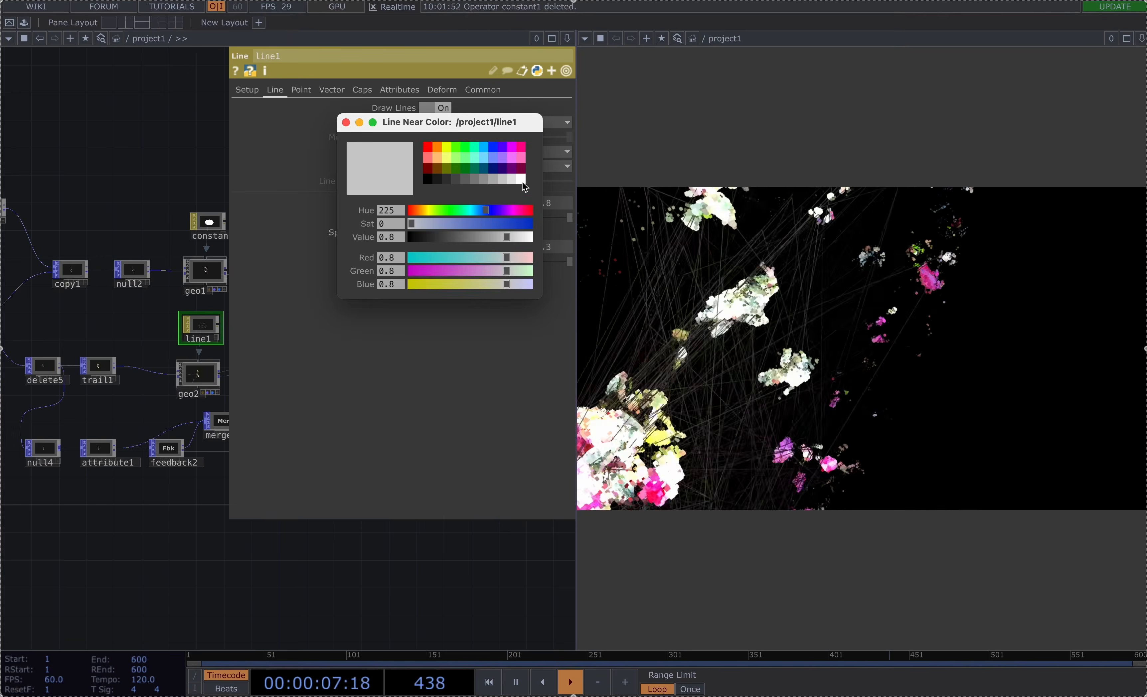
left_click(347, 122)
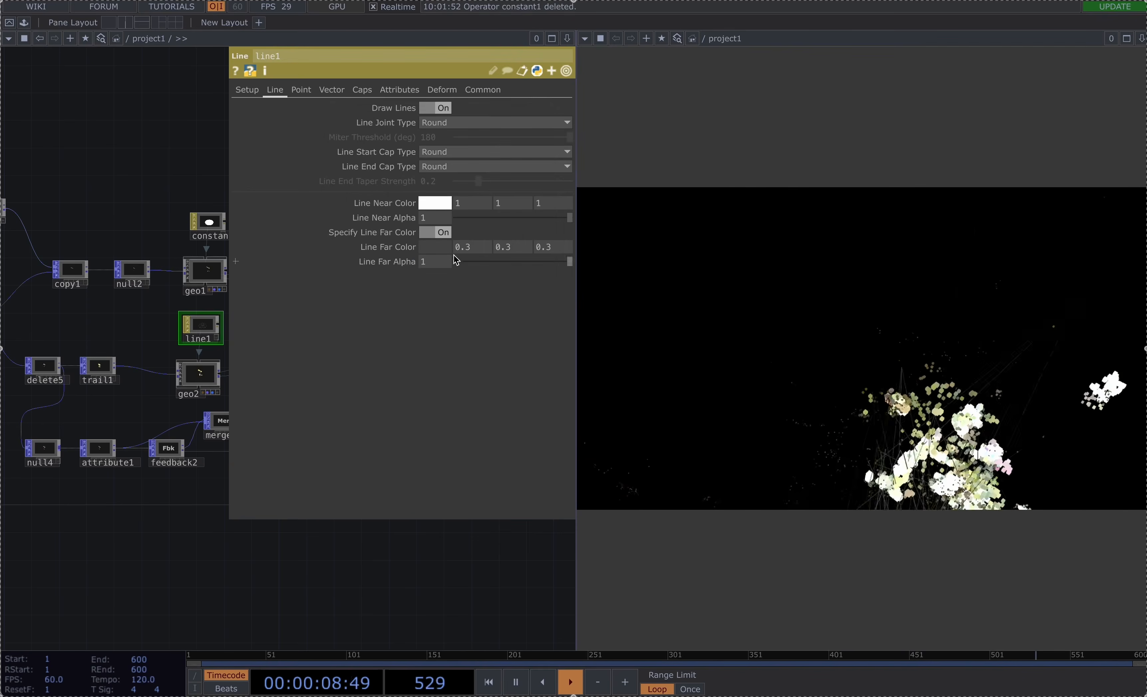
left_click(434, 248)
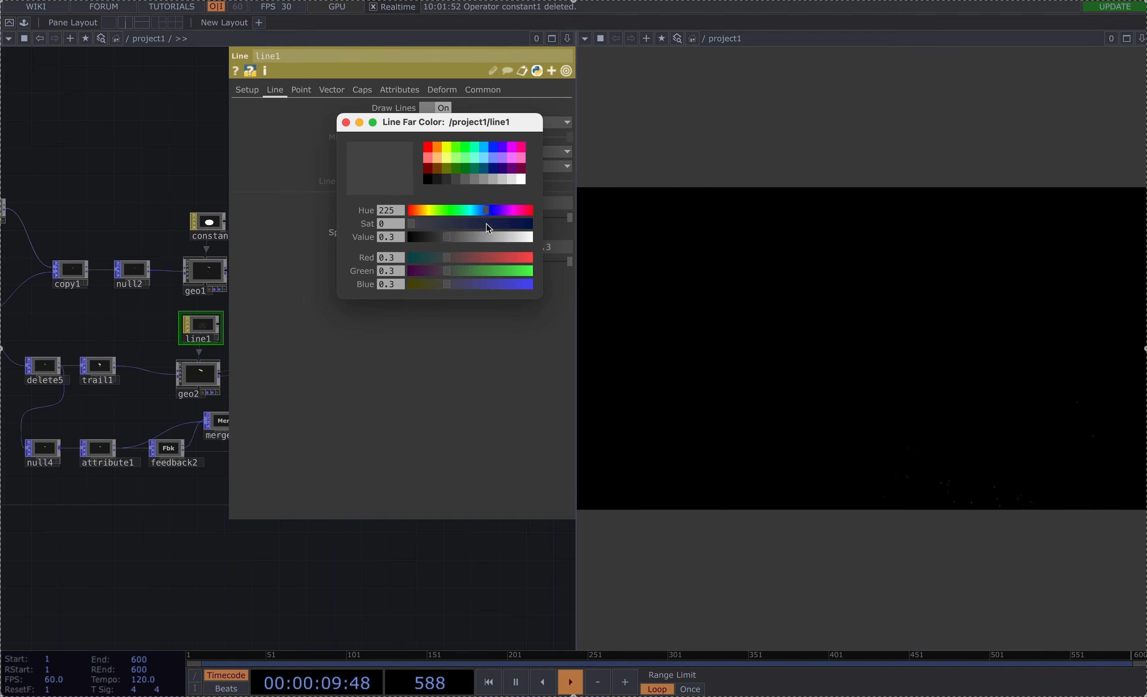
left_click(522, 179)
left_click(346, 122)
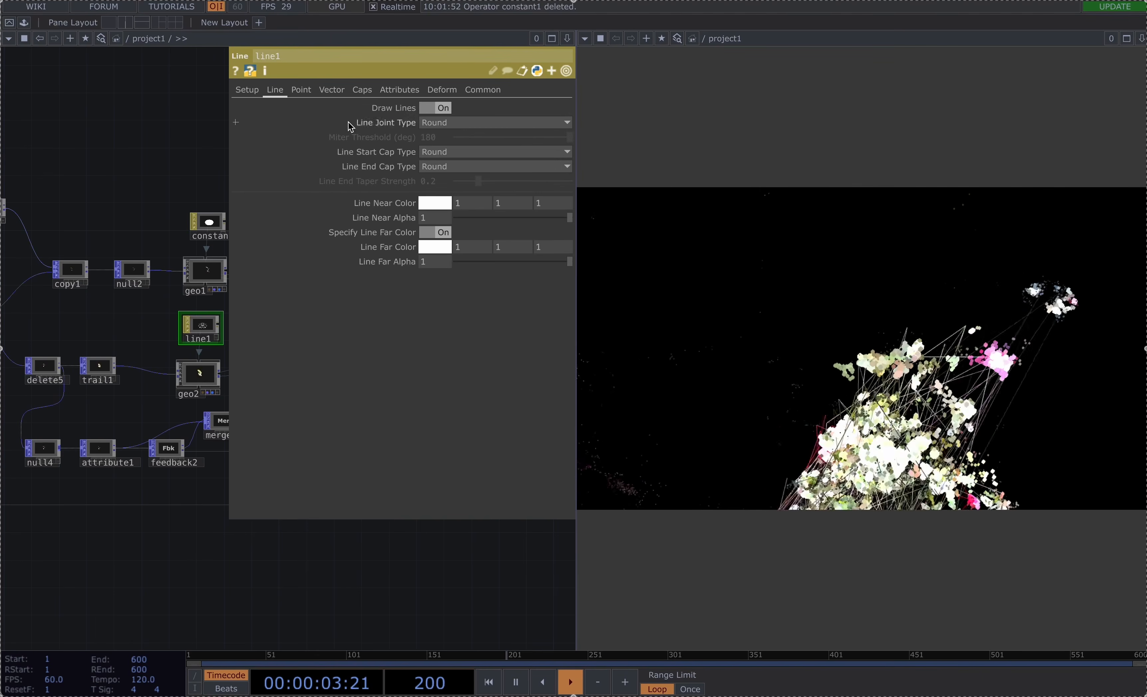
Thin the trail lines by setting line1's Width Near and Width Far to 0.2
left_click(247, 90)
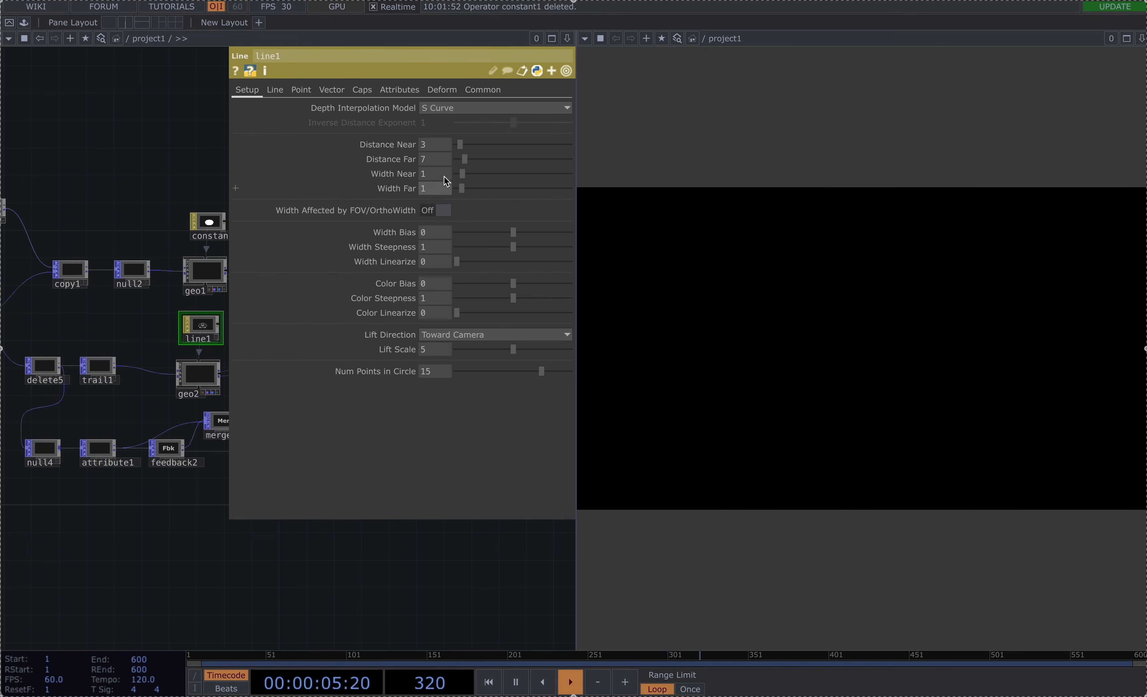
left_click_drag(461, 189, 455, 190)
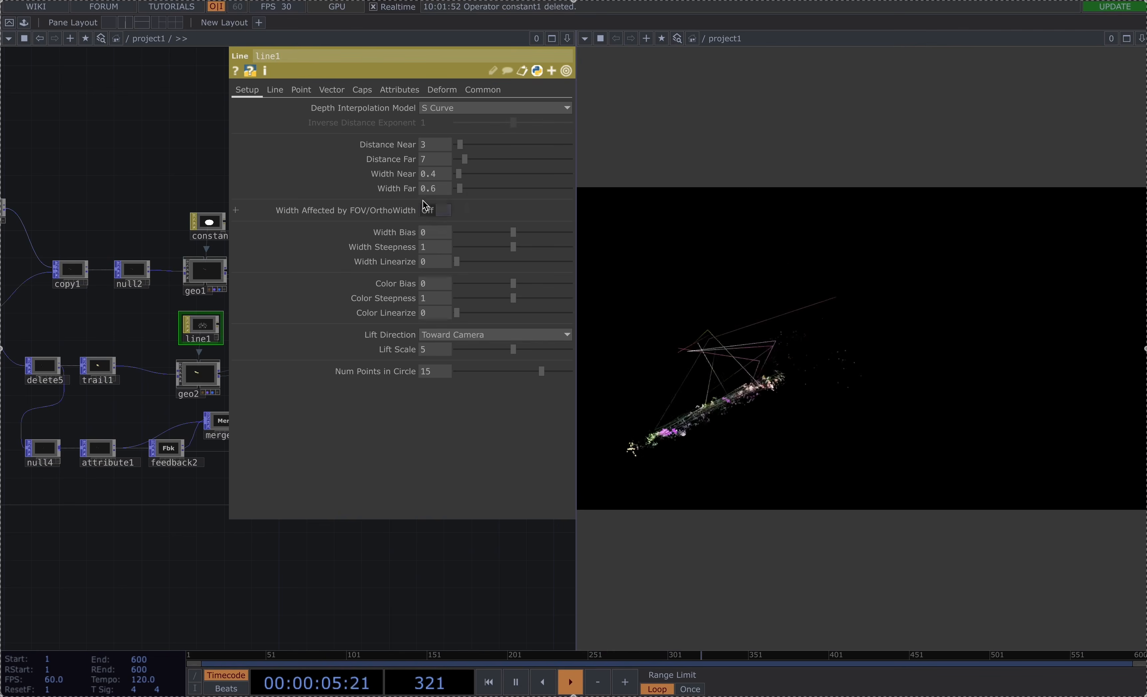
type("1")
left_click_drag(436, 189, 294, 170)
type("1")
key("Return")
type("0.2")
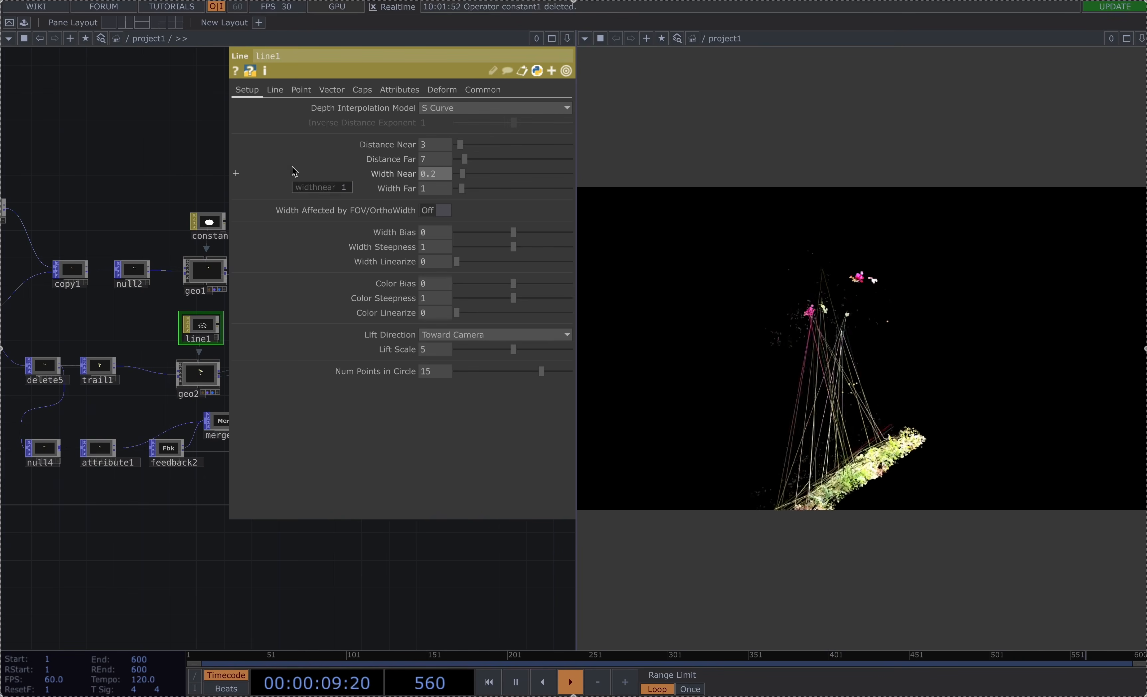
left_click_drag(431, 190, 307, 185)
type("0.2")
key("Return")
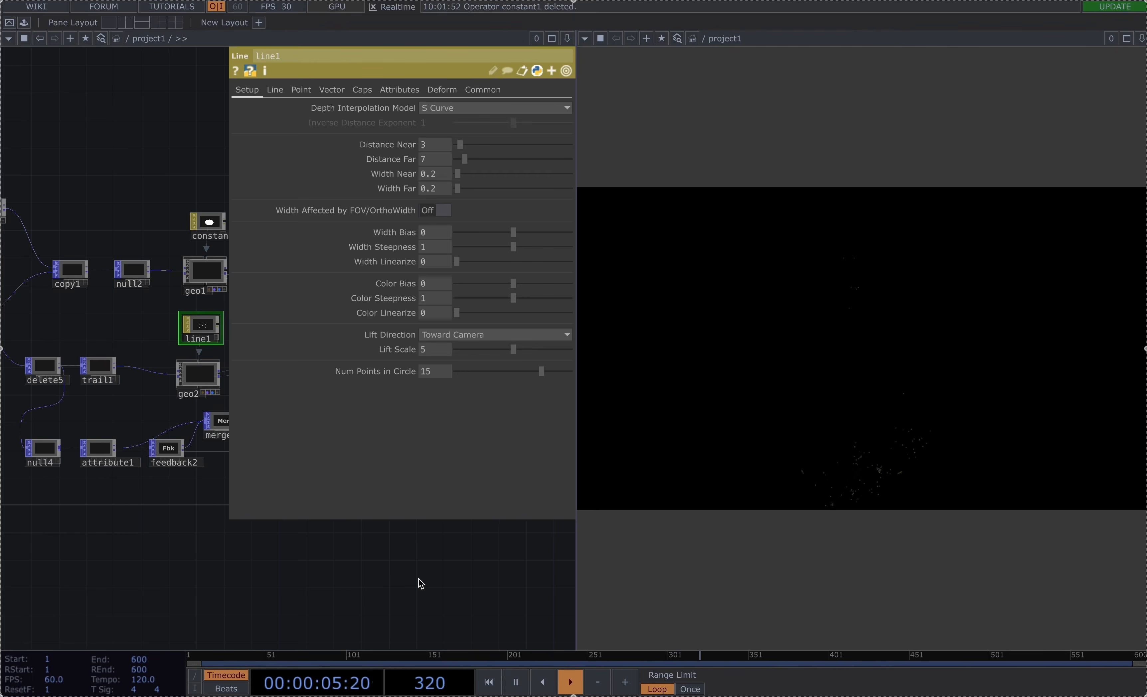
key("p")
Add a Point Sprite MAT below geo3 and assign it as geo3's material
left_click_drag(432, 572, 248, 558)
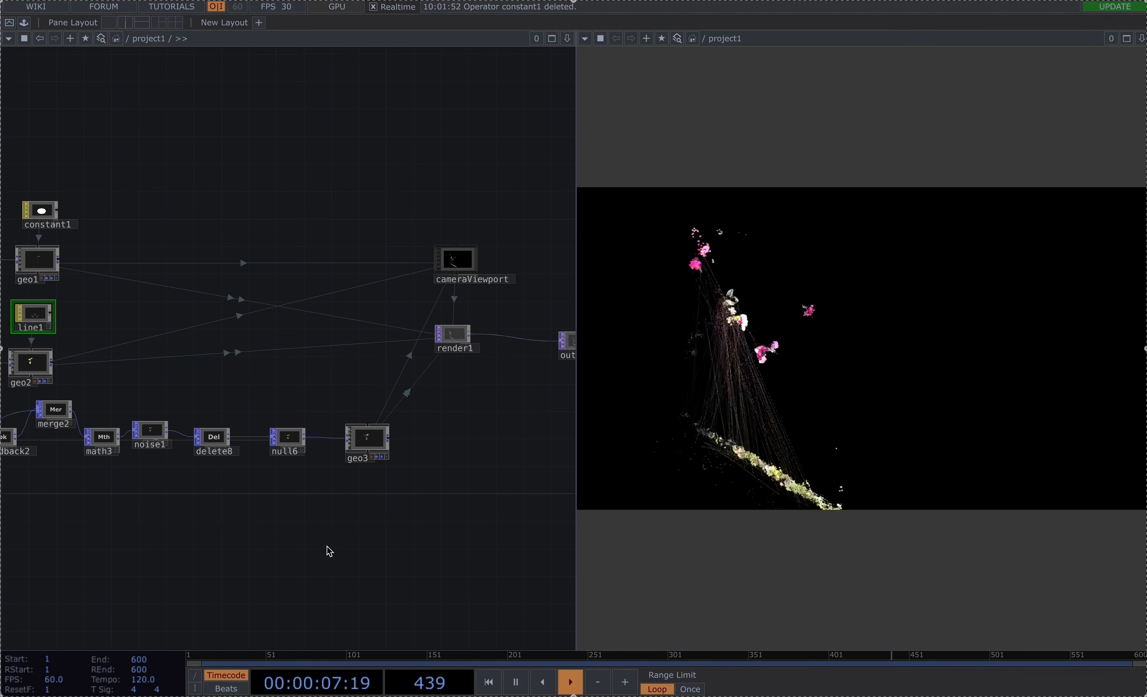
key("Tab")
type("c")
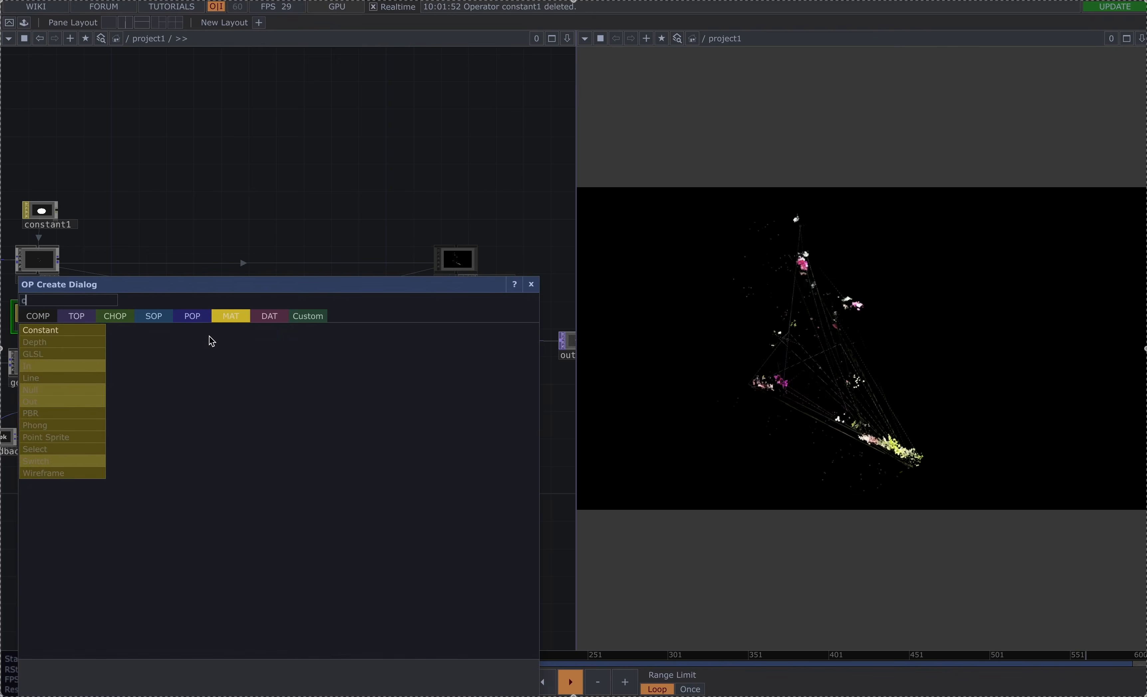
key("BackSpace")
type("po")
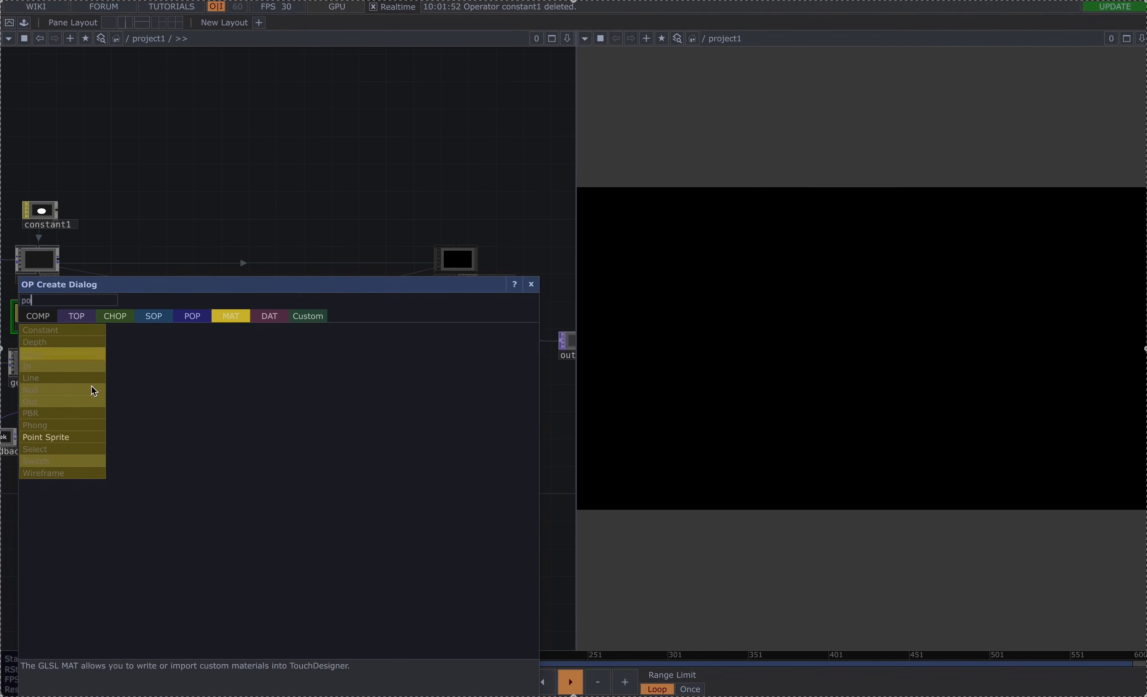
left_click(70, 438)
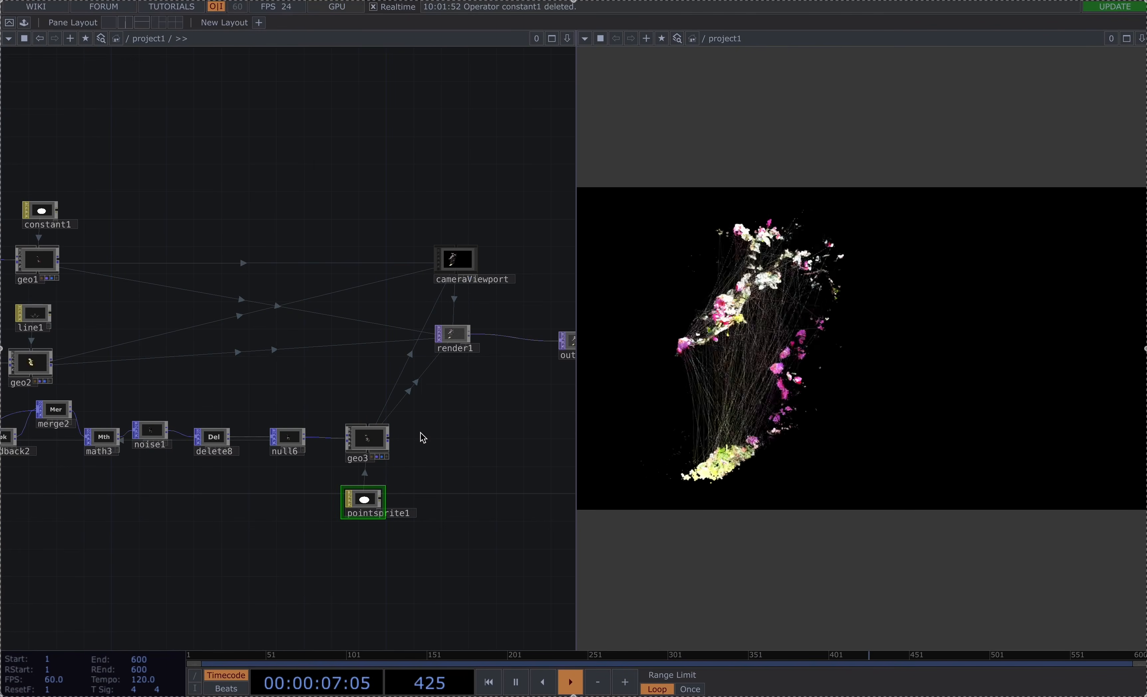
Turn on Copy Topology Info Back to CPU for the delete8 operator
left_click(219, 438)
key("p")
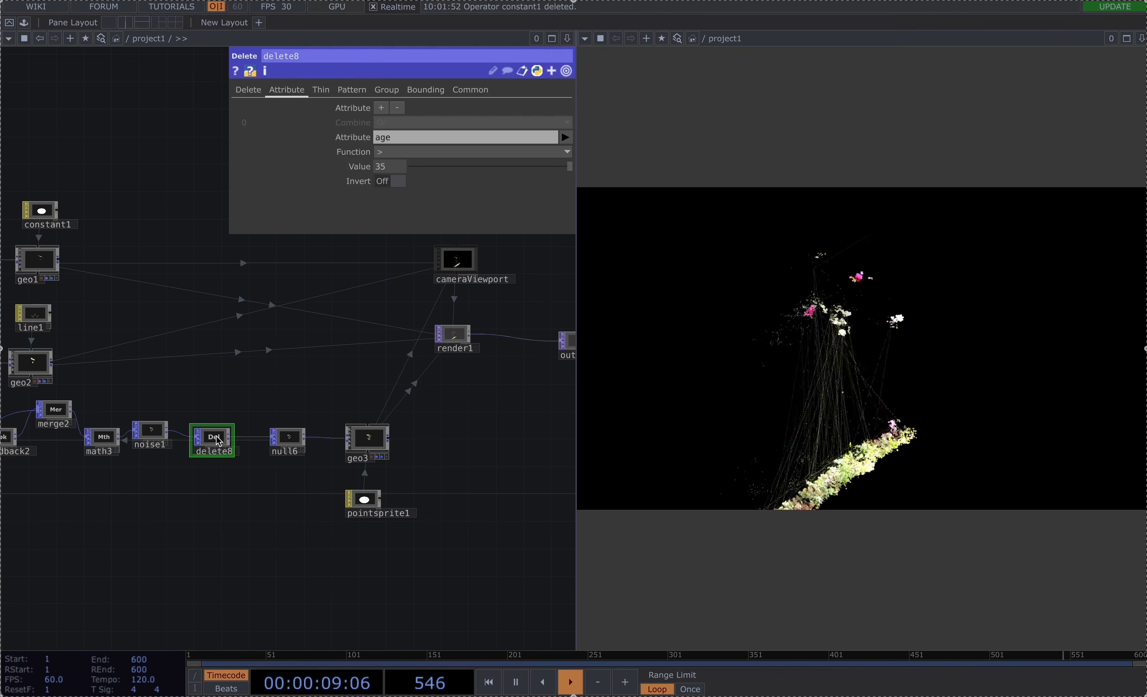
left_click(239, 90)
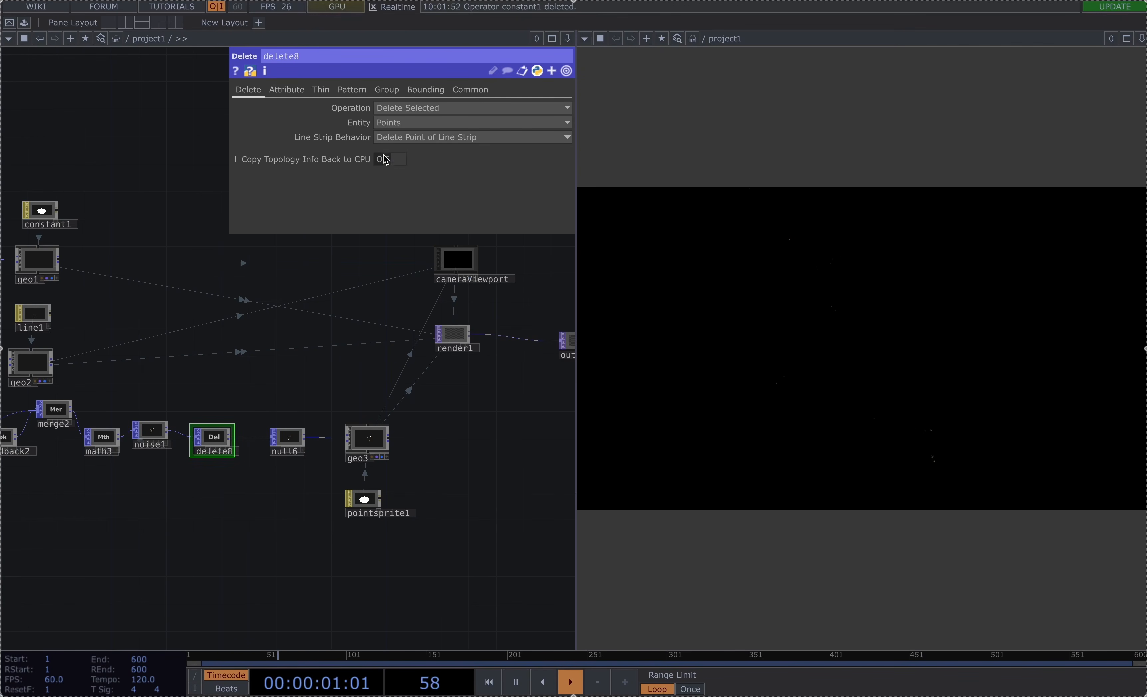
left_click(398, 161)
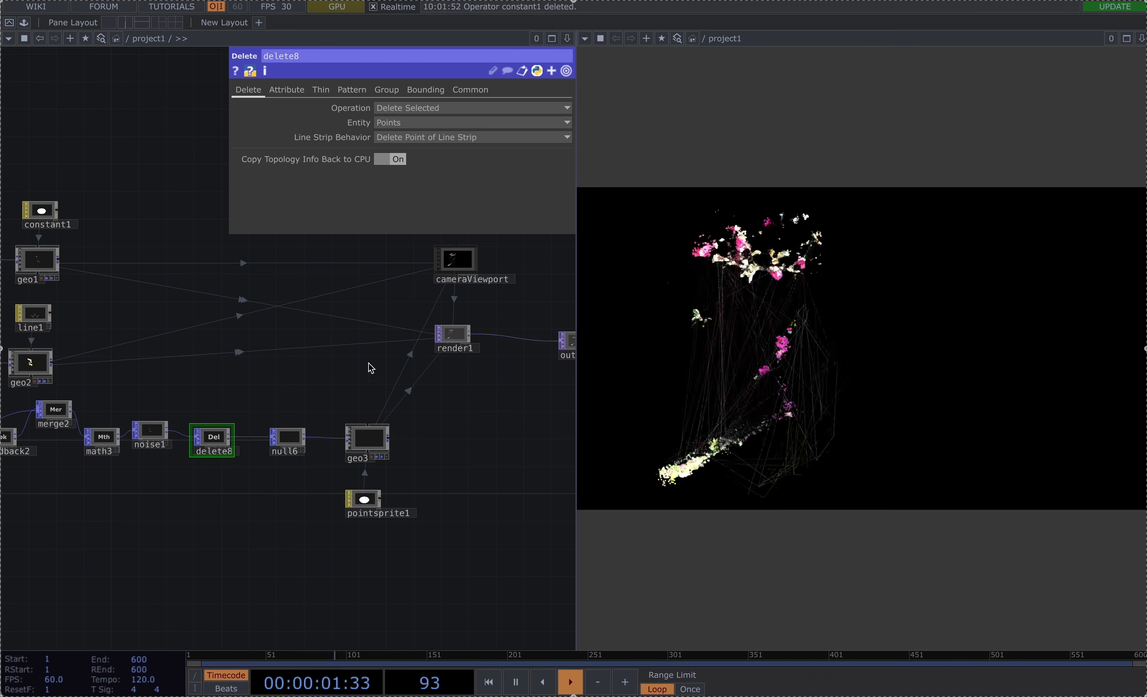
key("p")
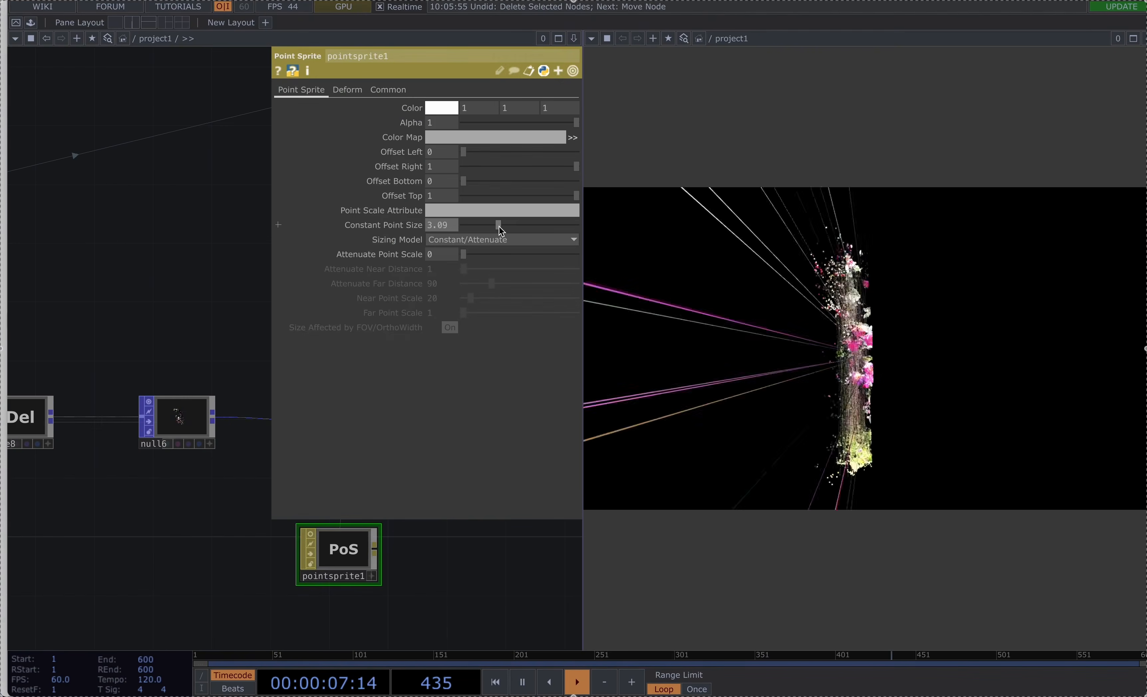
Try "age" as the Point Scale Attribute of pointsprite1 with a Constant Point Size of 0.24
left_click_drag(498, 226, 493, 224)
type("age")
key("Return")
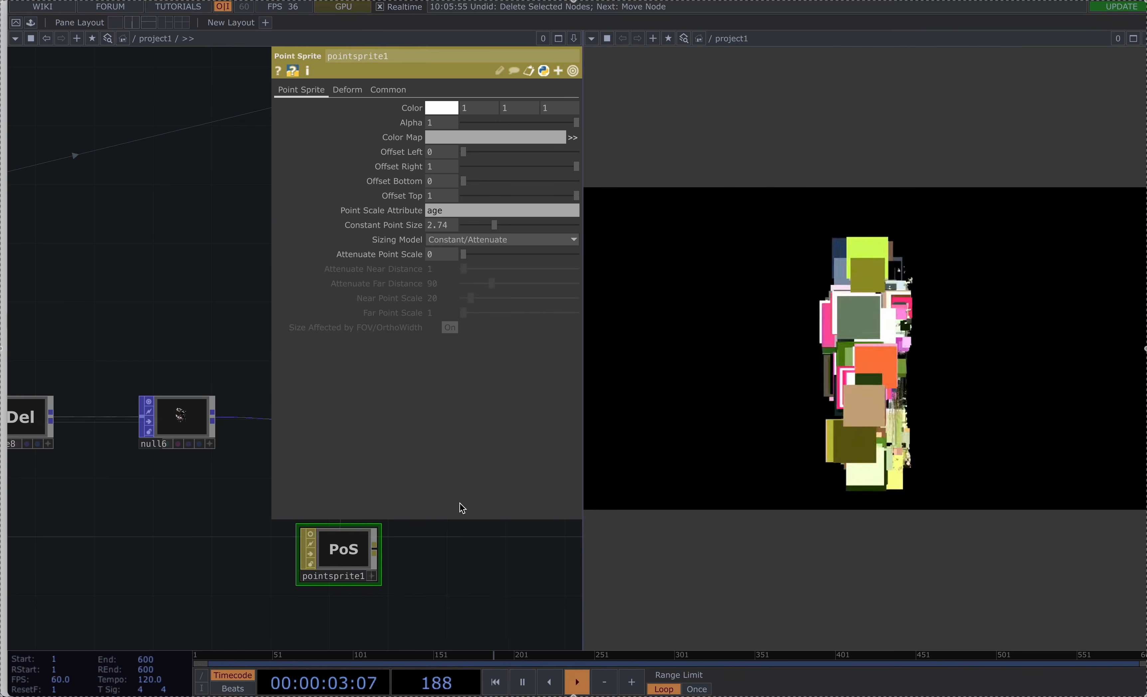
left_click(470, 226)
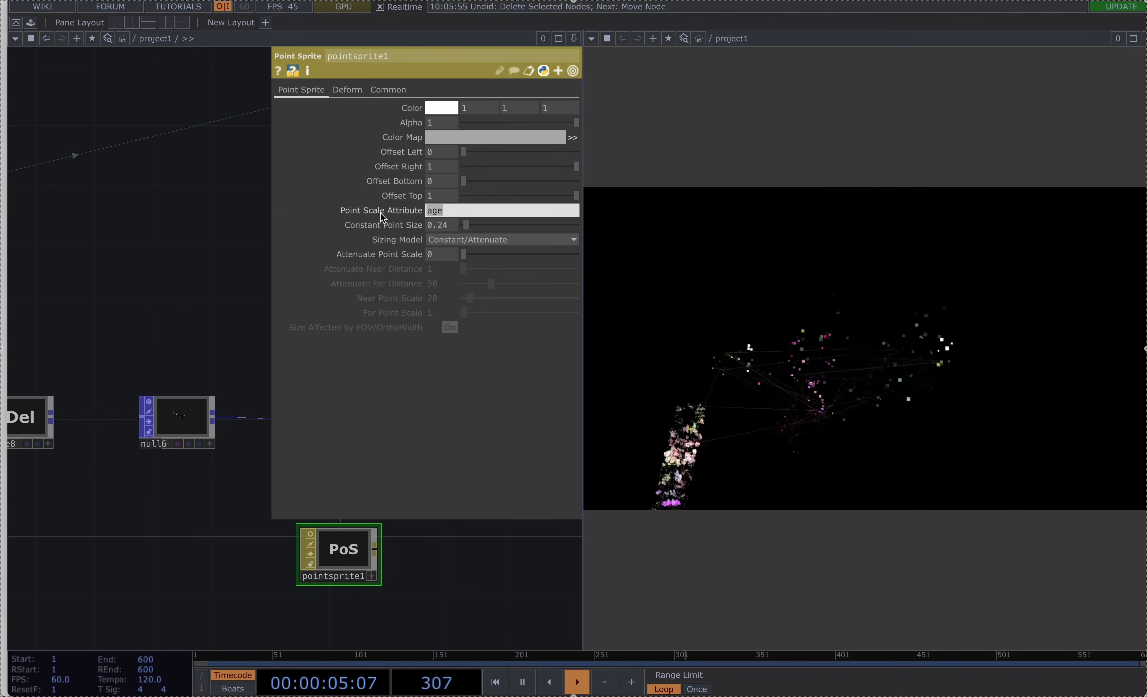
Clear pointsprite1's Point Scale Attribute and set its Constant Point Size to 2.18
key("BackSpace")
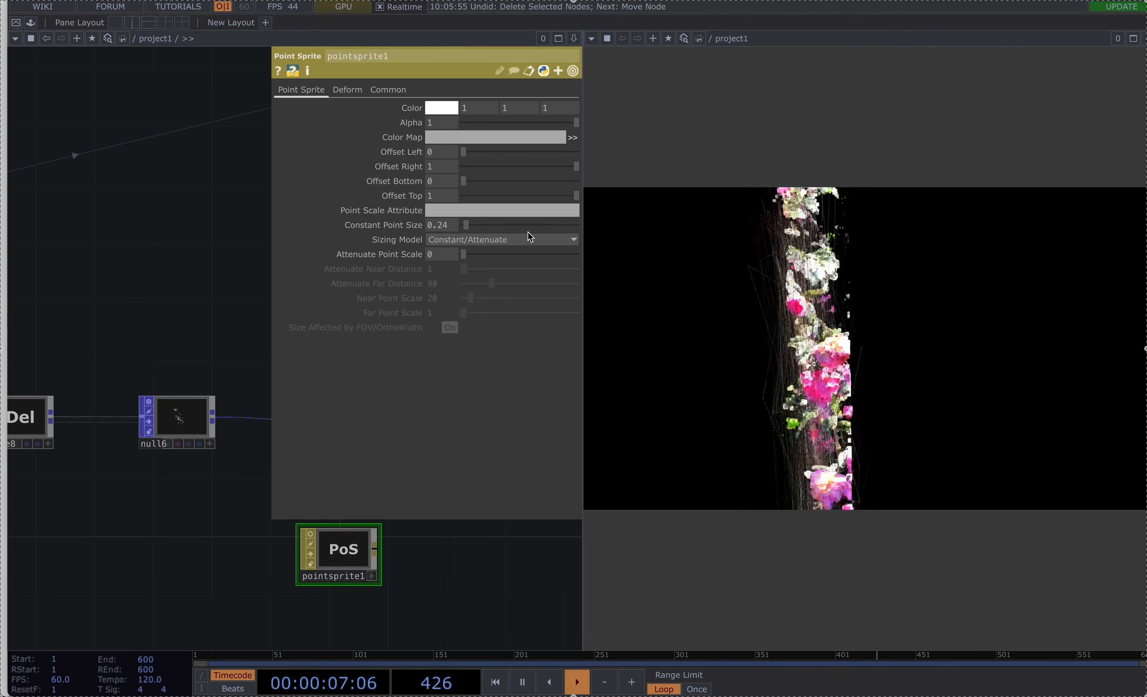
left_click_drag(473, 227, 491, 229)
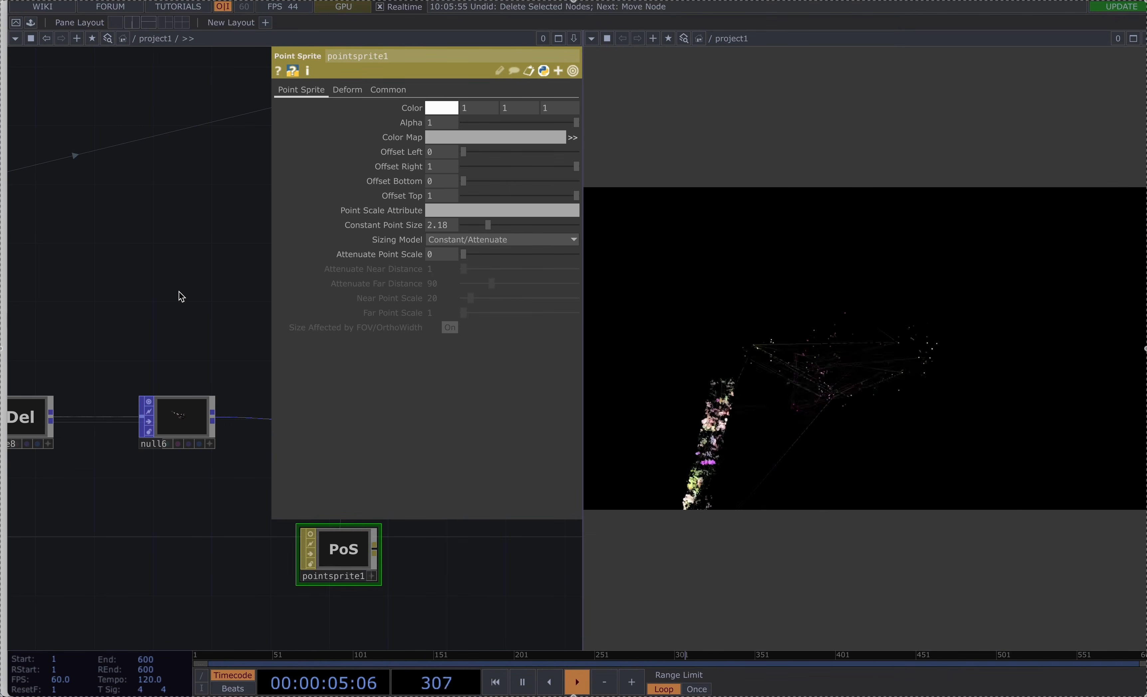
key("p")
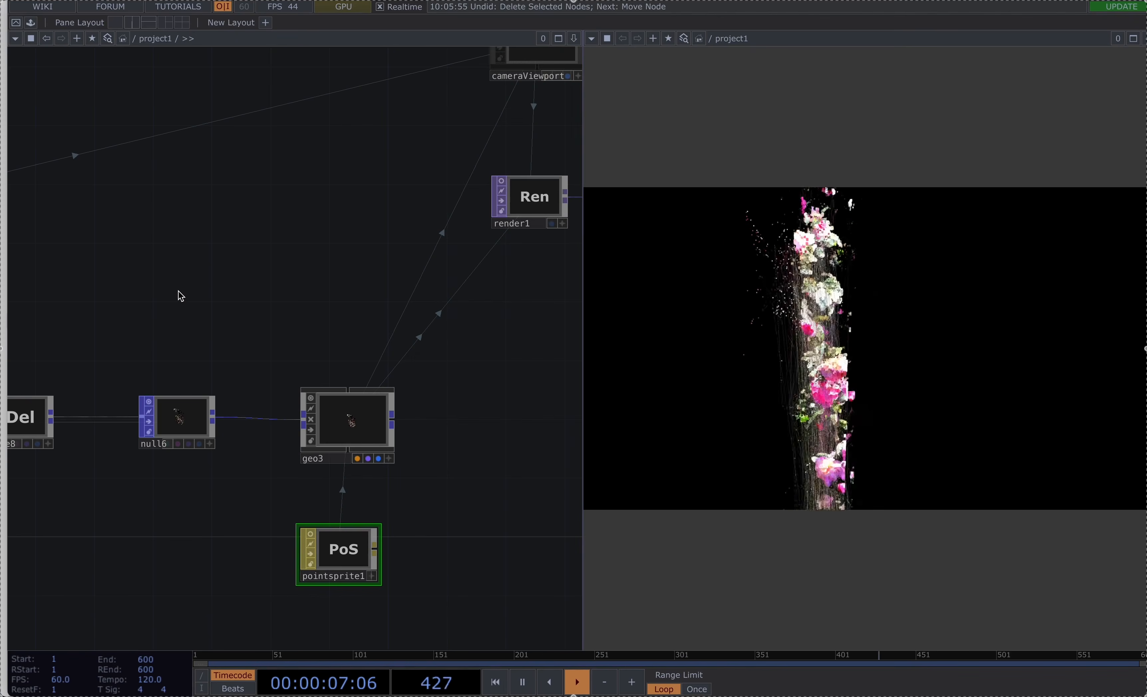
Save the project
scroll(180, 294, "down", 4)
scroll(281, 348, "down", 1)
key("ctrl+s")
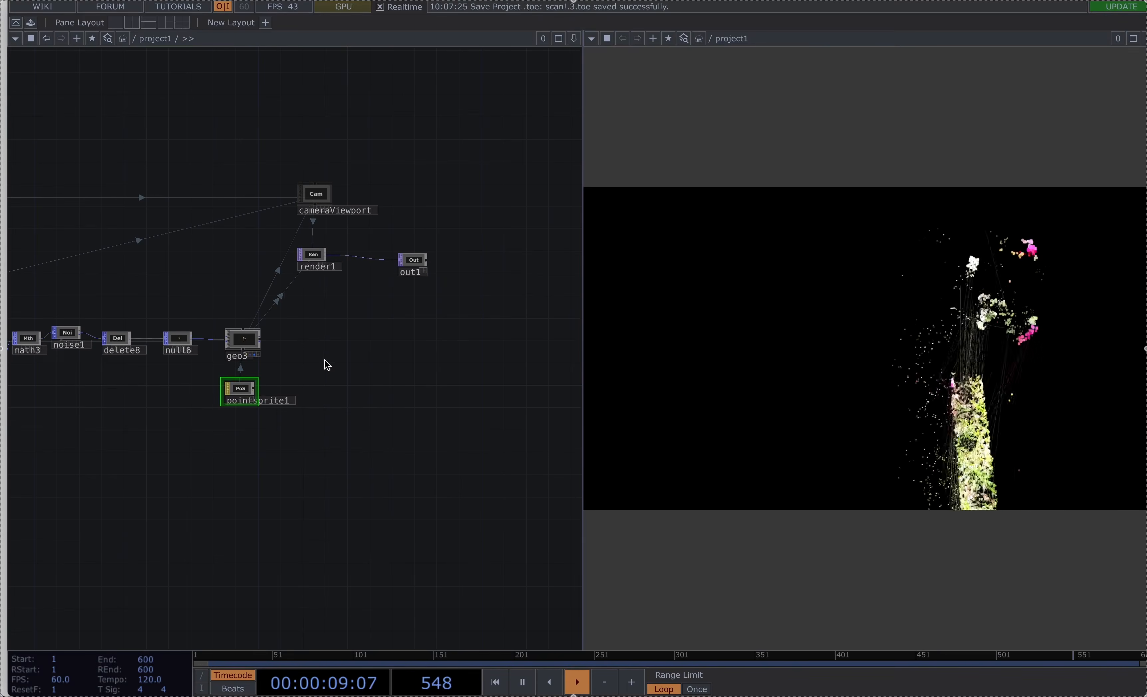
Add a Box POP in the empty network area below the feedback particle chain
scroll(210, 512, "down", 2)
key("Tab")
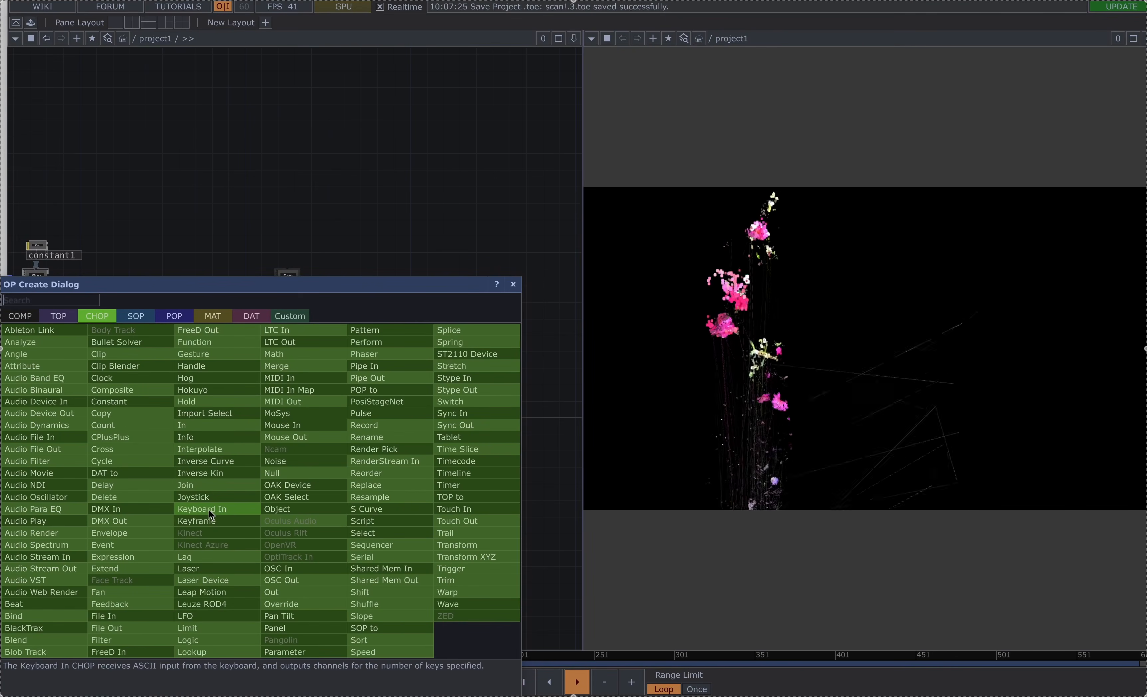
left_click(174, 316)
type("bo")
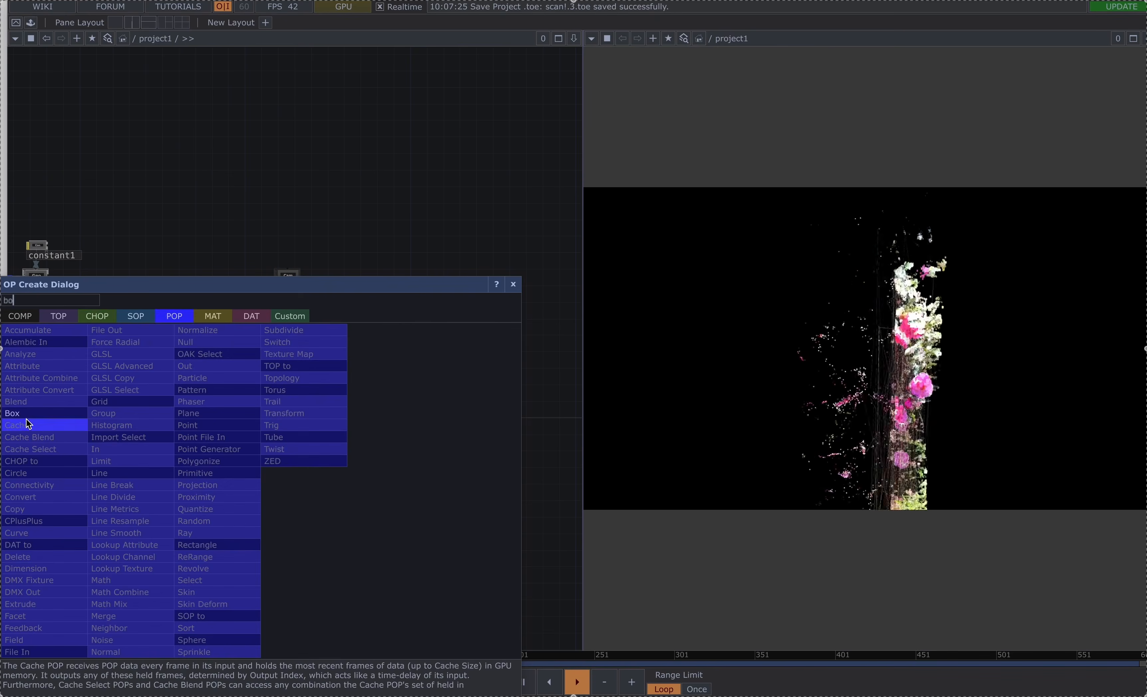
left_click(19, 413)
left_click(113, 472)
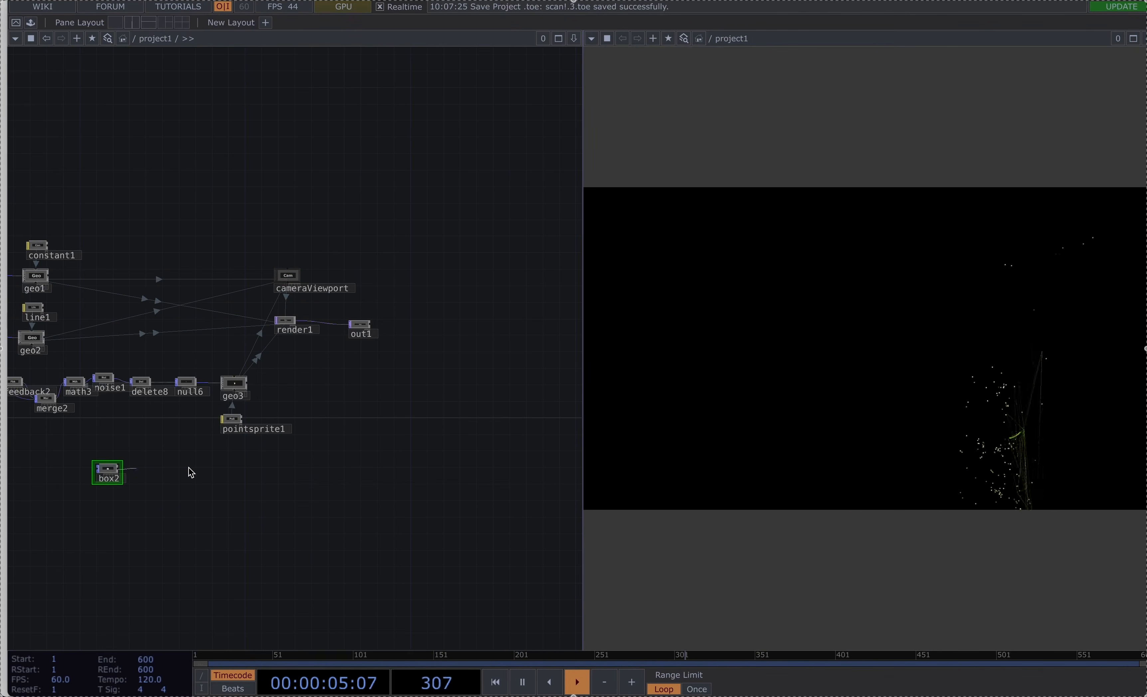
Add a Geometry COMP below pointsprite1, fed by the output of box2
left_click(207, 472)
type("ge")
left_click(24, 299)
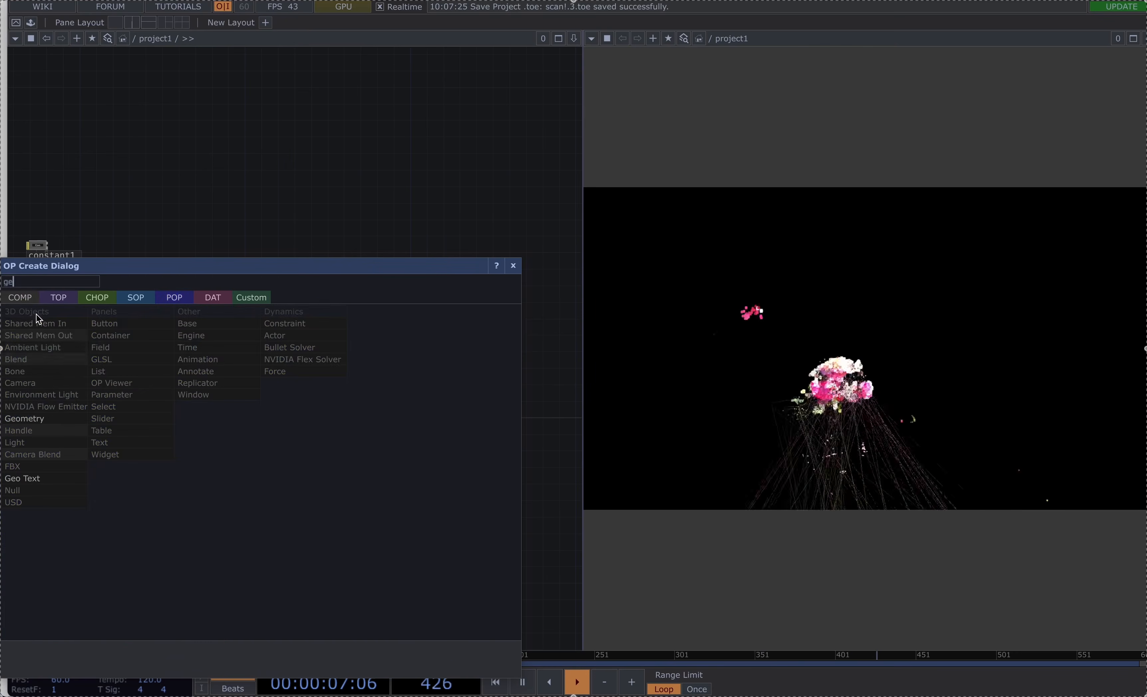
left_click(45, 415)
left_click(234, 478)
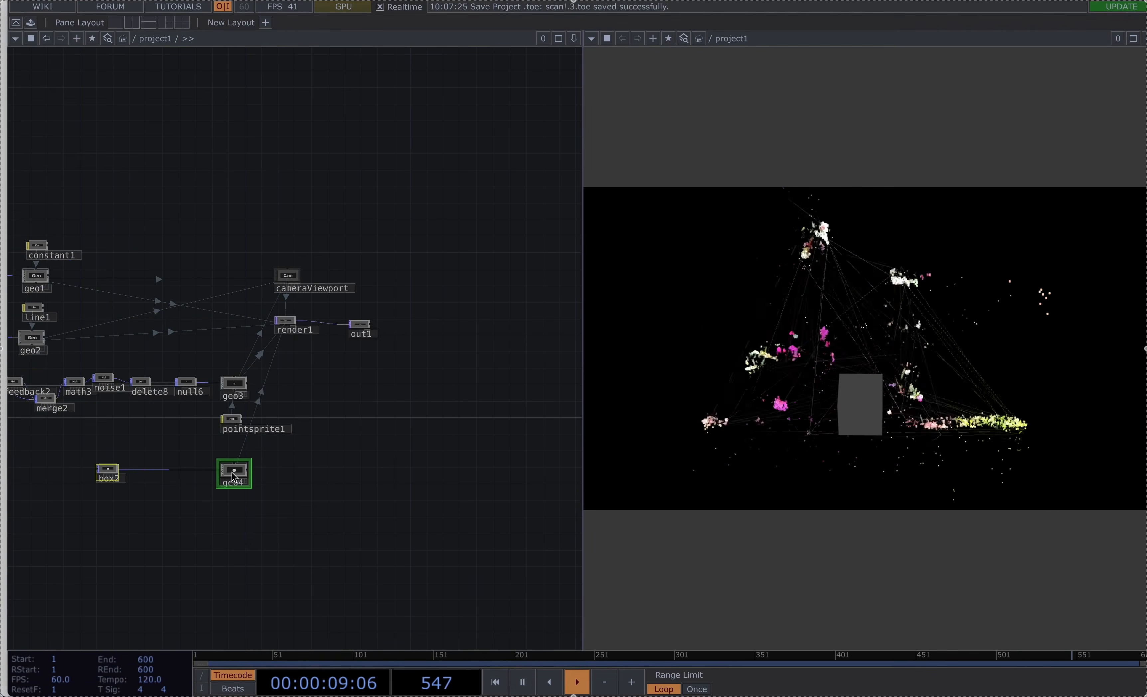
Add a Constant MAT below geo4 and assign it as geo4's material
scroll(150, 502, "up", 3)
key("Tab")
type("co")
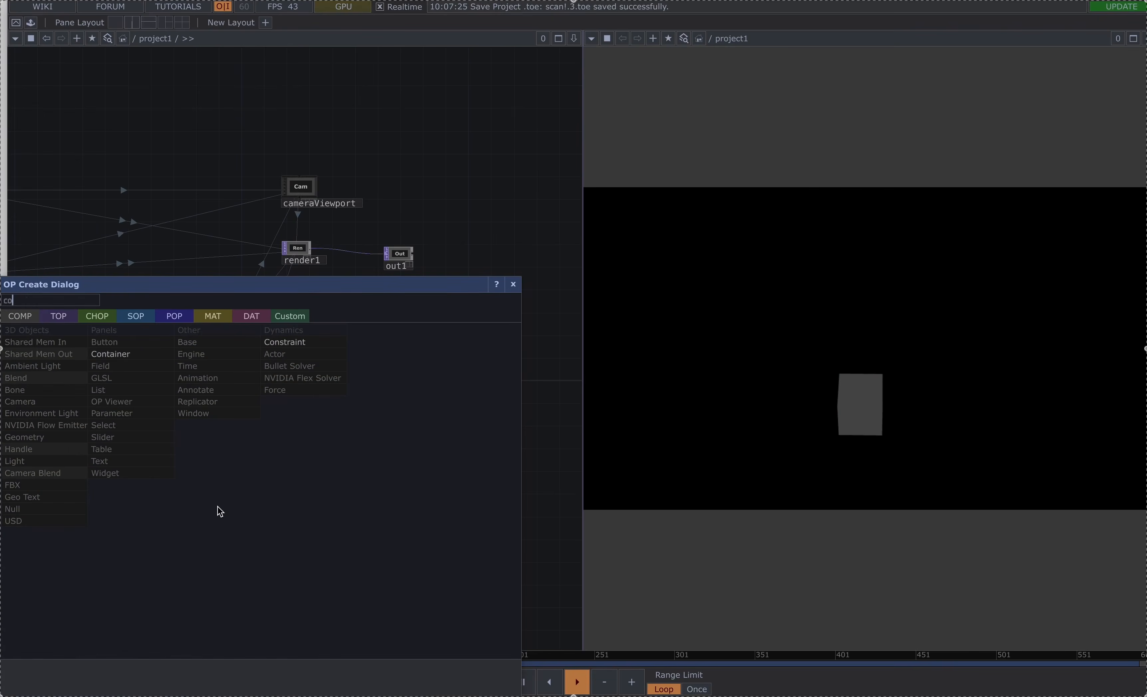
left_click(212, 316)
key("Escape")
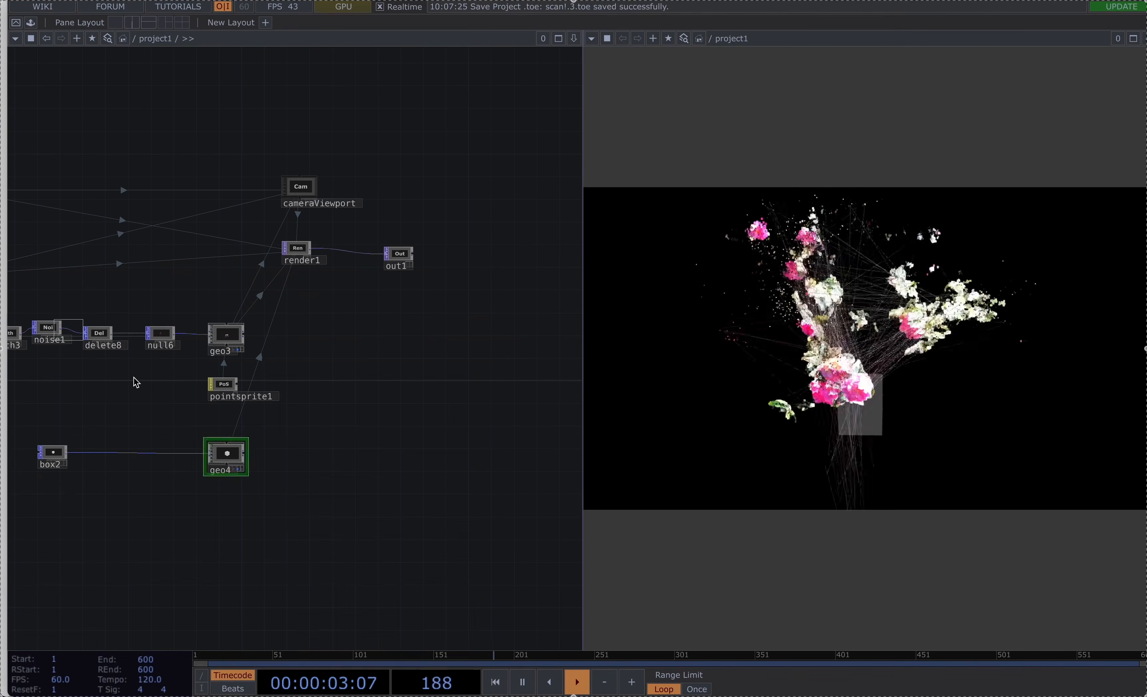
left_click(235, 508)
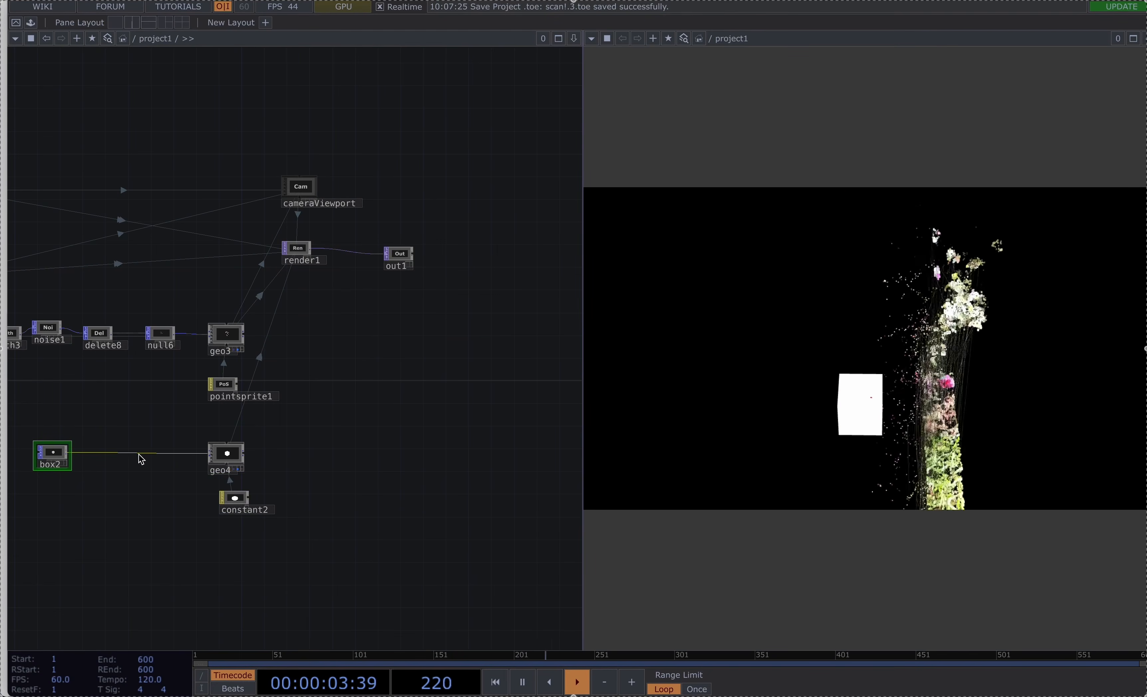
Insert a Convert POP between box2 and geo4, set to convert Triangle, Quads and Lines to Line Strips
right_click(126, 455)
left_click(146, 442)
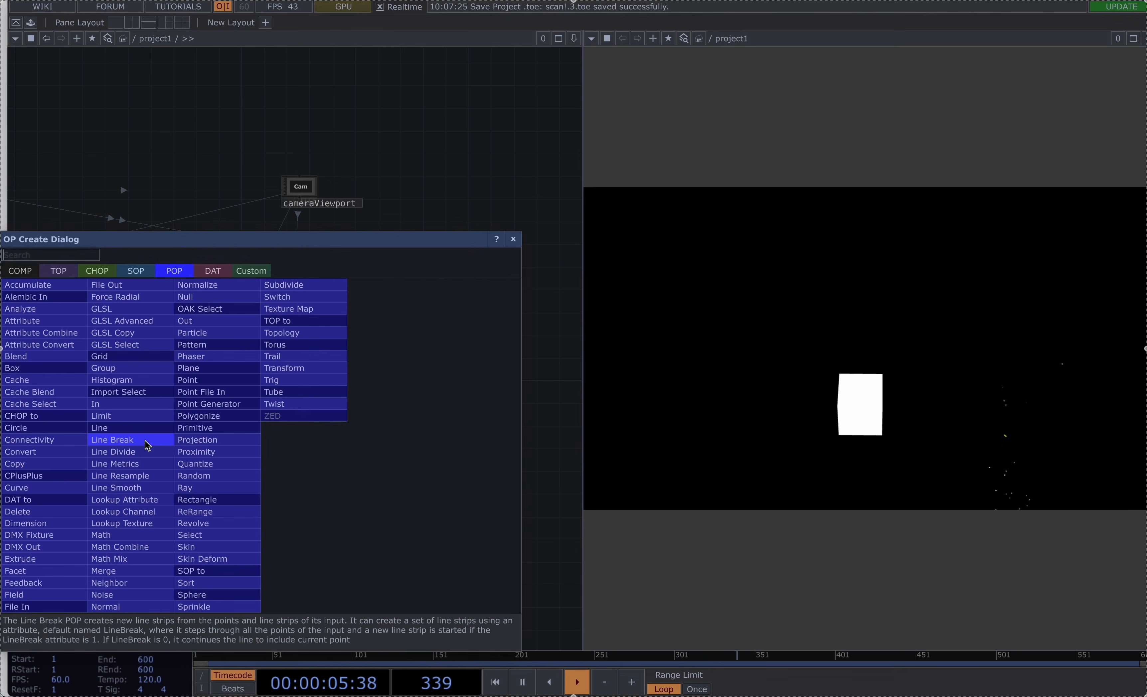
type("co")
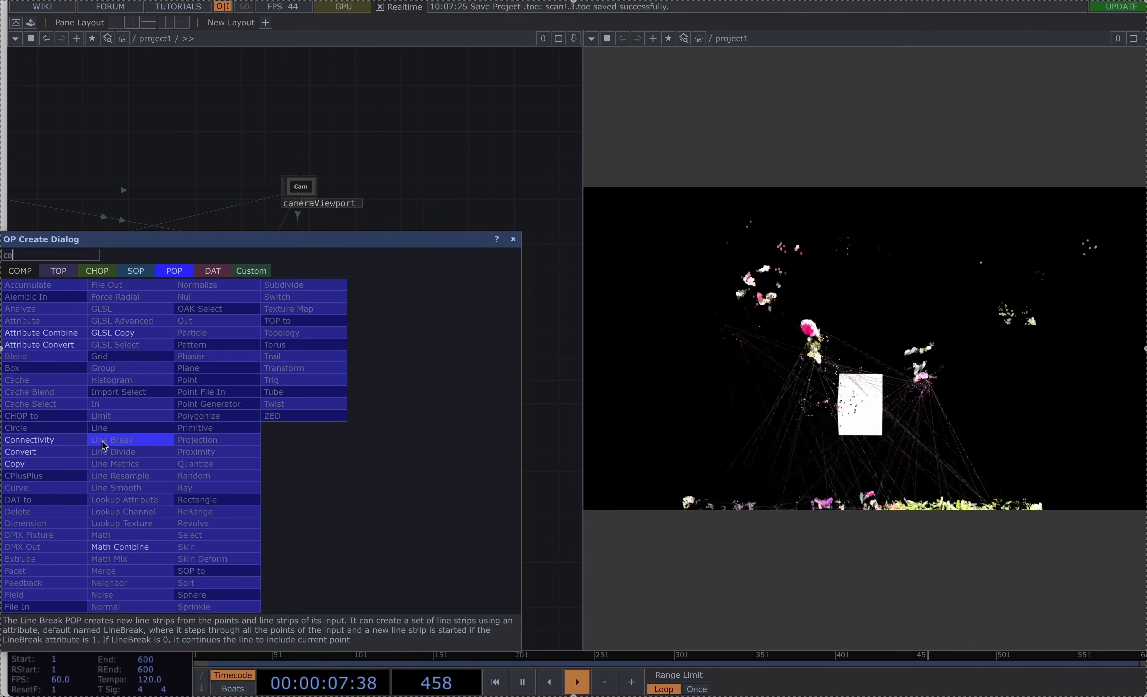
left_click(60, 455)
left_click(142, 460)
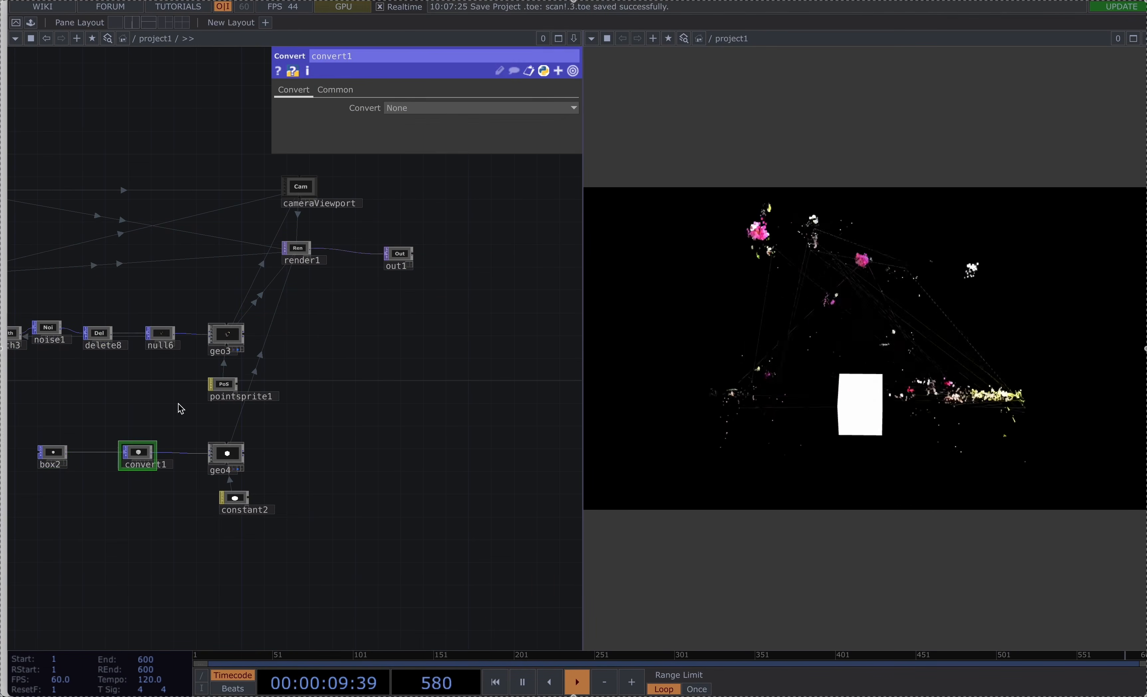
left_click(435, 108)
left_click(408, 175)
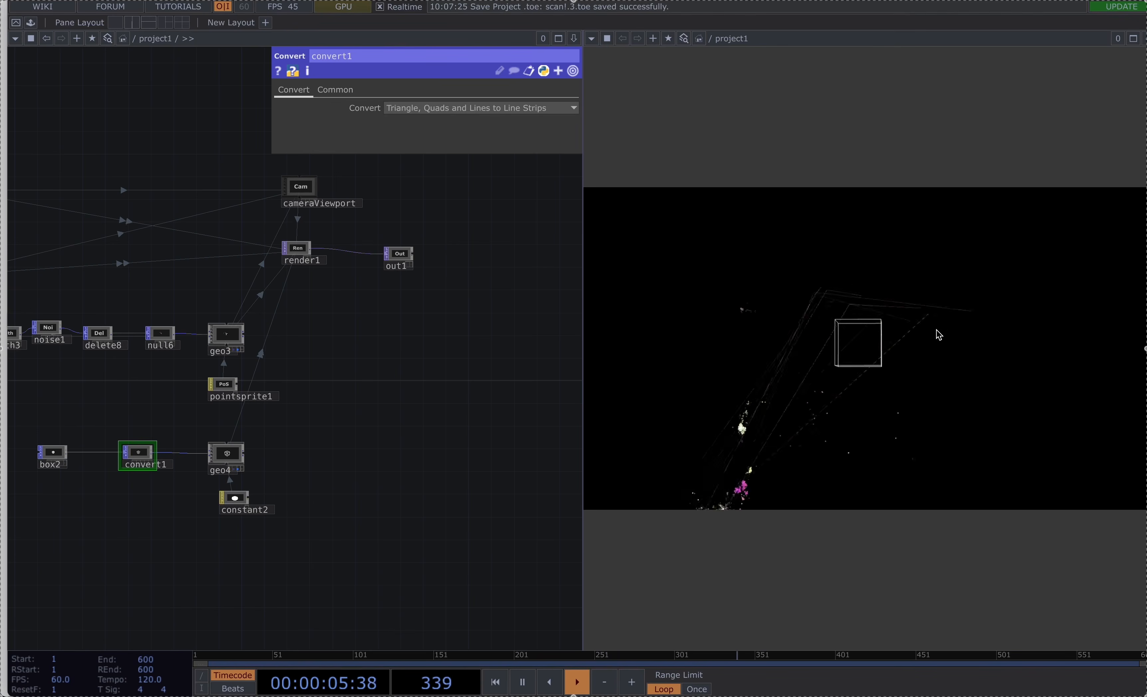
Check delete1's bounding box scale and set box2's uniform scale to 10 to match it
scroll(432, 488, "down", 5)
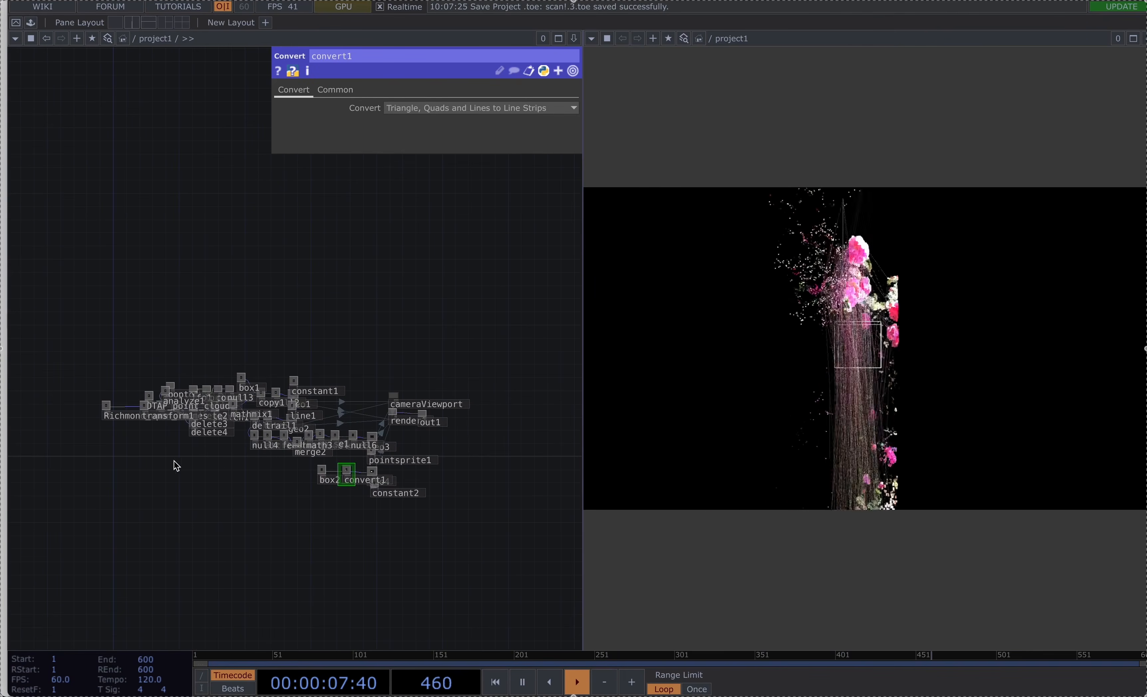
scroll(175, 464, "up", 6)
left_click(344, 465)
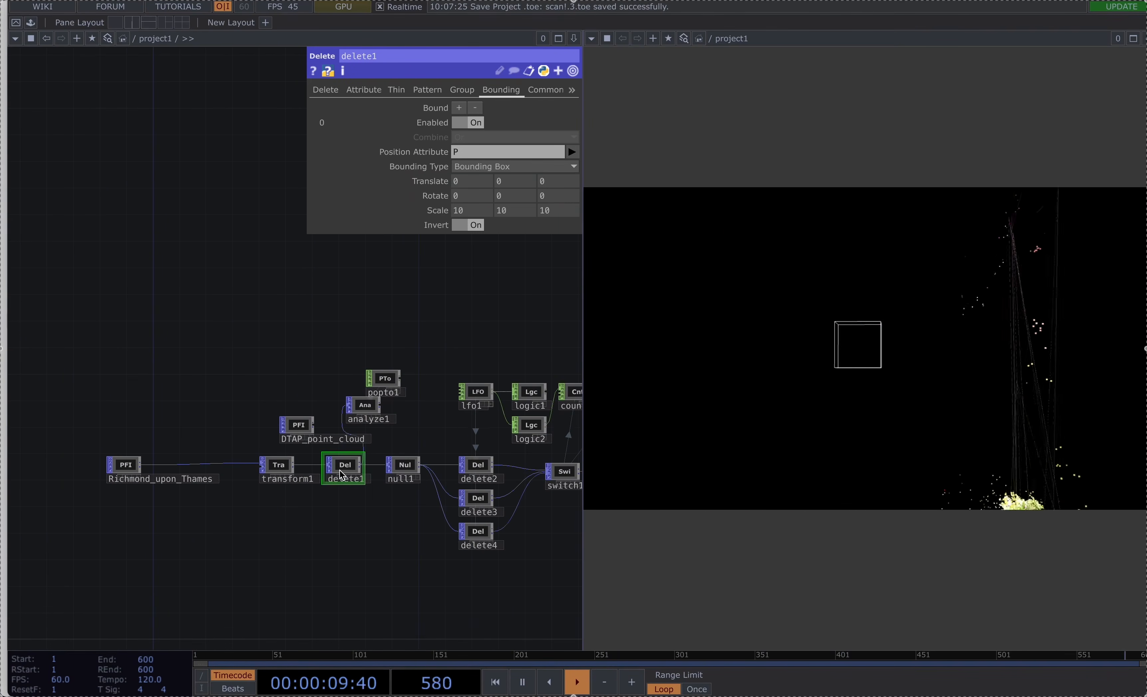
left_click_drag(441, 599, 282, 587)
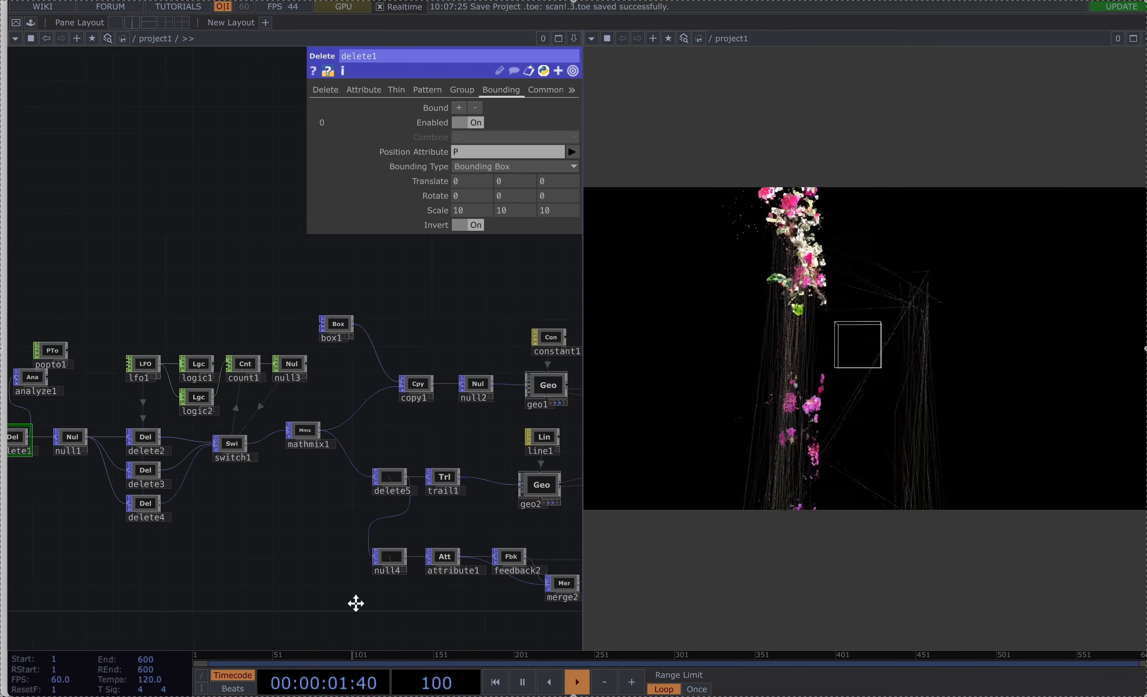
left_click_drag(356, 604, 254, 594)
scroll(297, 587, "down", 6)
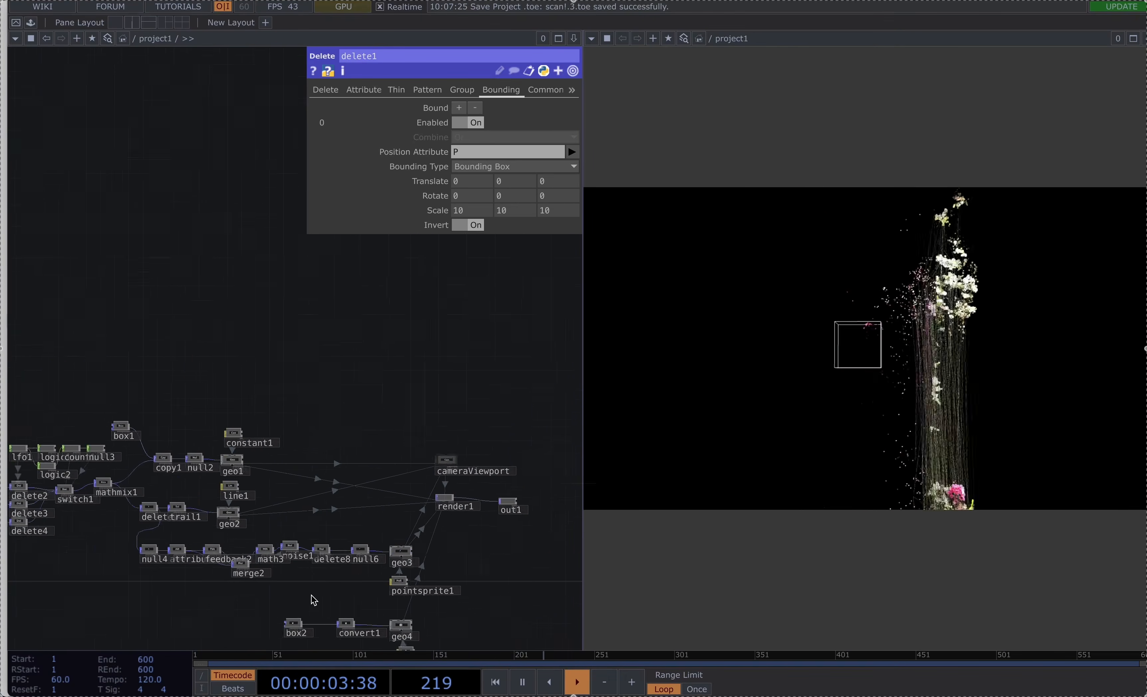
left_click(296, 613)
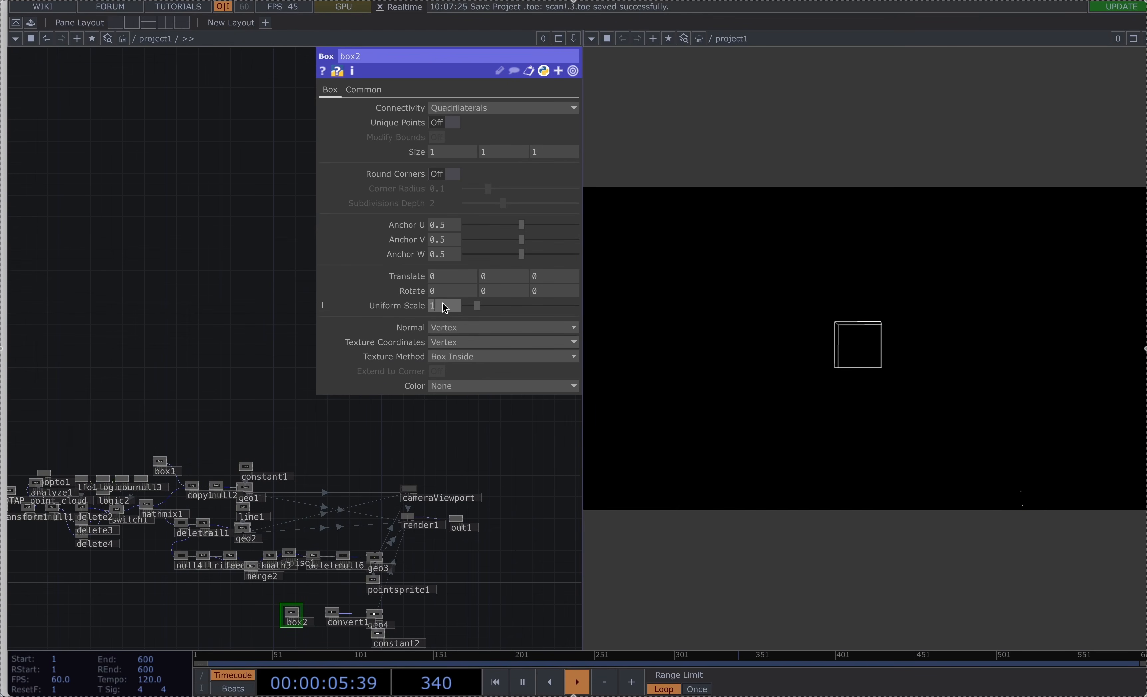
type("0")
key("Return")
key("h")
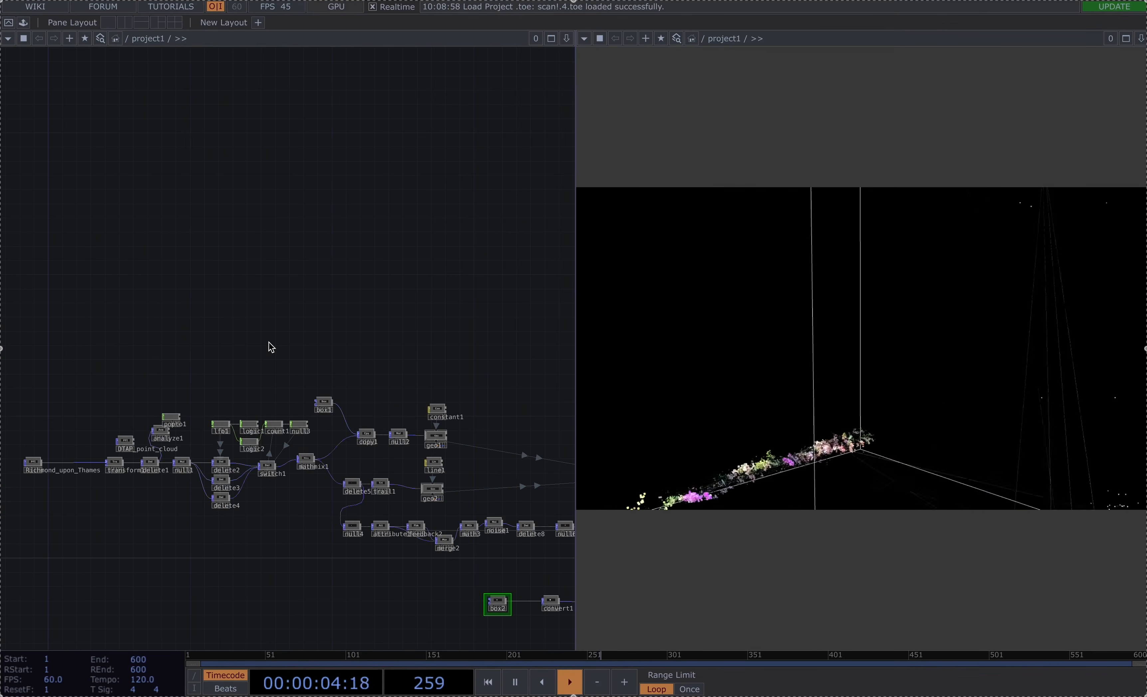
Add a Keyboard In CHOP above lfo1 and open its viewer in a floating window beside the network
key("Tab")
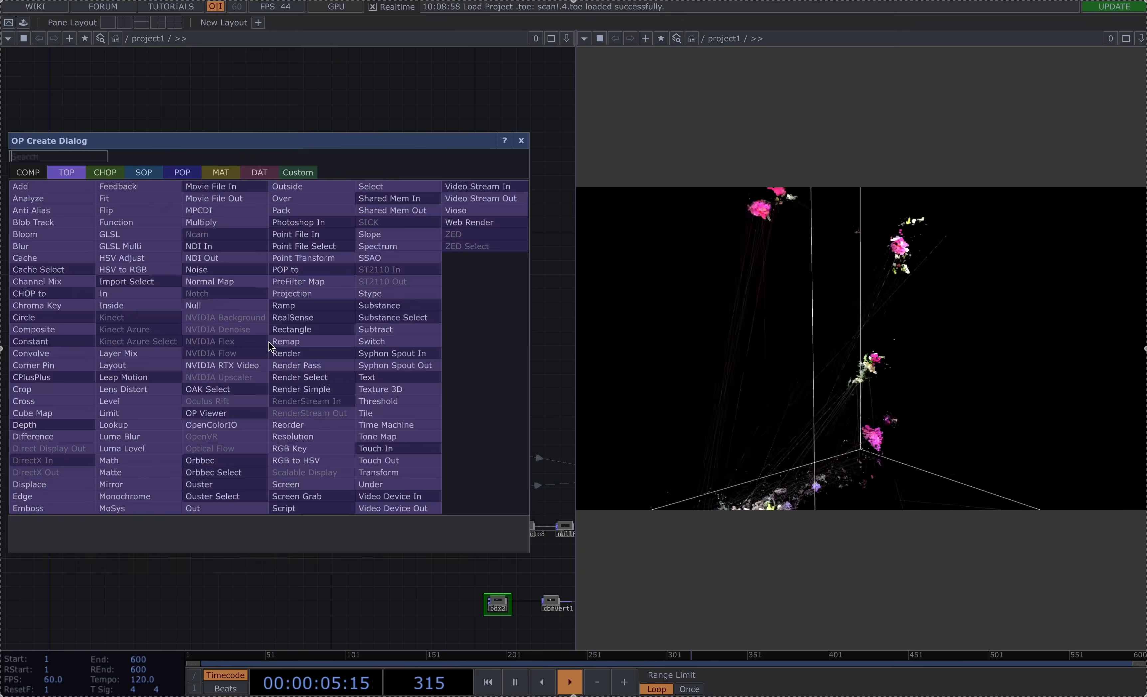
type("ke")
left_click(104, 175)
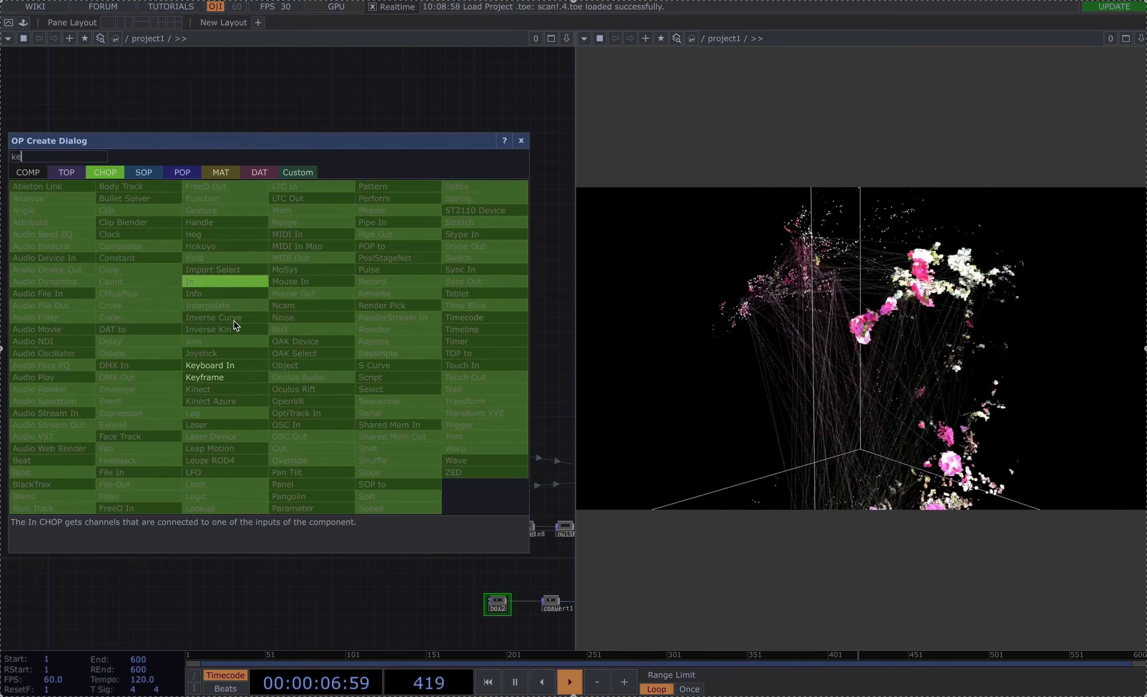
left_click(211, 365)
left_click(221, 385)
right_click(221, 384)
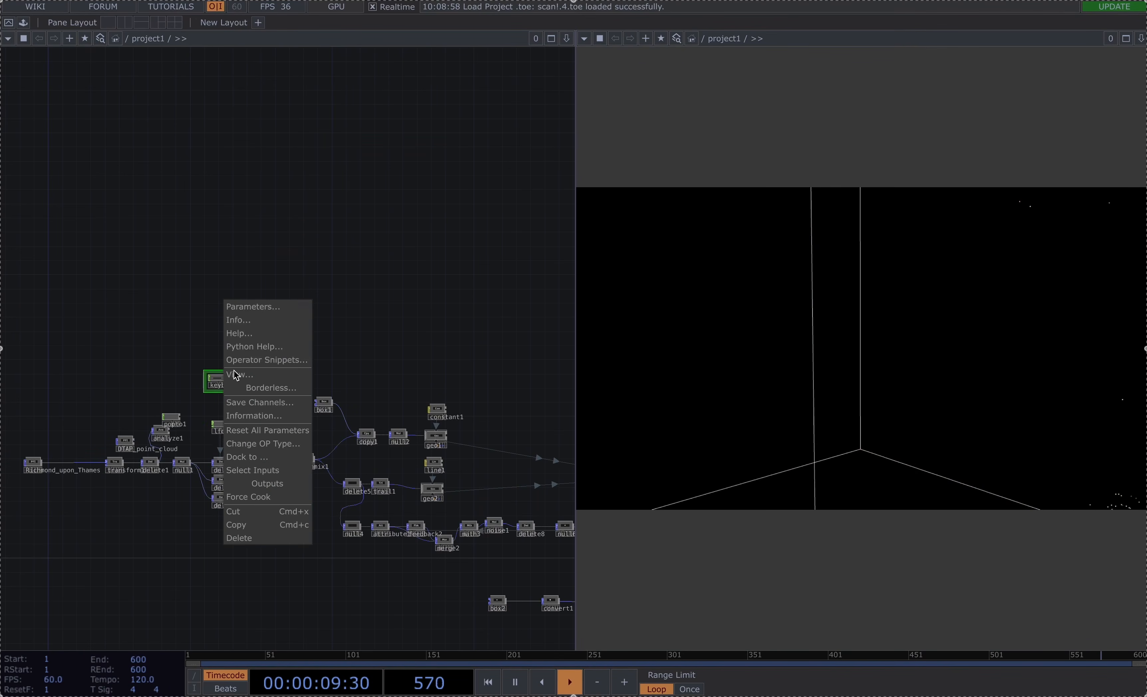
left_click(245, 373)
left_click_drag(314, 256, 543, 190)
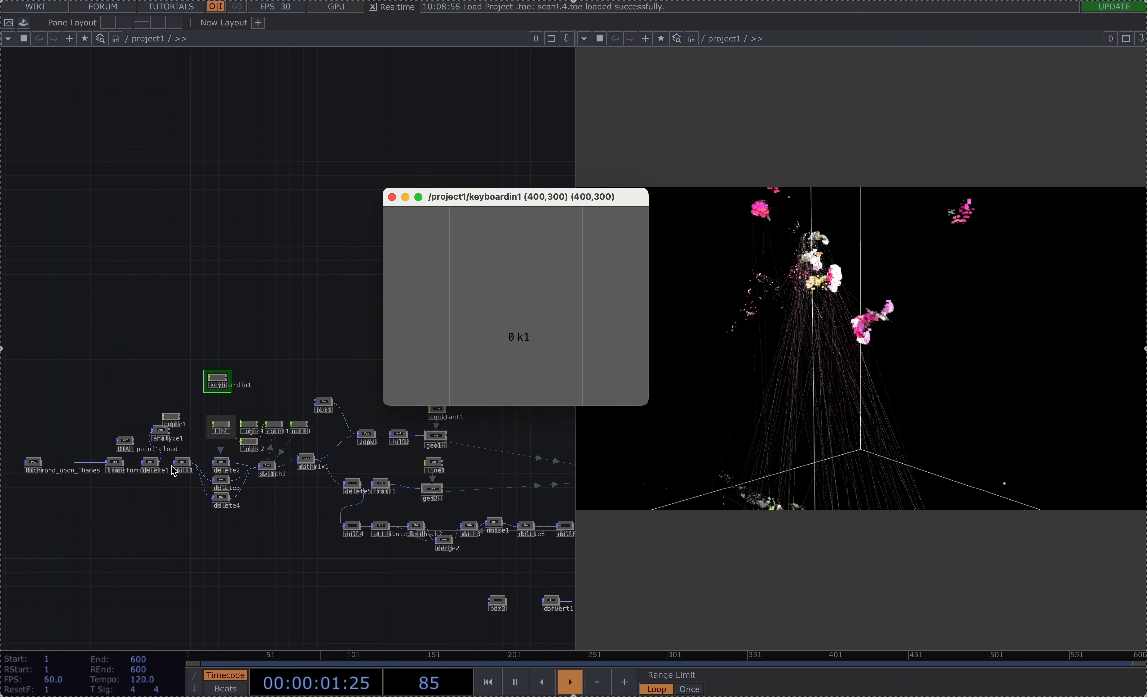
Link feedback2's Start pulse to the k1 channel of keyboardin1 as a CHOP reference
scroll(223, 479, "up", 5)
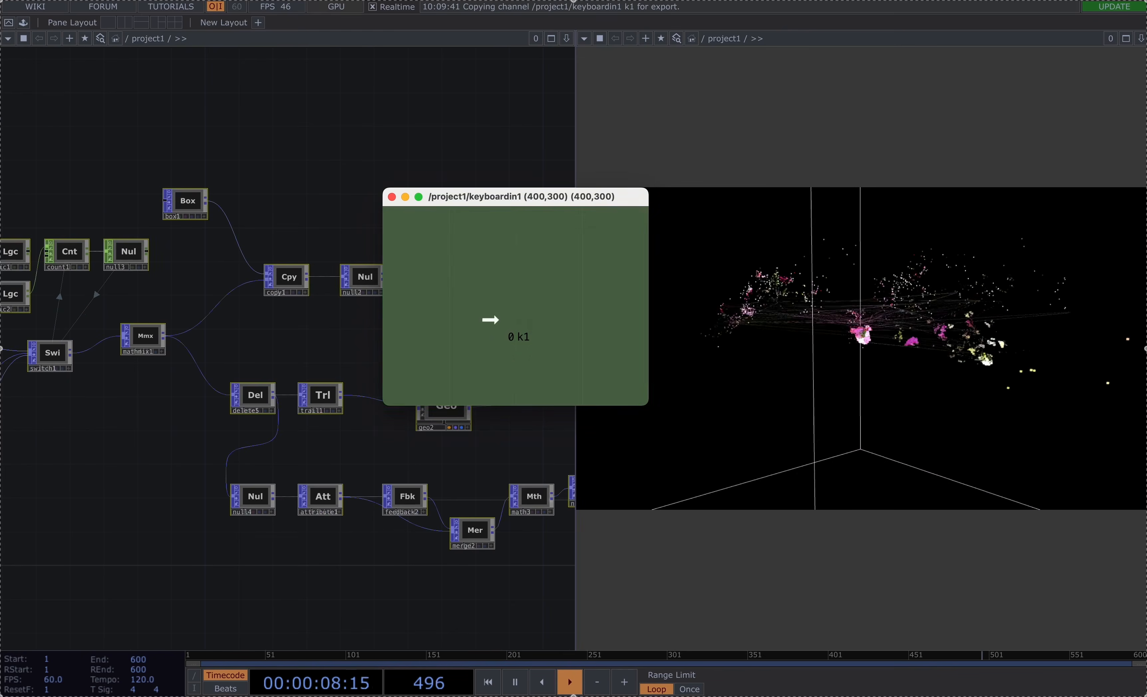
left_click_drag(487, 320, 436, 140)
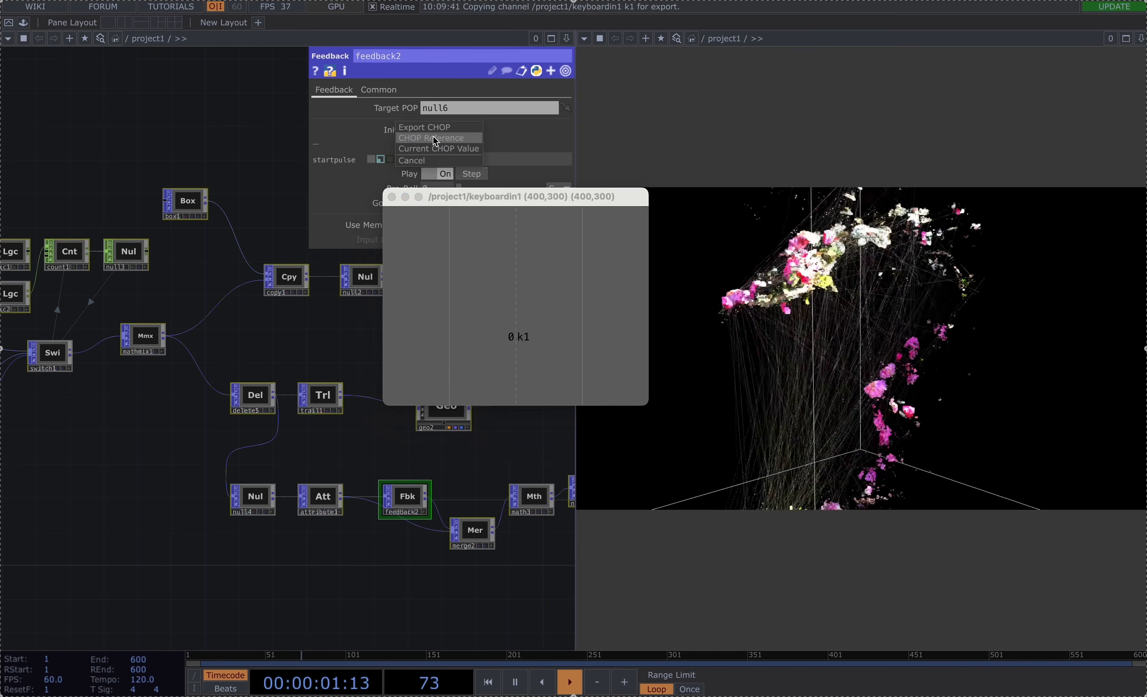
left_click(436, 138)
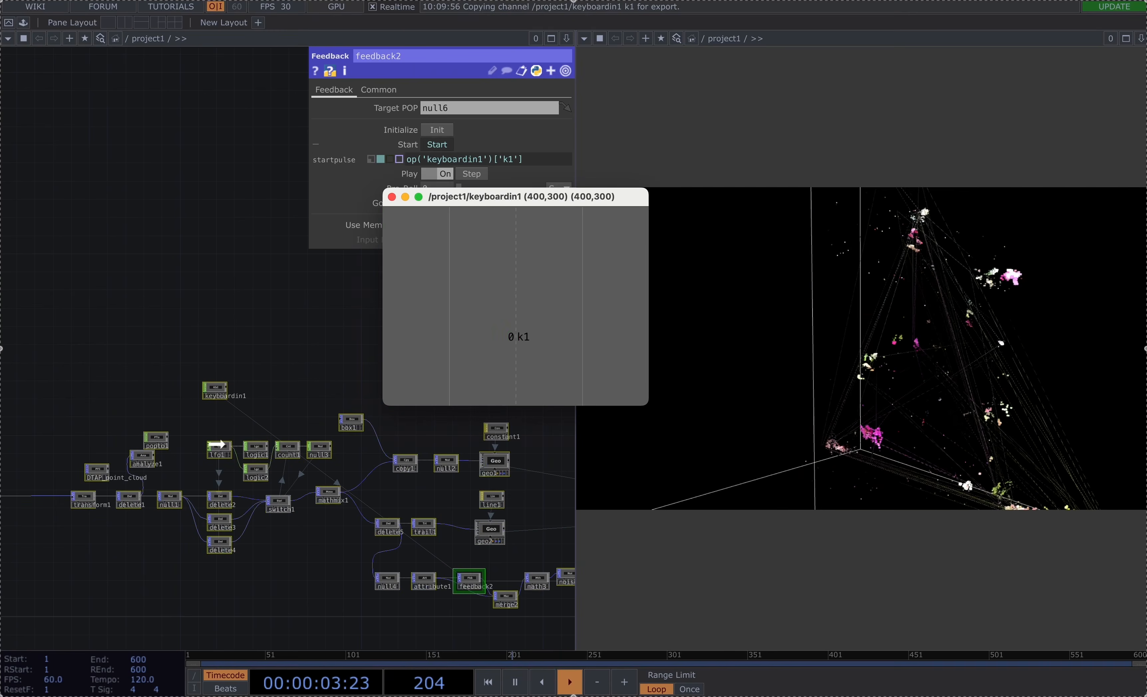
Link lfo1's Reset Pulse to the k1 channel of keyboardin1
left_click(219, 447)
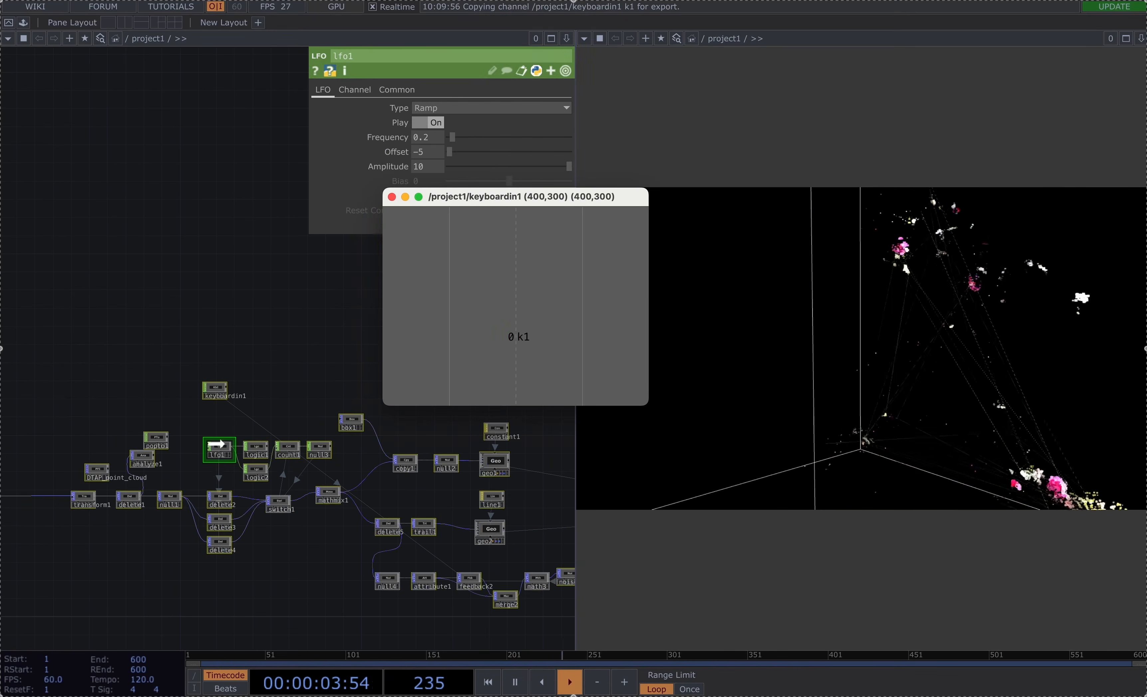
left_click_drag(454, 201, 757, 182)
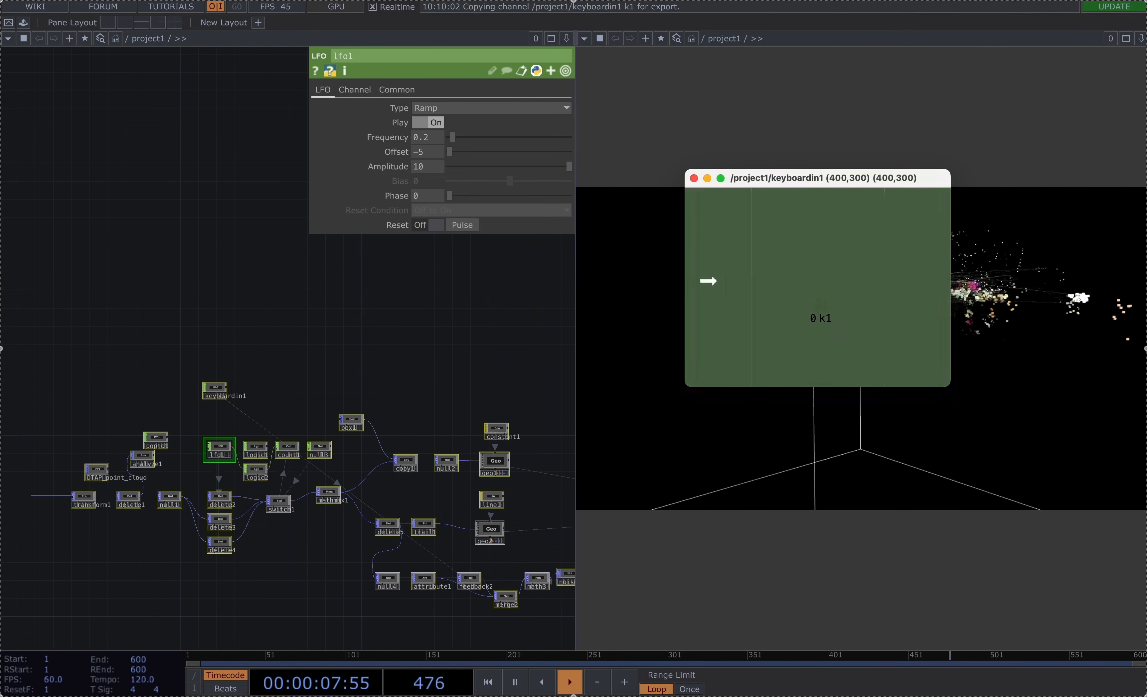
left_click(462, 226)
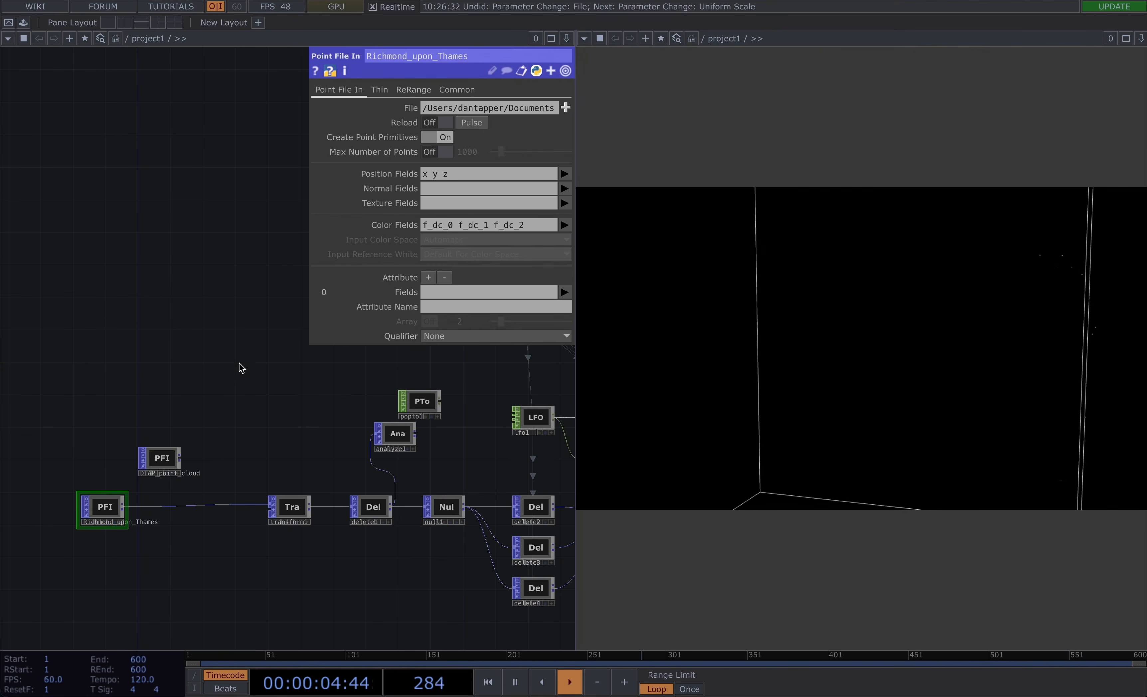
Feed transform1 from DTAP_point_cloud instead of Richmond_upon_Thames and set its uniform scale to 2.81
left_click_drag(181, 464, 198, 510)
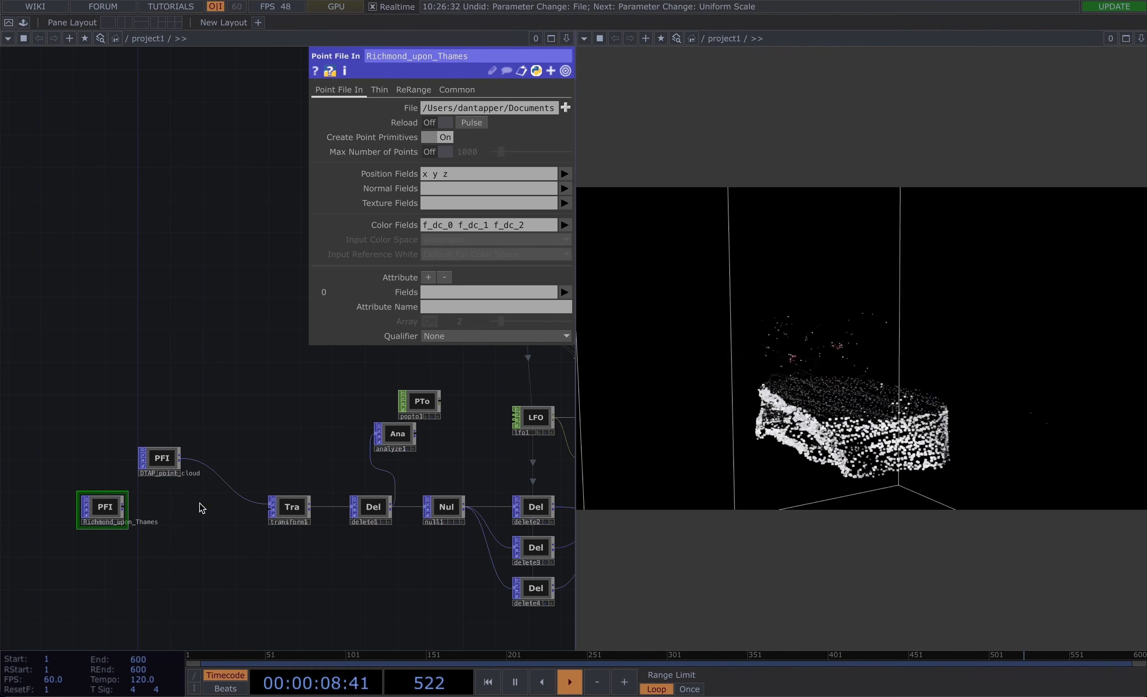
left_click(290, 507)
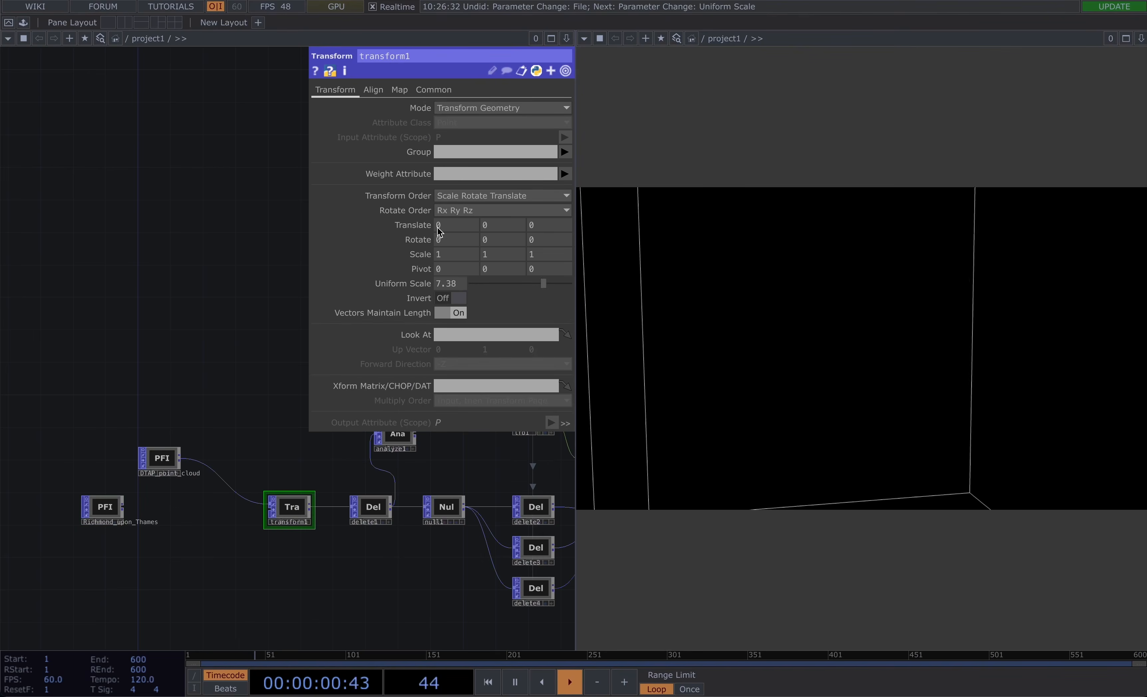
left_click_drag(510, 285, 501, 287)
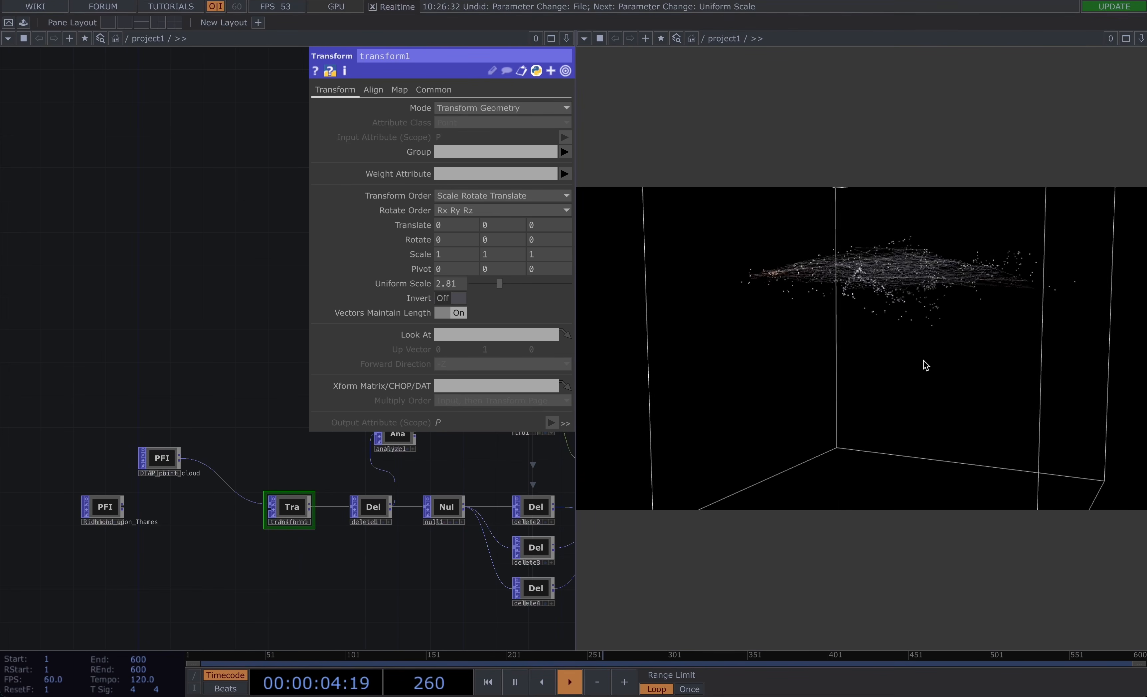
Set the Z scale of delete2's bounding box to 0.3
left_click_drag(290, 606, 87, 605)
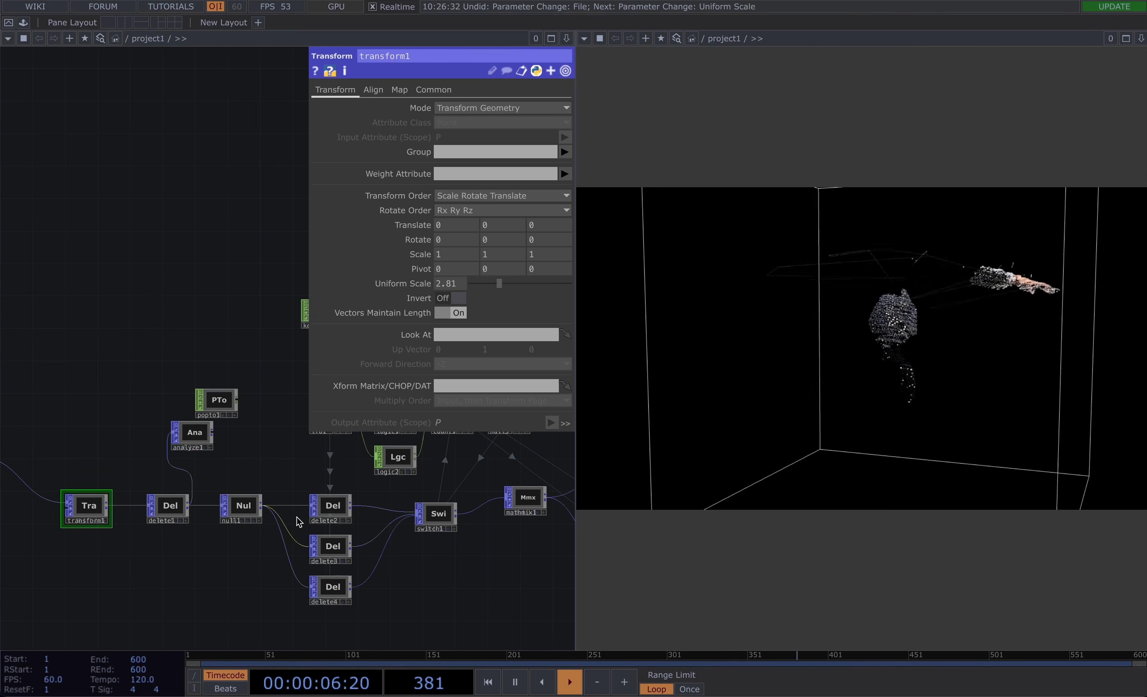
left_click(331, 513)
left_click(560, 211)
type("2")
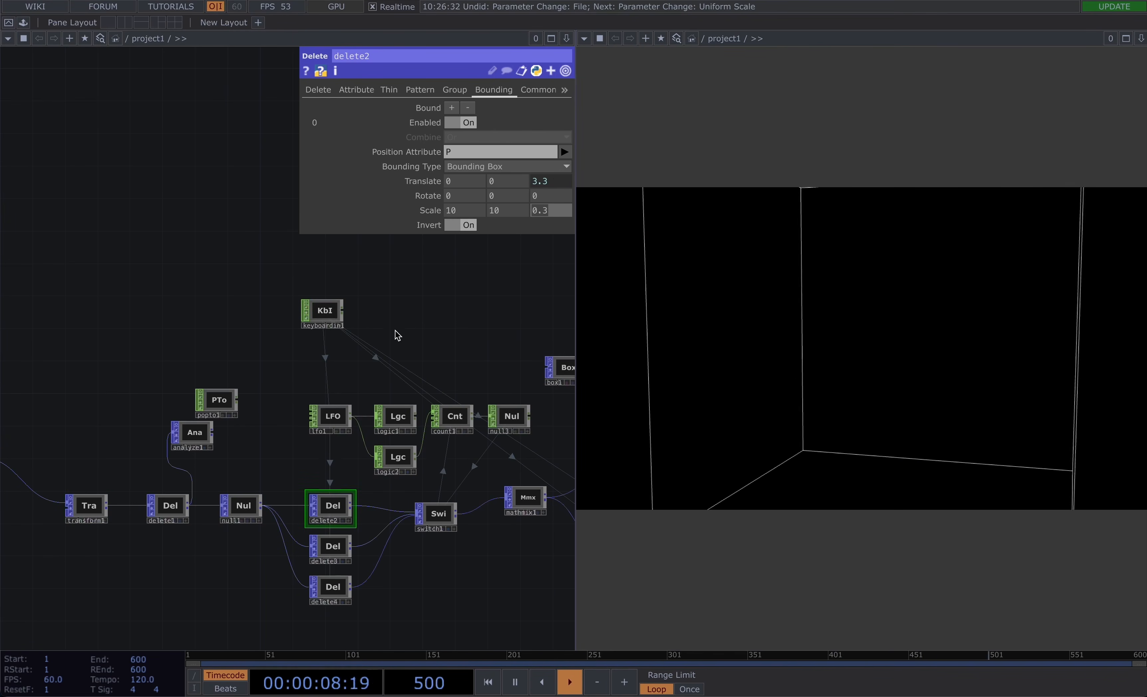
Set the Y scale of delete3's bounding box to 0.2
left_click(333, 549)
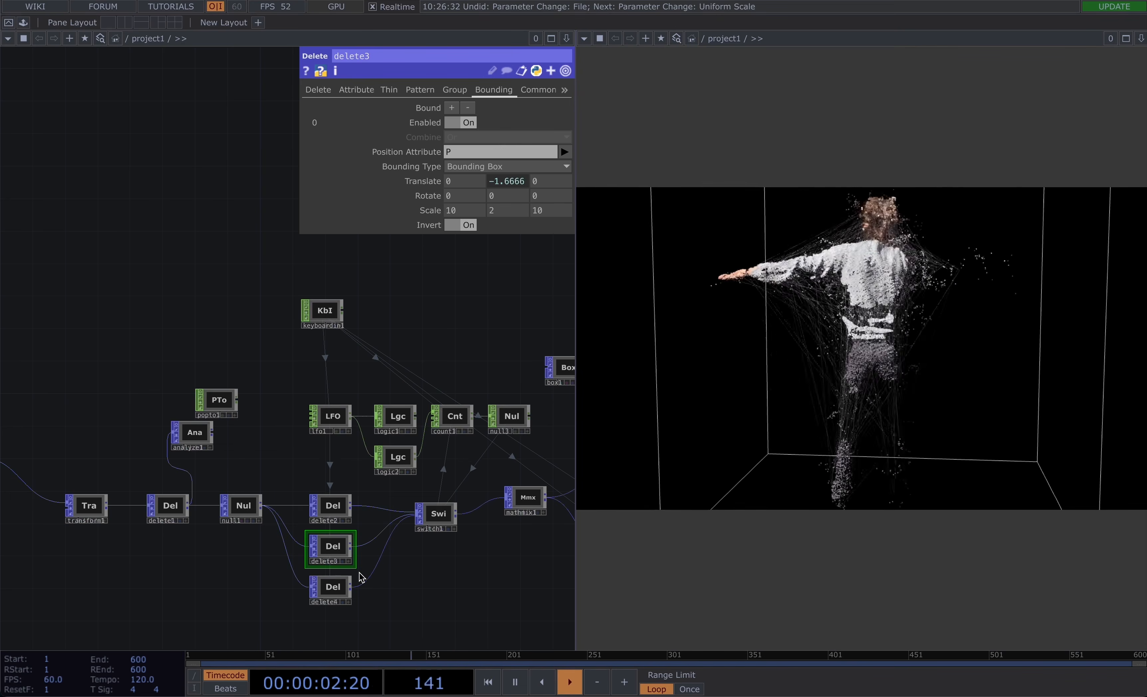
left_click(507, 211)
type("0.2")
key("Return")
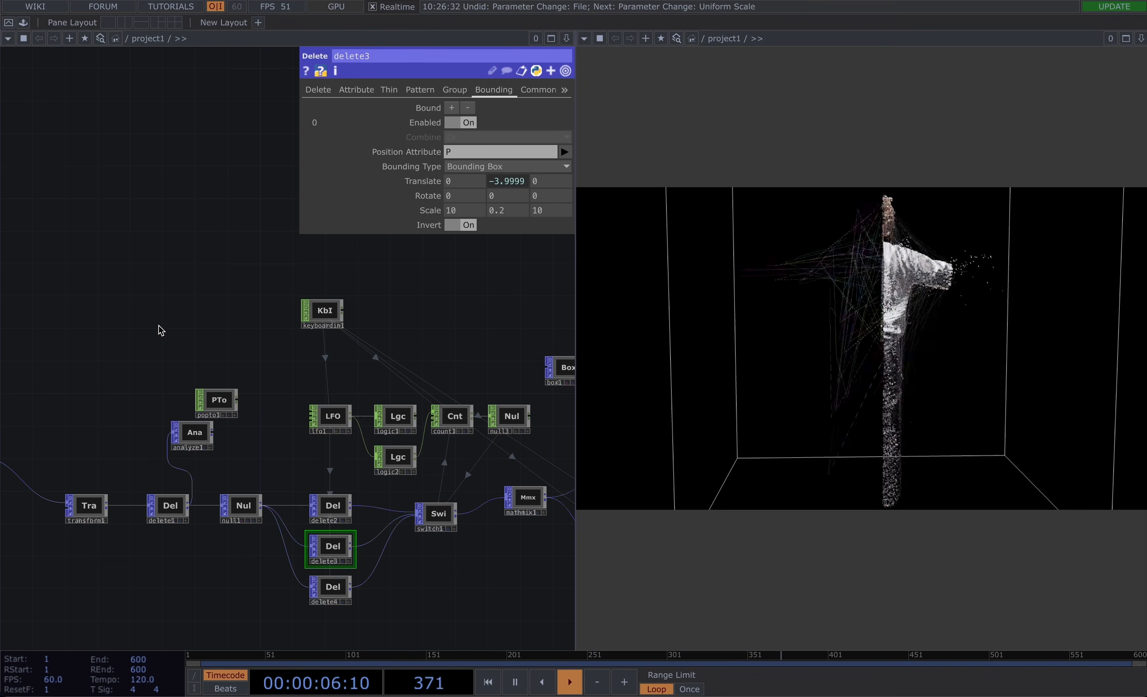